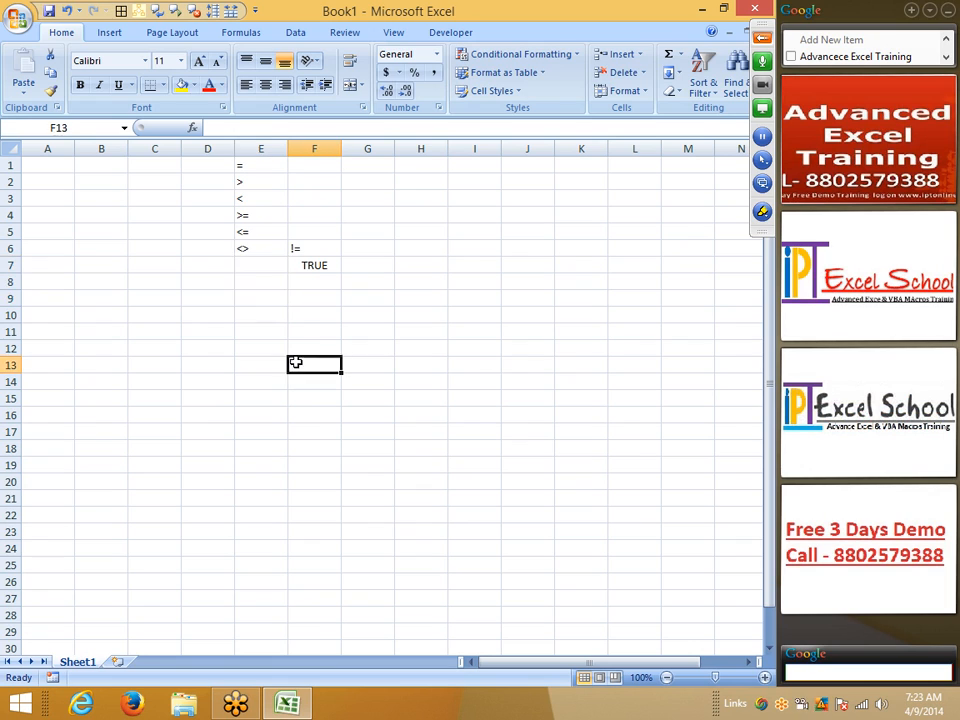
Review the comparison operators listed in column E.
{"action": "left_click", "coordinate": [243, 162]}
{"action": "left_click", "coordinate": [247, 187]}
{"action": "left_click", "coordinate": [259, 199]}
{"action": "left_click", "coordinate": [260, 227]}
{"action": "left_click", "coordinate": [272, 266]}
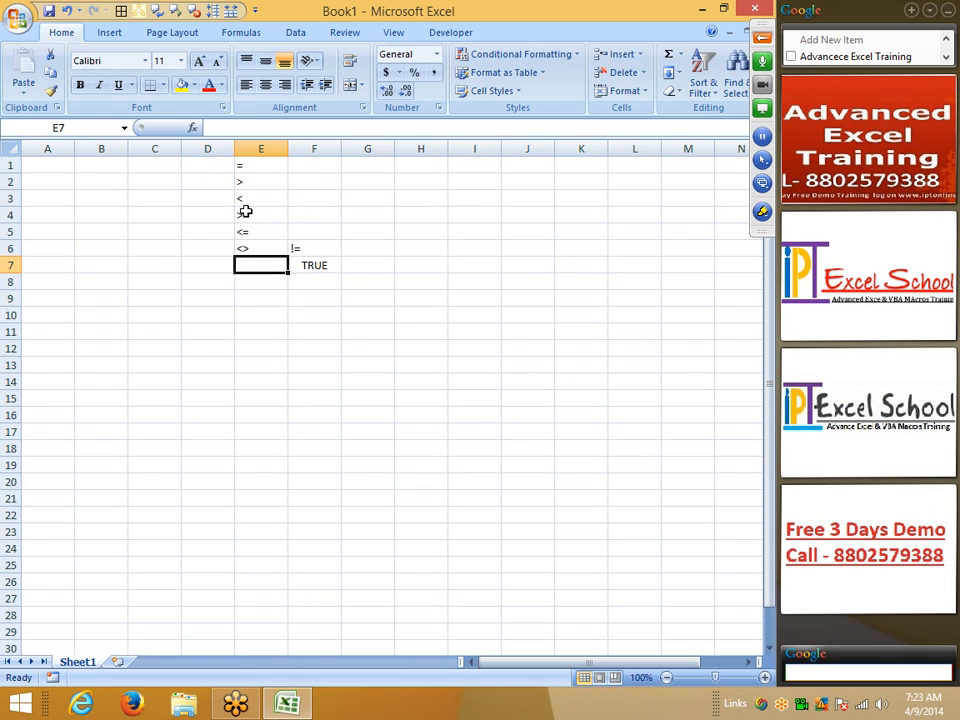
Open the Class_File template from the desktop and go to Sheet1.
{"action": "left_click", "coordinate": [17, 17]}
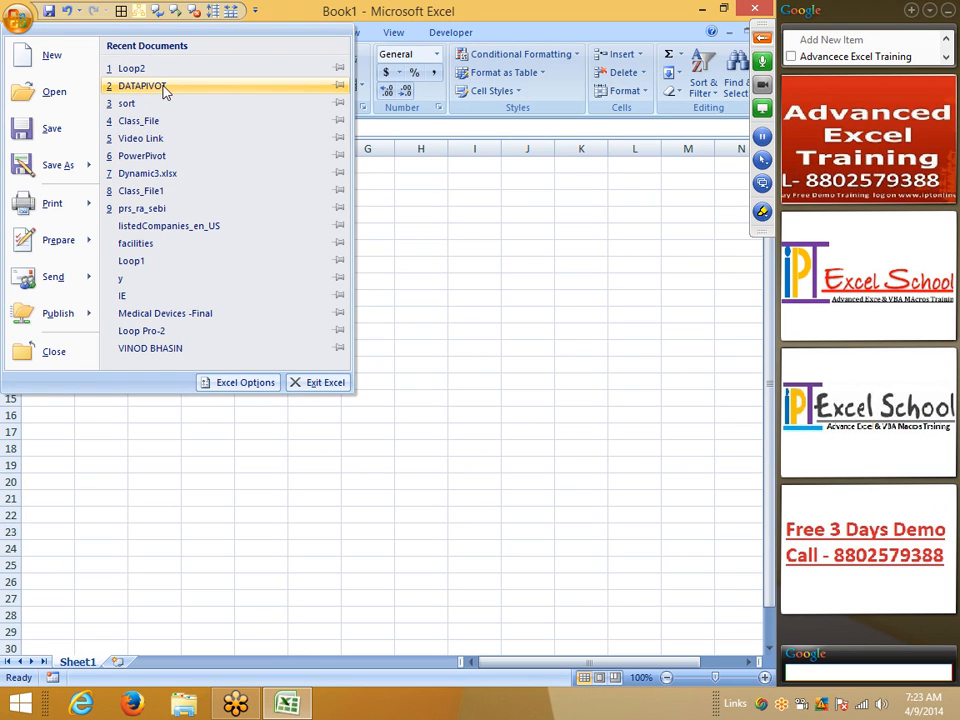
{"action": "left_click", "coordinate": [394, 221]}
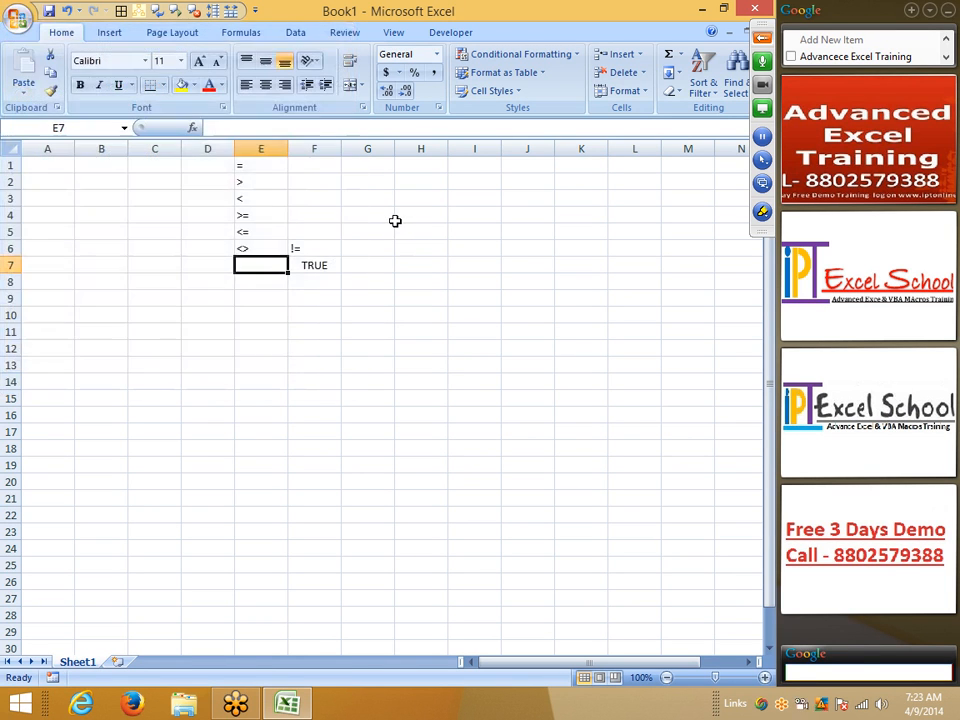
{"action": "key", "text": "super+d"}
{"action": "double_click", "coordinate": [605, 650]}
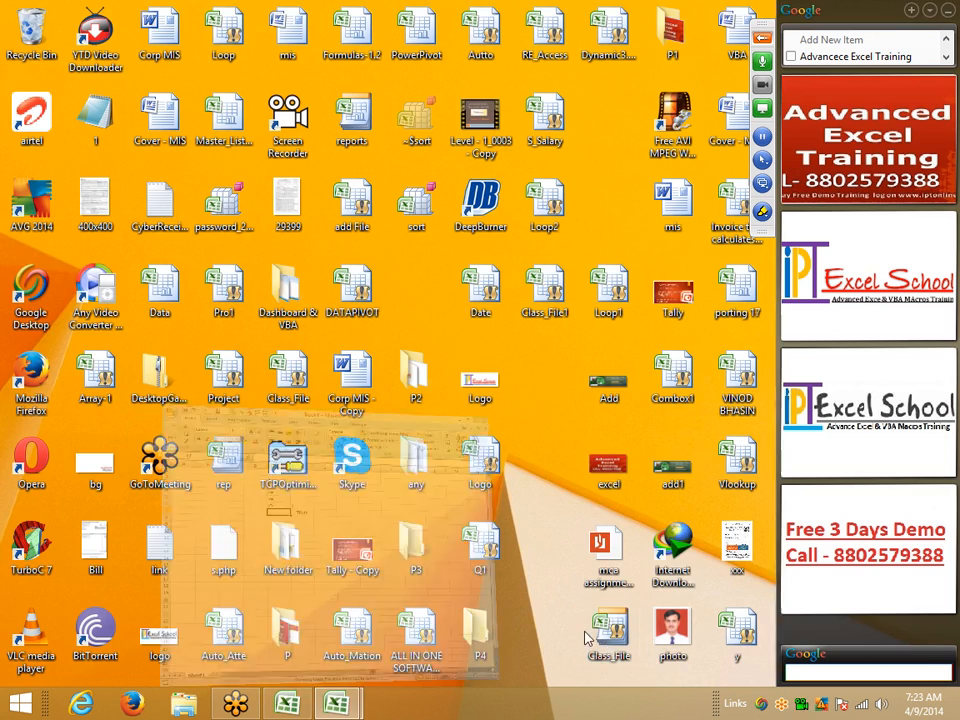
{"action": "left_click", "coordinate": [261, 349]}
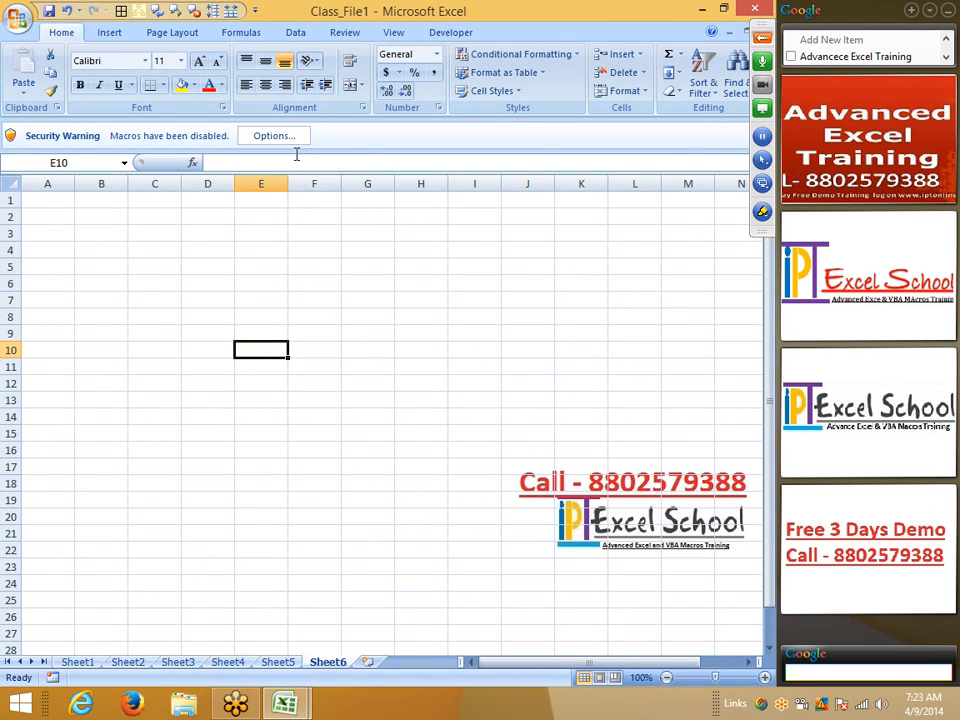
{"action": "left_click", "coordinate": [77, 662]}
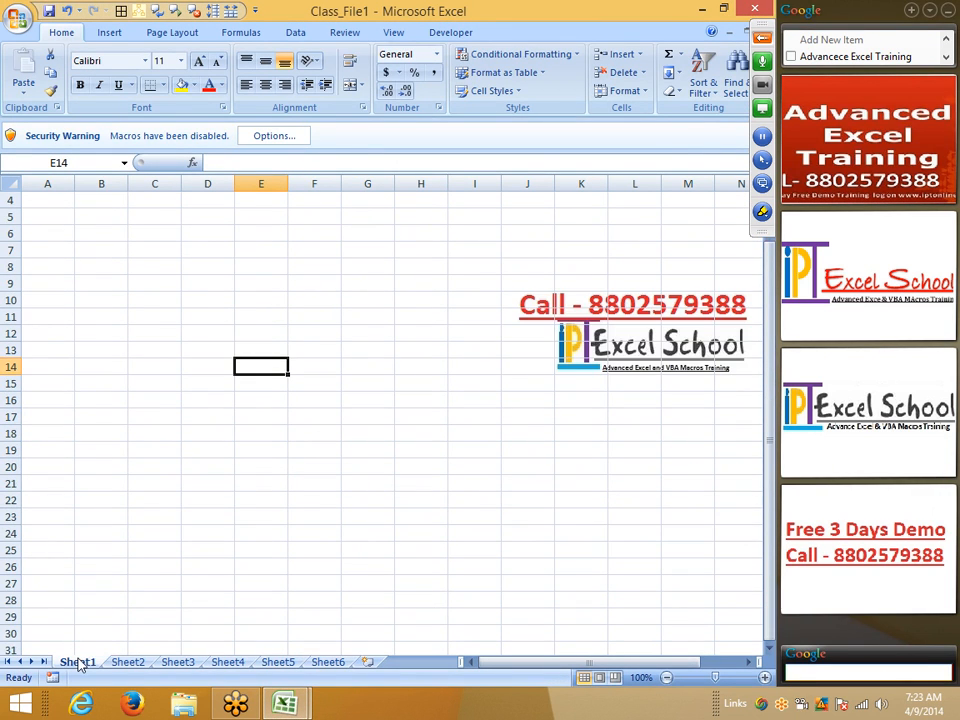
Enable the disabled macro content for the Class_File1 workbook.
{"action": "left_click", "coordinate": [201, 397]}
{"action": "left_click", "coordinate": [304, 161]}
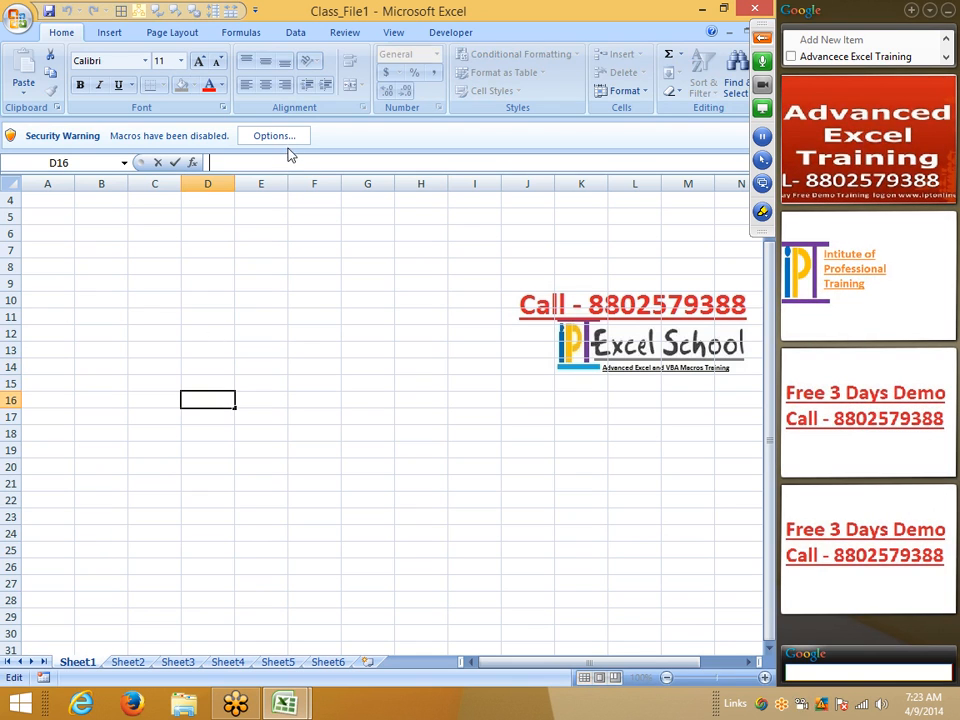
{"action": "left_click", "coordinate": [306, 313]}
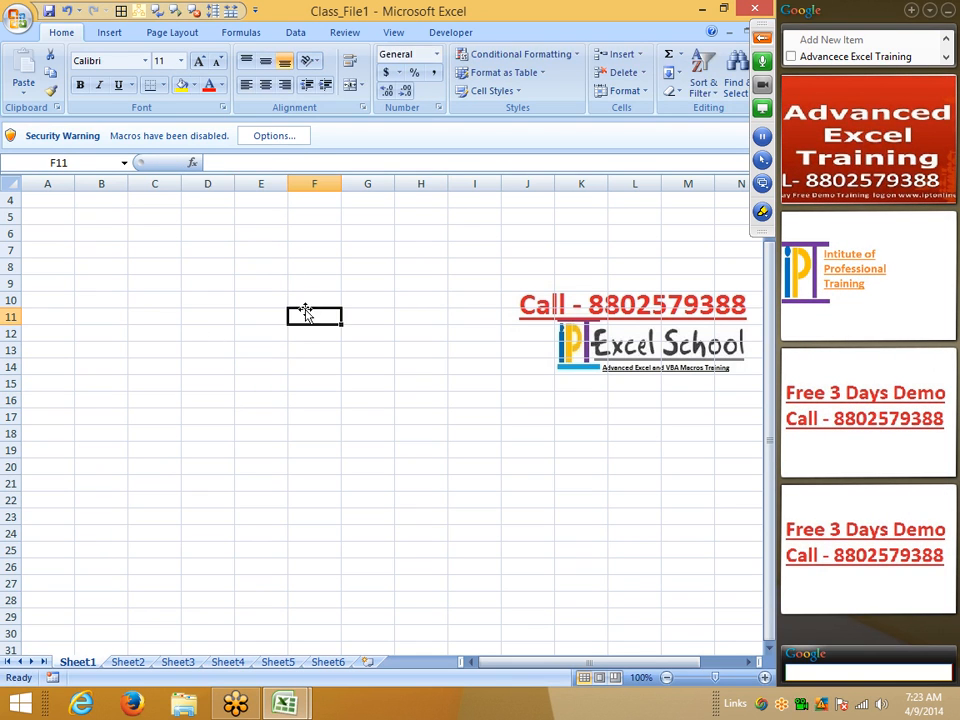
{"action": "left_click", "coordinate": [272, 137]}
{"action": "left_click", "coordinate": [241, 375]}
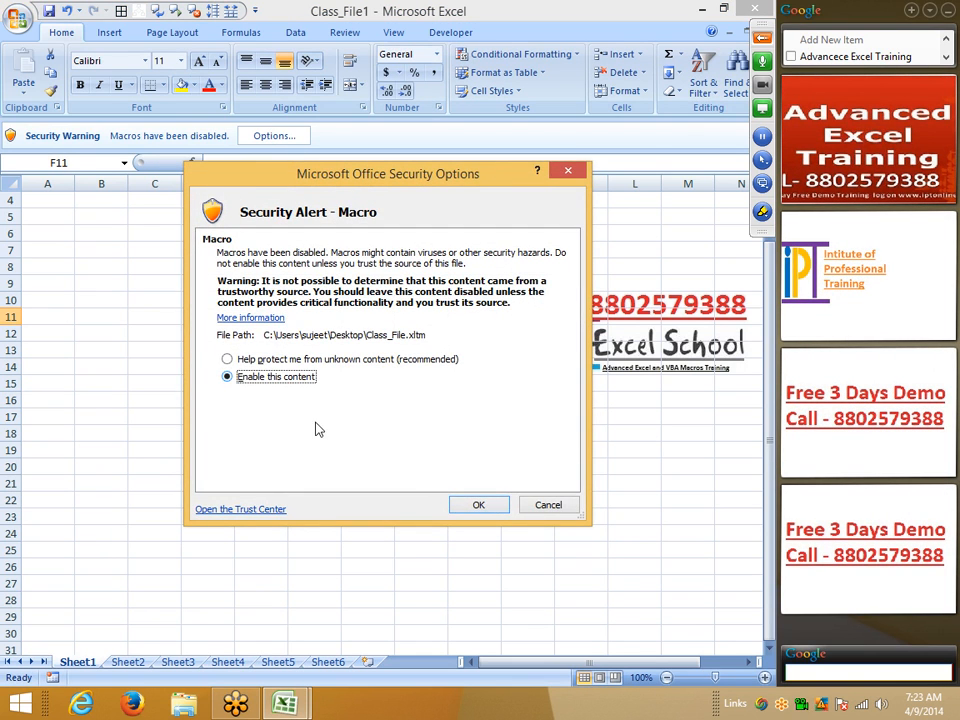
{"action": "left_click", "coordinate": [480, 505]}
Delete the Workbook_SheetChange procedure from the ThisWorkbook code of Class_File1 and close the Visual Basic editor.
{"action": "left_click", "coordinate": [461, 33]}
{"action": "left_click", "coordinate": [18, 78]}
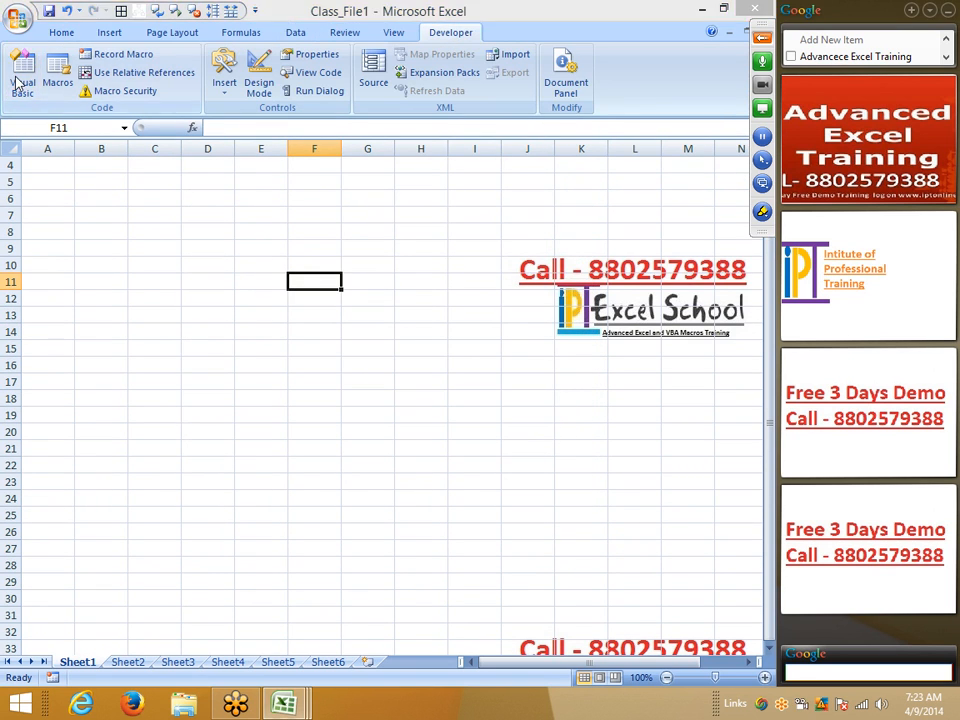
{"action": "left_click_drag", "start_coordinate": [262, 275], "coordinate": [203, 222]}
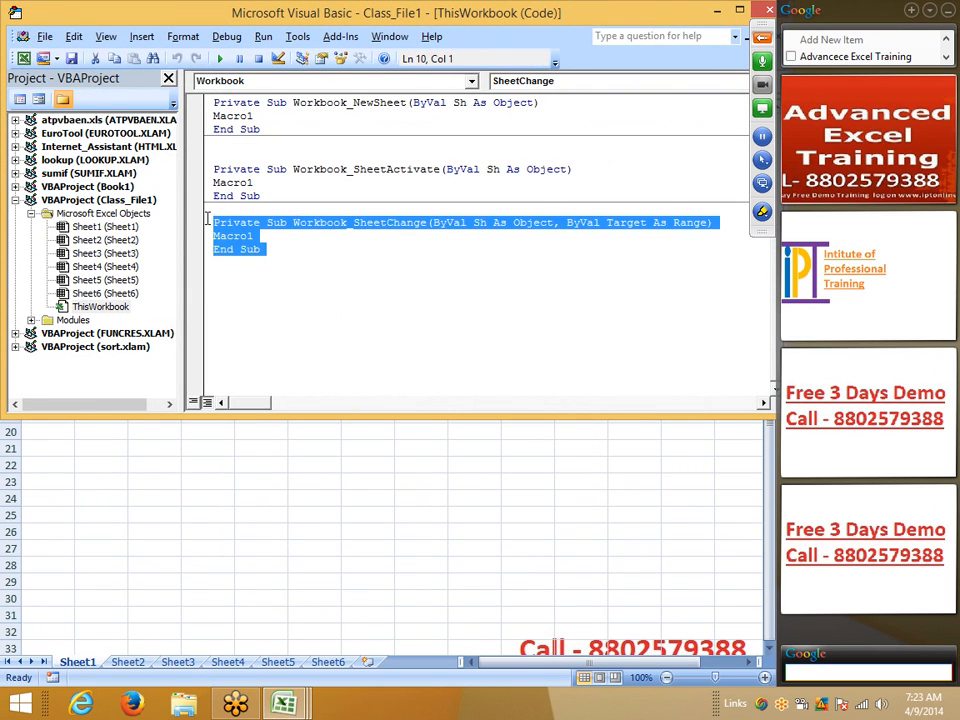
{"action": "key", "text": "Delete"}
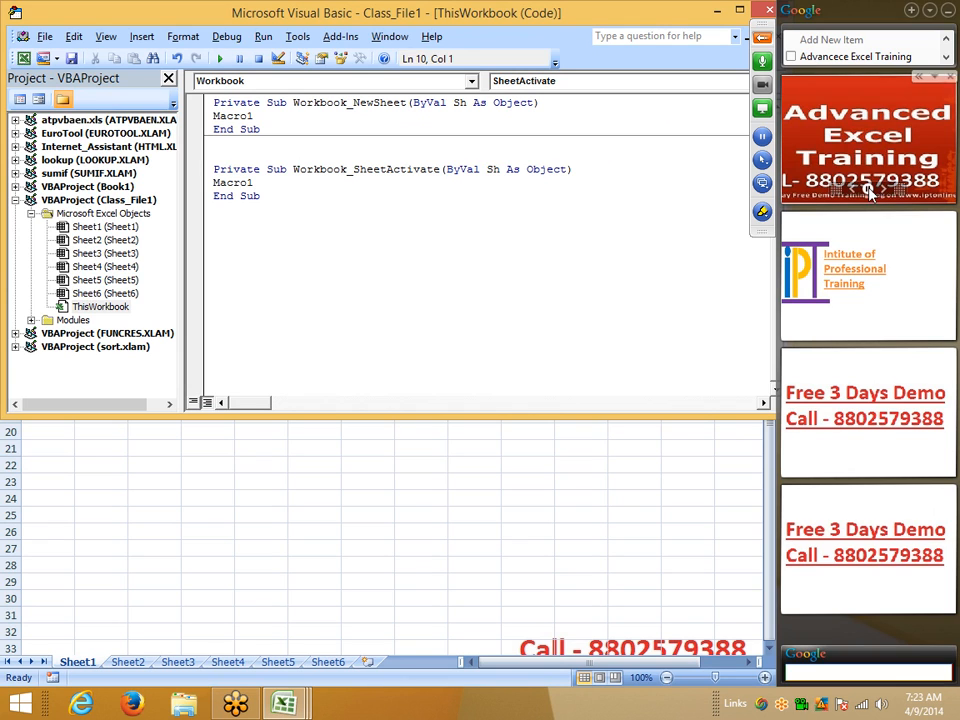
{"action": "left_click", "coordinate": [768, 10]}
{"action": "left_click", "coordinate": [222, 246]}
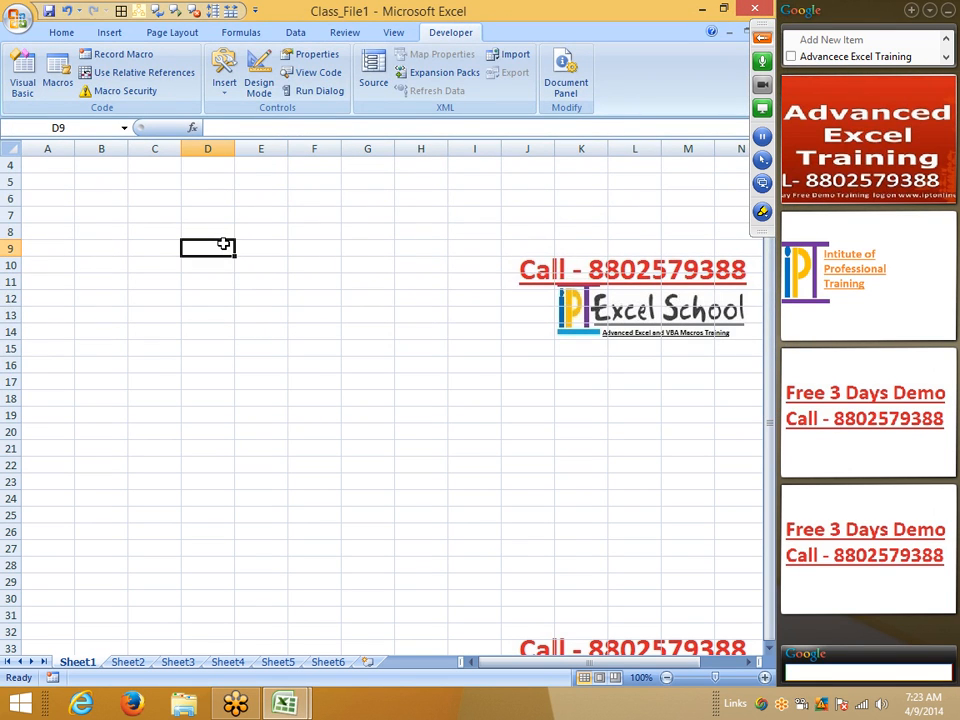
Copy the operator list E1:E6 from Book1 and paste it at cell A1 on Sheet1 of Class_File1.
{"action": "key", "text": "alt+Tab"}
{"action": "key", "text": "Up"}
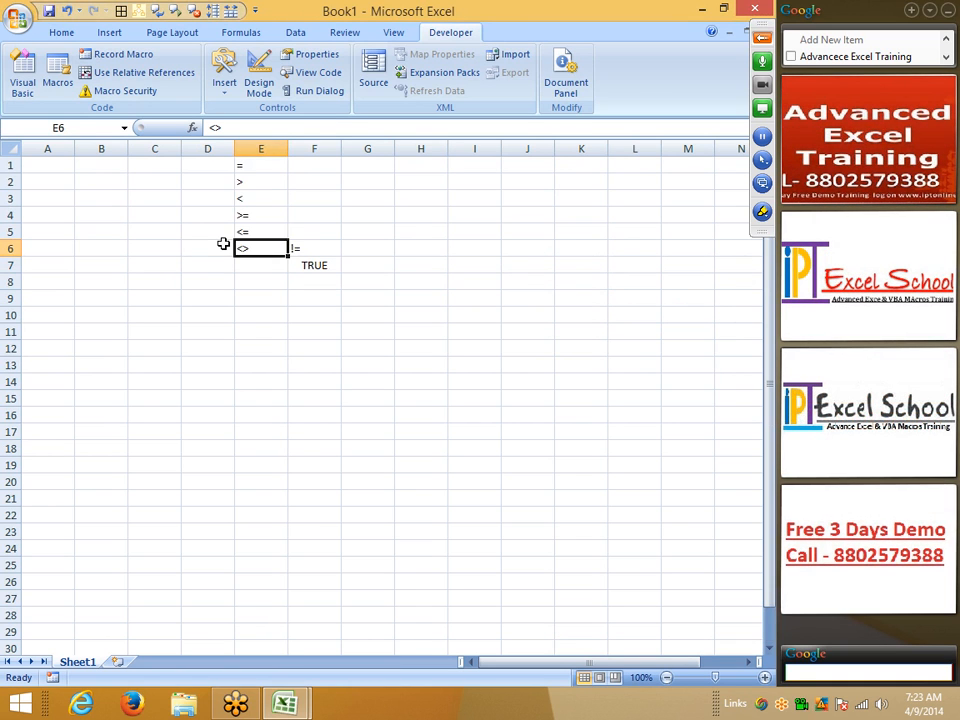
{"action": "key", "text": "ctrl+shift+Up"}
{"action": "key", "text": "ctrl+c"}
{"action": "key", "text": "alt+Tab"}
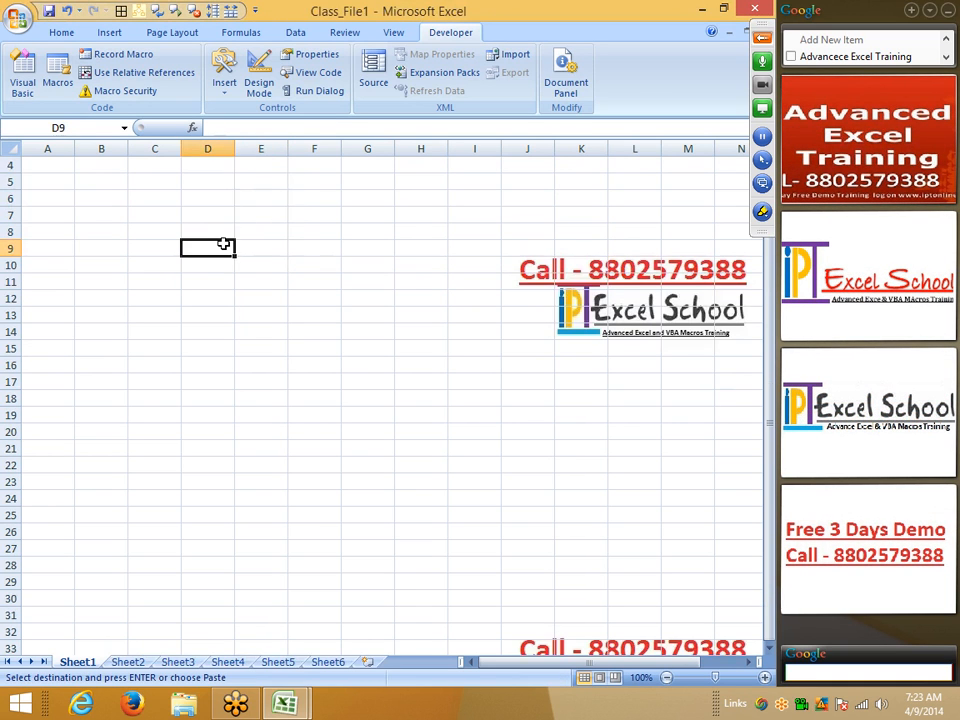
{"action": "key", "text": "ctrl+Up"}
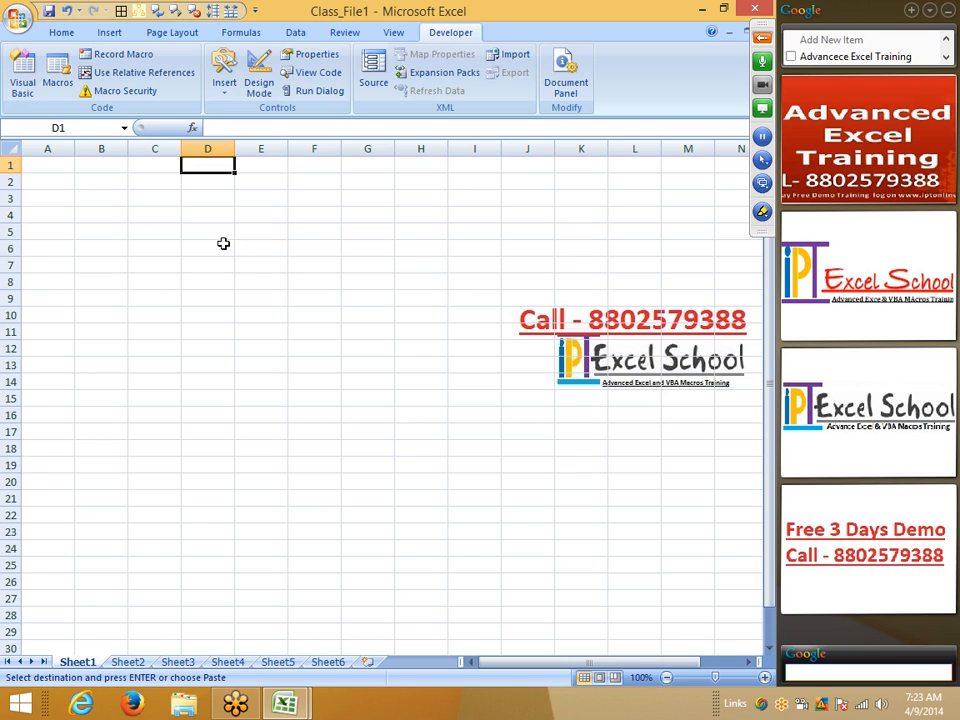
{"action": "key", "text": "Left"}
{"action": "key", "text": "Left"}
{"action": "key", "text": "Left"}
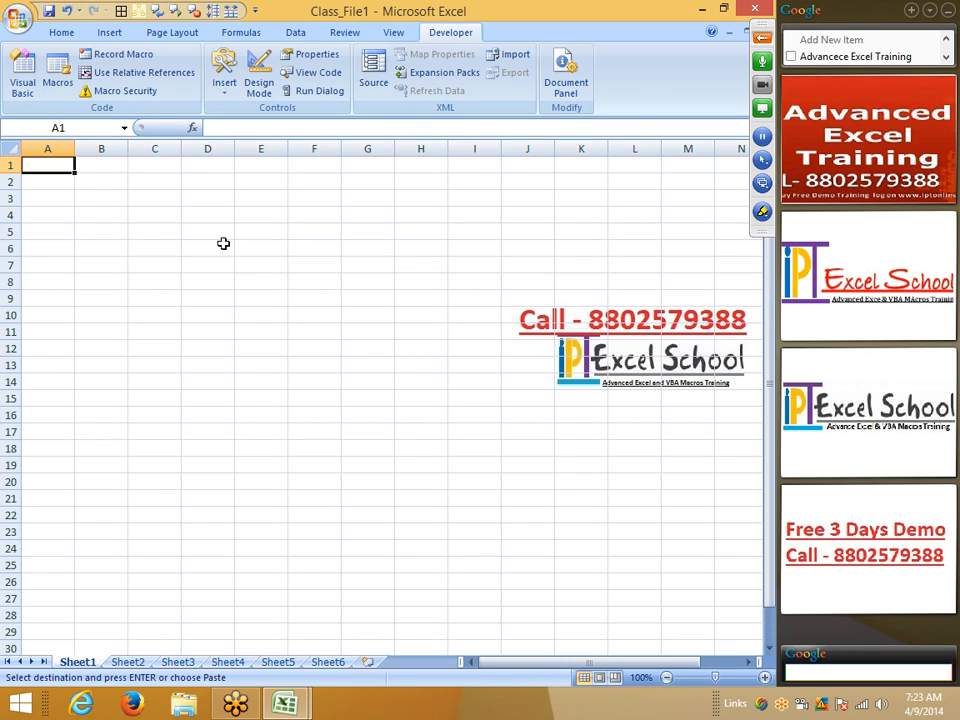
{"action": "key", "text": "ctrl+v"}
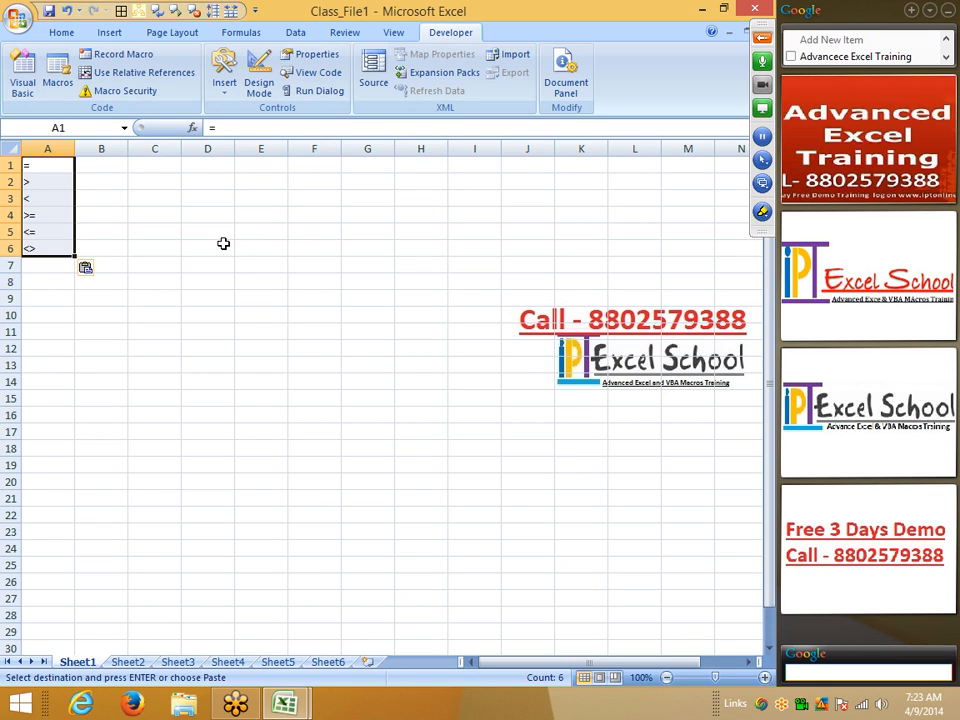
{"action": "key", "text": "Right"}
{"action": "key", "text": "Right"}
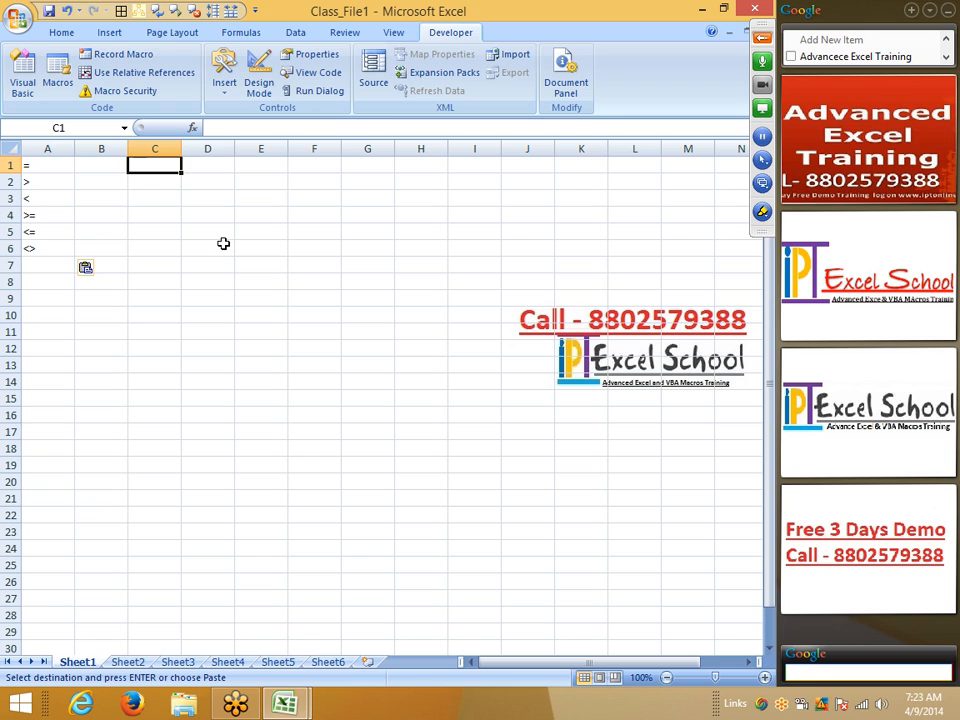
{"action": "key", "text": "Left"}
{"action": "key", "text": "Left"}
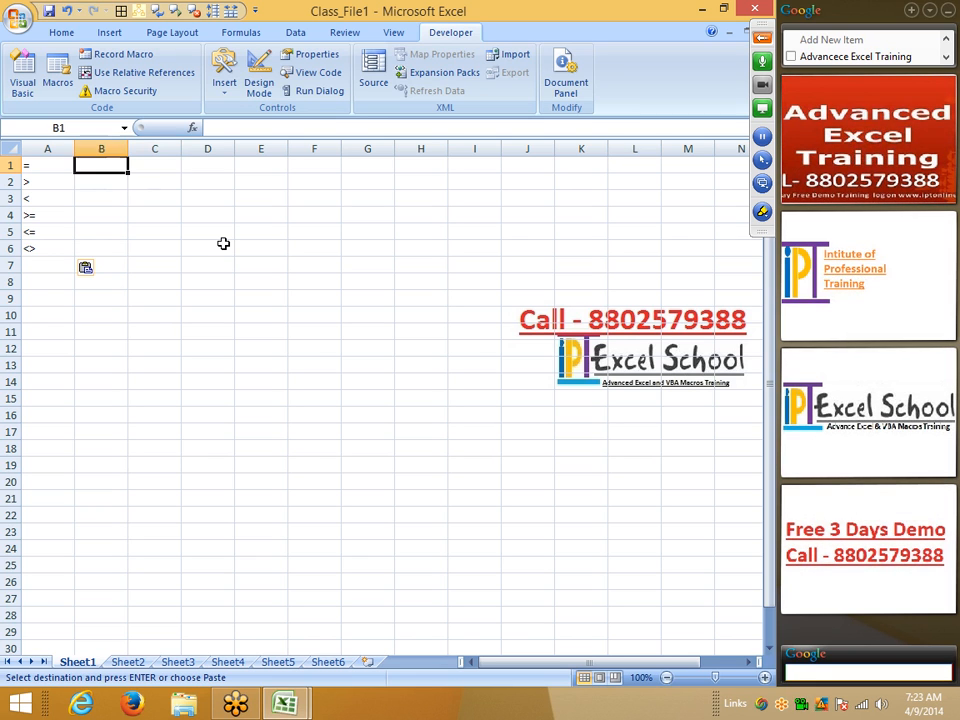
{"action": "key", "text": "Down"}
{"action": "key", "text": "Down"}
{"action": "key", "text": "Down"}
{"action": "key", "text": "Down"}
{"action": "key", "text": "Down"}
{"action": "key", "text": "Down"}
{"action": "key", "text": "Right"}
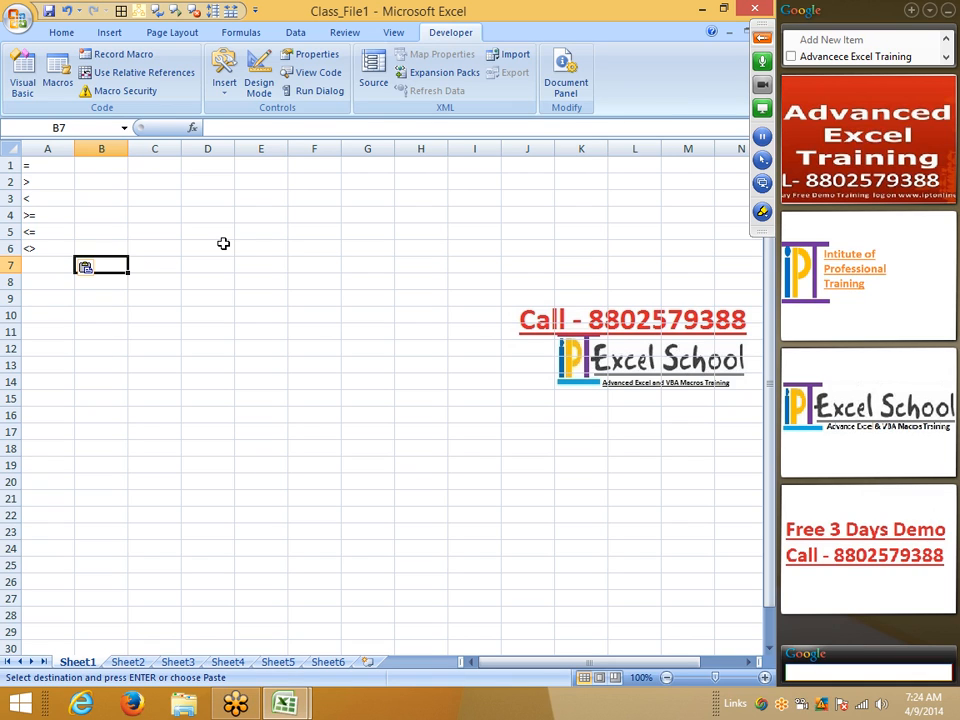
{"action": "type", "text": ">12<"}
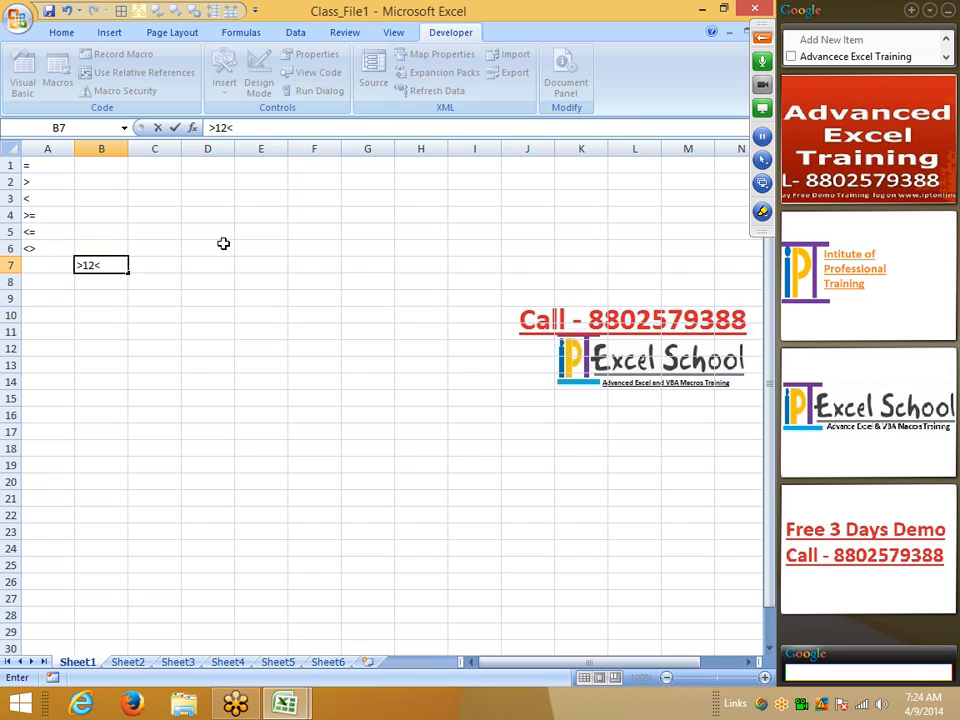
{"action": "type", "text": "12"}
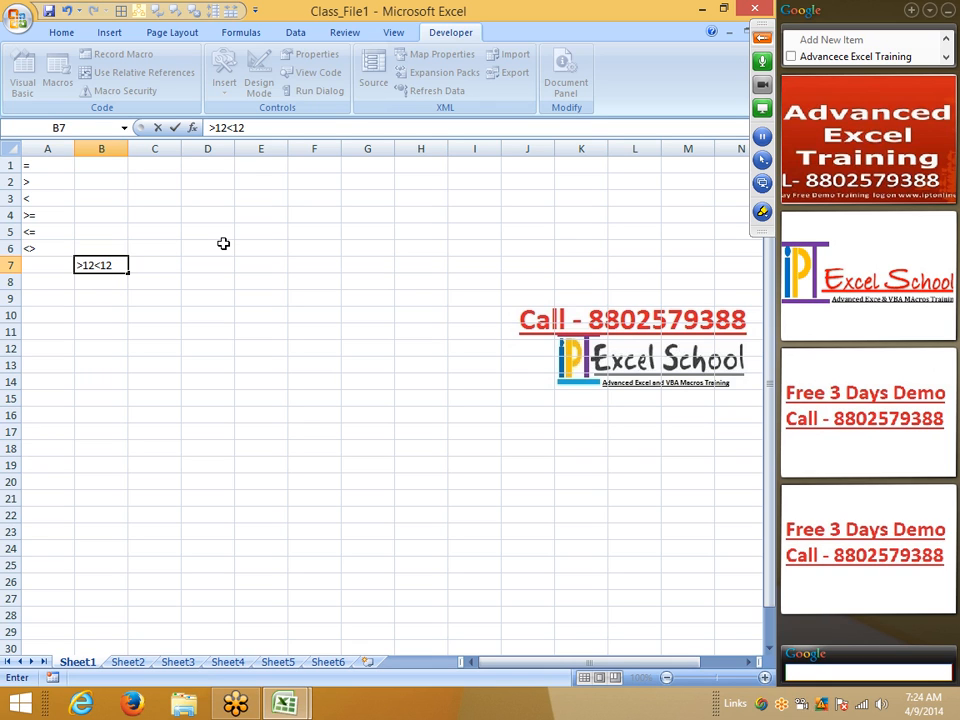
{"action": "key", "text": "Escape"}
{"action": "key", "text": "Left"}
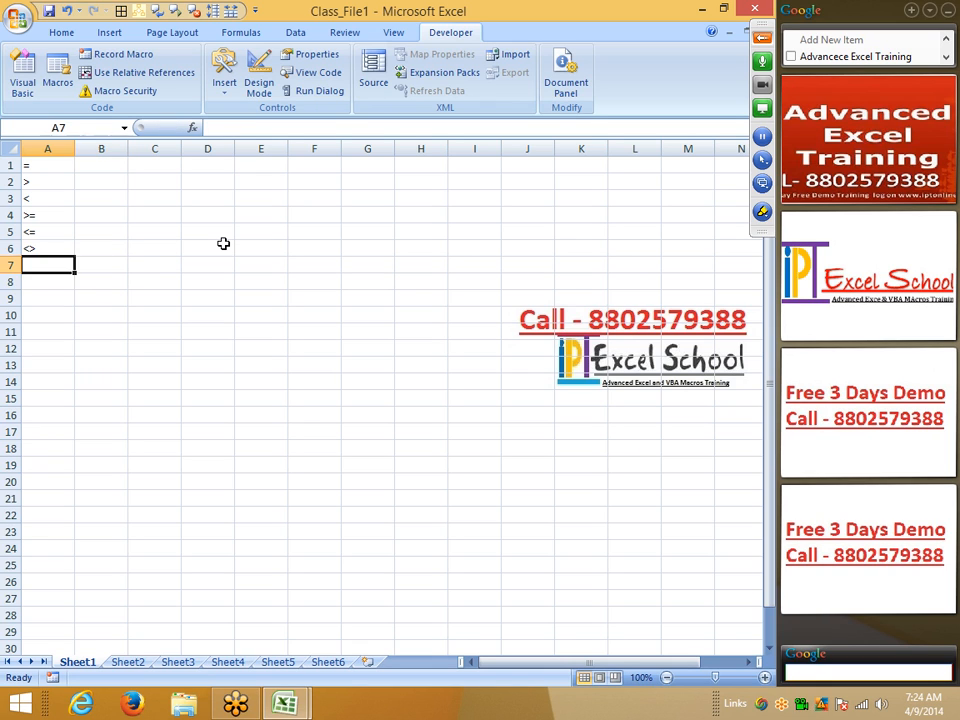
Move the operator list from A1:A6 to G1:G6 on Sheet1.
{"action": "key", "text": "Up"}
{"action": "key", "text": "Up"}
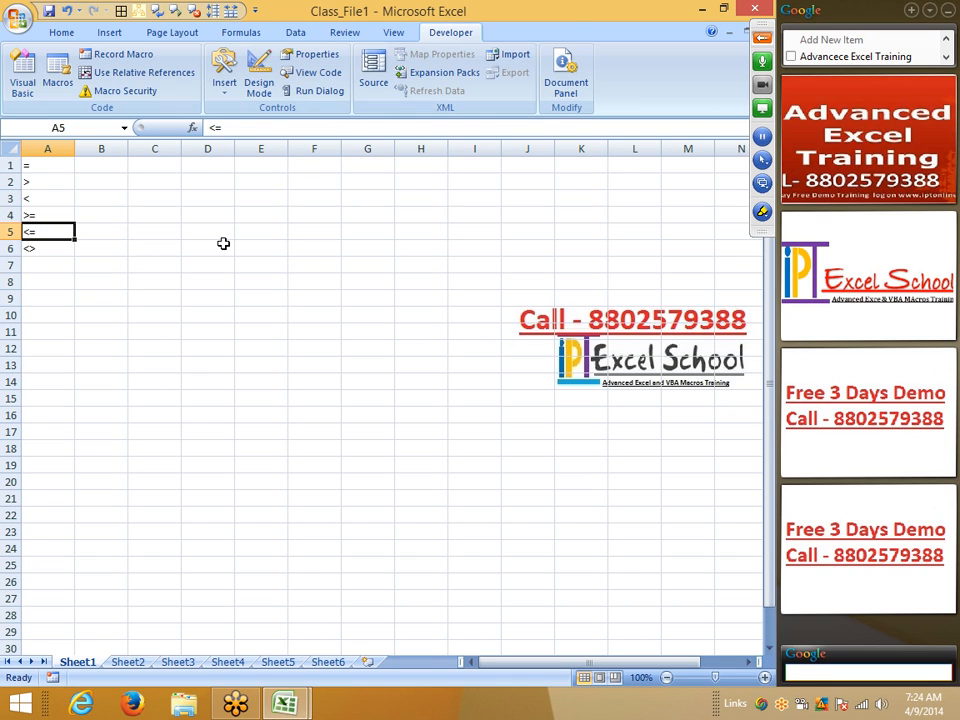
{"action": "key", "text": "Down"}
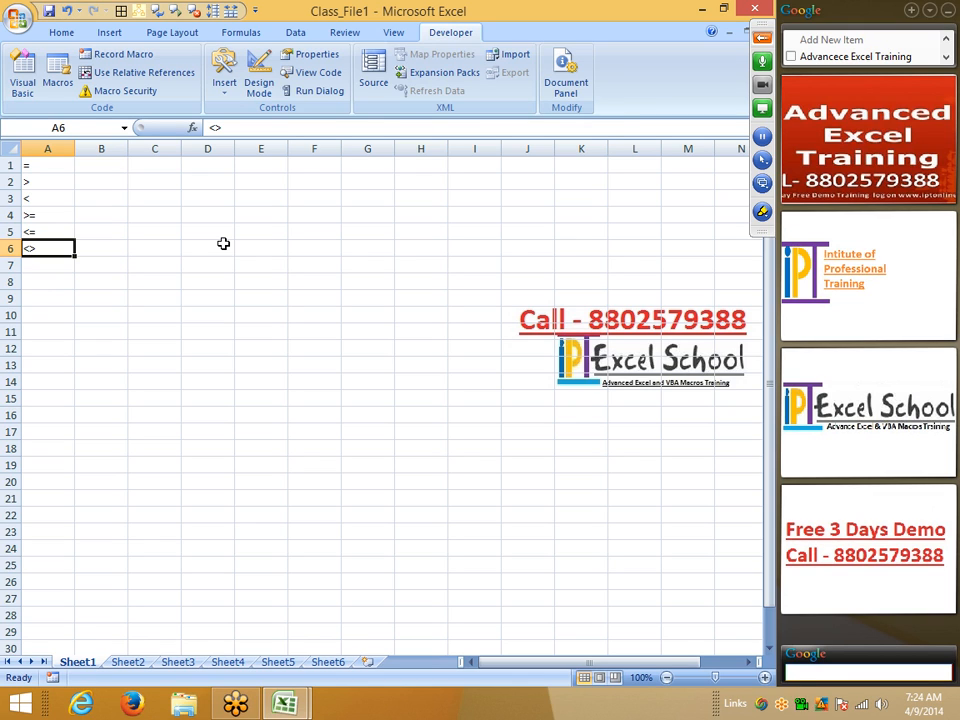
{"action": "key", "text": "ctrl+shift+Up"}
{"action": "key", "text": "ctrl+c"}
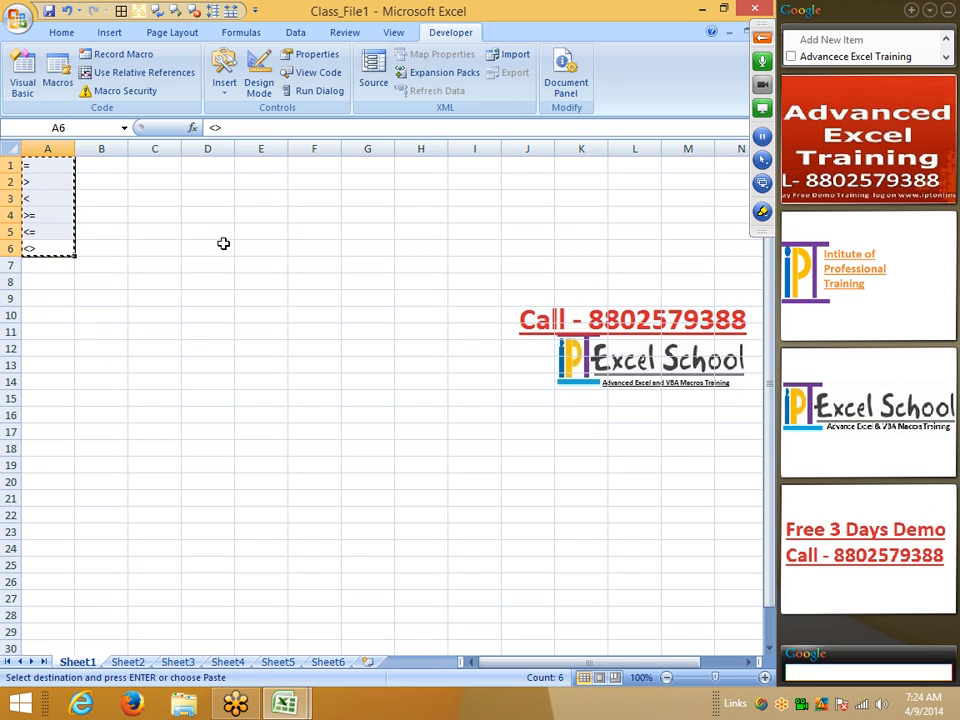
{"action": "key", "text": "Right"}
{"action": "key", "text": "Right"}
{"action": "key", "text": "Right"}
{"action": "key", "text": "Right"}
{"action": "key", "text": "Right"}
{"action": "key", "text": "Right"}
{"action": "key", "text": "Right"}
{"action": "key", "text": "Right"}
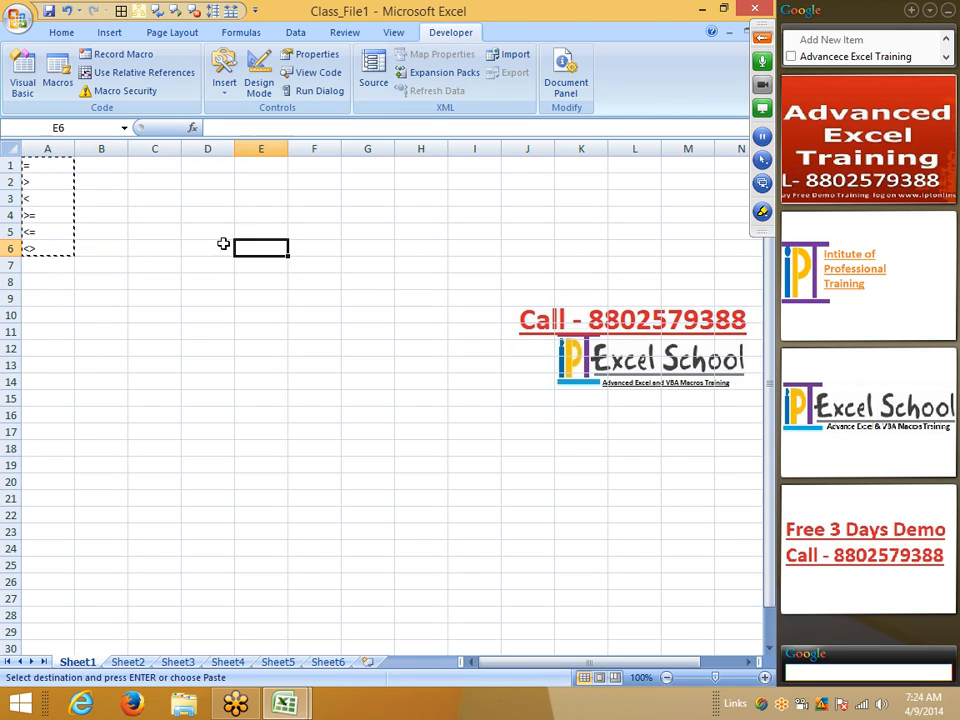
{"action": "key", "text": "Left"}
{"action": "key", "text": "Left"}
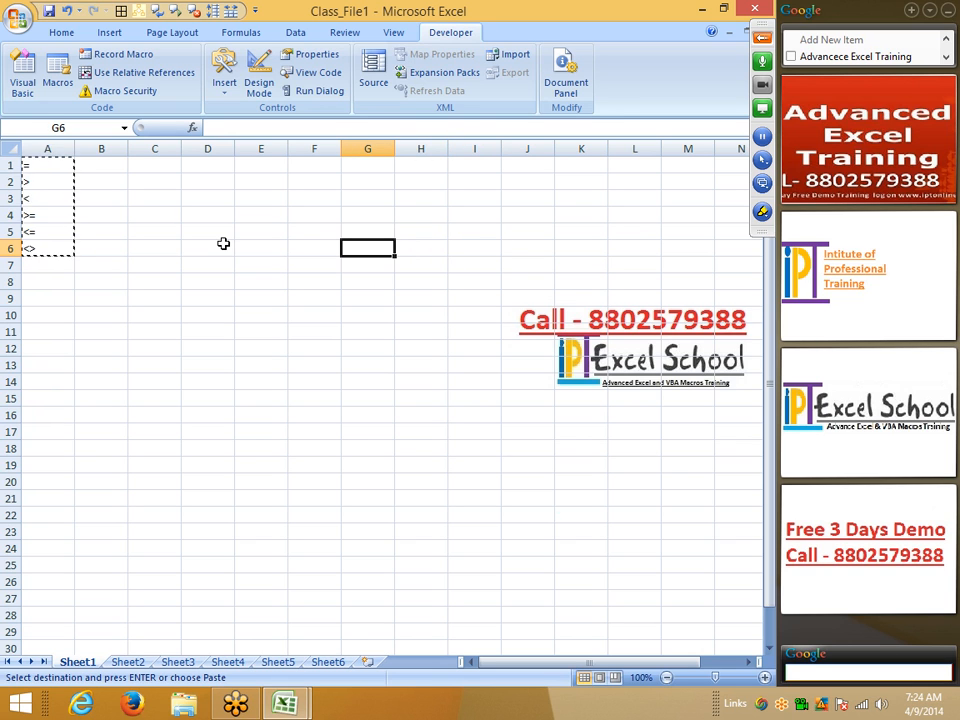
{"action": "key", "text": "Up"}
{"action": "key", "text": "Up"}
{"action": "key", "text": "Up"}
{"action": "key", "text": "Up"}
{"action": "key", "text": "Up"}
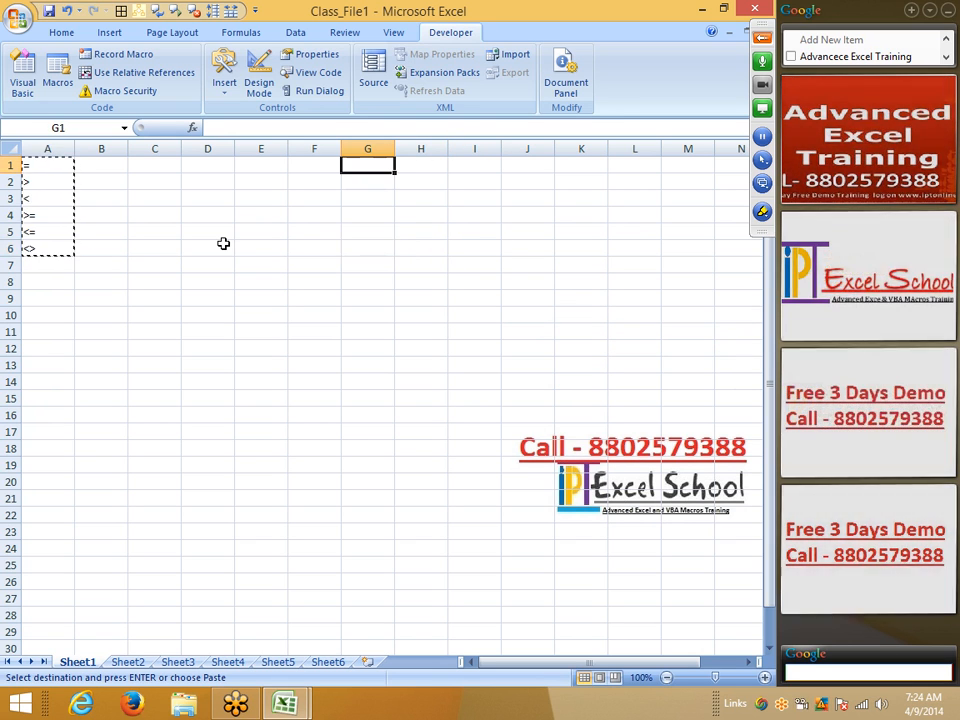
{"action": "key", "text": "Return"}
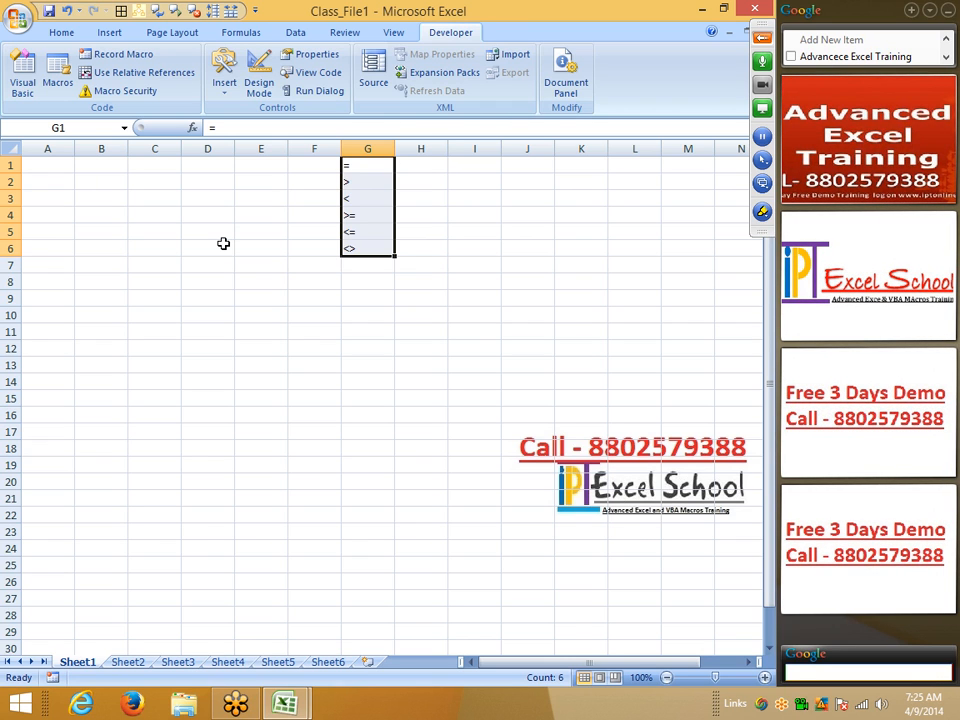
{"action": "key", "text": "Down"}
{"action": "key", "text": "Down"}
{"action": "key", "text": "Down"}
{"action": "key", "text": "Down"}
{"action": "key", "text": "Down"}
{"action": "key", "text": "Down"}
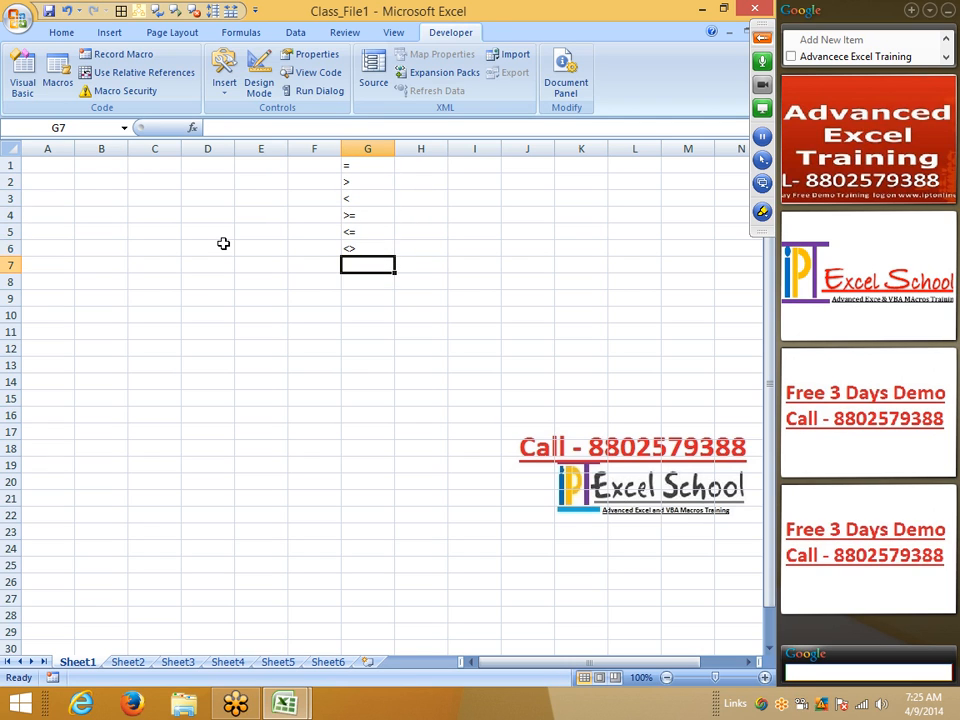
{"action": "type", "text": "<>"}
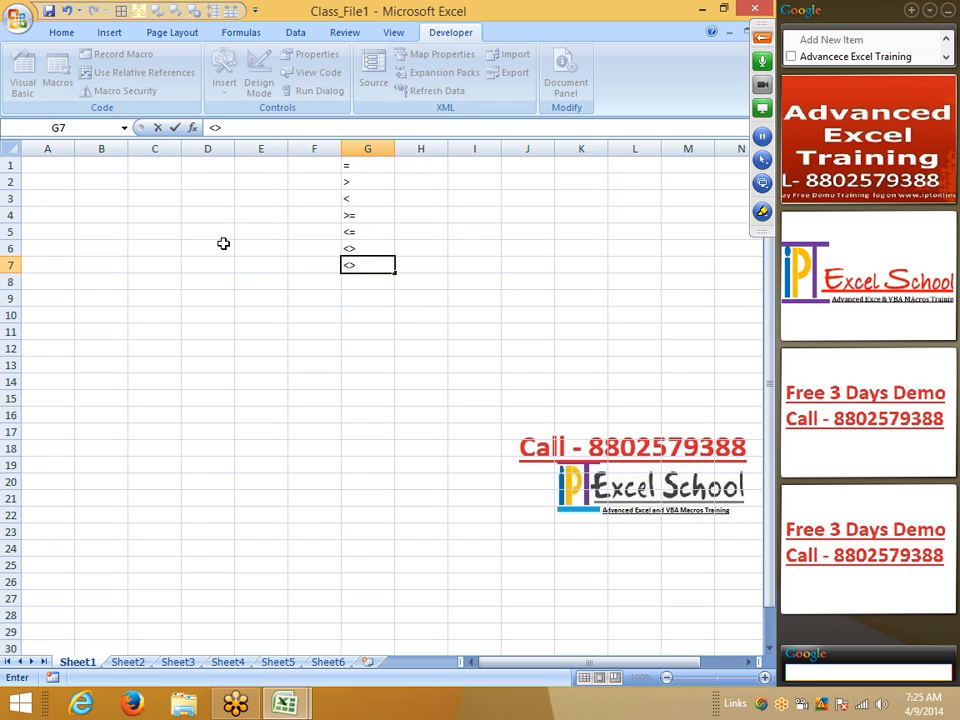
{"action": "key", "text": "Escape"}
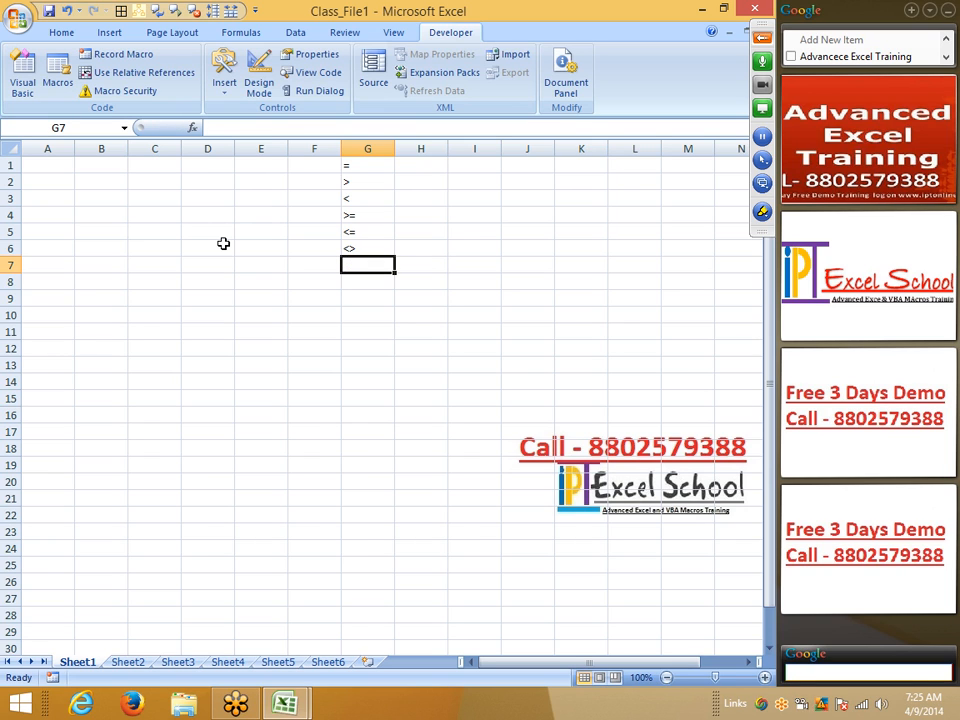
{"action": "type", "text": ">41"}
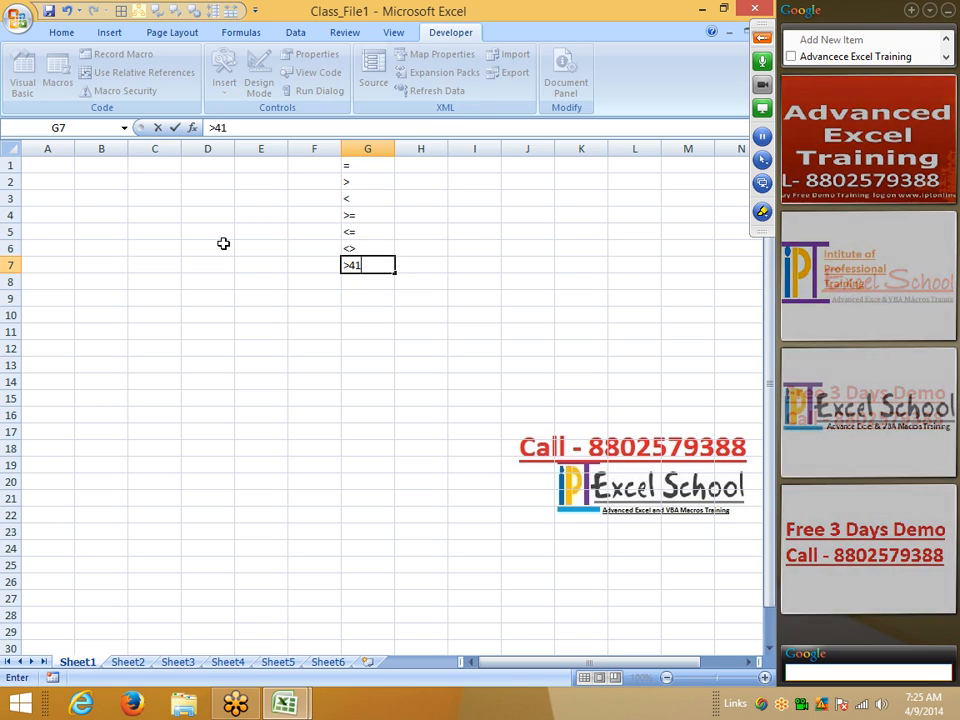
{"action": "type", "text": "<1"}
{"action": "key", "text": "Escape"}
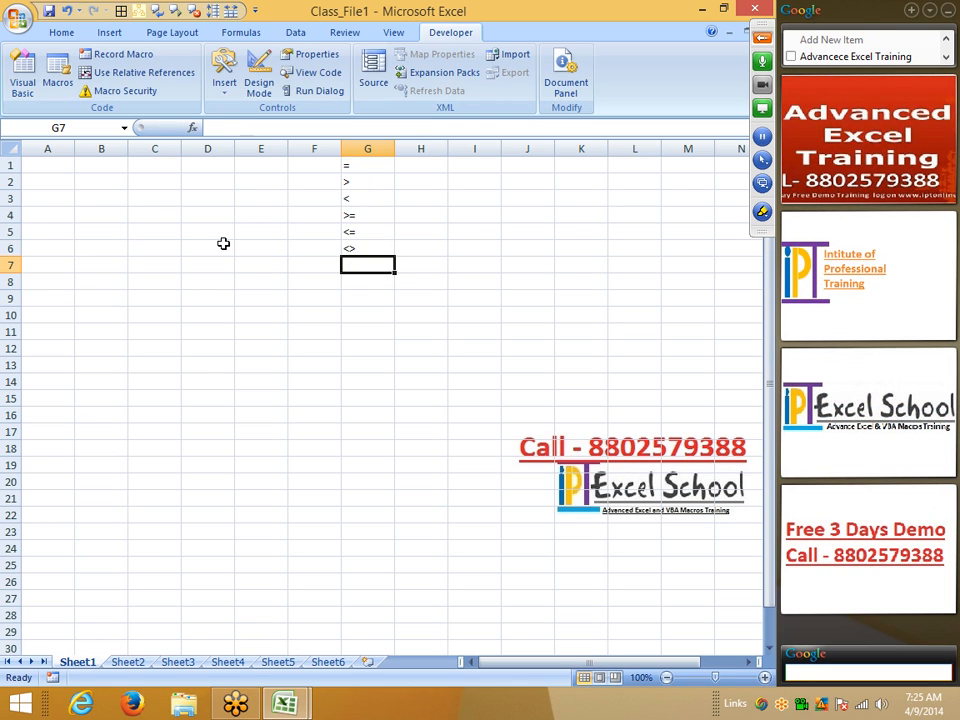
{"action": "key", "text": "Up"}
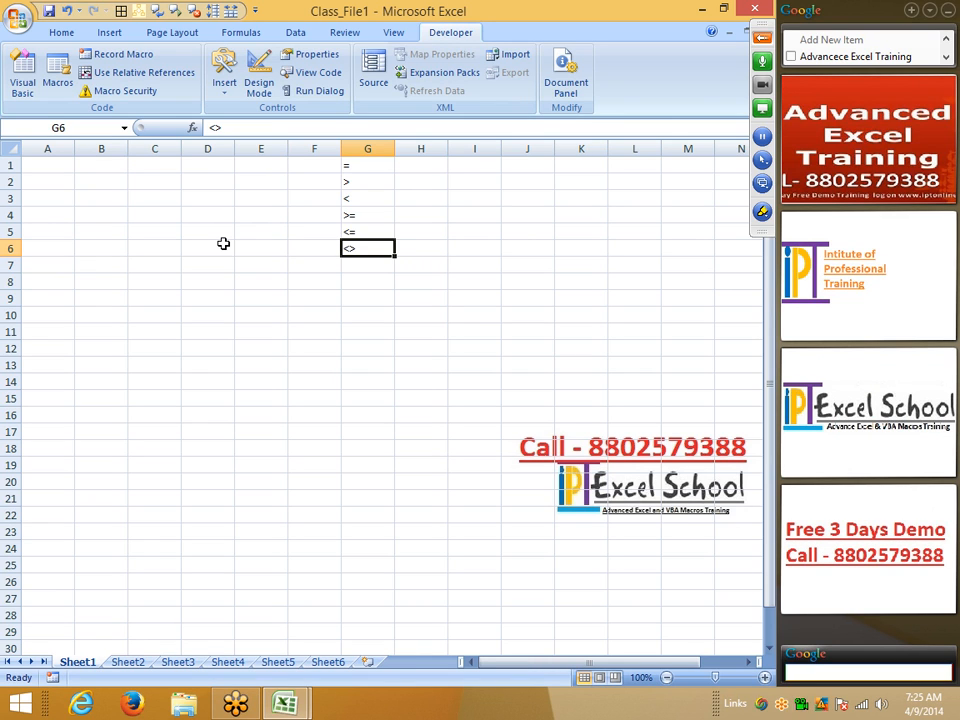
{"action": "key", "text": "Down"}
{"action": "key", "text": "Up"}
{"action": "key", "text": "Right"}
{"action": "type", "text": "!="}
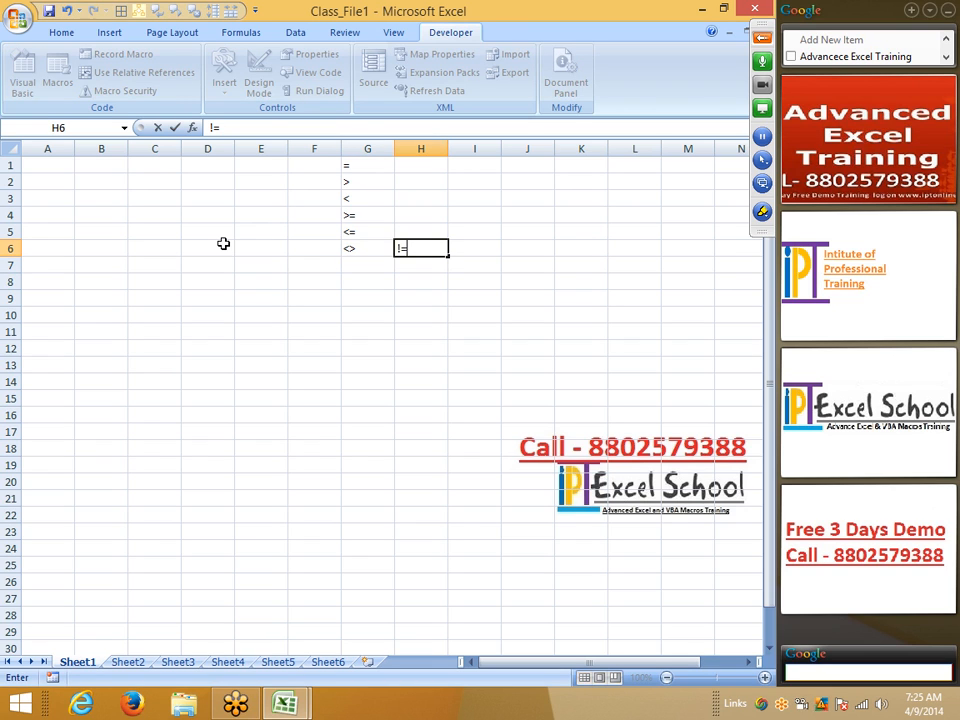
{"action": "key", "text": "Escape"}
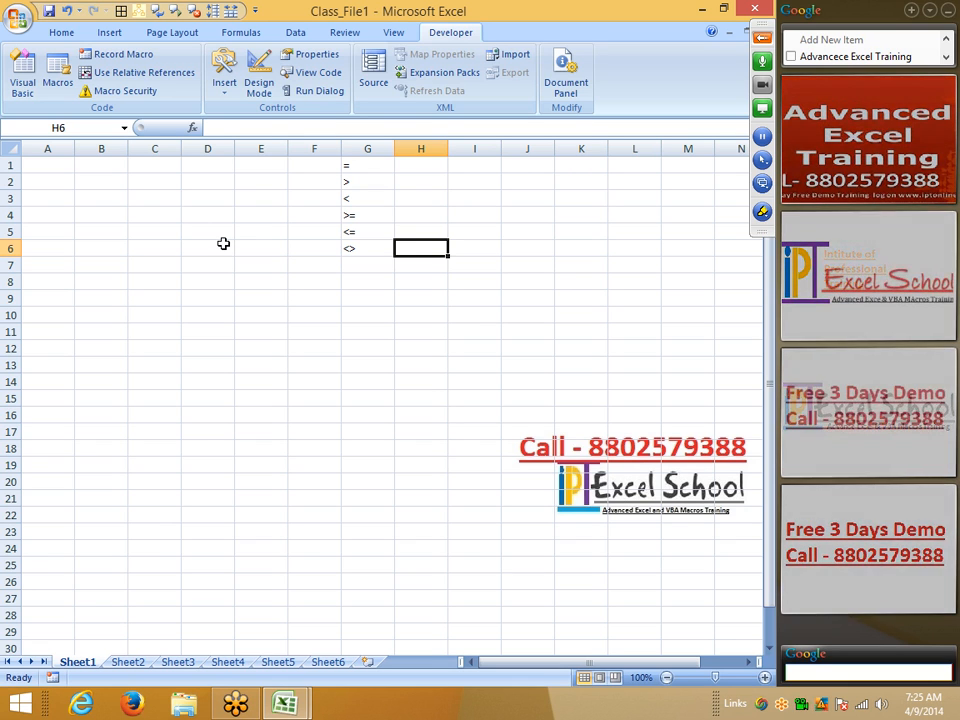
{"action": "key", "text": "Left"}
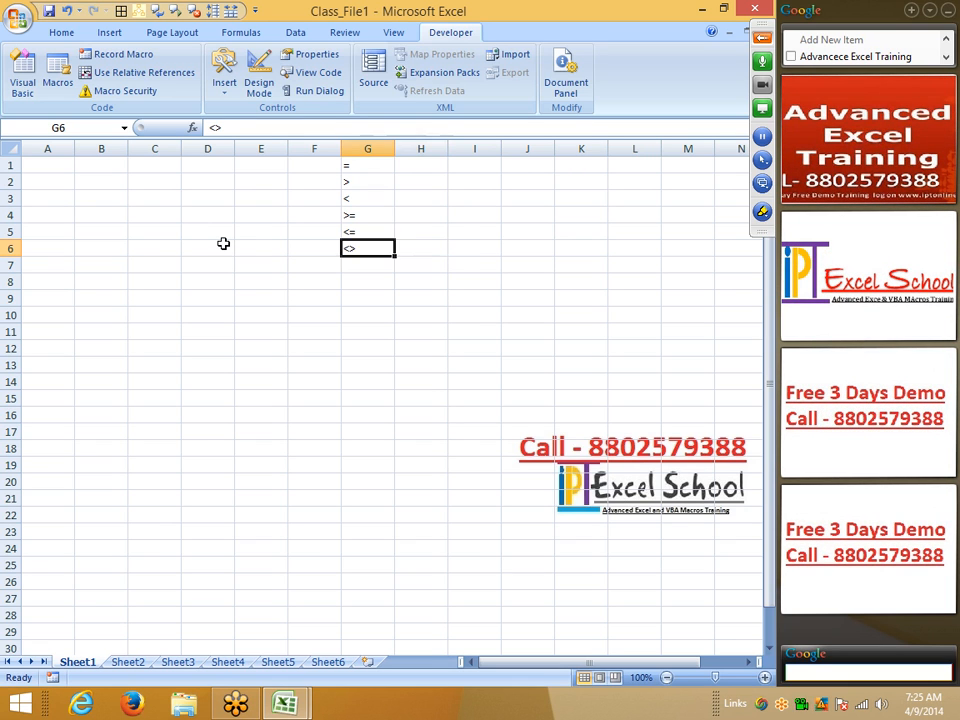
{"action": "key", "text": "ctrl+Up"}
{"action": "key", "text": "ctrl+shift+Down"}
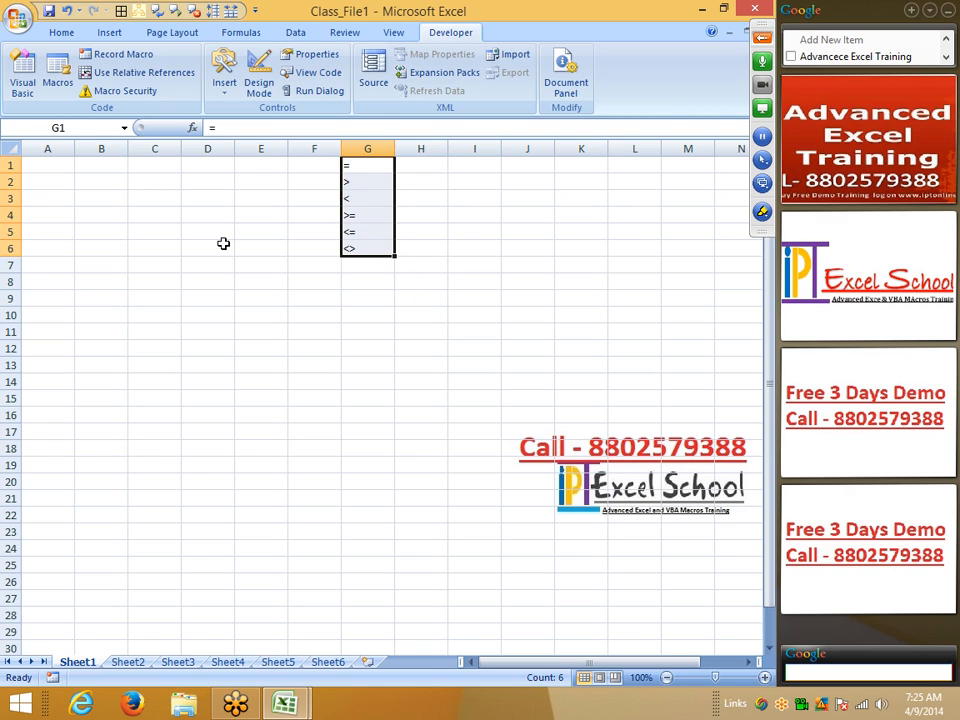
Enter the numbers 85, 65, 25, 63, 45, 62, 63, 85, 12 and 36 down cells A1:A10.
{"action": "key", "text": "ctrl+Home"}
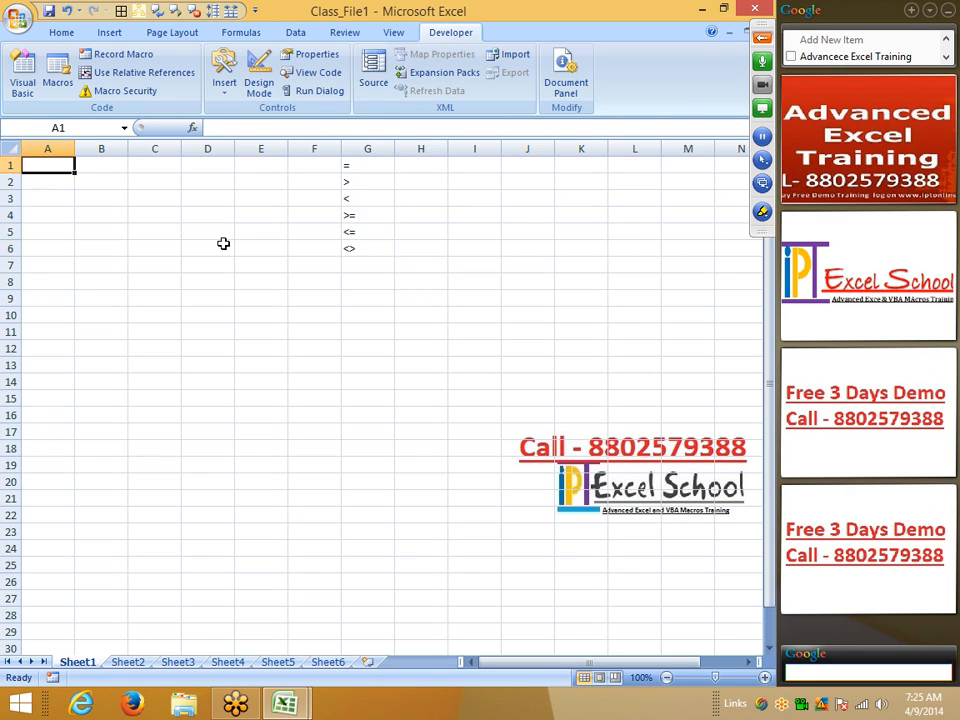
{"action": "type", "text": "85"}
{"action": "key", "text": "Tab"}
{"action": "type", "text": "3"}
{"action": "key", "text": "Escape"}
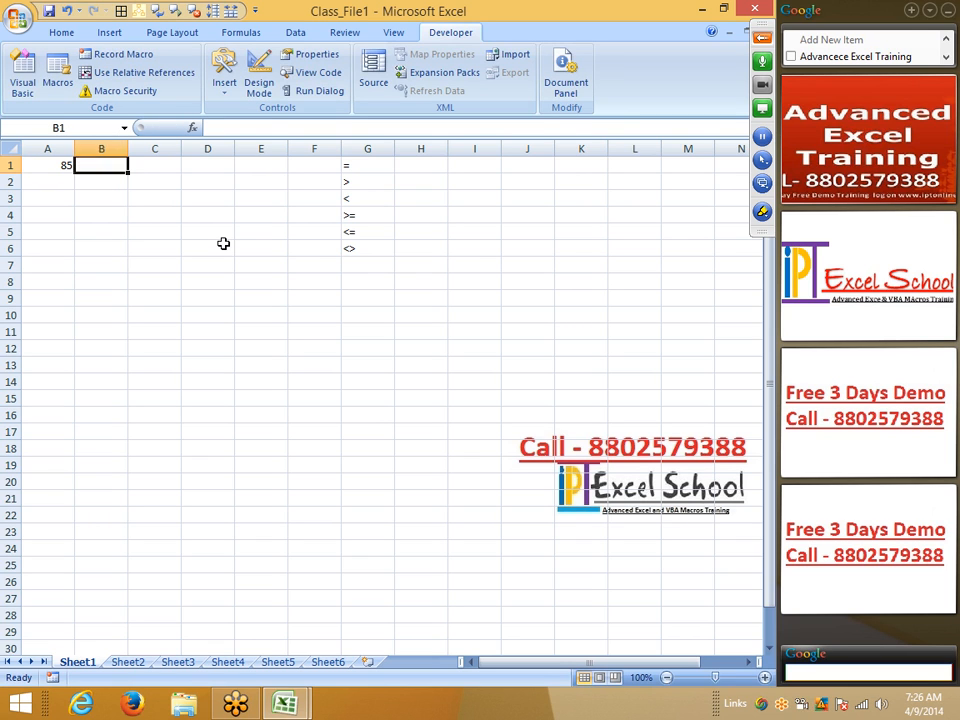
{"action": "key", "text": "Down"}
{"action": "key", "text": "Left"}
{"action": "type", "text": "65"}
{"action": "key", "text": "Return"}
{"action": "type", "text": "25"}
{"action": "key", "text": "Return"}
{"action": "type", "text": "63"}
{"action": "key", "text": "Return"}
{"action": "type", "text": "4"}
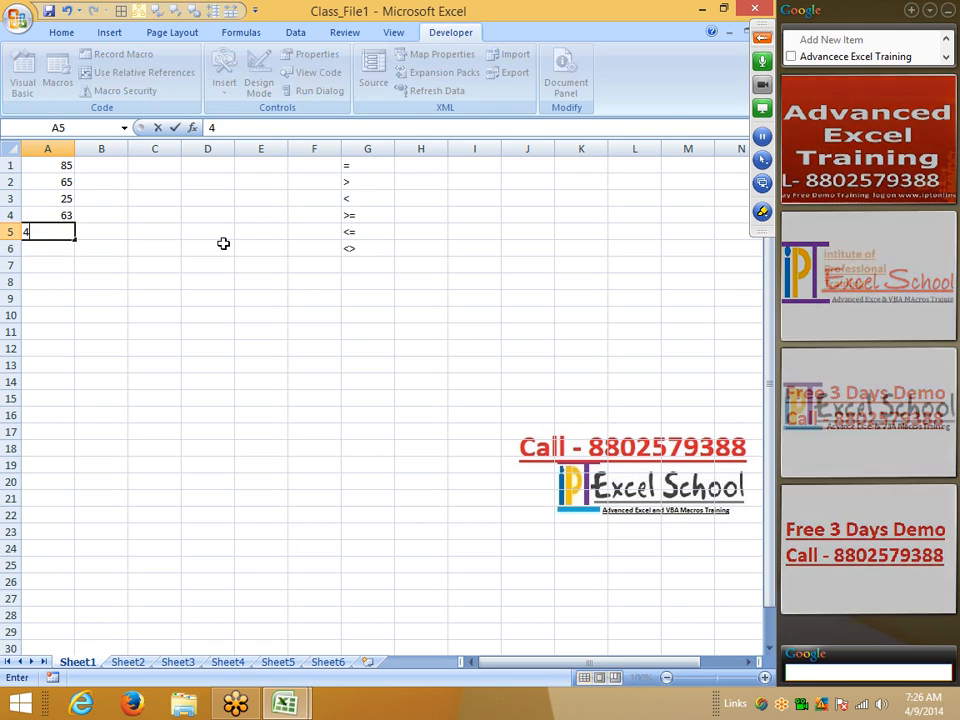
{"action": "type", "text": "5"}
{"action": "key", "text": "Return"}
{"action": "type", "text": "62"}
{"action": "key", "text": "Return"}
{"action": "type", "text": "63"}
{"action": "key", "text": "Return"}
{"action": "type", "text": "85"}
{"action": "key", "text": "Return"}
{"action": "type", "text": "12"}
{"action": "key", "text": "Return"}
{"action": "type", "text": "36"}
{"action": "key", "text": "Return"}
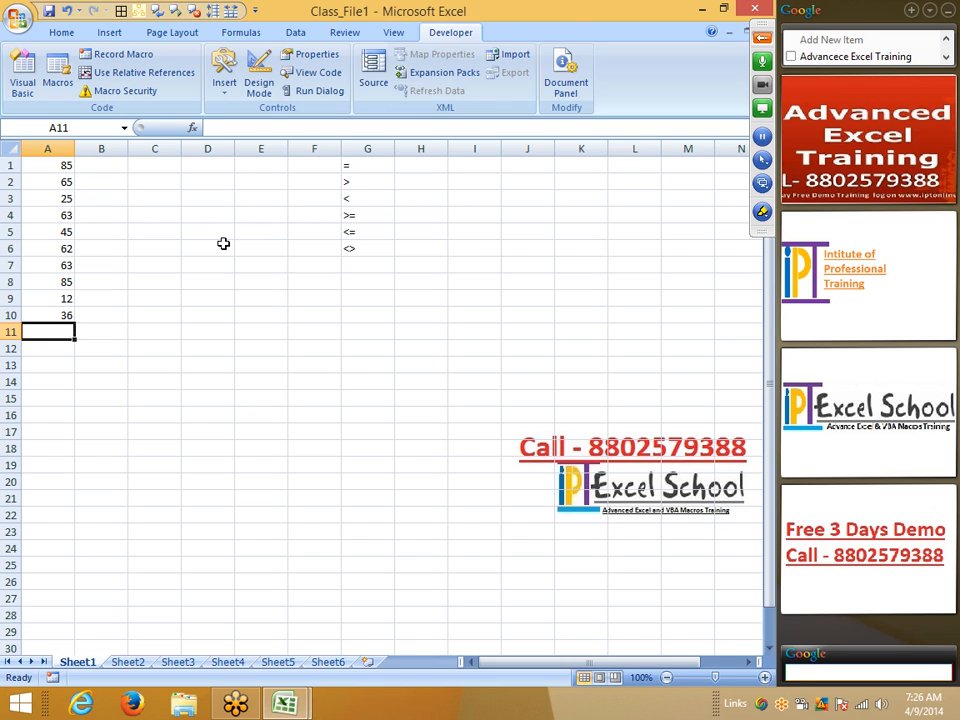
Enter the comparison formula =A1>50 in cell B1.
{"action": "key", "text": "Right"}
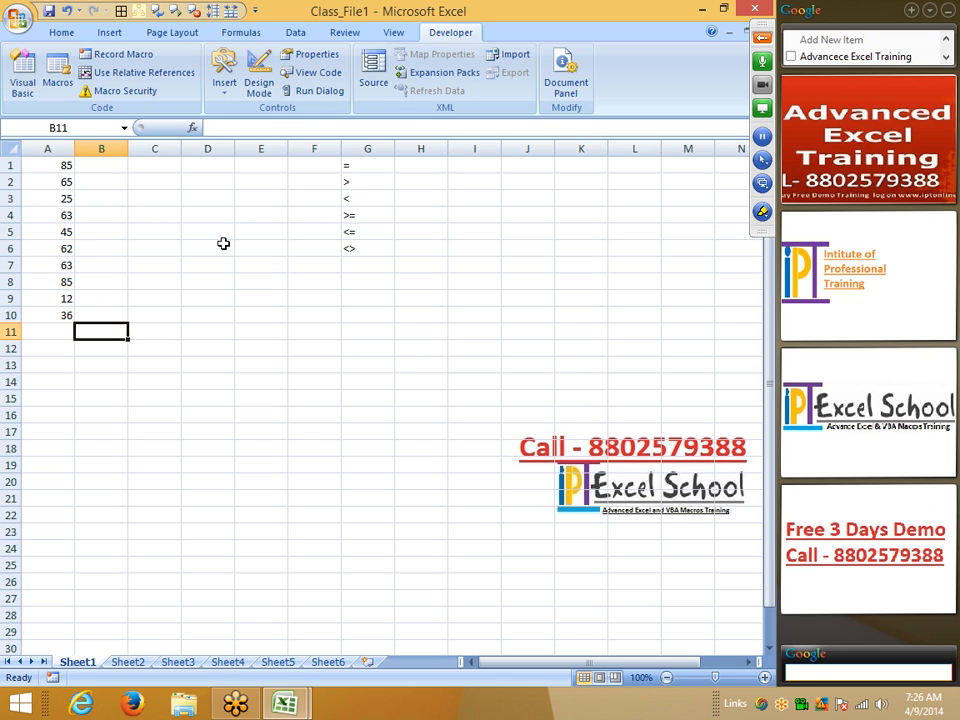
{"action": "key", "text": "ctrl+Up"}
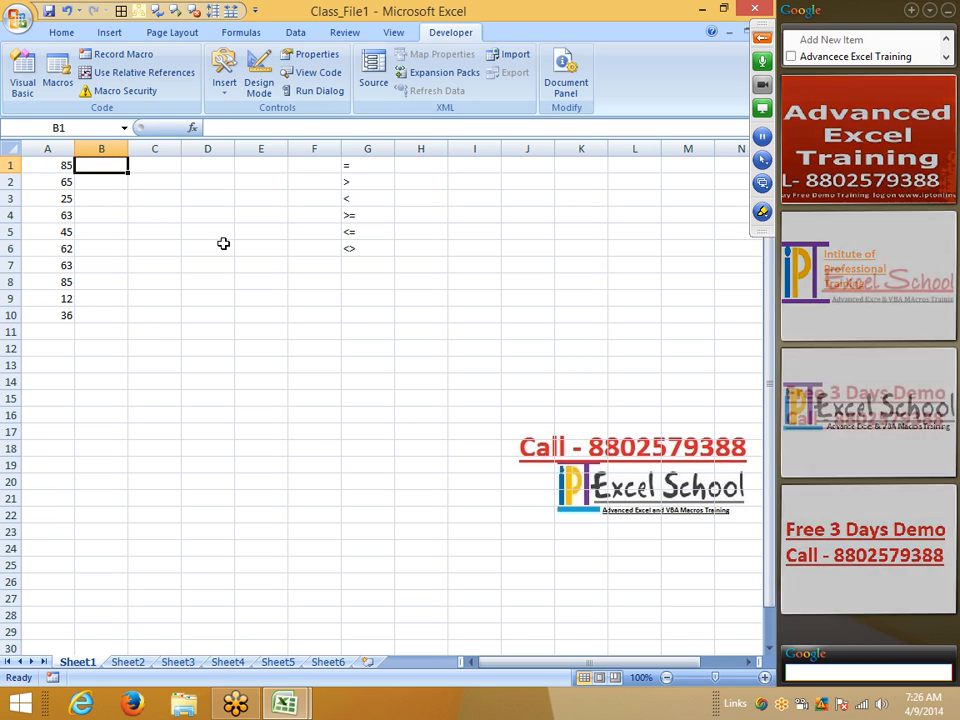
{"action": "type", "text": "=>"}
{"action": "key", "text": "Left"}
{"action": "key", "text": "Escape"}
{"action": "type", "text": "="}
{"action": "key", "text": "Left"}
{"action": "type", "text": ">"}
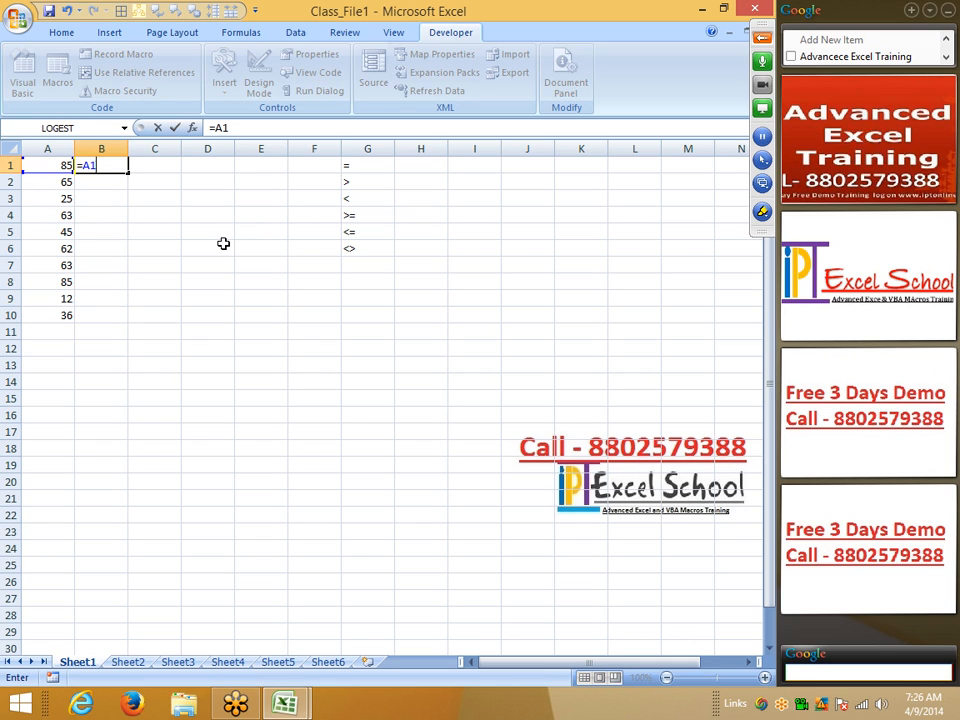
{"action": "type", "text": "50"}
{"action": "key", "text": "Return"}
Fill the comparison formula from B1 down through B10, alongside the numbers in column A.
{"action": "key", "text": "Left"}
{"action": "key", "text": "Right"}
{"action": "key", "text": "Right"}
{"action": "key", "text": "Right"}
{"action": "key", "text": "Right"}
{"action": "key", "text": "Right"}
{"action": "key", "text": "Right"}
{"action": "key", "text": "Left"}
{"action": "key", "text": "Left"}
{"action": "key", "text": "Left"}
{"action": "key", "text": "Left"}
{"action": "key", "text": "Left"}
{"action": "key", "text": "Left"}
{"action": "key", "text": "ctrl+Down"}
{"action": "key", "text": "Right"}
{"action": "key", "text": "ctrl+shift+Up"}
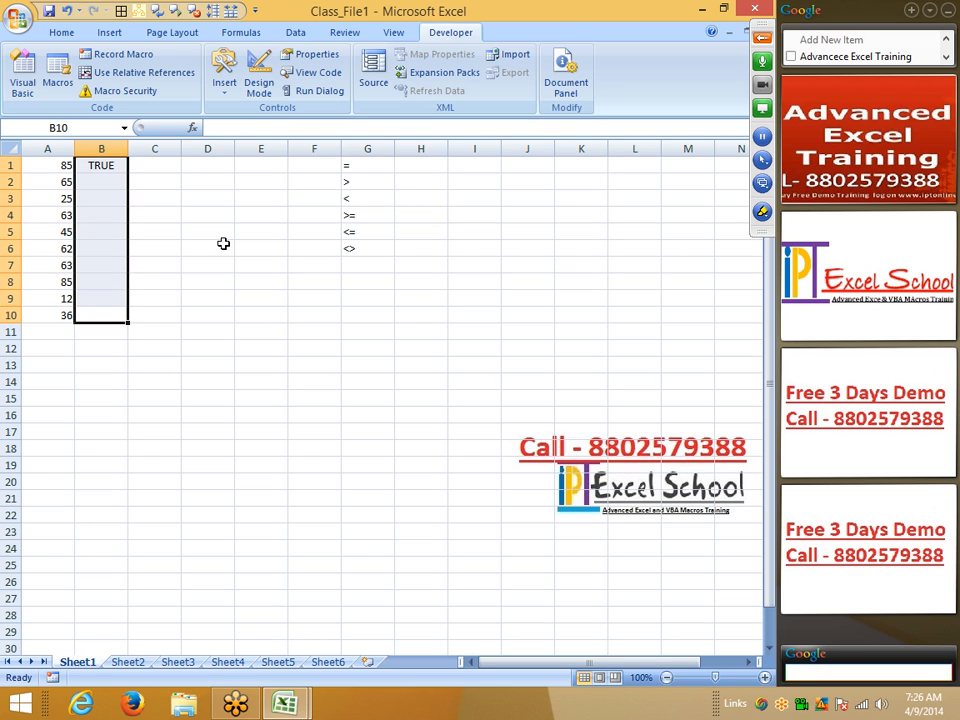
{"action": "key", "text": "ctrl+d"}
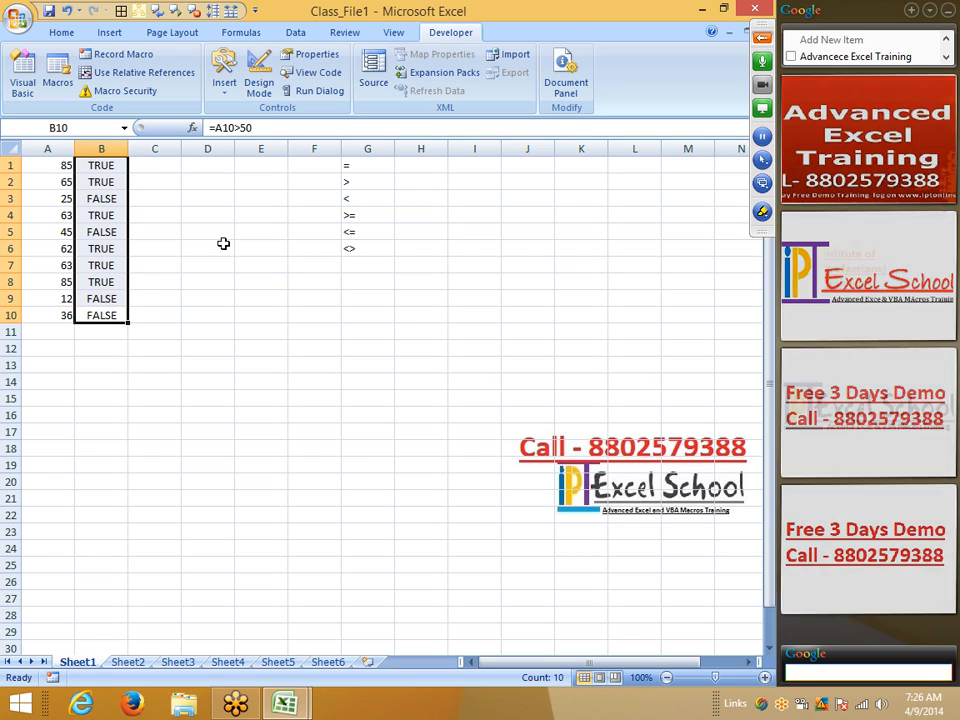
Enter the formula =IF(A1>50,"ON","Pending") in cell C1.
{"action": "key", "text": "Right"}
{"action": "key", "text": "ctrl+Up"}
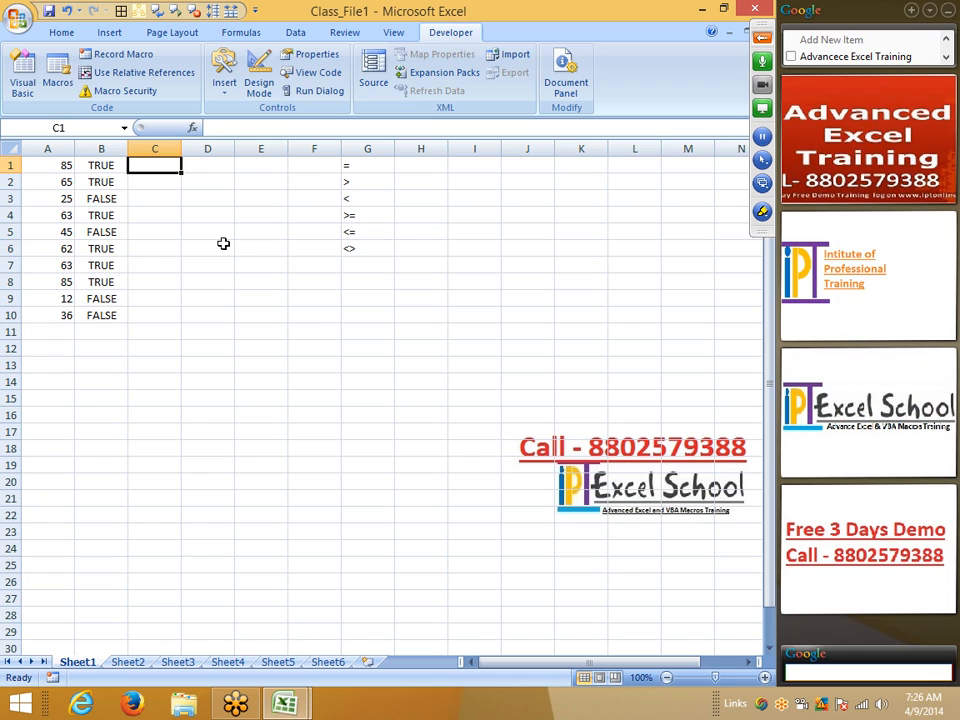
{"action": "key", "text": "Left"}
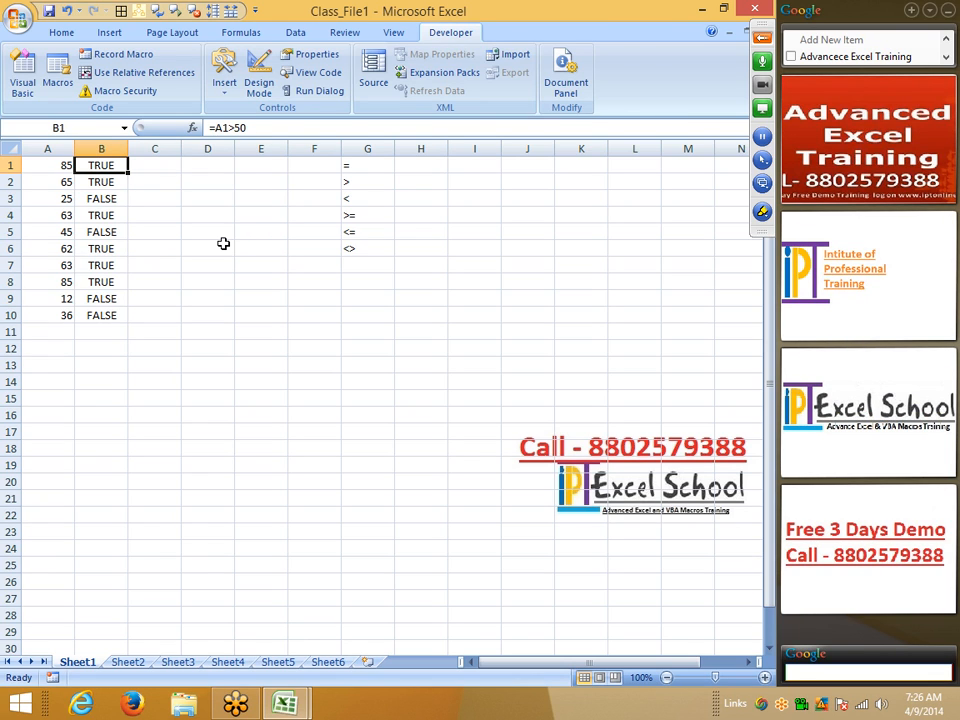
{"action": "left_click_drag", "start_coordinate": [247, 128], "coordinate": [222, 128]}
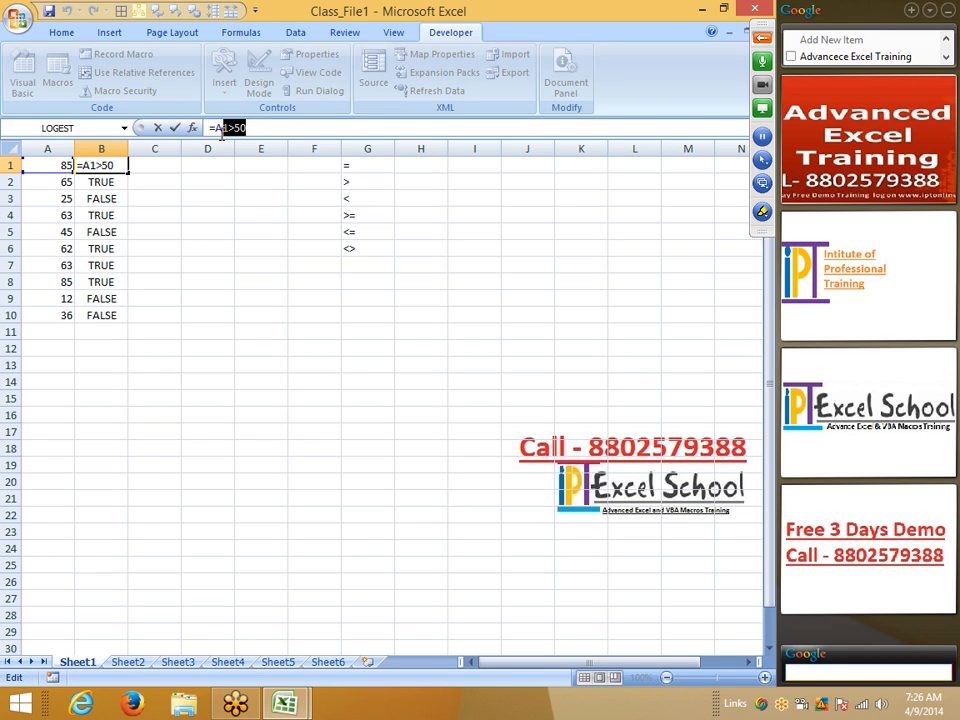
{"action": "key", "text": "Escape"}
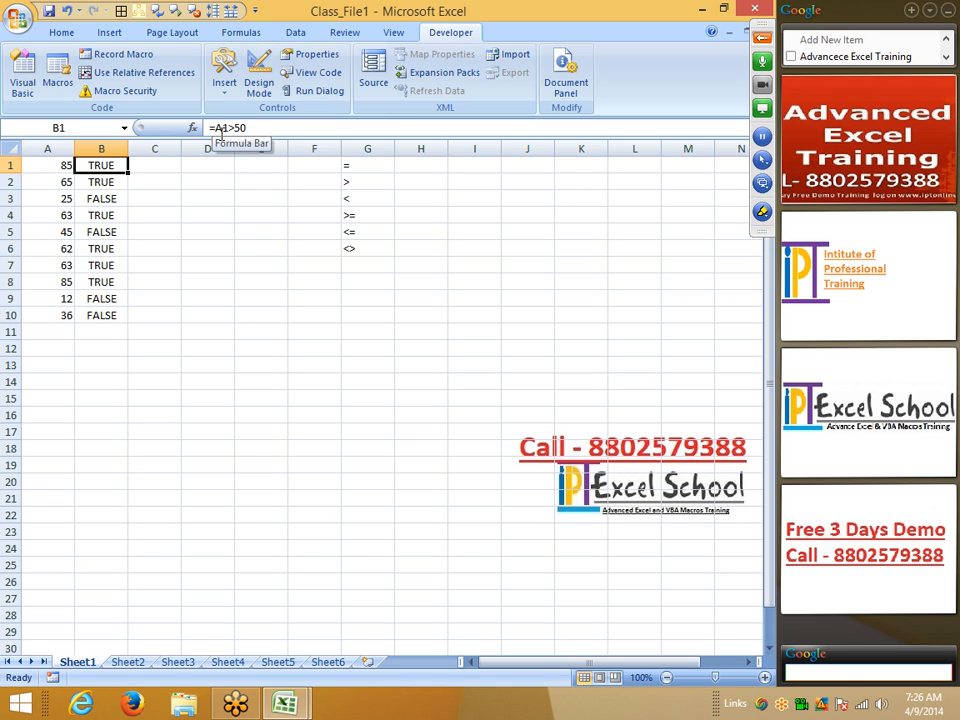
{"action": "key", "text": "Right"}
{"action": "type", "text": "=if("}
{"action": "key", "text": "Left"}
{"action": "key", "text": "Left"}
{"action": "type", "text": ">50,\"ON\""}
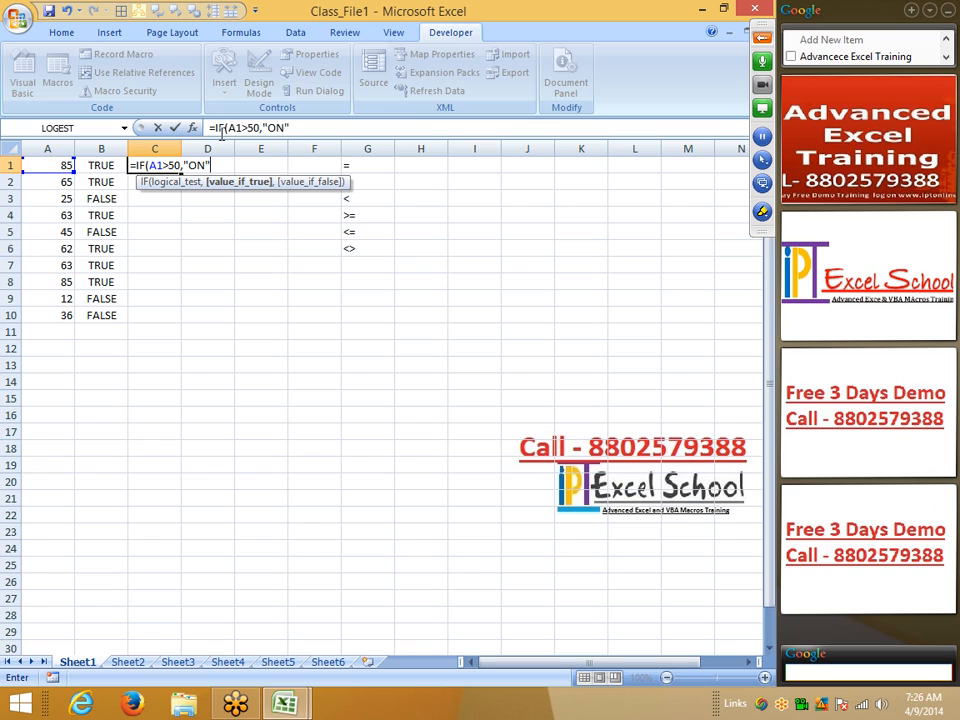
{"action": "type", "text": ",\"Pending\""}
{"action": "key", "text": "Return"}
{"action": "key", "text": "Up"}
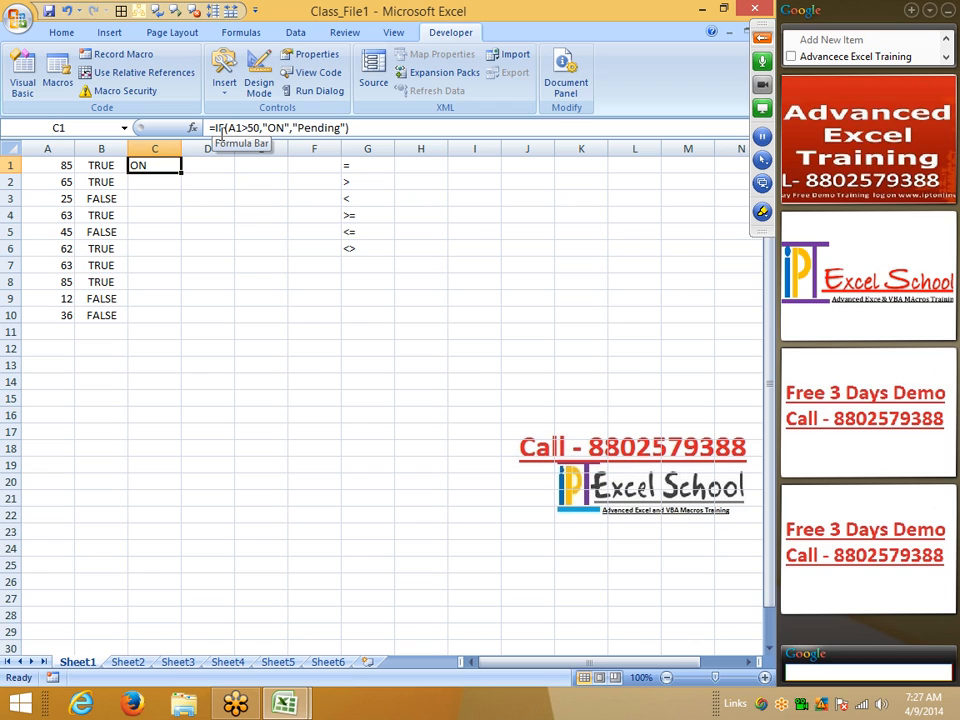
{"action": "left_click_drag", "start_coordinate": [228, 128], "coordinate": [263, 128]}
{"action": "key", "text": "Escape"}
Enter =SUM(10+30) in cell D9 and the equivalent plain formula =10+30 in cell D10.
{"action": "left_click", "coordinate": [212, 299]}
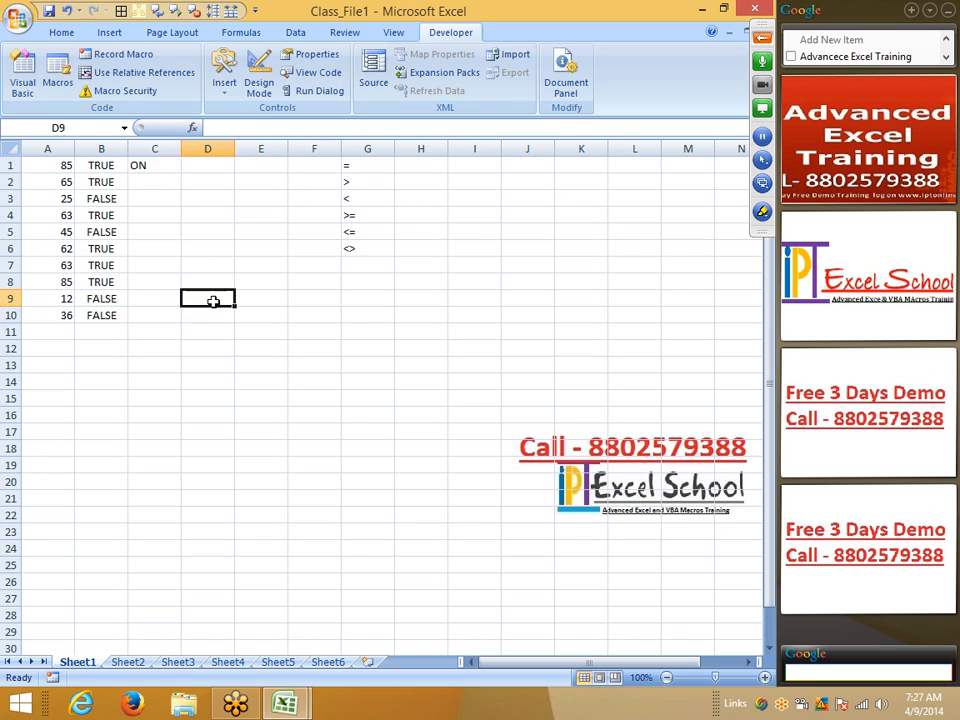
{"action": "type", "text": "=sum"}
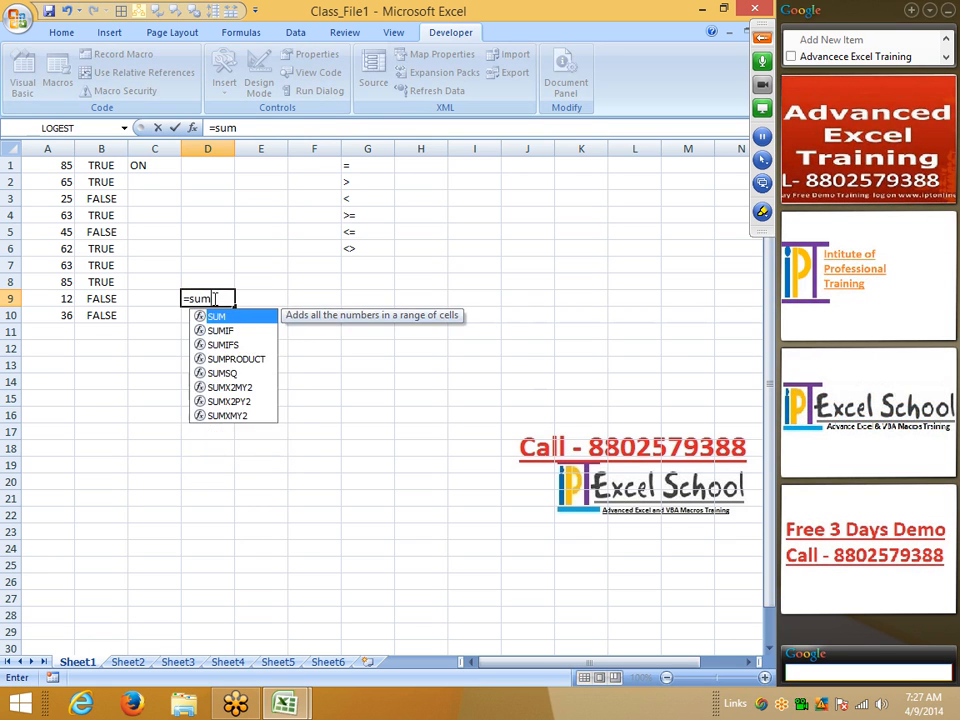
{"action": "key", "text": "Tab"}
{"action": "type", "text": "10+30"}
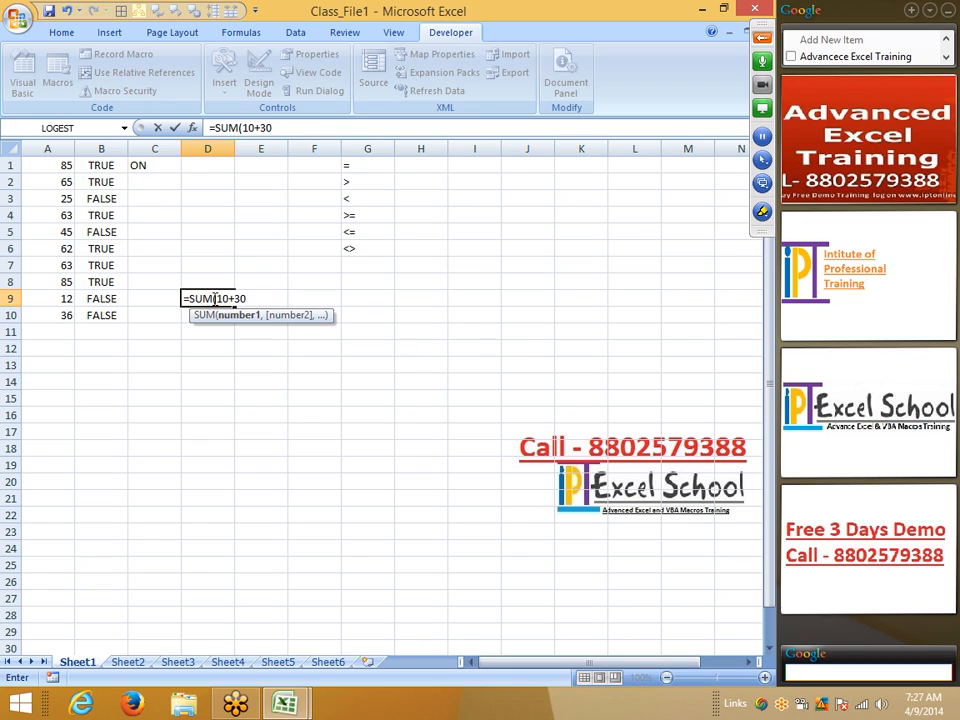
{"action": "type", "text": ")"}
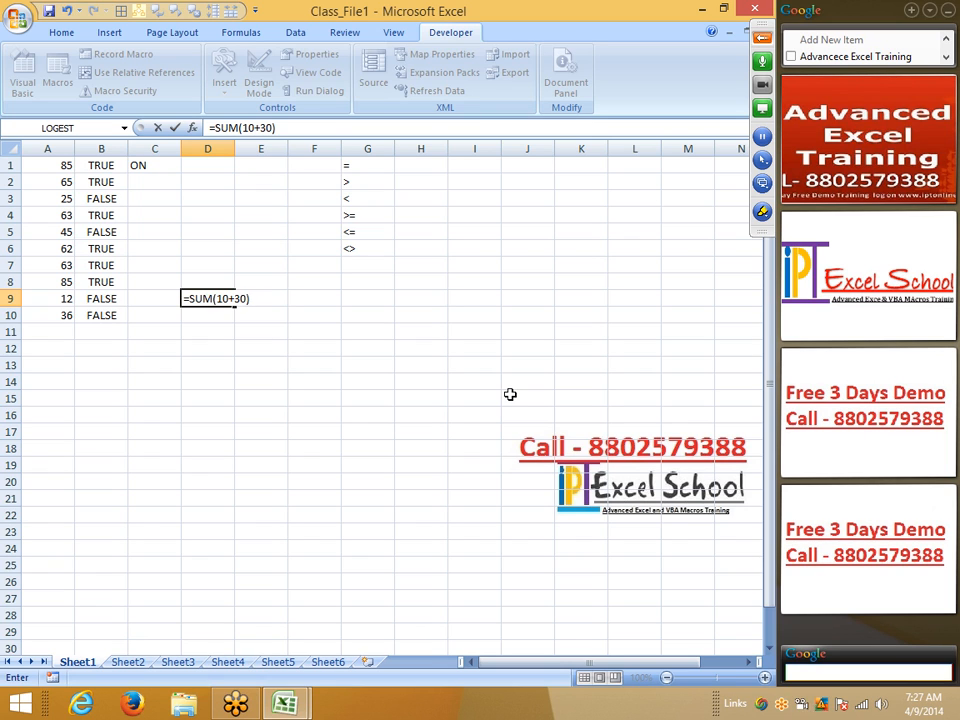
{"action": "key", "text": "Return"}
{"action": "type", "text": "=1"}
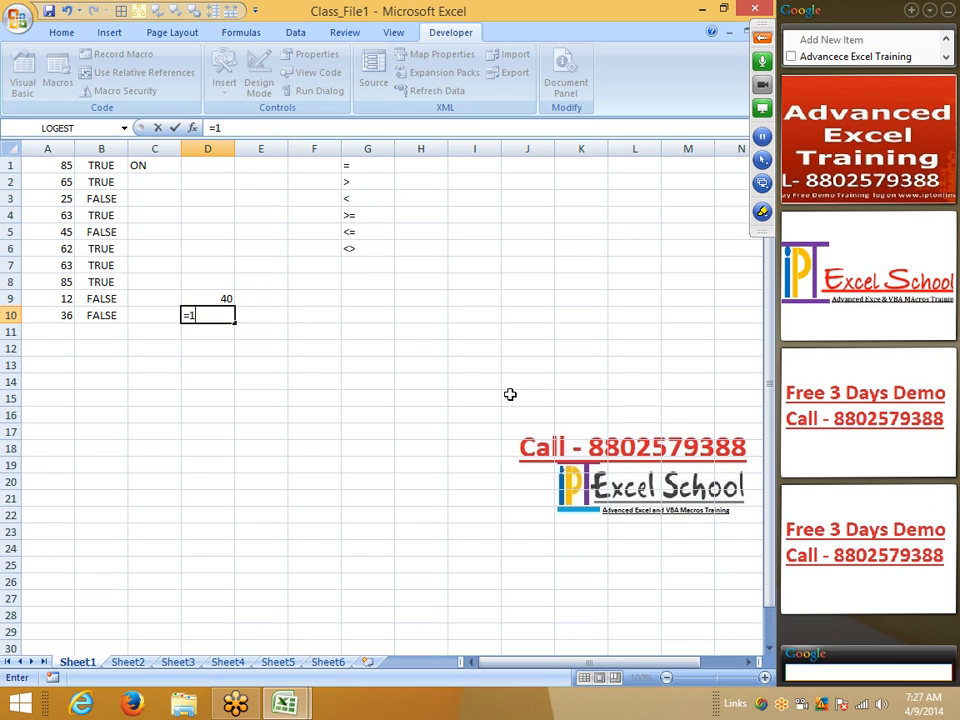
{"action": "type", "text": "0+30"}
{"action": "key", "text": "Return"}
{"action": "key", "text": "Up"}
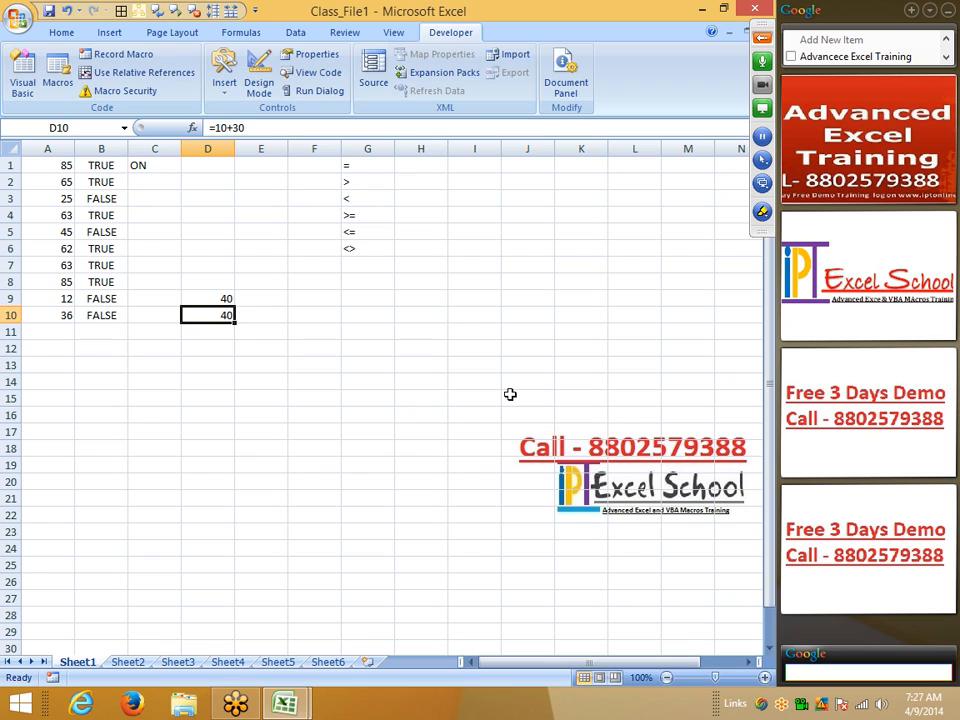
Delete the two addition formulas from cells D9:D10.
{"action": "key", "text": "Up"}
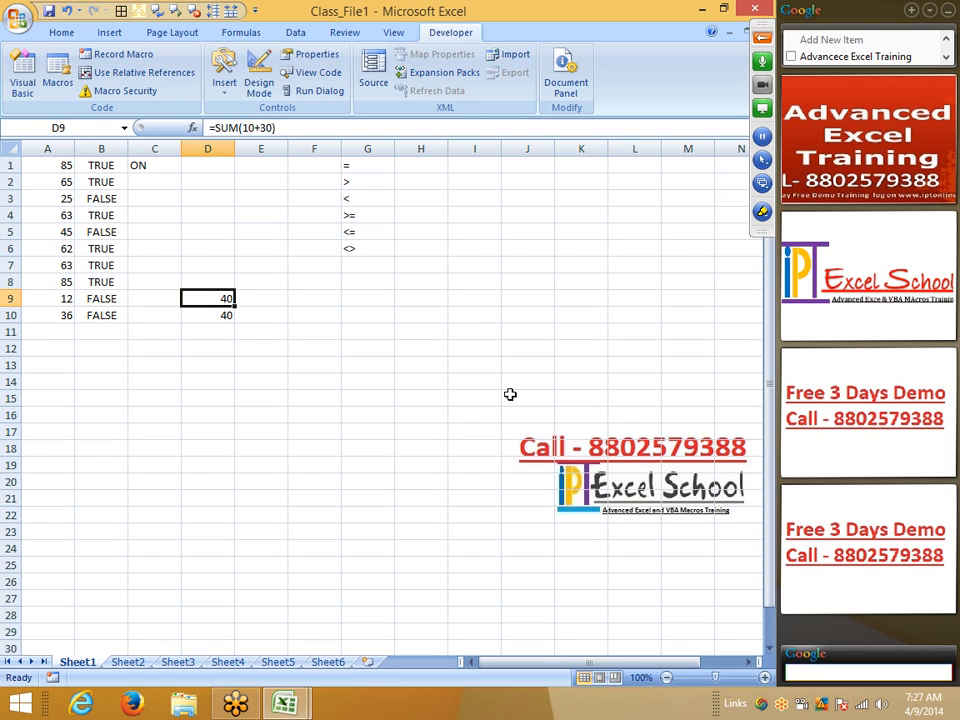
{"action": "key", "text": "shift+Down"}
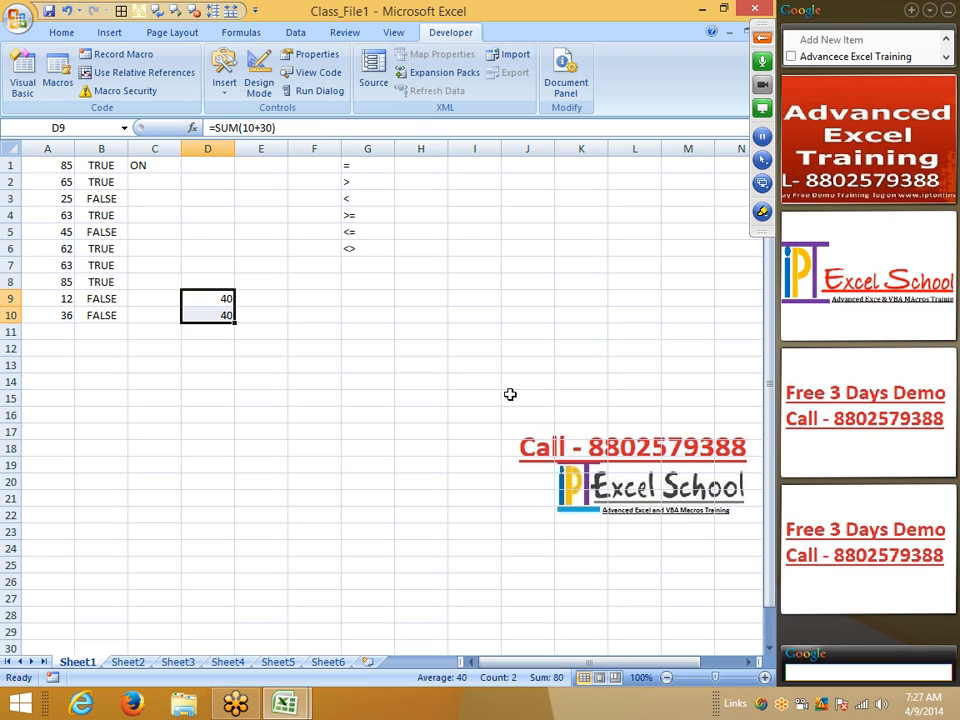
{"action": "key", "text": "Delete"}
Enter the formula =IF(B2,"OK","Pending") in cell C2, using the comparison result in B2 as the logical test.
{"action": "key", "text": "Up"}
{"action": "key", "text": "Up"}
{"action": "key", "text": "Up"}
{"action": "key", "text": "Up"}
{"action": "key", "text": "Up"}
{"action": "key", "text": "Up"}
{"action": "key", "text": "Up"}
{"action": "key", "text": "Up"}
{"action": "key", "text": "Left"}
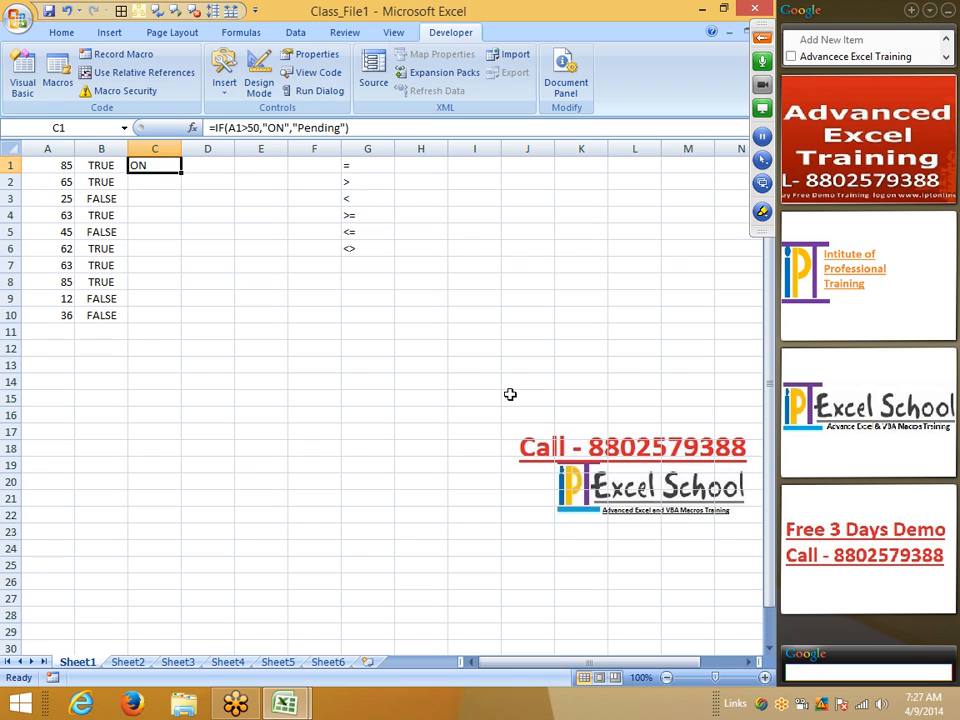
{"action": "key", "text": "Down"}
{"action": "type", "text": "=if"}
{"action": "key", "text": "Tab"}
{"action": "key", "text": "Left"}
{"action": "type", "text": ","}
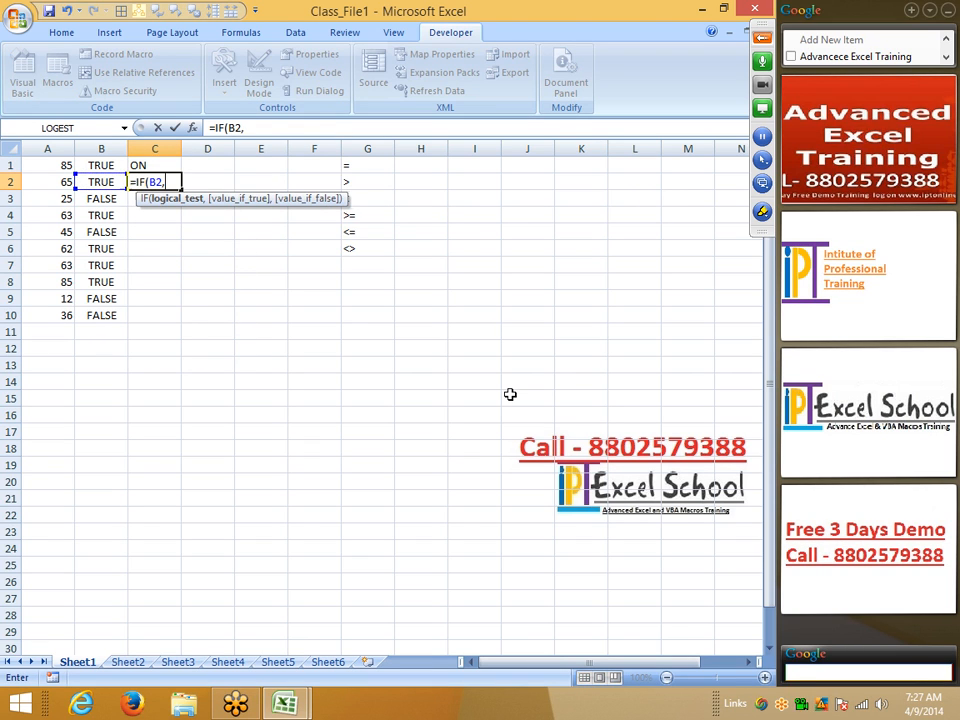
{"action": "type", "text": "\"O"}
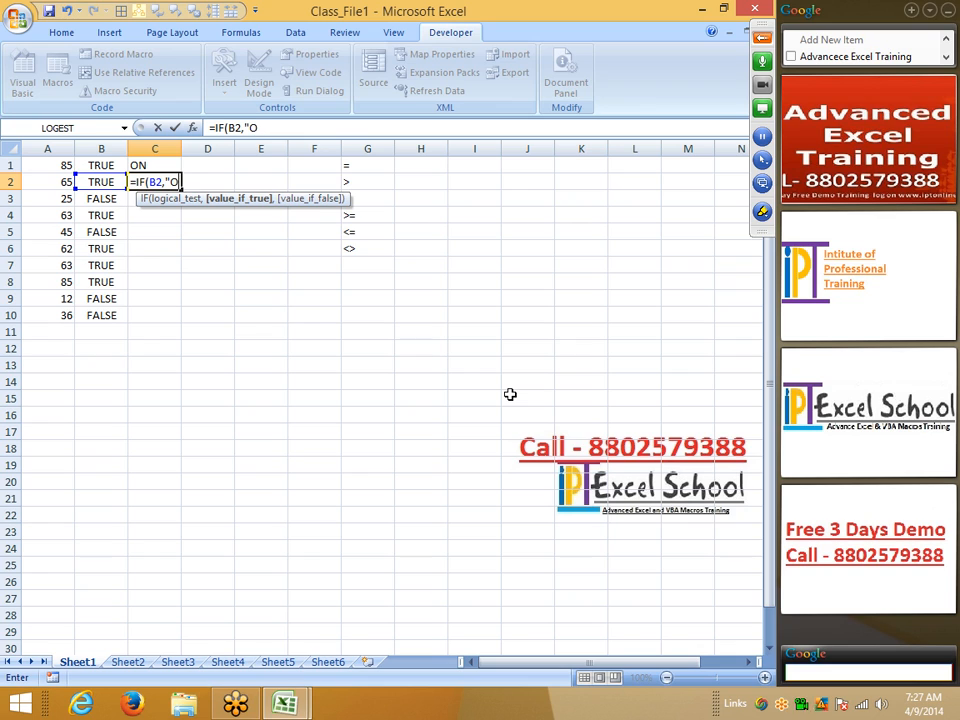
{"action": "type", "text": "K\","}
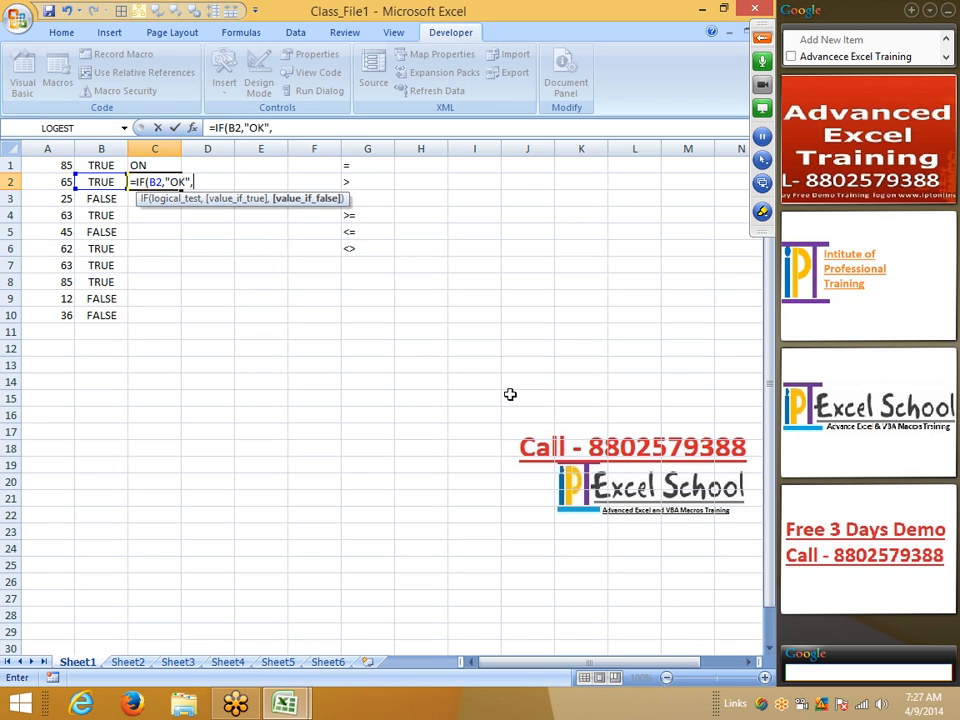
{"action": "type", "text": "\"Pending"}
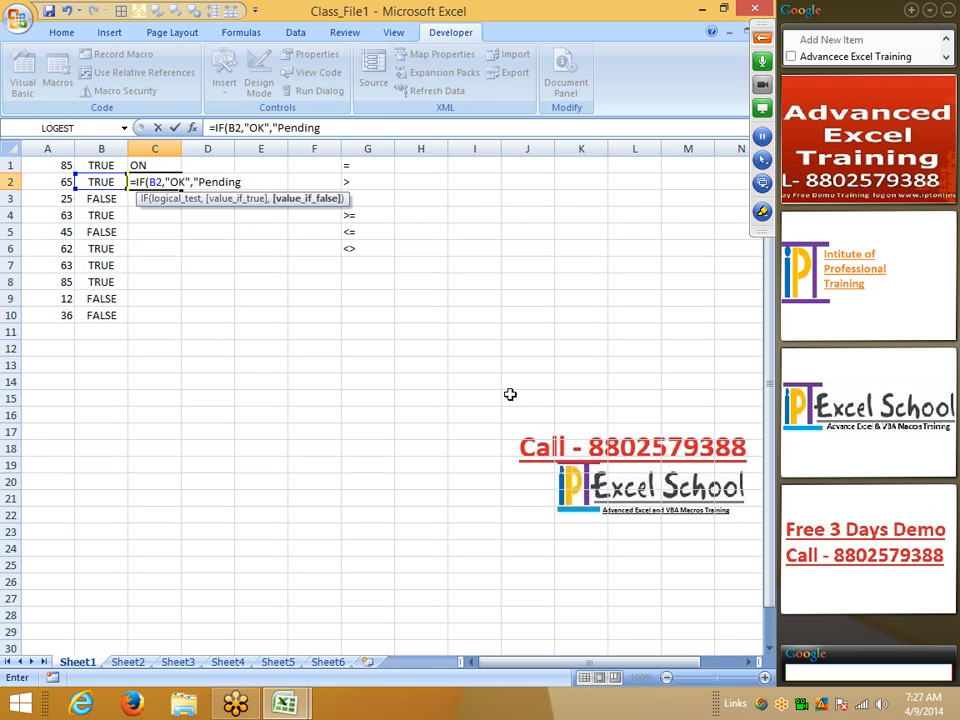
{"action": "key", "text": "Return"}
{"action": "key", "text": "Up"}
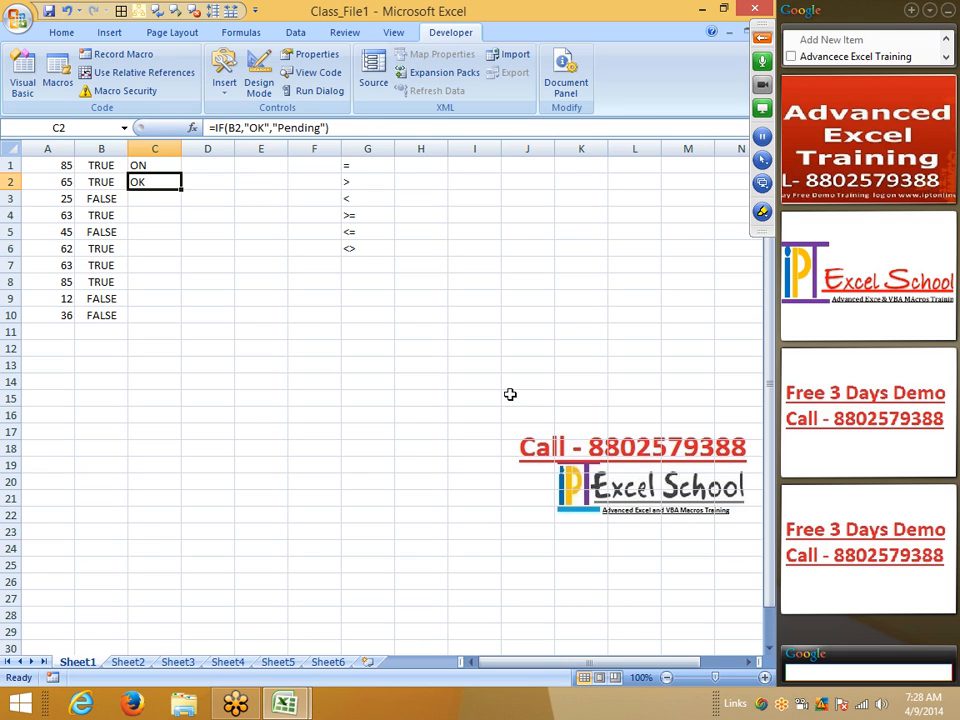
Review the IF formulas in C1 and C2, the operator list in G1:G6 and the comparison results in column B.
{"action": "key", "text": "Up"}
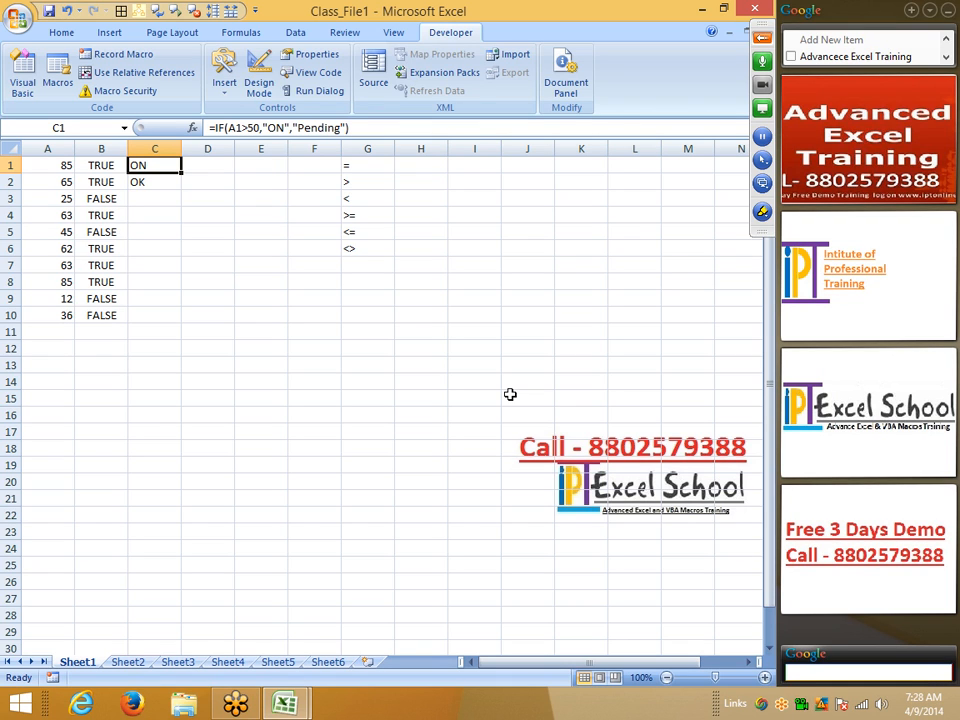
{"action": "key", "text": "Right"}
{"action": "key", "text": "Right"}
{"action": "key", "text": "Right"}
{"action": "key", "text": "Right"}
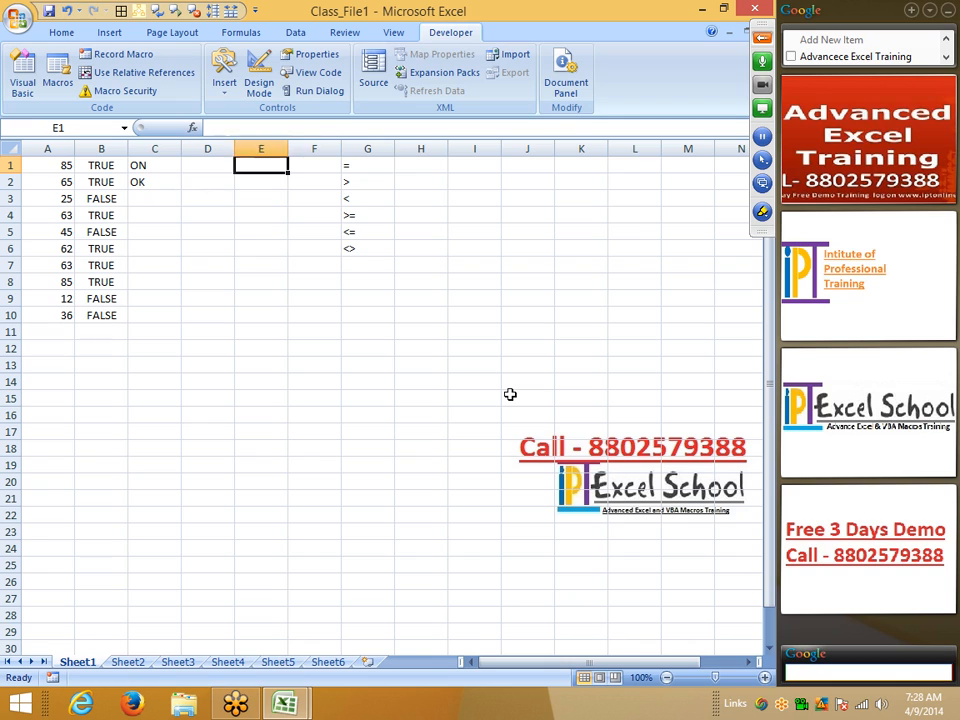
{"action": "key", "text": "ctrl+shift+Down"}
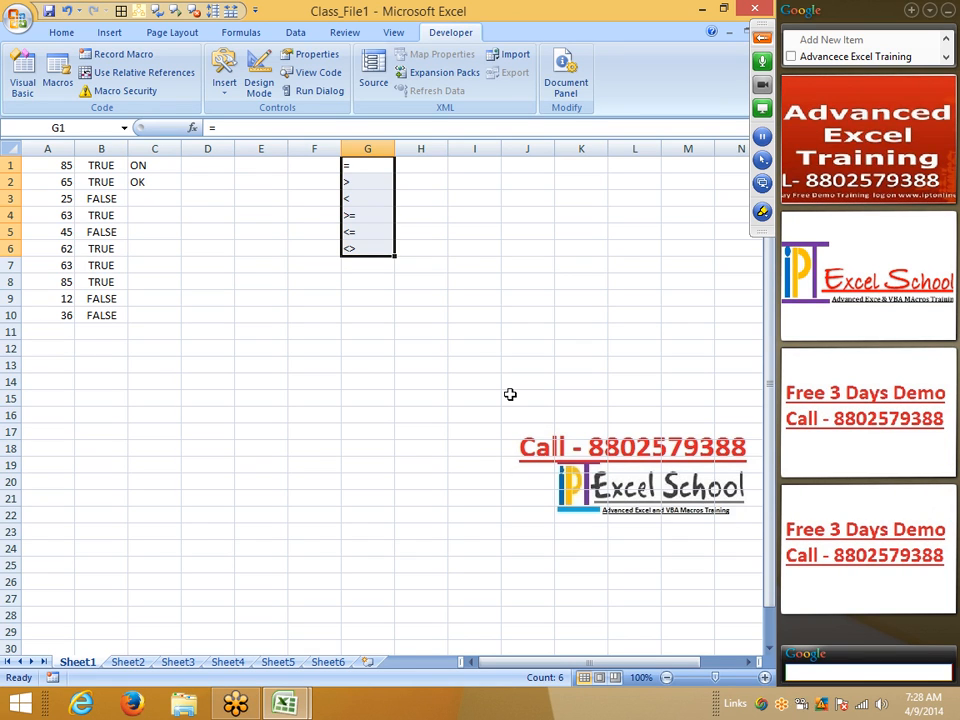
{"action": "key", "text": "Left"}
{"action": "key", "text": "Left"}
{"action": "key", "text": "Left"}
{"action": "key", "text": "Left"}
{"action": "key", "text": "Left"}
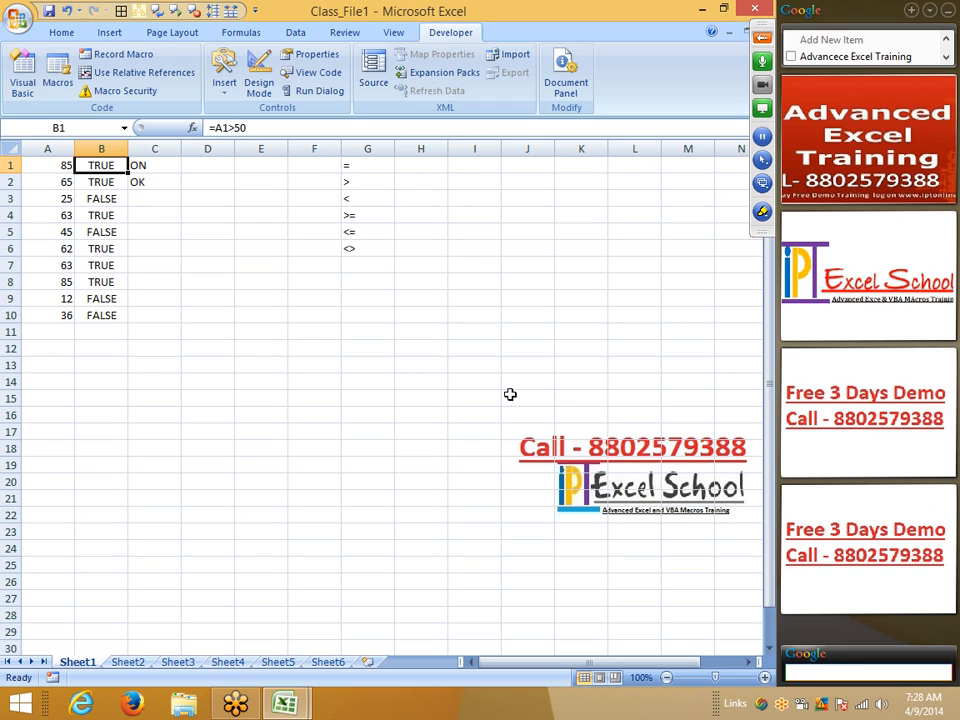
{"action": "key", "text": "ctrl+shift+Down"}
{"action": "key", "text": "Right"}
{"action": "key", "text": "Down"}
{"action": "key", "text": "Down"}
{"action": "key", "text": "Up"}
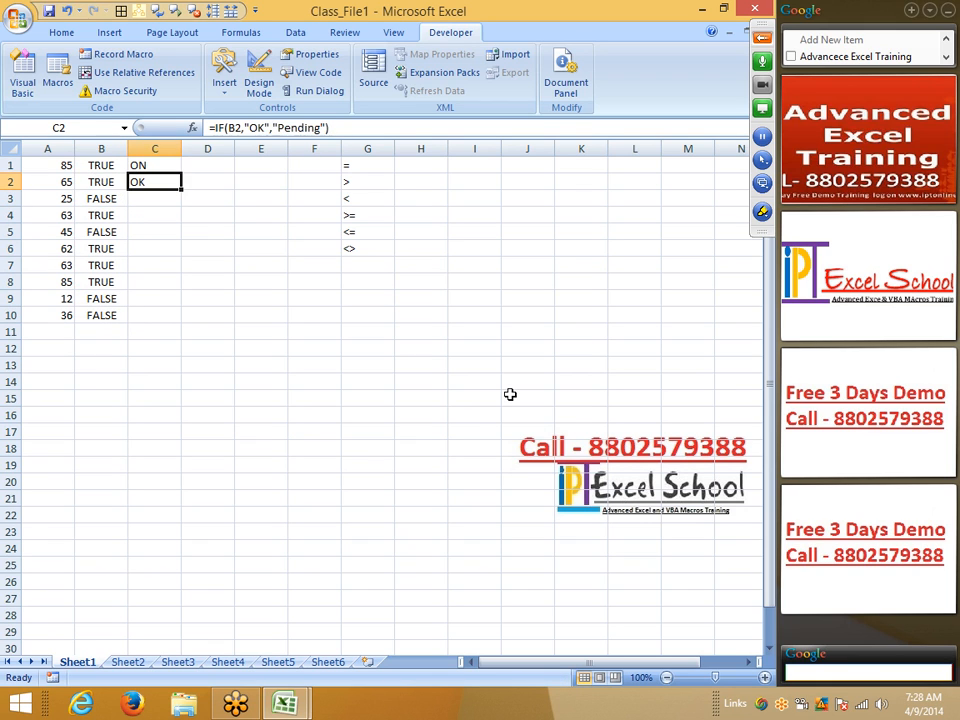
Try clearing the comparison formula in B2 to test the dependent IF formula, and undo the deletion.
{"action": "key", "text": "Left"}
{"action": "key", "text": "Delete"}
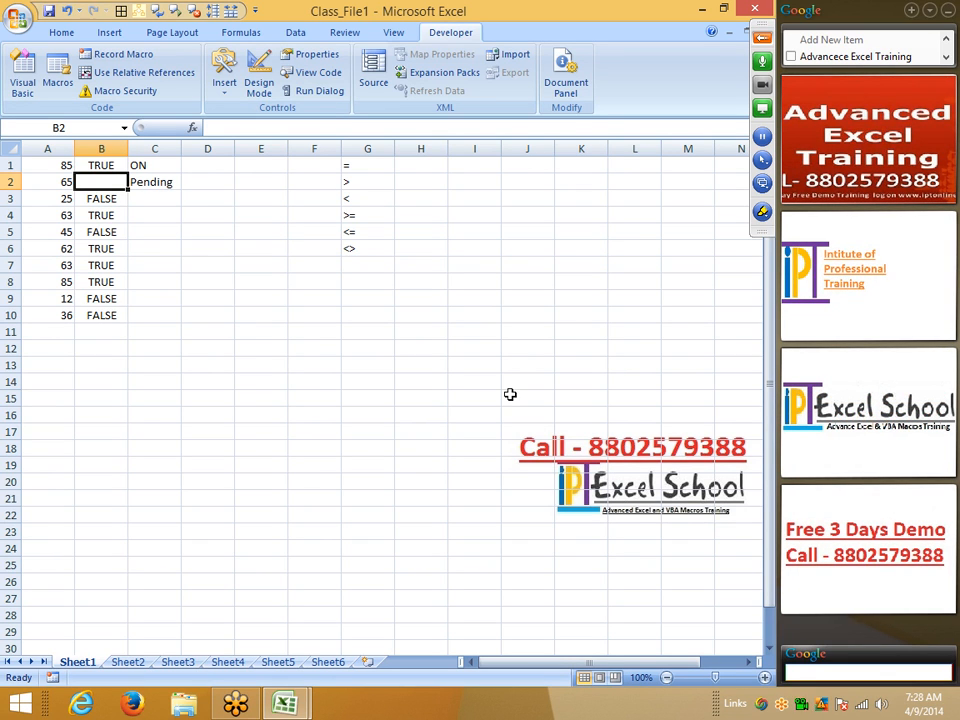
{"action": "key", "text": "ctrl+z"}
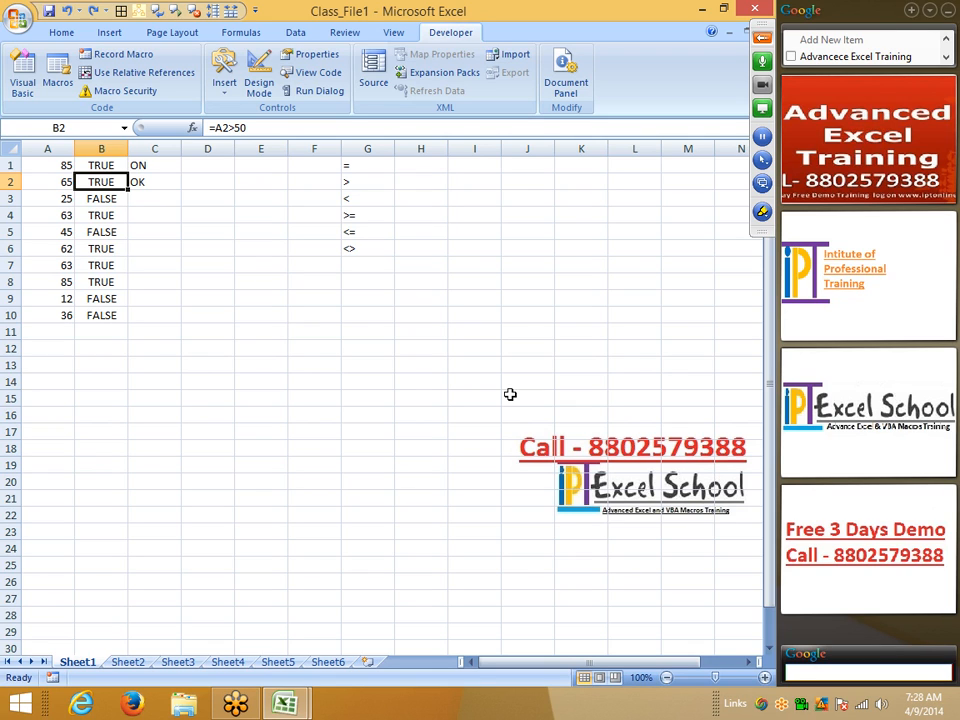
Start an IF formula in cell C3 and examine the Logical_test and Value_if_true descriptions in its function arguments, leaving without entering it.
{"action": "key", "text": "Right"}
{"action": "key", "text": "Down"}
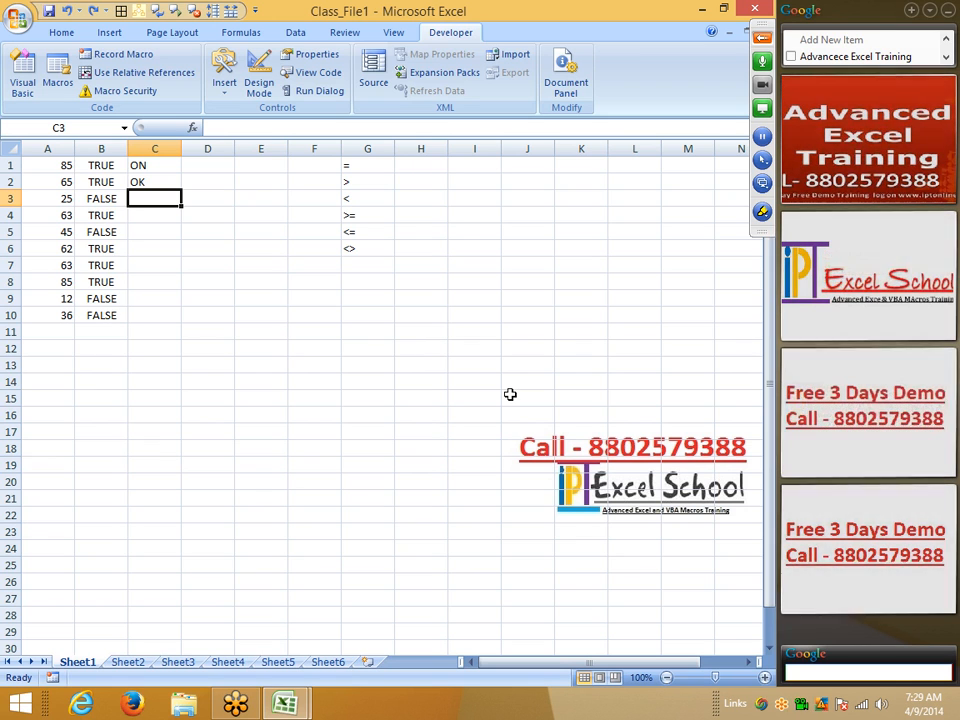
{"action": "type", "text": "=if"}
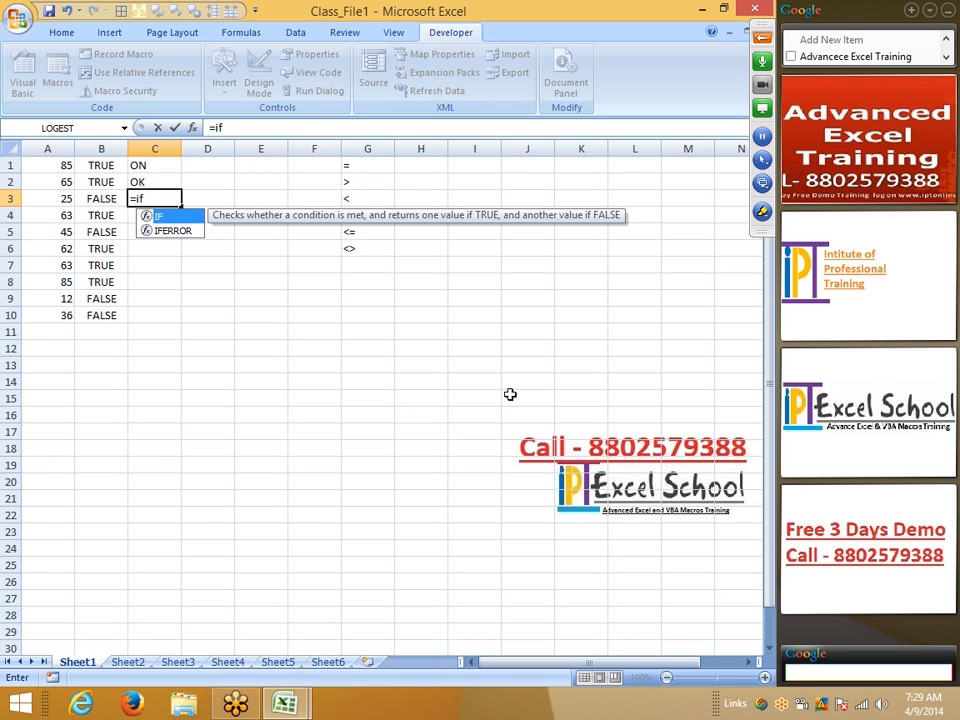
{"action": "key", "text": "Tab"}
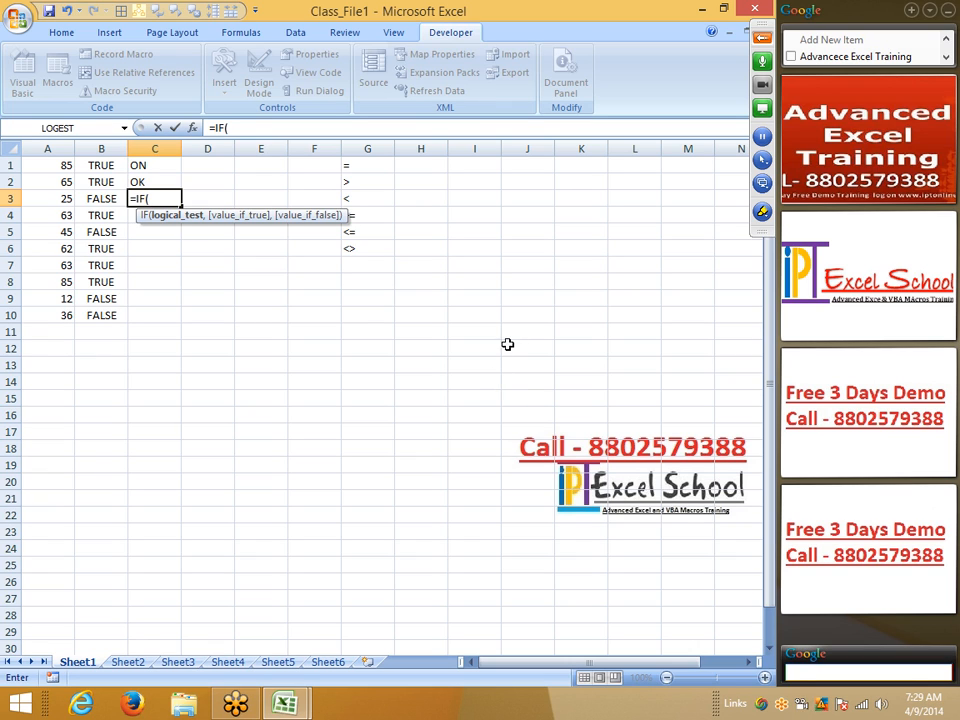
{"action": "left_click_drag", "start_coordinate": [383, 237], "coordinate": [275, 161]}
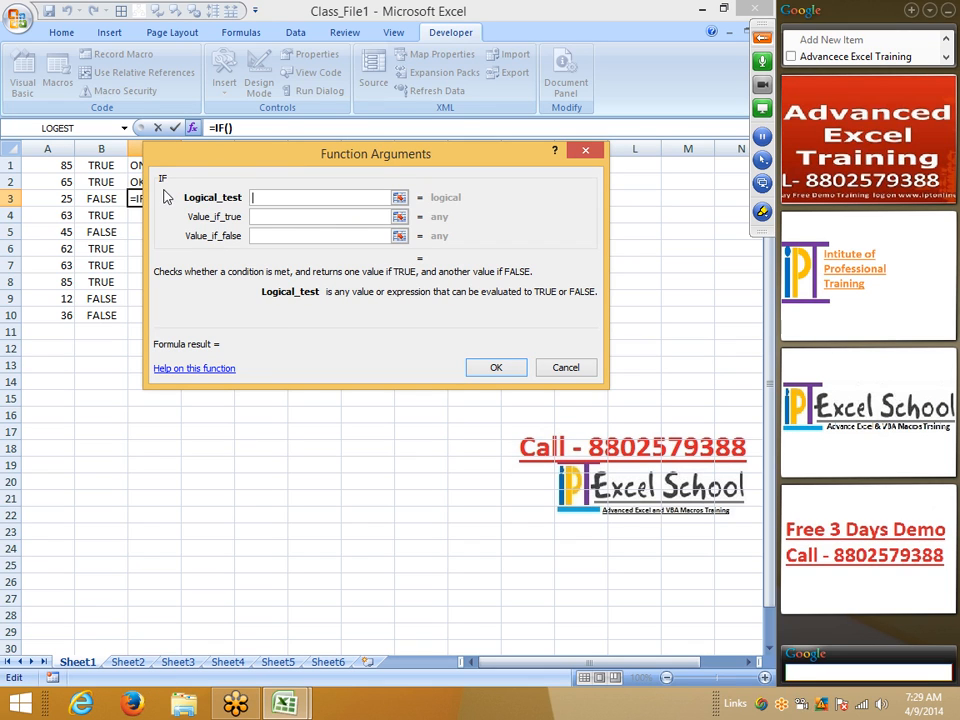
{"action": "left_click_drag", "start_coordinate": [261, 294], "coordinate": [290, 298]}
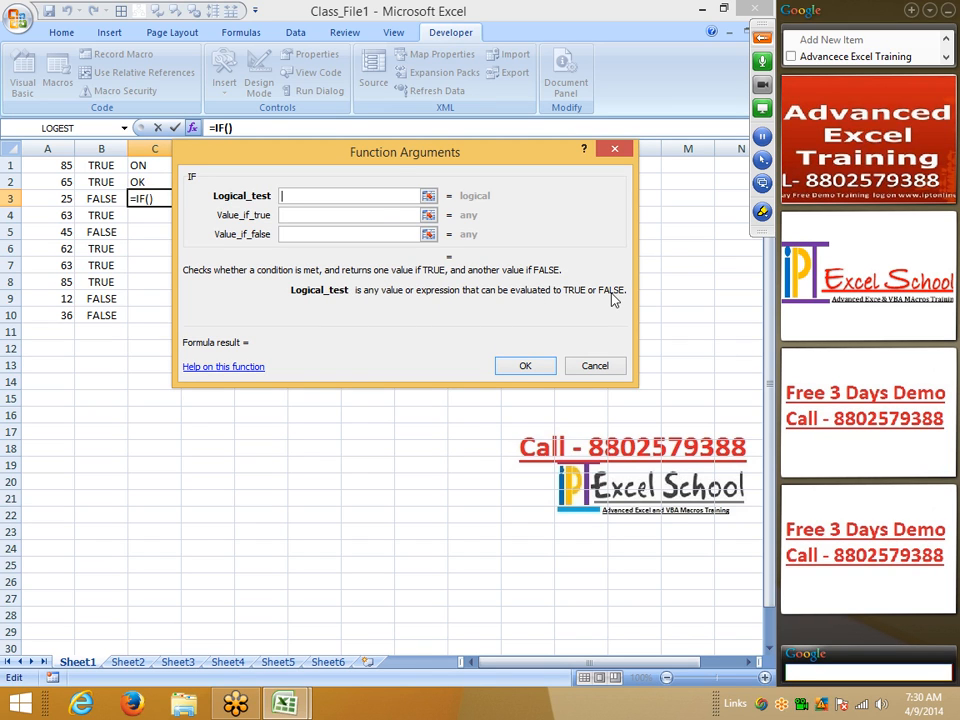
{"action": "left_click", "coordinate": [287, 216]}
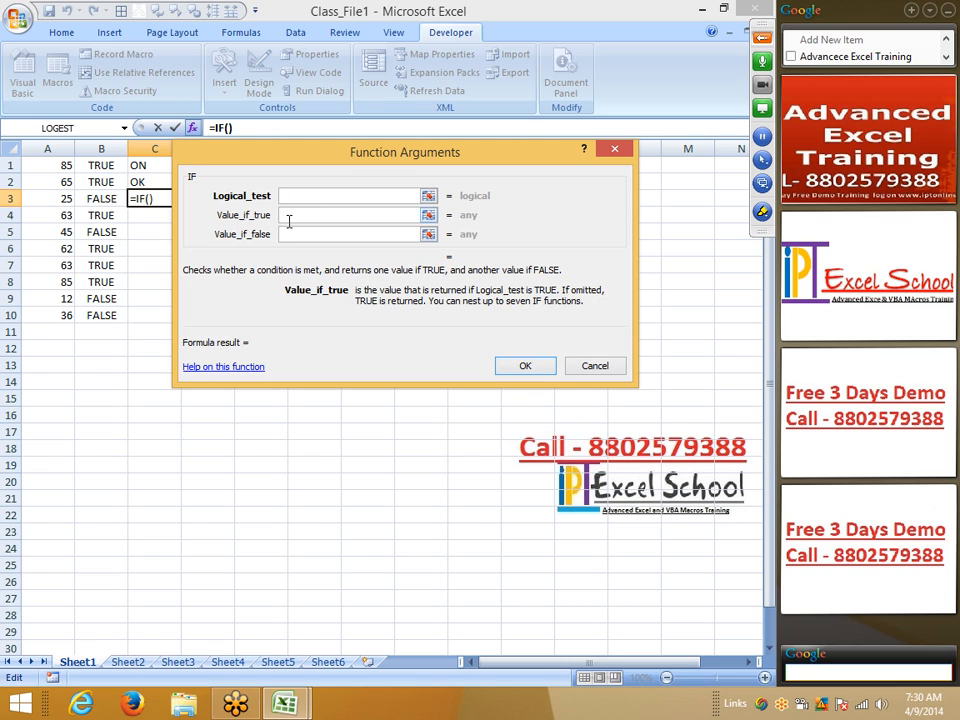
{"action": "key", "text": "Tab"}
{"action": "left_click", "coordinate": [296, 217]}
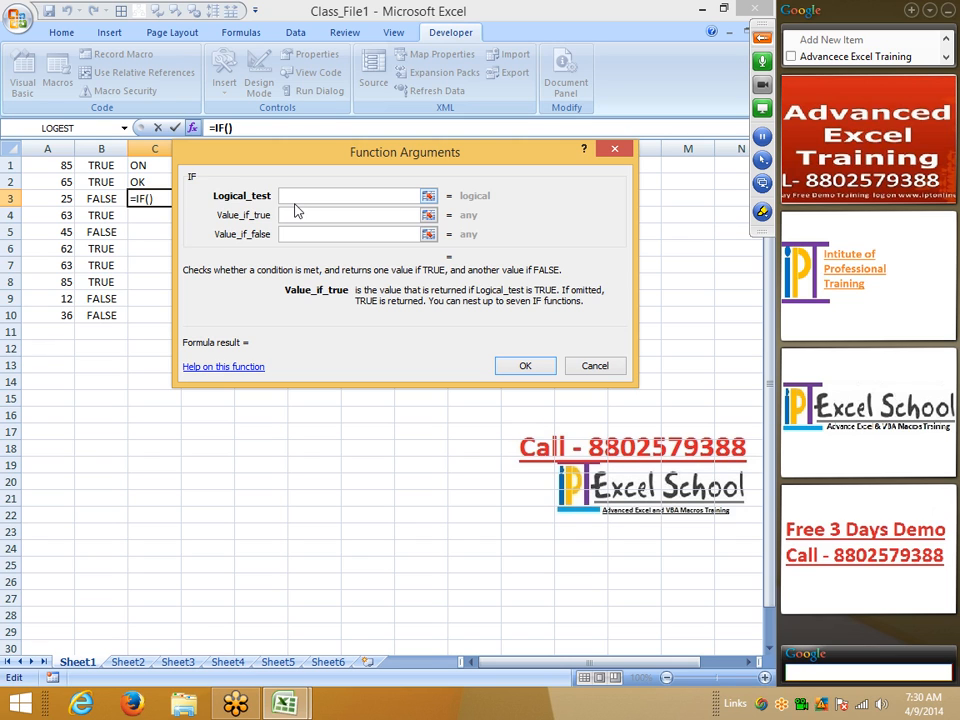
{"action": "key", "text": "Escape"}
{"action": "type", "text": "=if"}
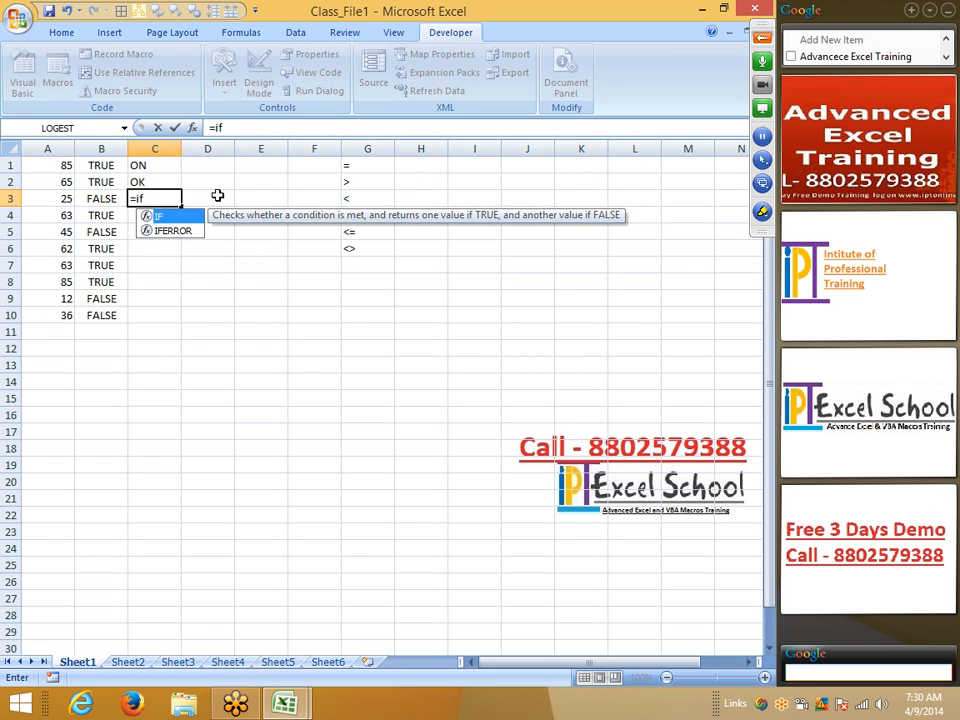
{"action": "key", "text": "Tab"}
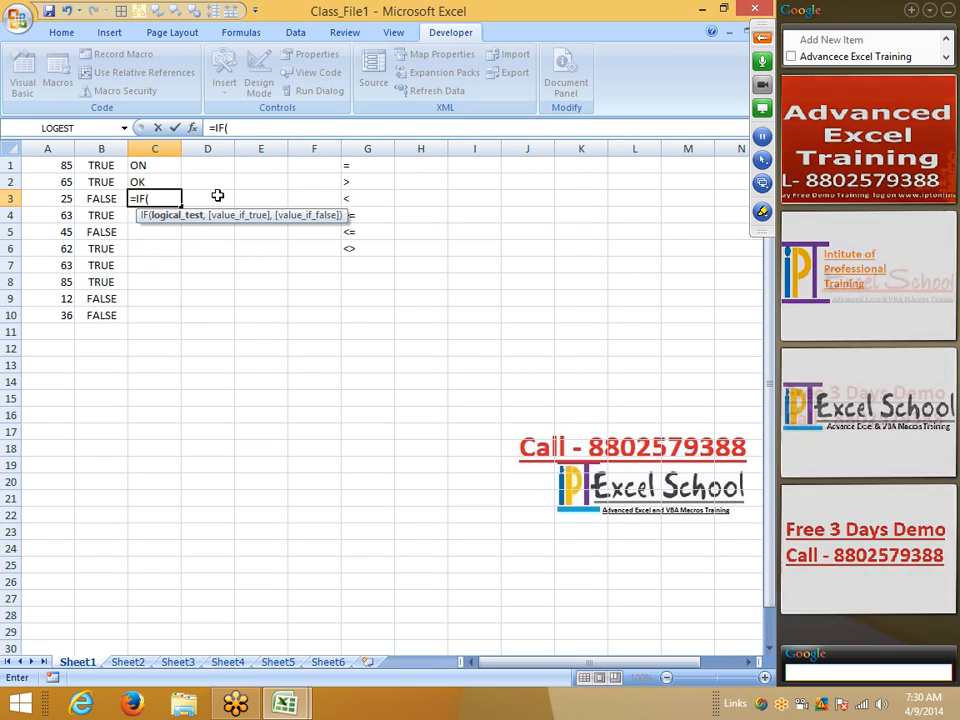
{"action": "left_click", "coordinate": [68, 198]}
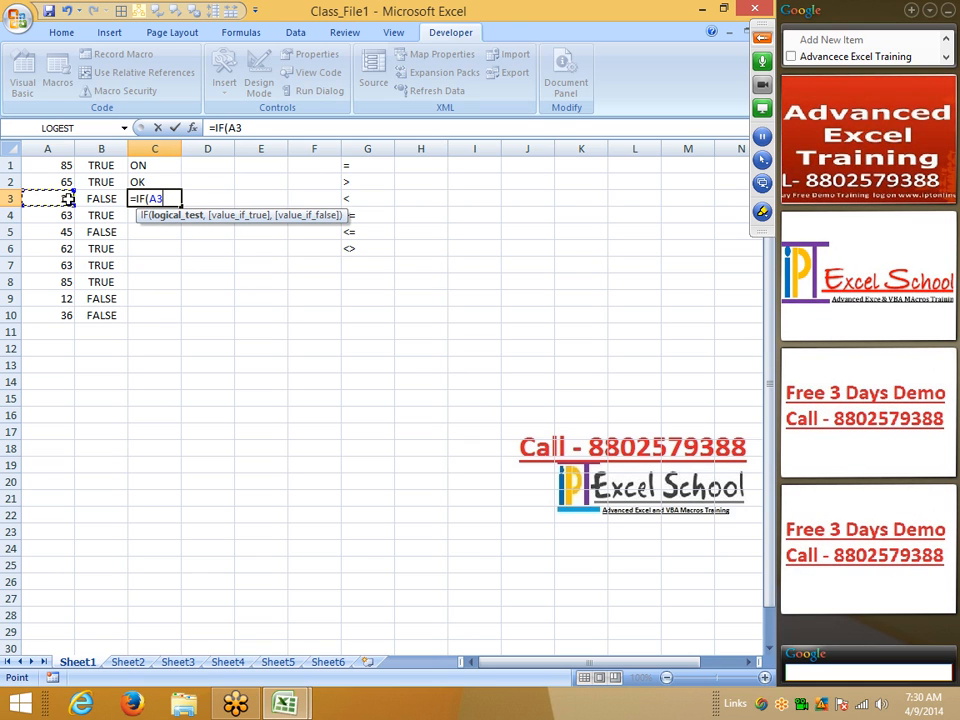
{"action": "type", "text": ">50,"}
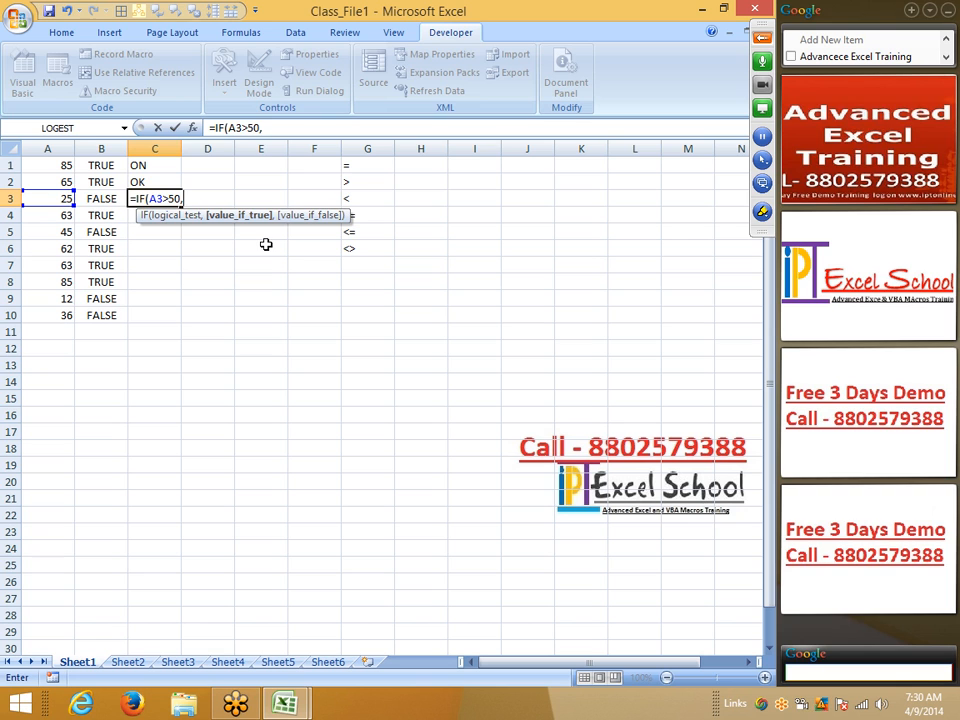
{"action": "key", "text": "Escape"}
Start a VLOOKUP formula in cell D6 to examine its argument syntax, and cancel the entry.
{"action": "left_click", "coordinate": [232, 243]}
{"action": "type", "text": "=vl"}
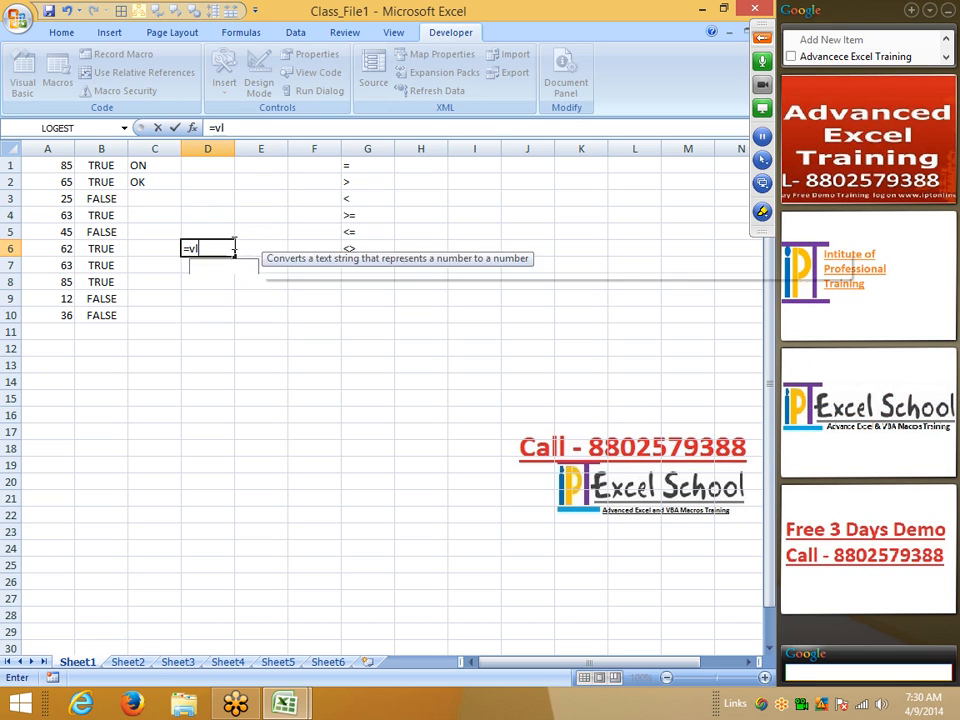
{"action": "key", "text": "Tab"}
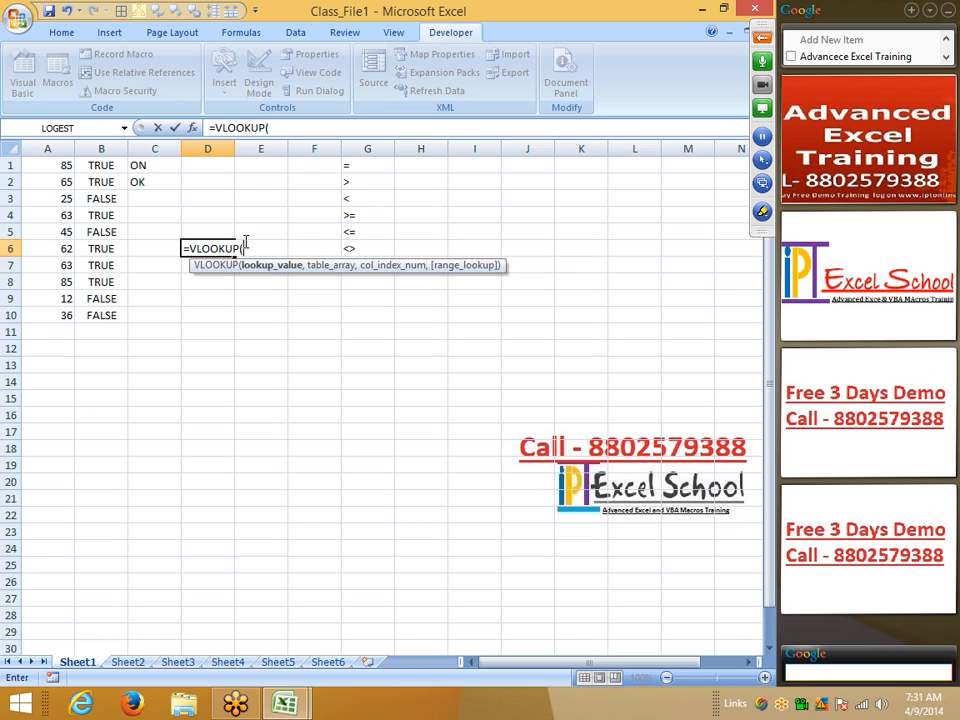
{"action": "key", "text": "Escape"}
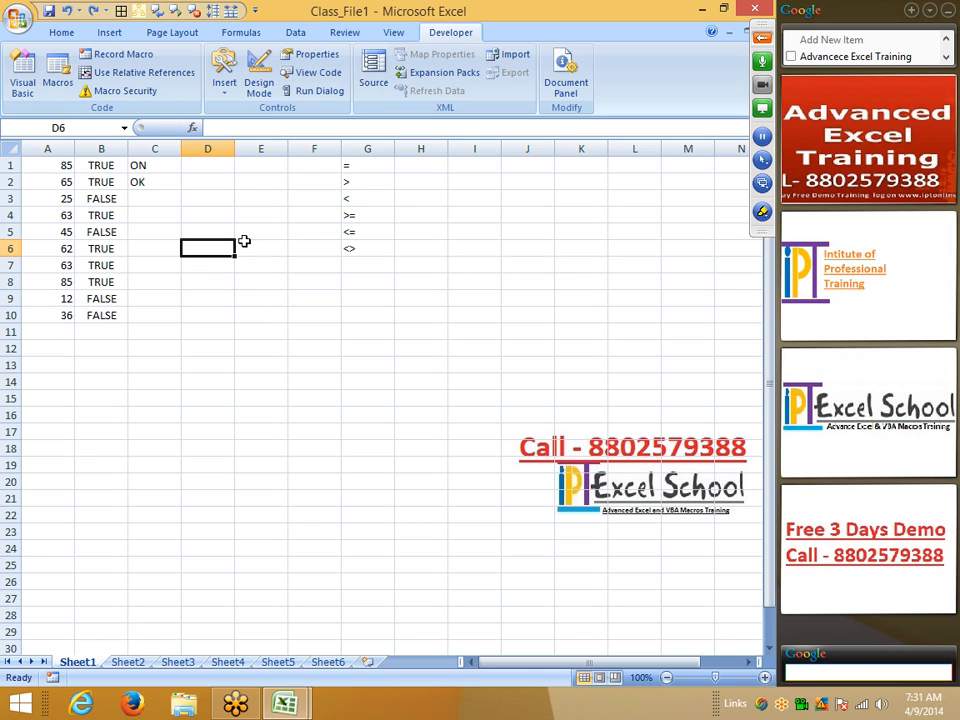
Try to enter an IF formula in cell C3 with only the logical test A3>50.
{"action": "key", "text": "ctrl+Up"}
{"action": "key", "text": "Left"}
{"action": "key", "text": "Down"}
{"action": "key", "text": "Down"}
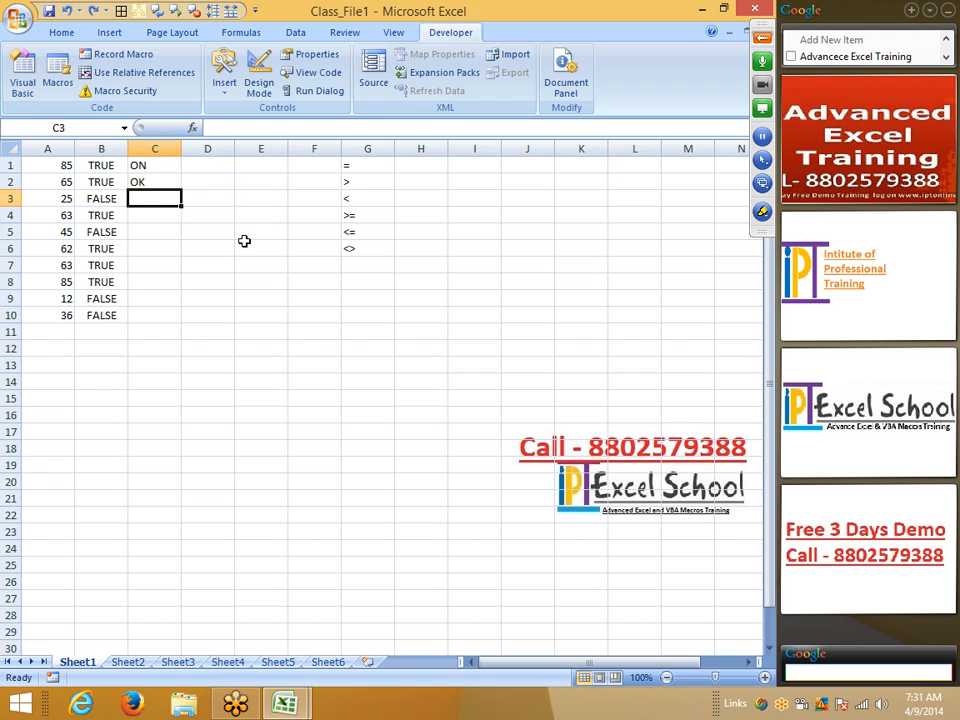
{"action": "type", "text": "=if"}
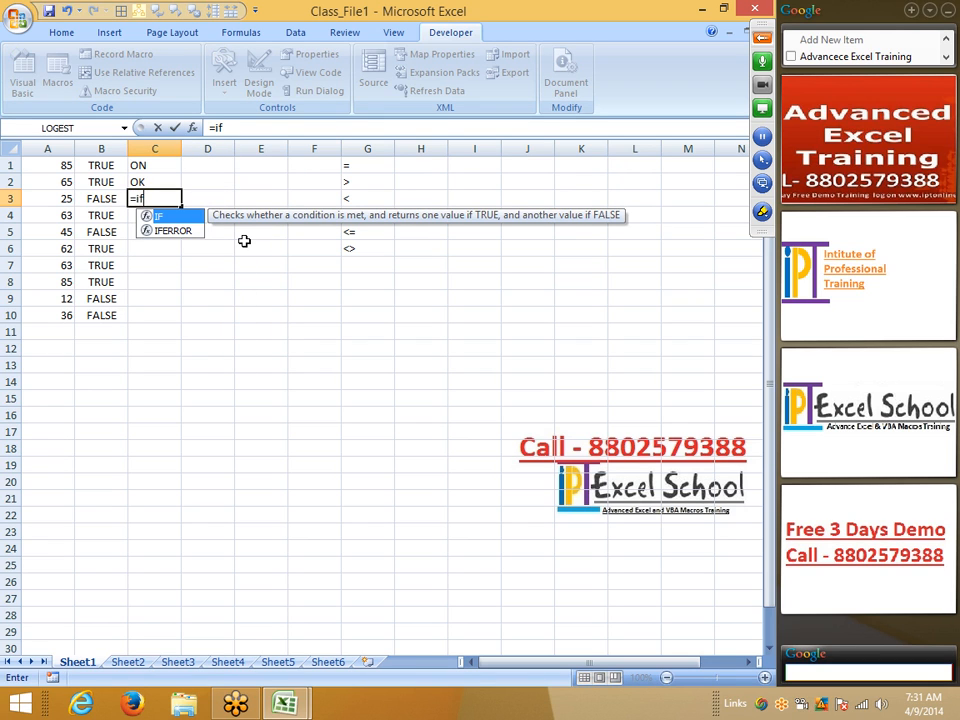
{"action": "type", "text": "("}
{"action": "key", "text": "Left"}
{"action": "key", "text": "Left"}
{"action": "type", "text": ">50"}
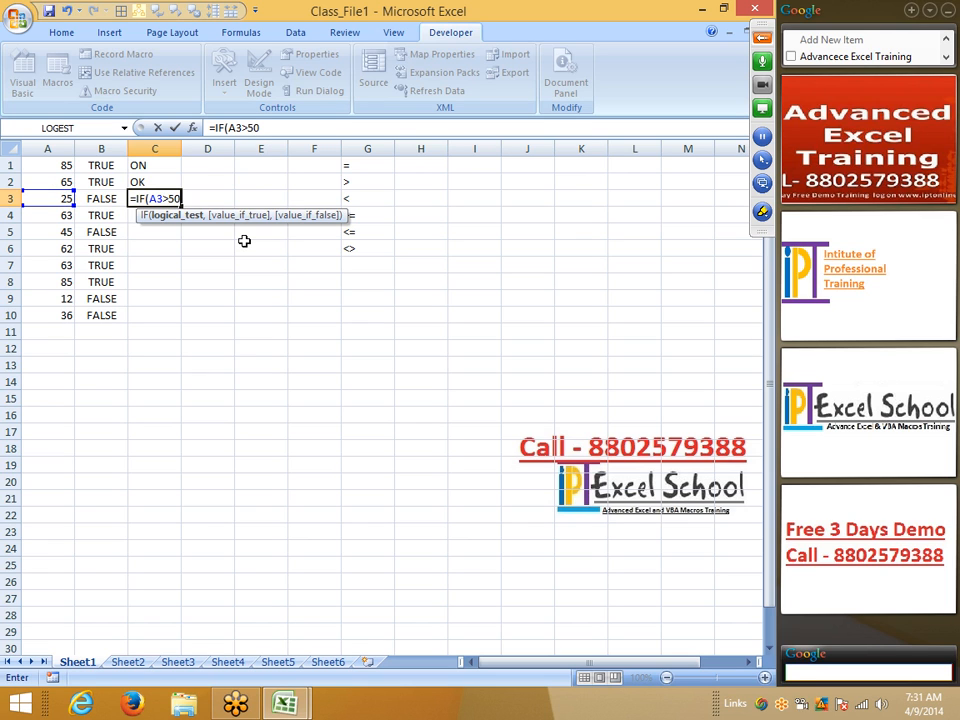
{"action": "key", "text": "Return"}
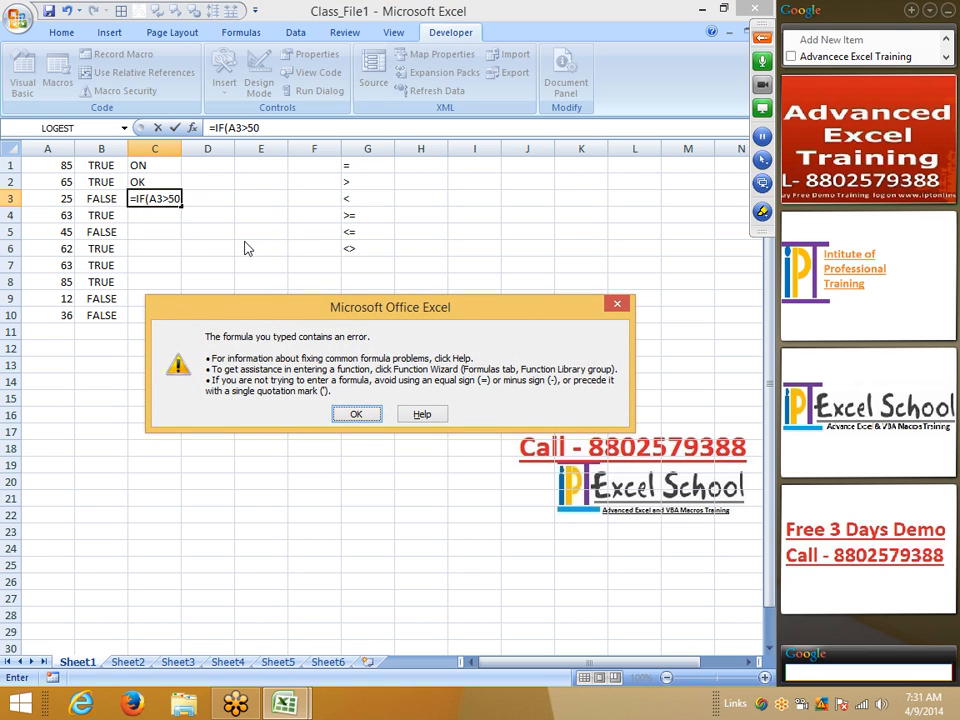
{"action": "key", "text": "Return"}
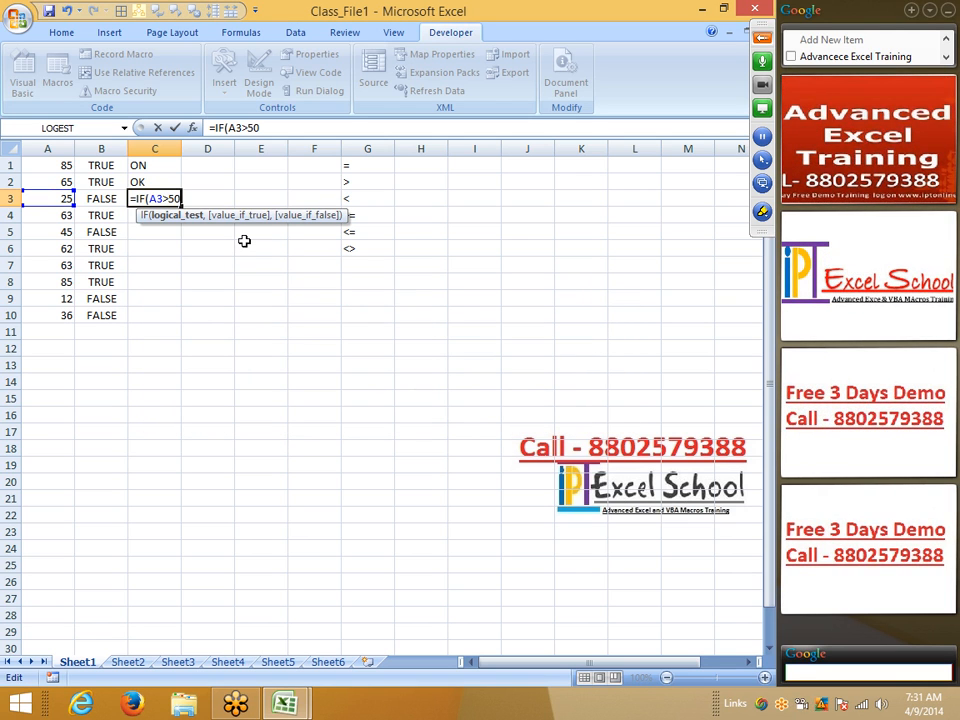
Add an empty value-if-true argument to the formula in C3 and enter it as =IF(A3>50,).
{"action": "type", "text": ","}
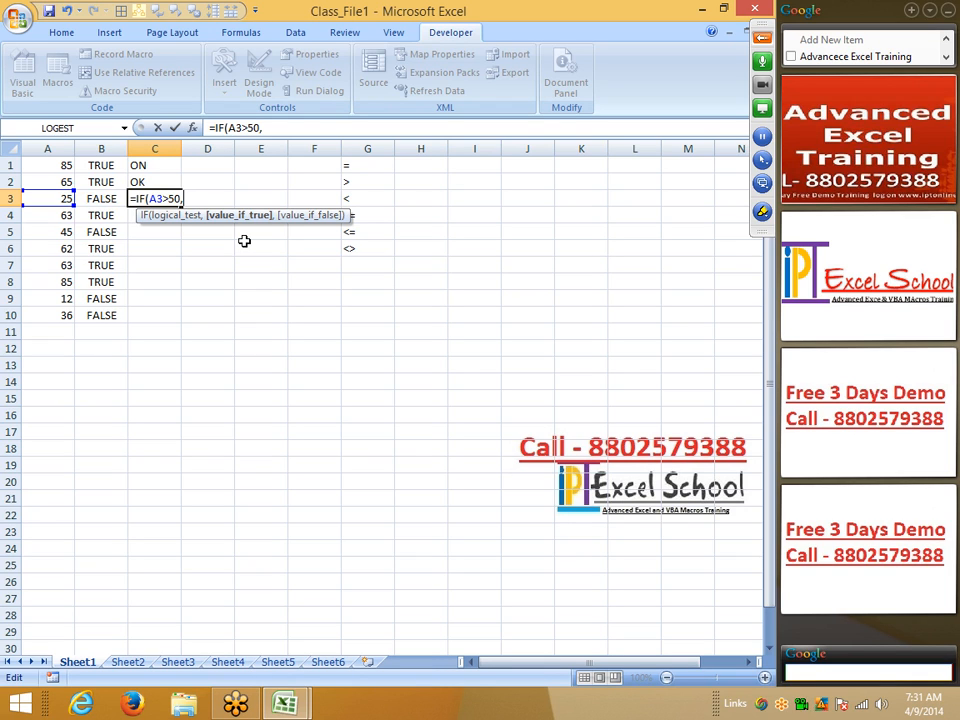
{"action": "key", "text": "Return"}
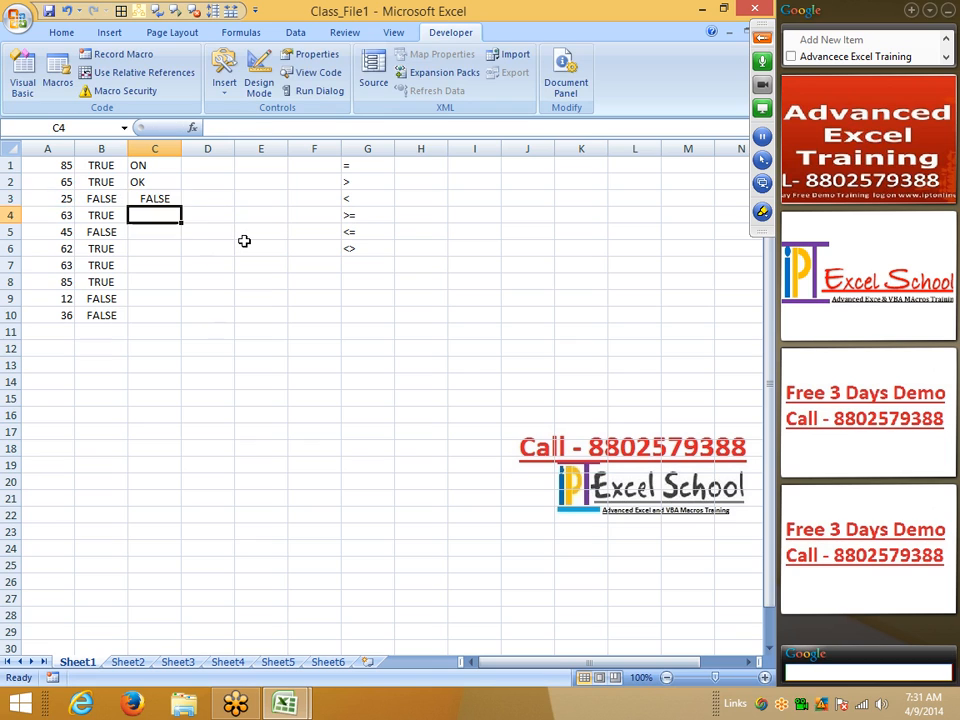
{"action": "key", "text": "Up"}
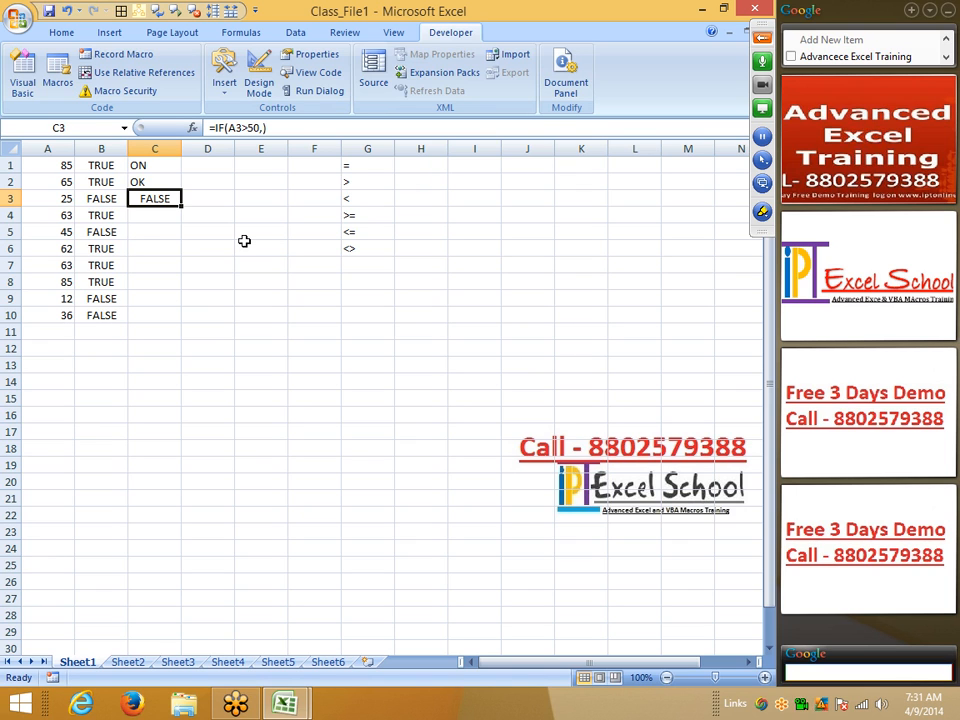
Reopen the formula in C3, remove its closing bracket, and highlight the logical test A3>50 to examine it.
{"action": "key", "text": "F2"}
{"action": "key", "text": "BackSpace"}
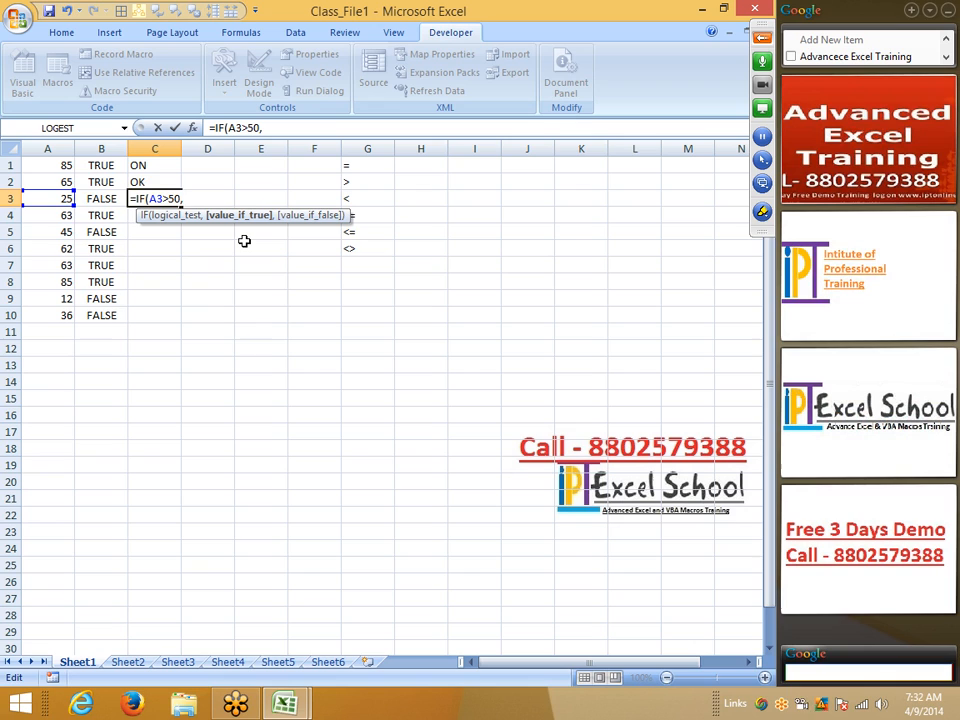
{"action": "key", "text": "Left"}
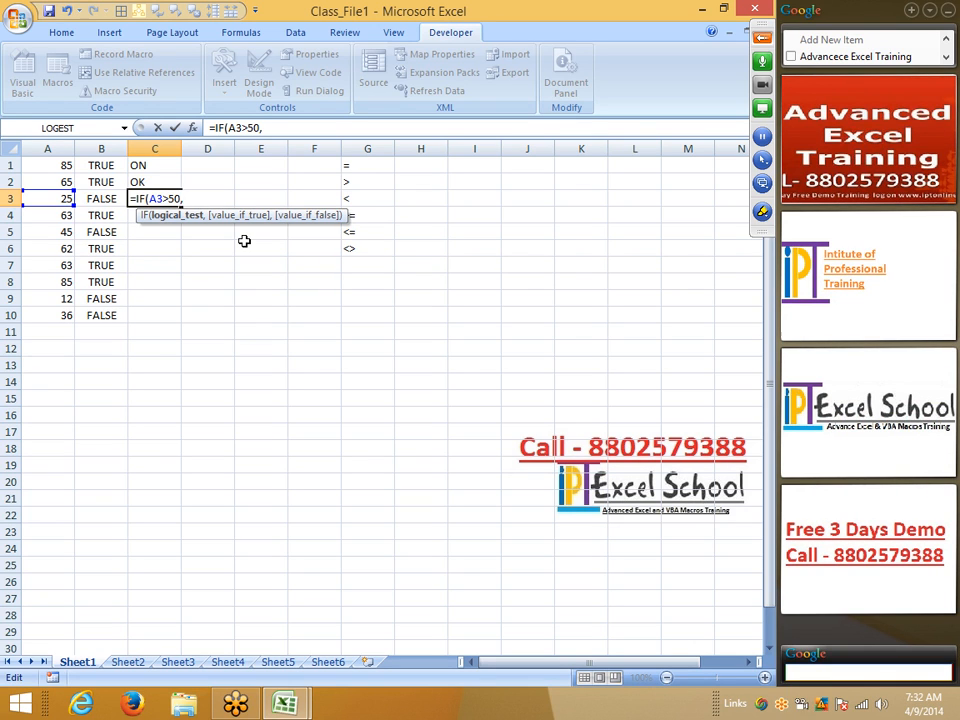
{"action": "key", "text": "shift+Left"}
{"action": "key", "text": "shift+Left"}
{"action": "key", "text": "shift+Left"}
{"action": "key", "text": "shift+Left"}
{"action": "key", "text": "shift+Left"}
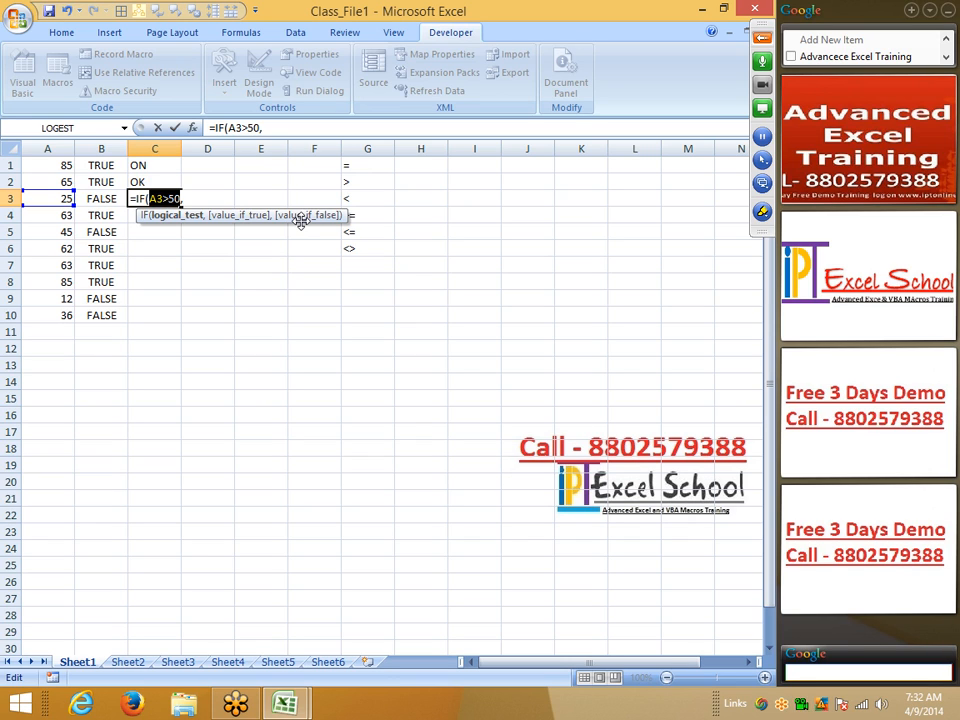
{"action": "key", "text": "Right"}
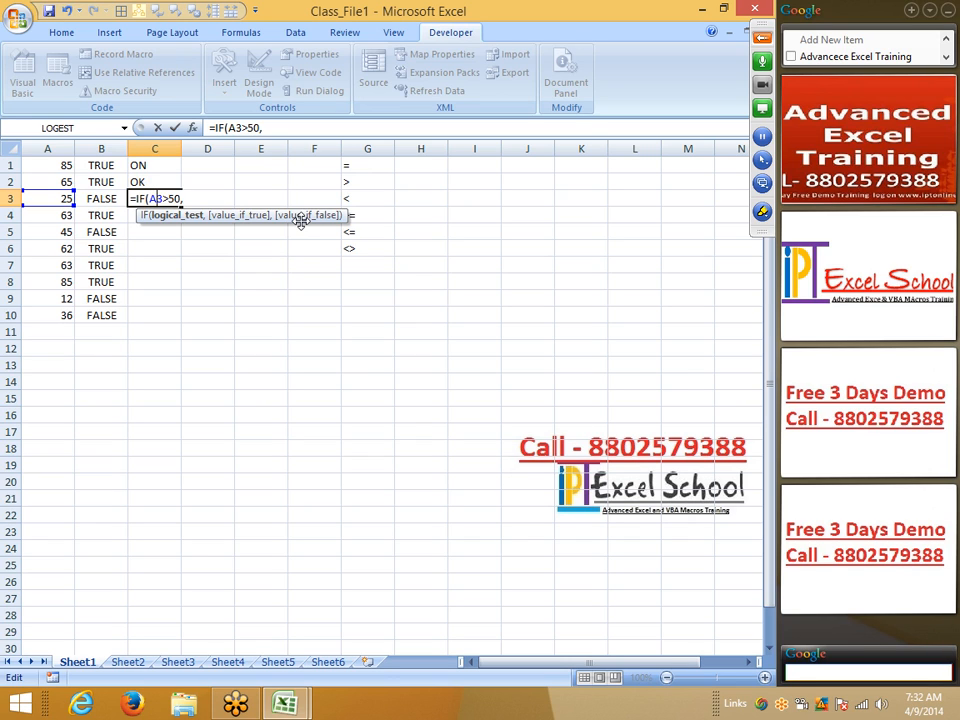
{"action": "key", "text": "Right"}
{"action": "key", "text": "Right"}
{"action": "key", "text": "Right"}
{"action": "key", "text": "Right"}
{"action": "key", "text": "Right"}
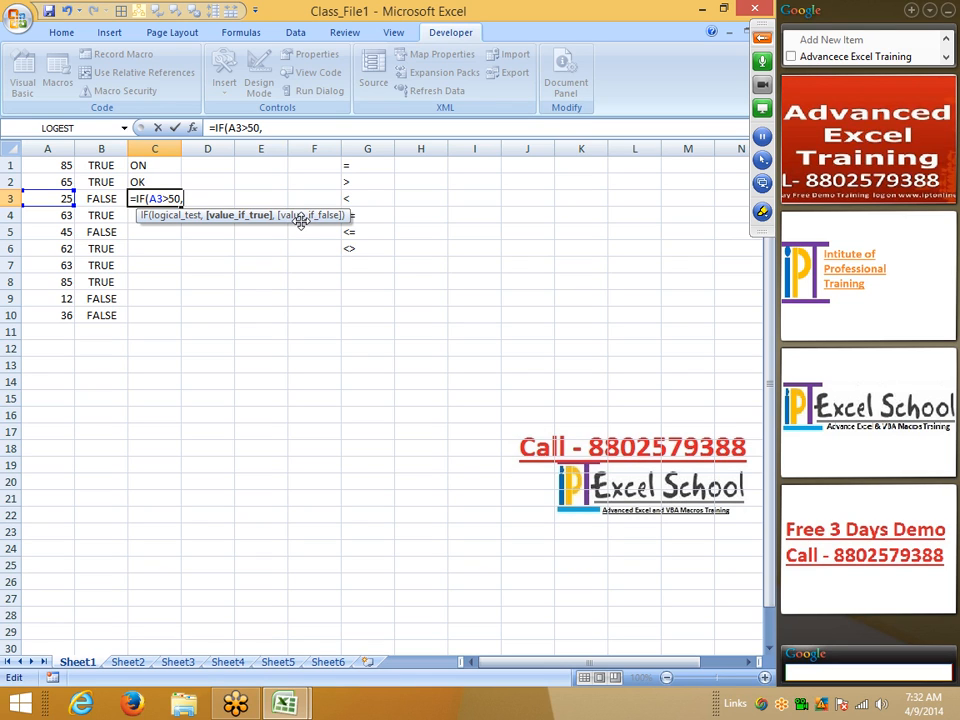
Complete the formula in C3 as =IF(A3>50,"OK","Pending") and enter it.
{"action": "type", "text": "\"OK\",\"Pend"}
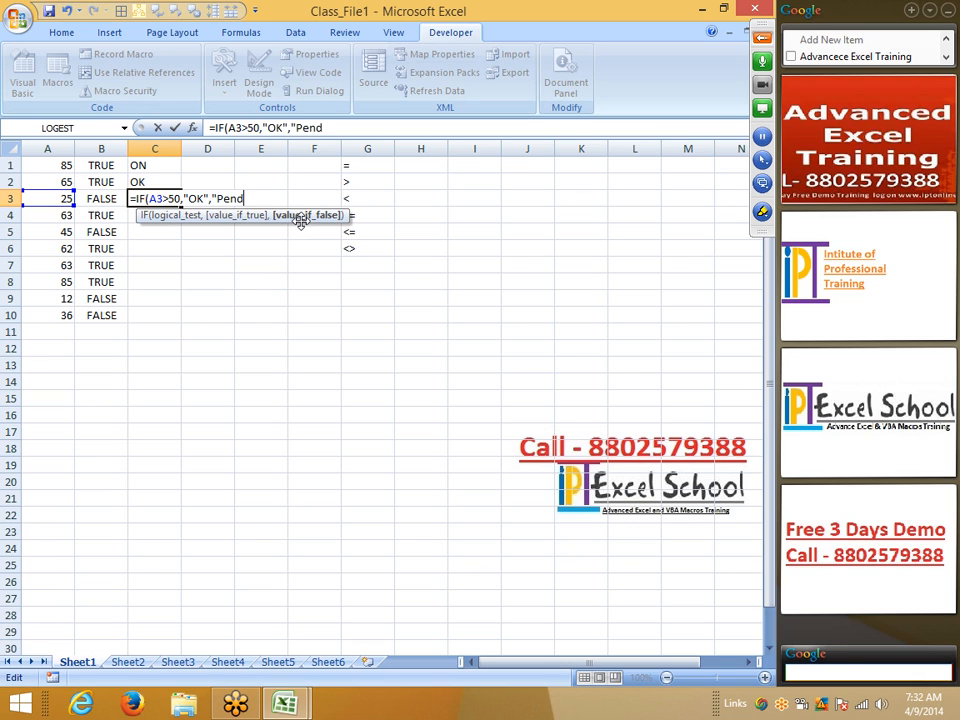
{"action": "type", "text": "ing\")"}
{"action": "key", "text": "Return"}
{"action": "key", "text": "Up"}
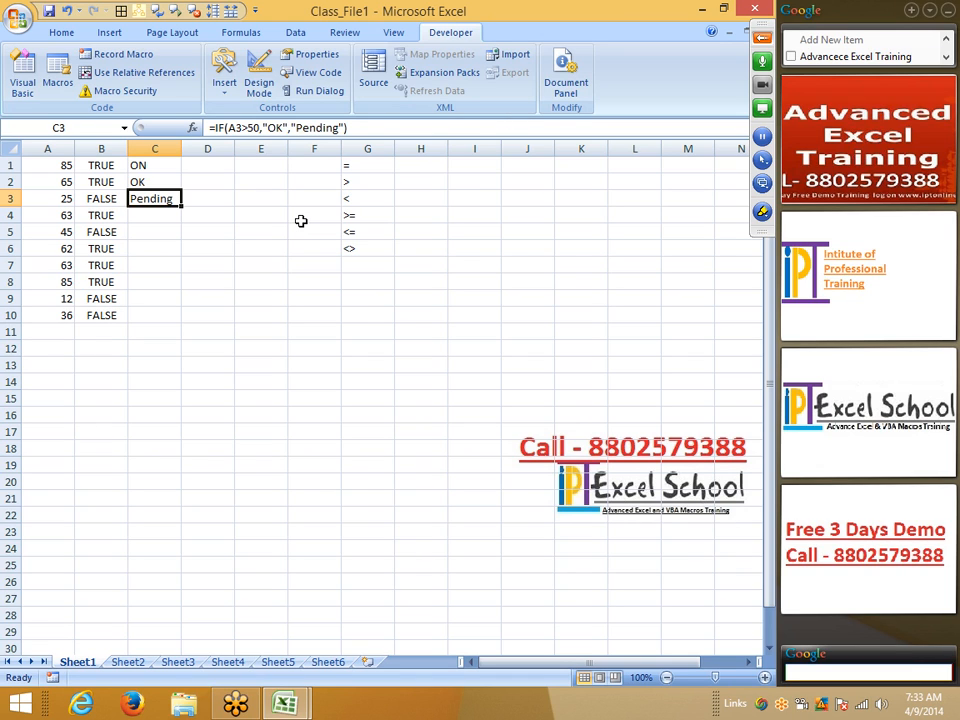
Enter the header Name in cell A1 of Sheet2.
{"action": "key", "text": "Down"}
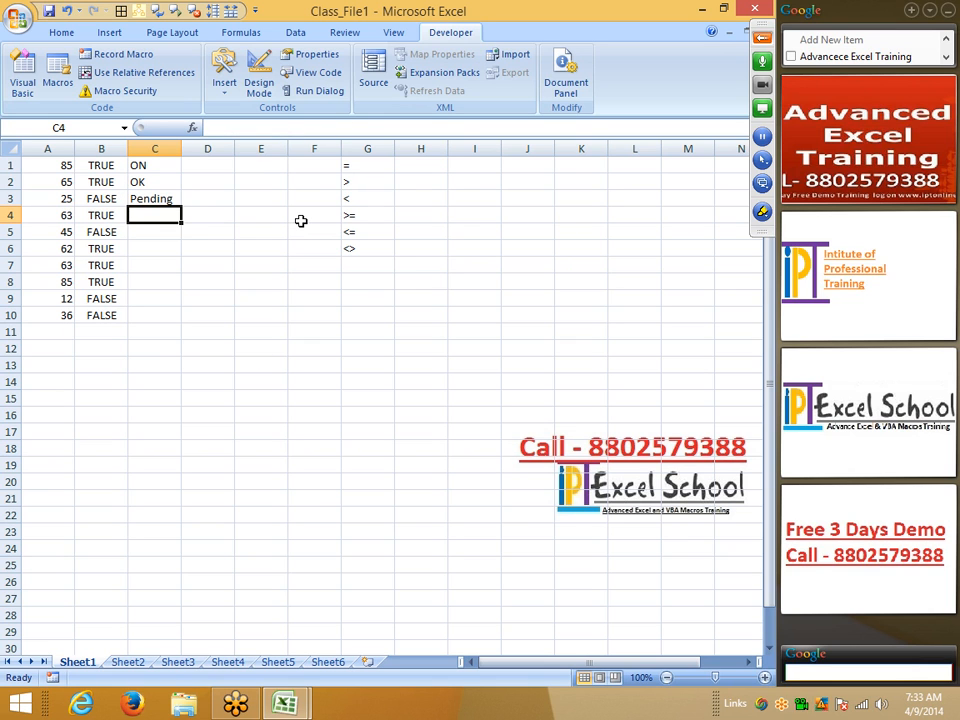
{"action": "key", "text": "ctrl+Page_Down"}
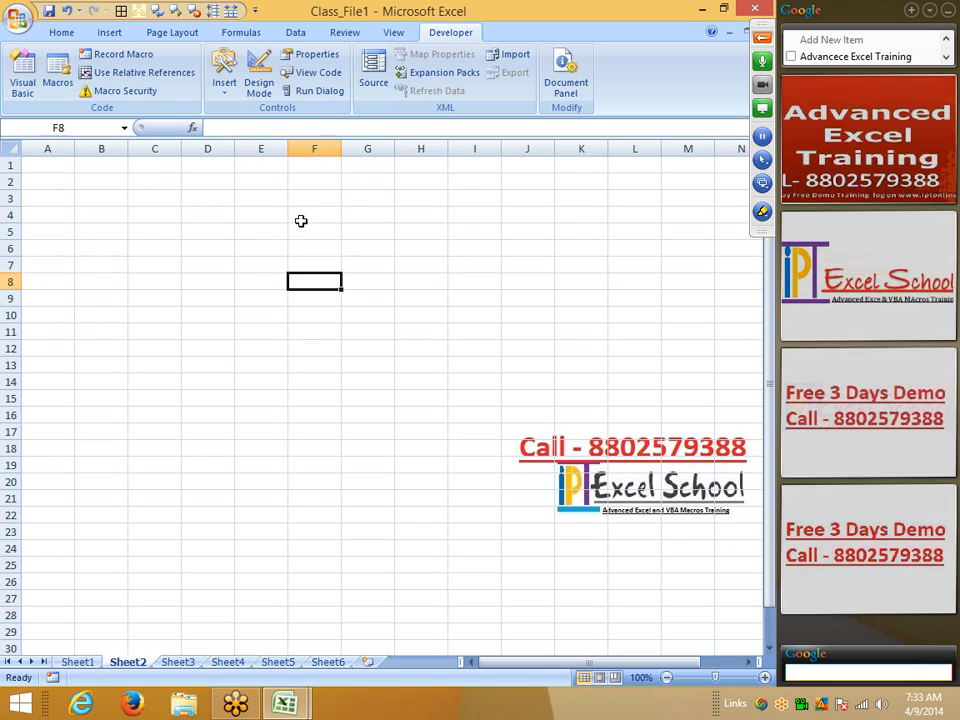
{"action": "key", "text": "ctrl+Up"}
{"action": "key", "text": "ctrl+Left"}
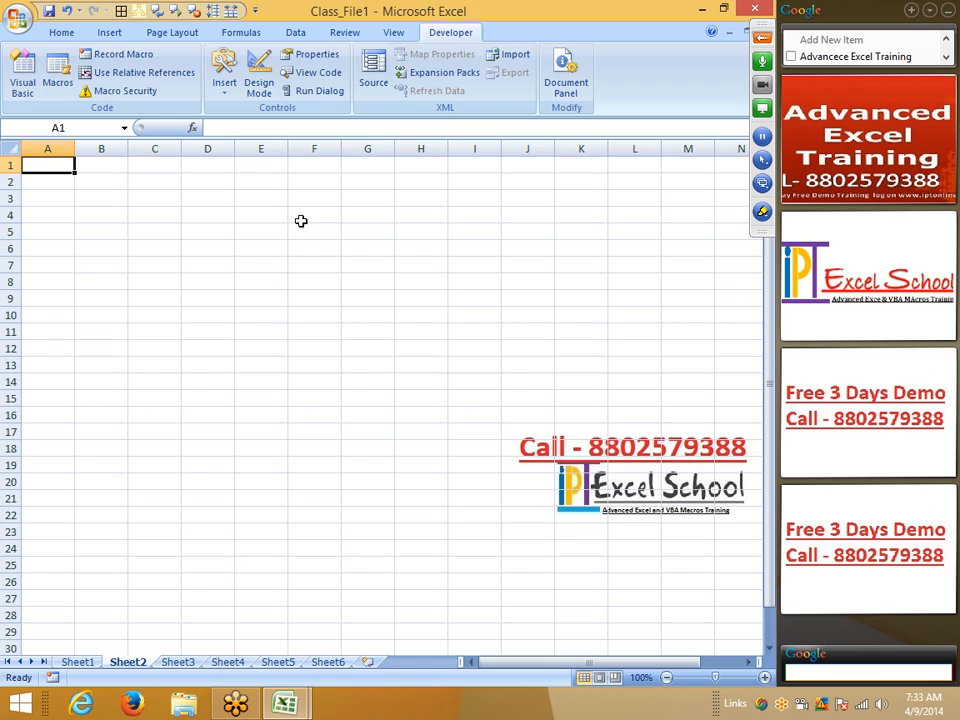
{"action": "type", "text": "100"}
{"action": "key", "text": "Escape"}
{"action": "type", "text": "Name"}
{"action": "key", "text": "Return"}
Enter a first name in cell A2 and fill the custom series of names down column A to row 40.
{"action": "type", "text": "Sujeet"}
{"action": "key", "text": "Return"}
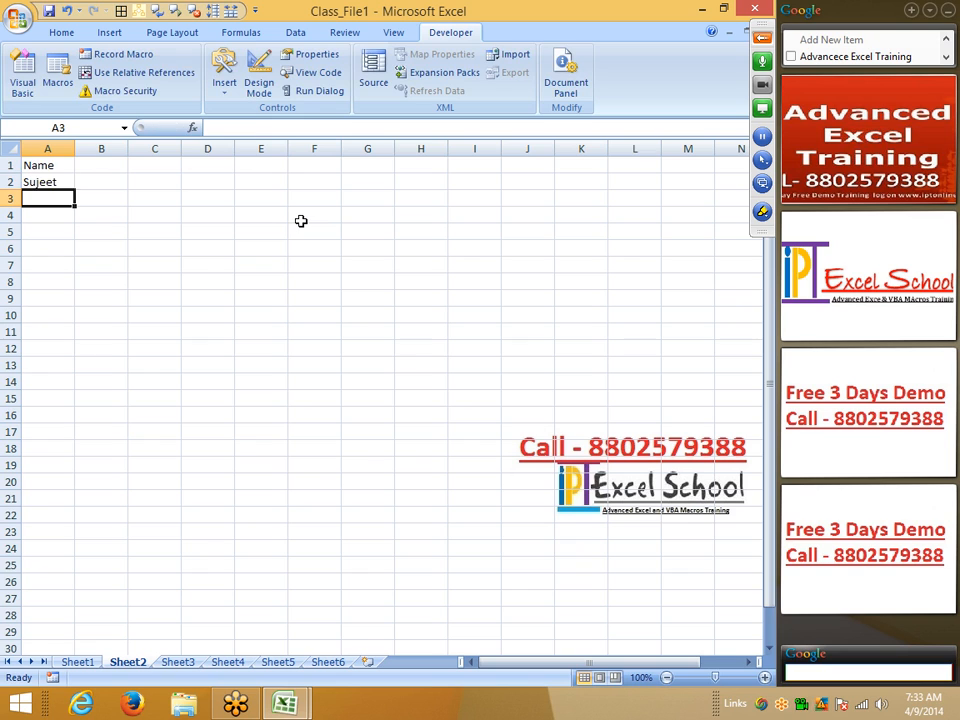
{"action": "left_click", "coordinate": [35, 182]}
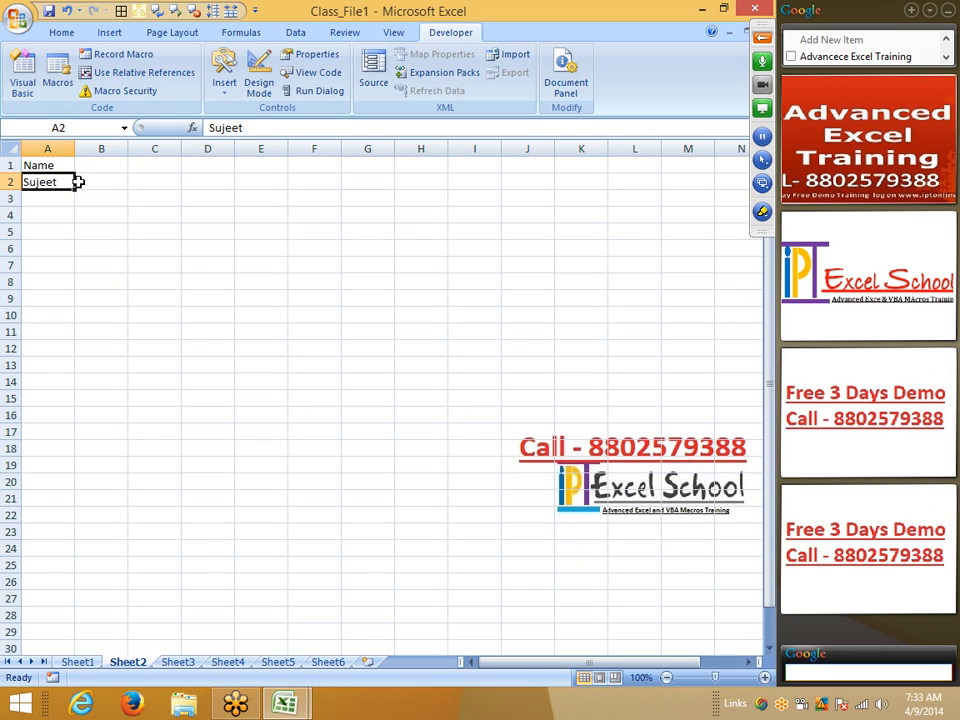
{"action": "type", "text": "Punee"}
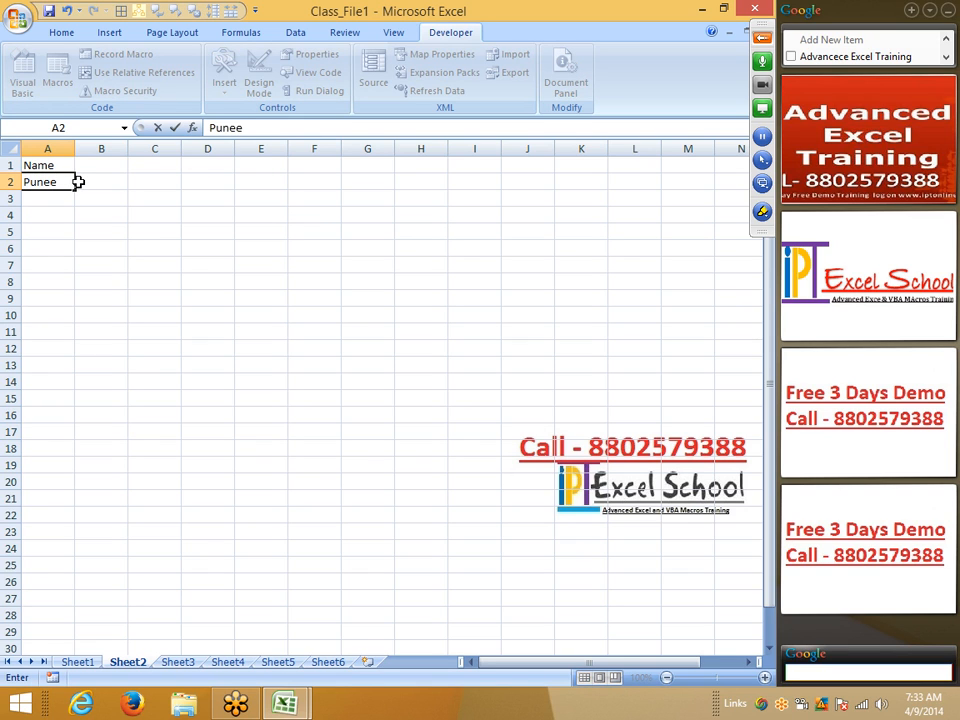
{"action": "type", "text": "t"}
{"action": "key", "text": "Return"}
{"action": "left_click", "coordinate": [71, 182]}
{"action": "left_click_drag", "start_coordinate": [74, 190], "coordinate": [94, 615]}
{"action": "key", "text": "ctrl+Home"}
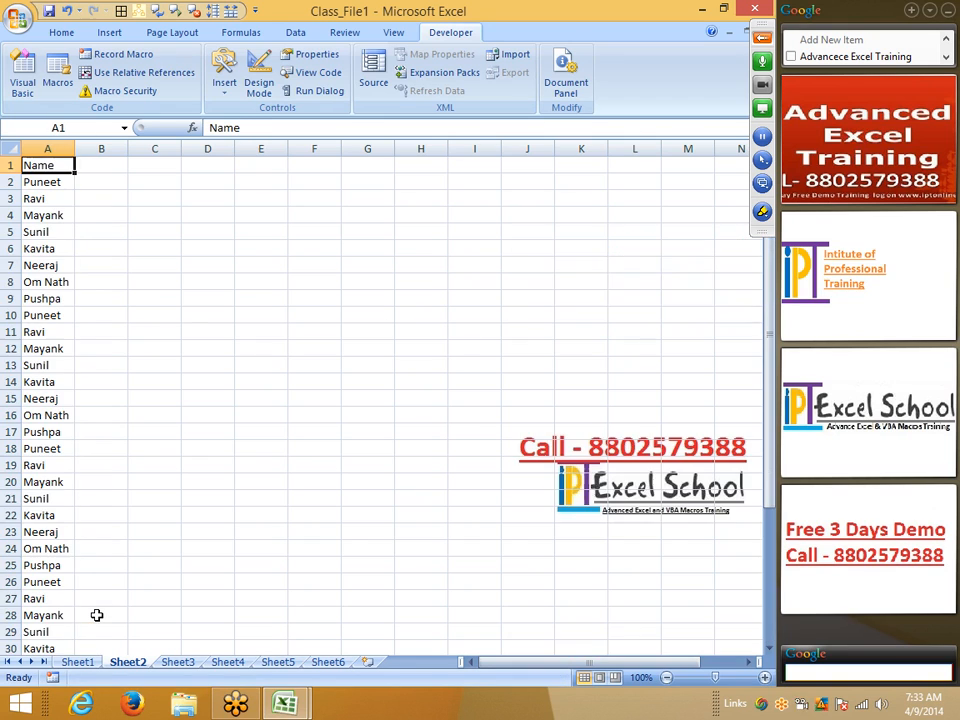
Sort the list in A1:A40 by the Name column values from A to Z, treating the first row as headers.
{"action": "key", "text": "ctrl+Down"}
{"action": "key", "text": "ctrl+Home"}
{"action": "key", "text": "ctrl+shift+Down"}
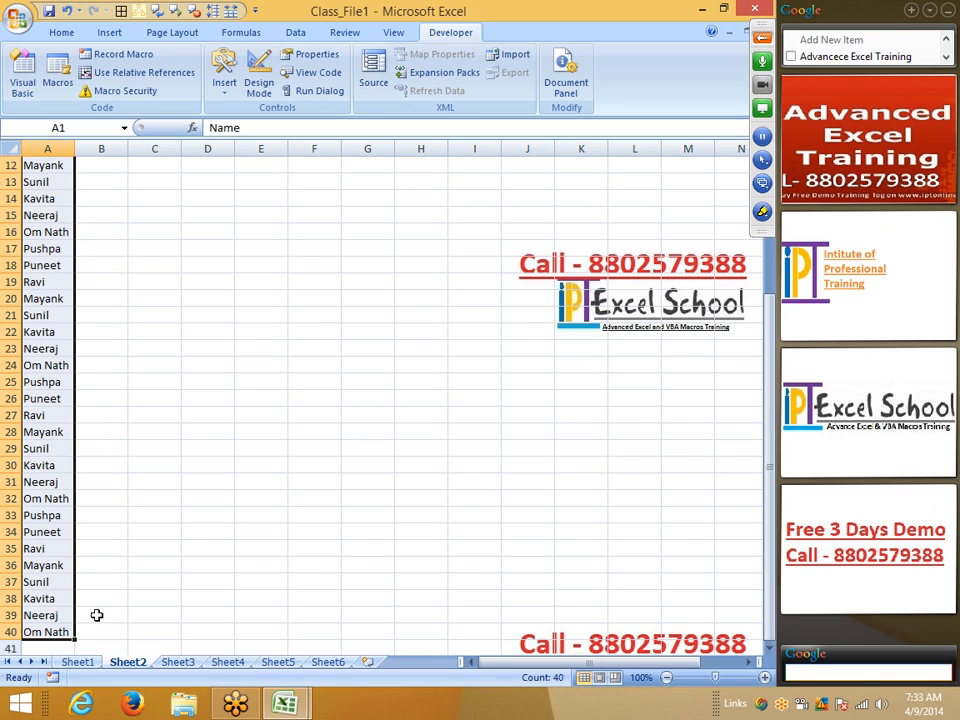
{"action": "key", "text": "ctrl+Home"}
{"action": "key", "text": "ctrl+shift+Down"}
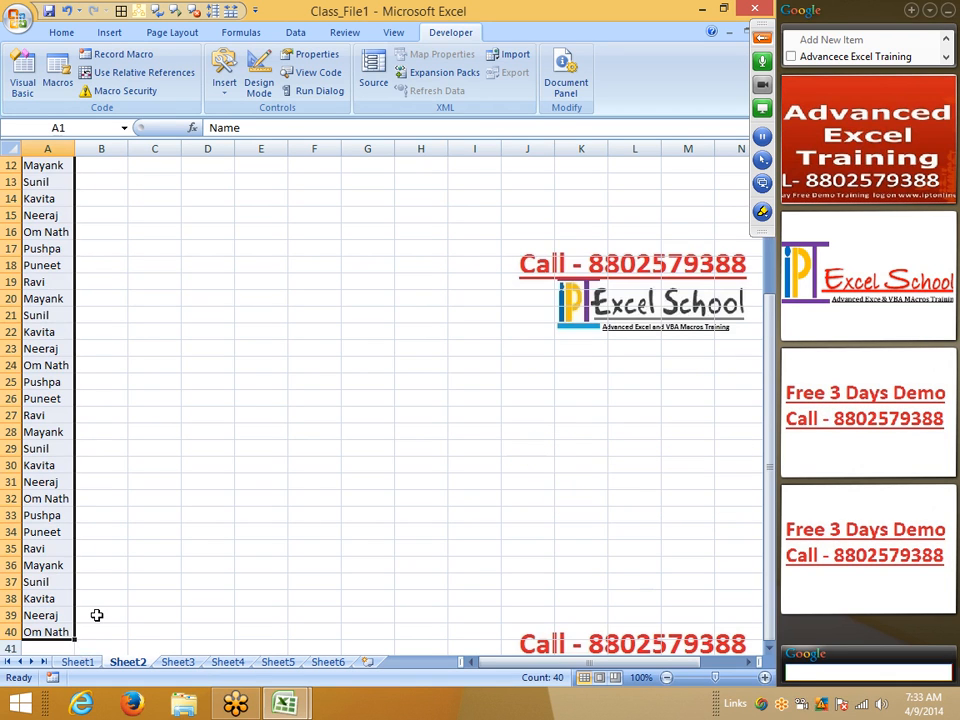
{"action": "left_click", "coordinate": [79, 35]}
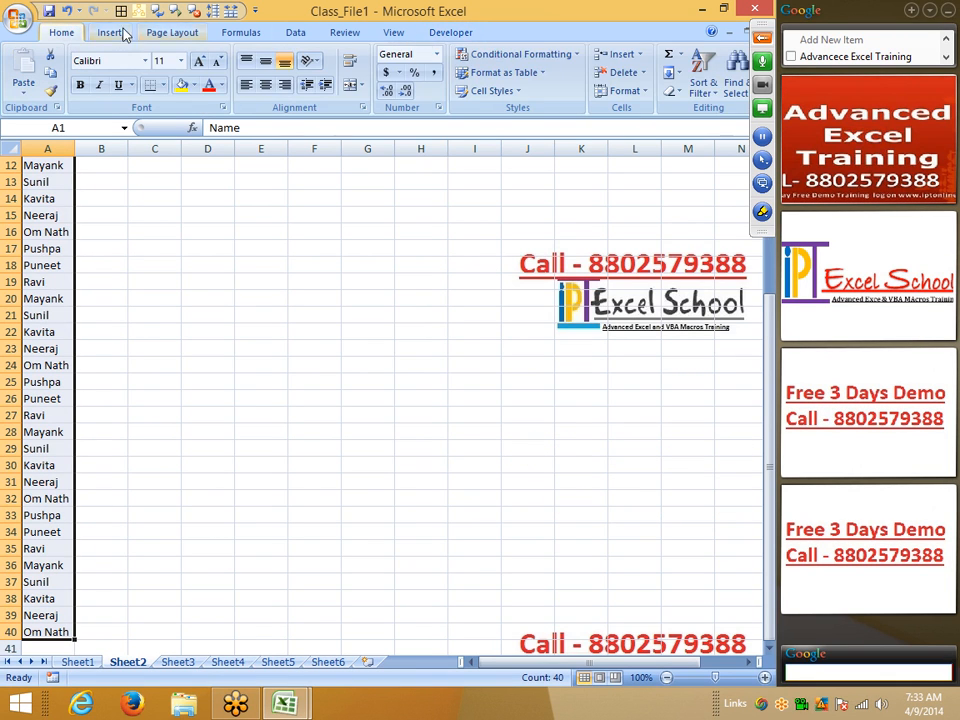
{"action": "left_click", "coordinate": [698, 88]}
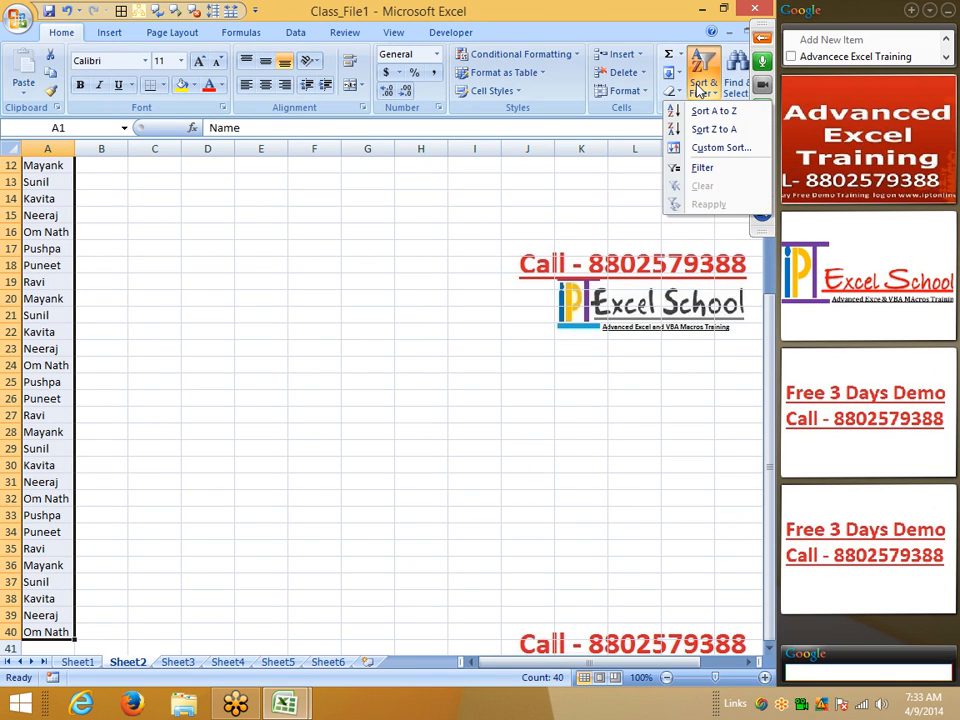
{"action": "left_click", "coordinate": [721, 148]}
{"action": "left_click", "coordinate": [245, 243]}
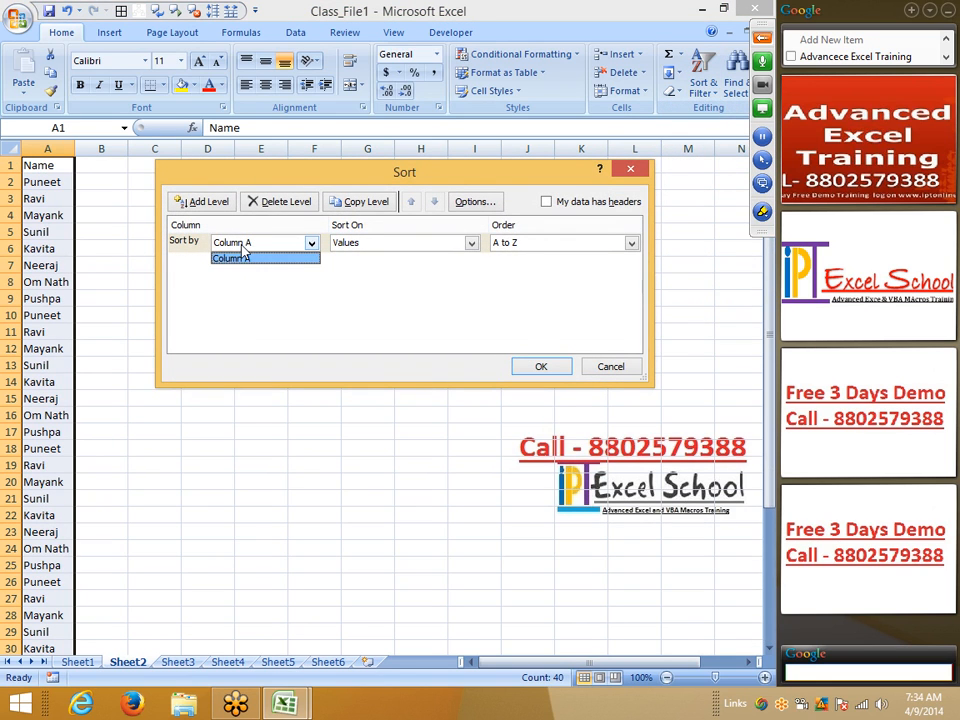
{"action": "left_click", "coordinate": [245, 252]}
{"action": "left_click", "coordinate": [546, 202]}
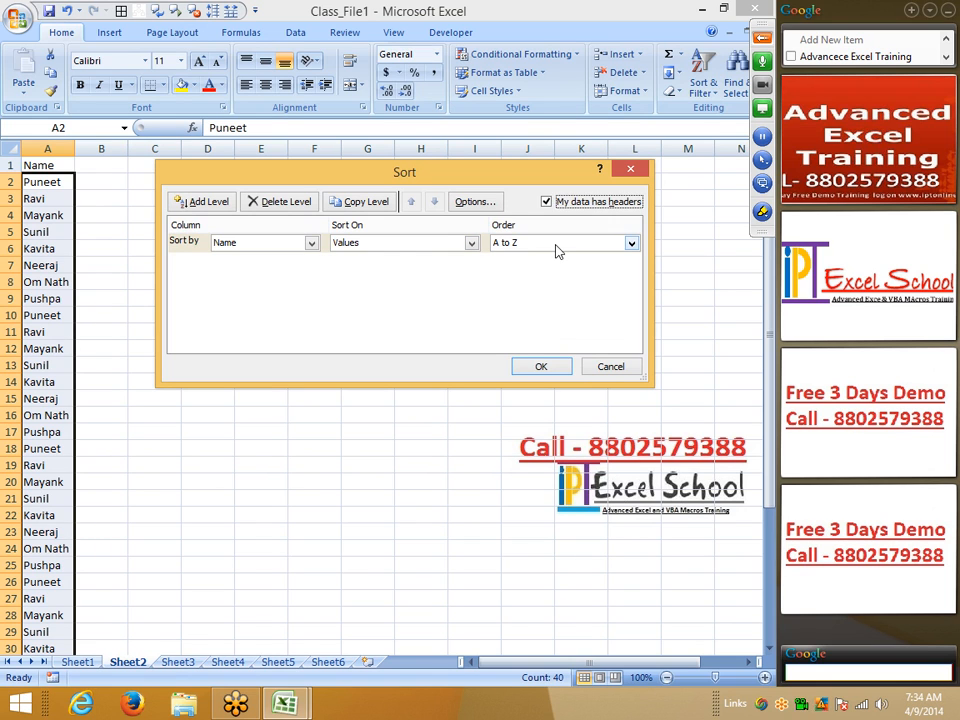
{"action": "left_click", "coordinate": [540, 366]}
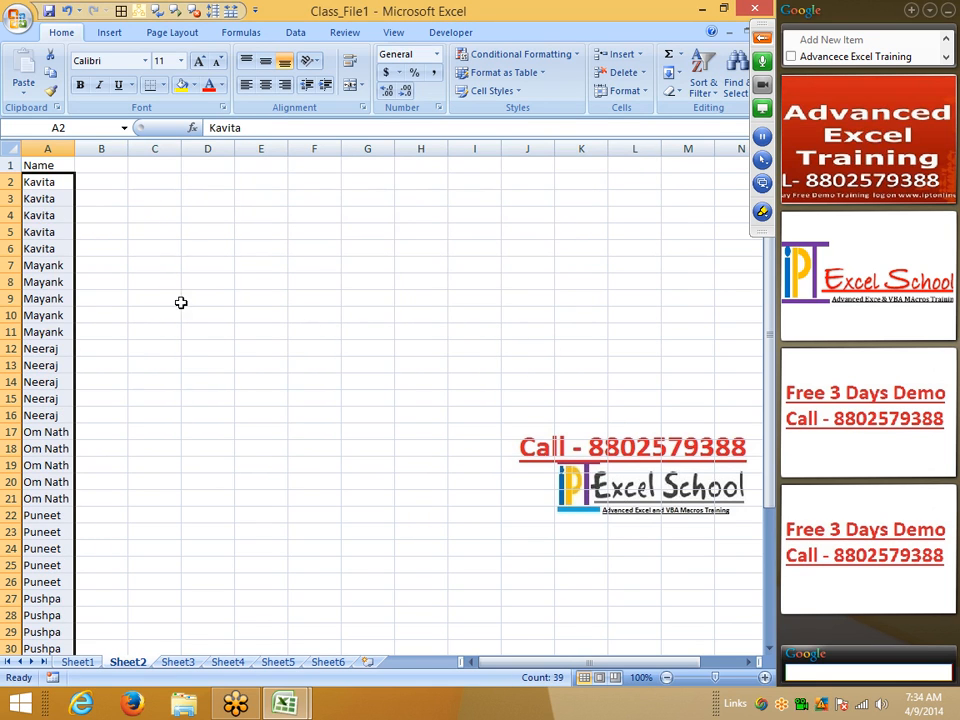
Examine the groups of repeated names throughout the sorted list in column A.
{"action": "left_click", "coordinate": [154, 245]}
{"action": "left_click_drag", "start_coordinate": [42, 182], "coordinate": [47, 328]}
{"action": "scroll", "coordinate": [40, 253], "scroll_direction": "down", "scroll_amount": 3}
{"action": "left_click_drag", "start_coordinate": [41, 198], "coordinate": [41, 259]}
{"action": "scroll", "coordinate": [41, 263], "scroll_direction": "down", "scroll_amount": 3}
{"action": "scroll", "coordinate": [40, 263], "scroll_direction": "up", "scroll_amount": 3}
{"action": "left_click_drag", "start_coordinate": [34, 182], "coordinate": [51, 365]}
{"action": "scroll", "coordinate": [51, 365], "scroll_direction": "down", "scroll_amount": 1}
{"action": "left_click", "coordinate": [47, 362], "text": "shift"}
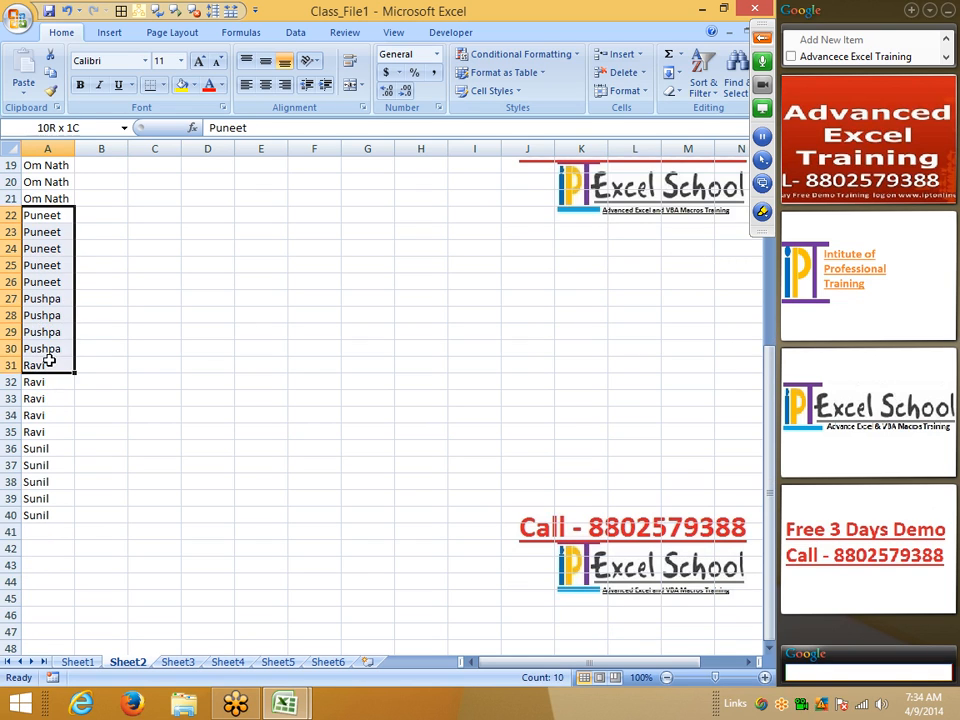
{"action": "scroll", "coordinate": [49, 360], "scroll_direction": "up", "scroll_amount": 4}
{"action": "scroll", "coordinate": [49, 360], "scroll_direction": "up", "scroll_amount": 2}
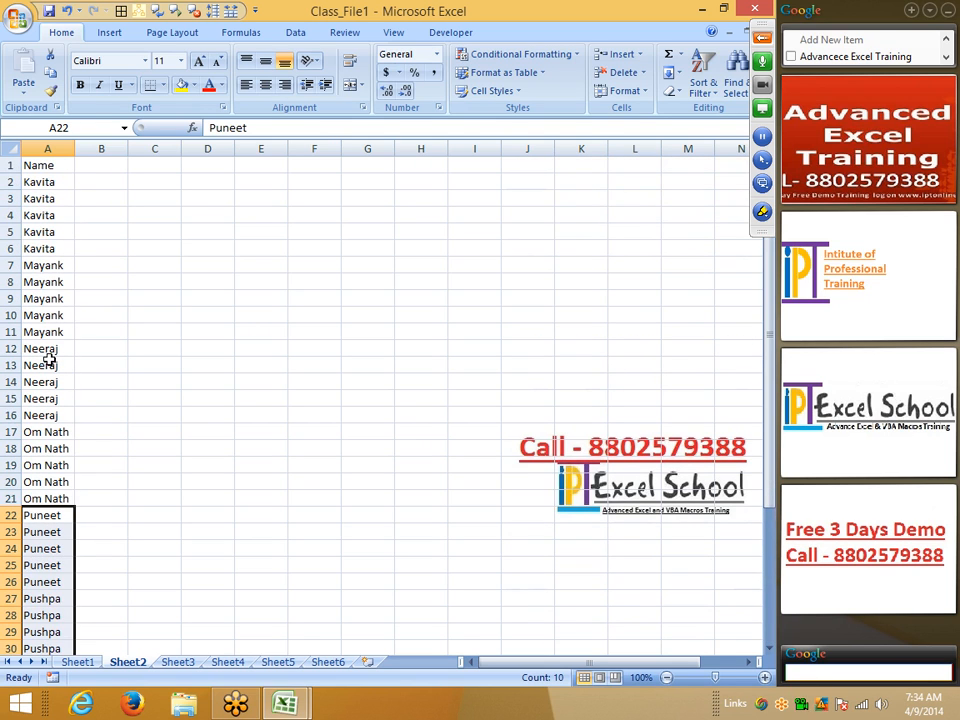
{"action": "left_click", "coordinate": [90, 178]}
{"action": "type", "text": "=if"}
{"action": "key", "text": "Tab"}
{"action": "type", "text": "A2="}
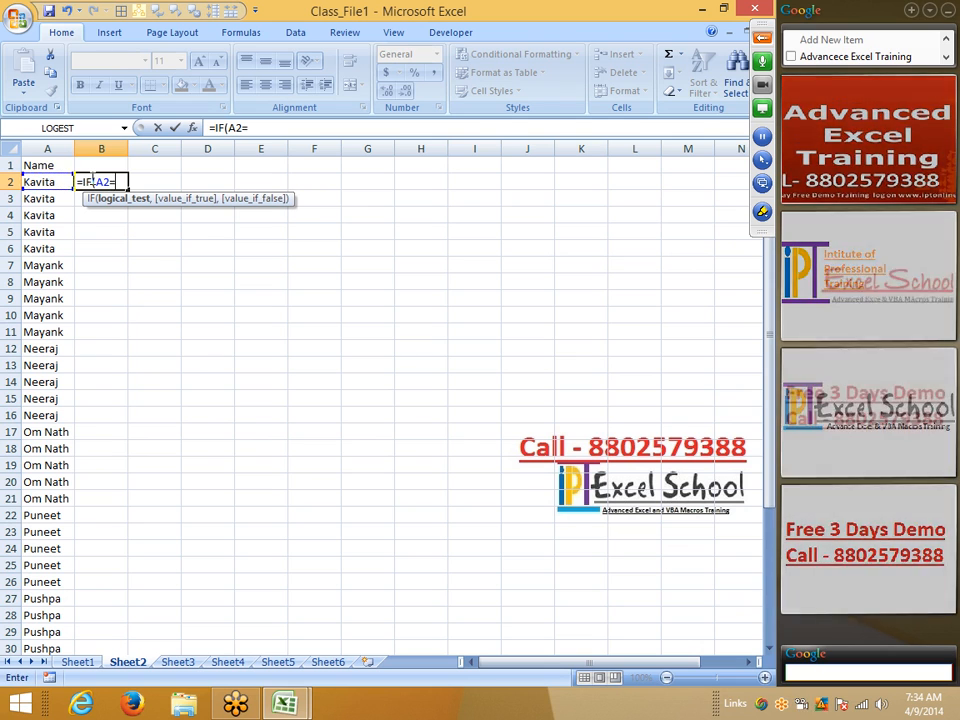
{"action": "key", "text": "Up"}
{"action": "key", "text": "Down"}
{"action": "key", "text": "Left"}
{"action": "key", "text": "Down"}
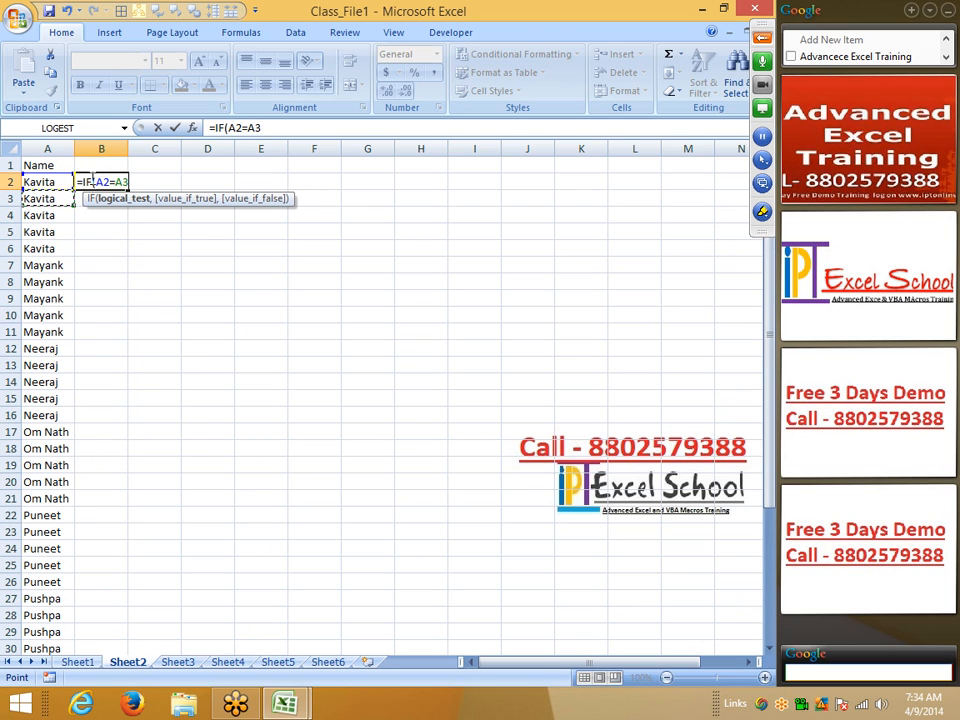
{"action": "key", "text": "Return"}
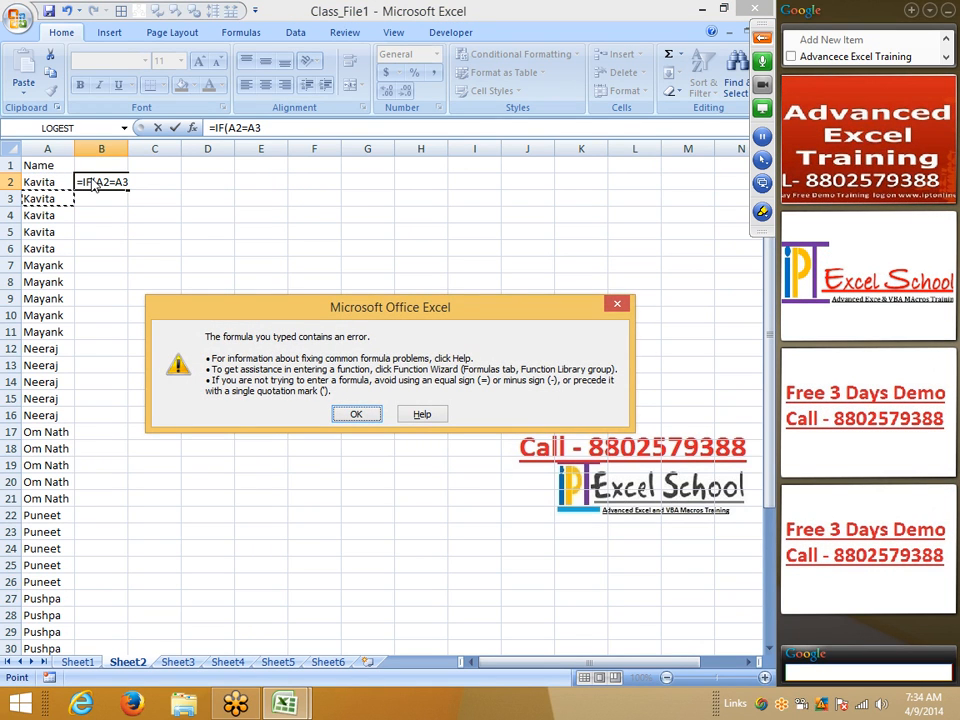
{"action": "key", "text": "Return"}
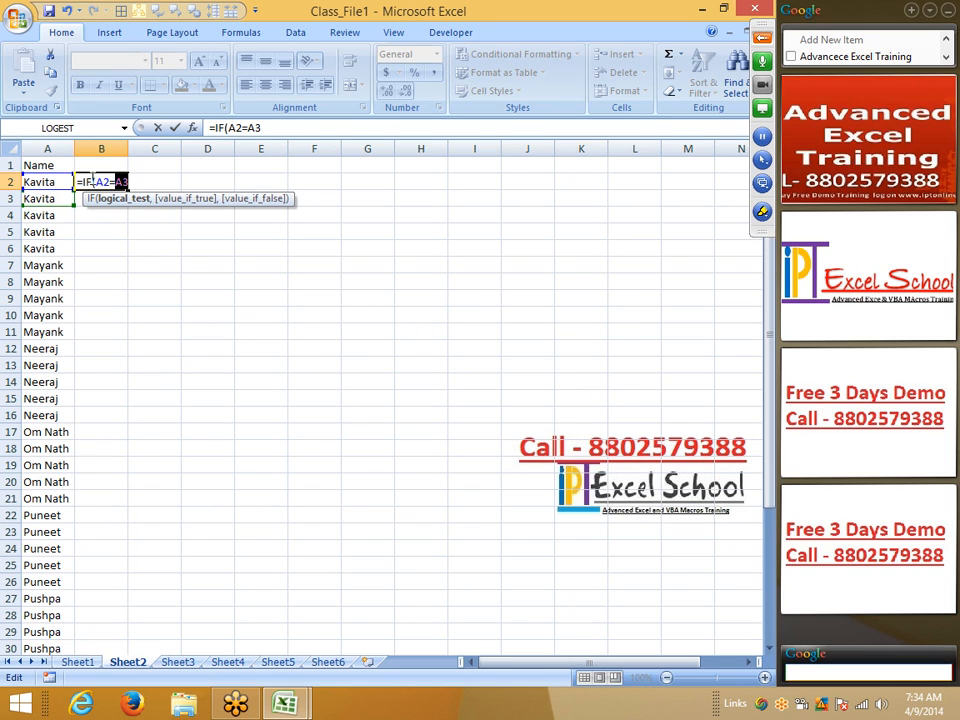
{"action": "key", "text": "Right"}
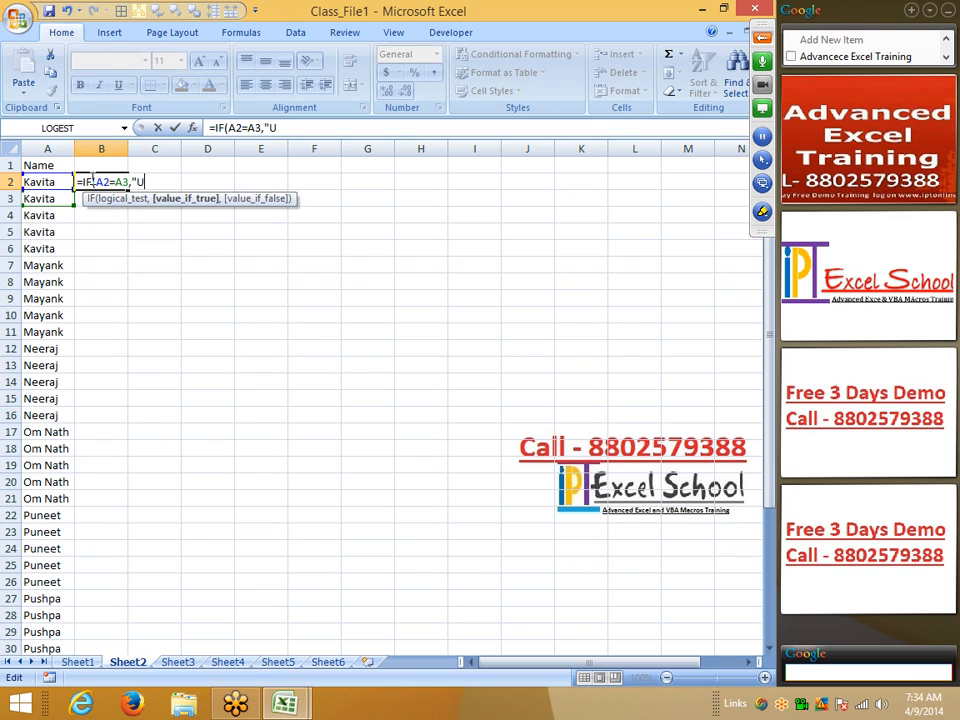
{"action": "key", "text": "BackSpace"}
{"action": "key", "text": "BackSpace"}
{"action": "key", "text": "Escape"}
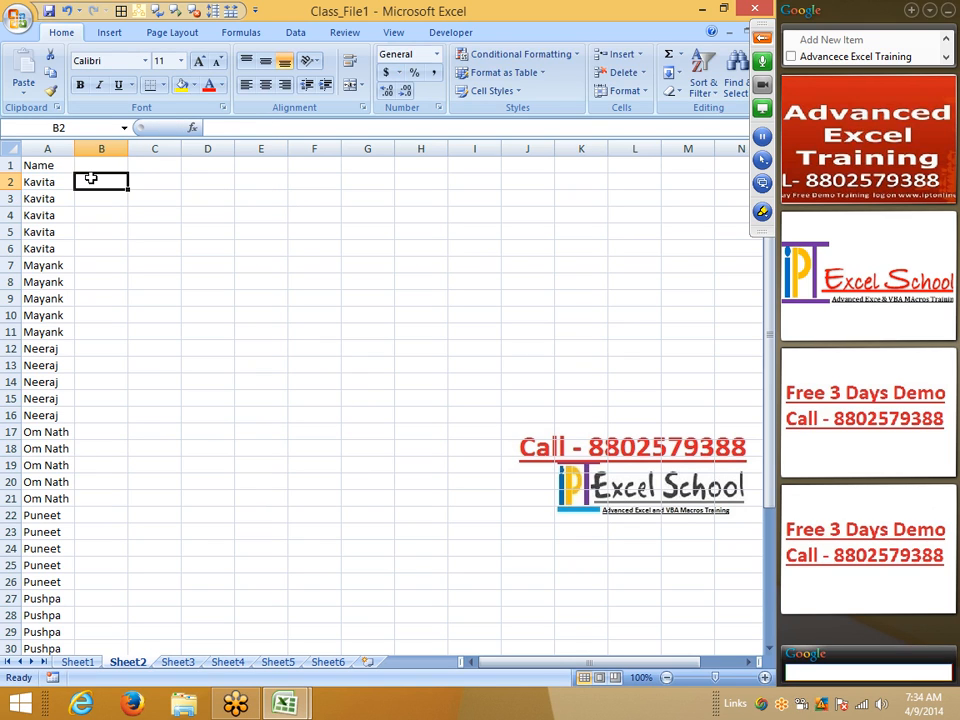
Enter =IF(A2=A1,"D","U") in cell B2 to compare the name with the cell above it.
{"action": "type", "text": "=if"}
{"action": "key", "text": "Tab"}
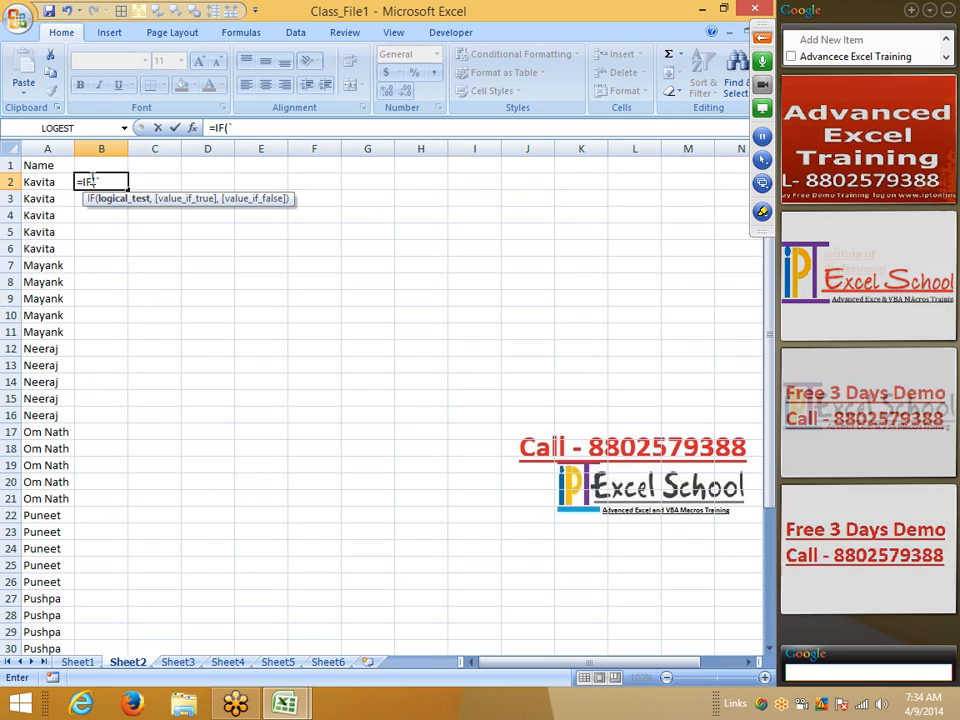
{"action": "type", "text": "A2="}
{"action": "key", "text": "Up"}
{"action": "key", "text": "Left"}
{"action": "type", "text": ",\"D\""}
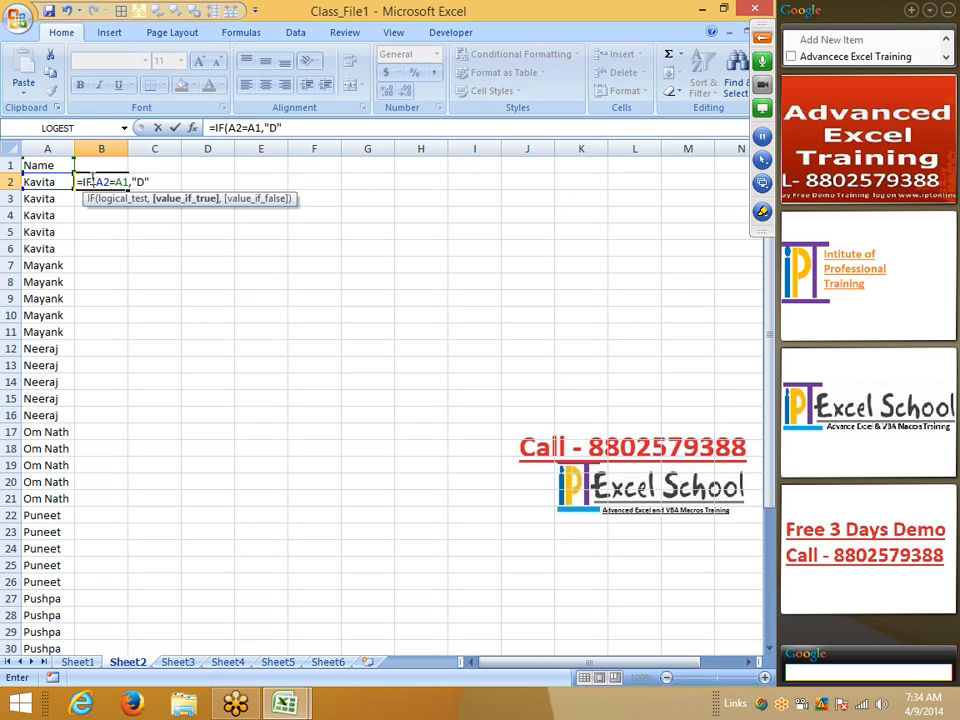
{"action": "type", "text": ",\"U"}
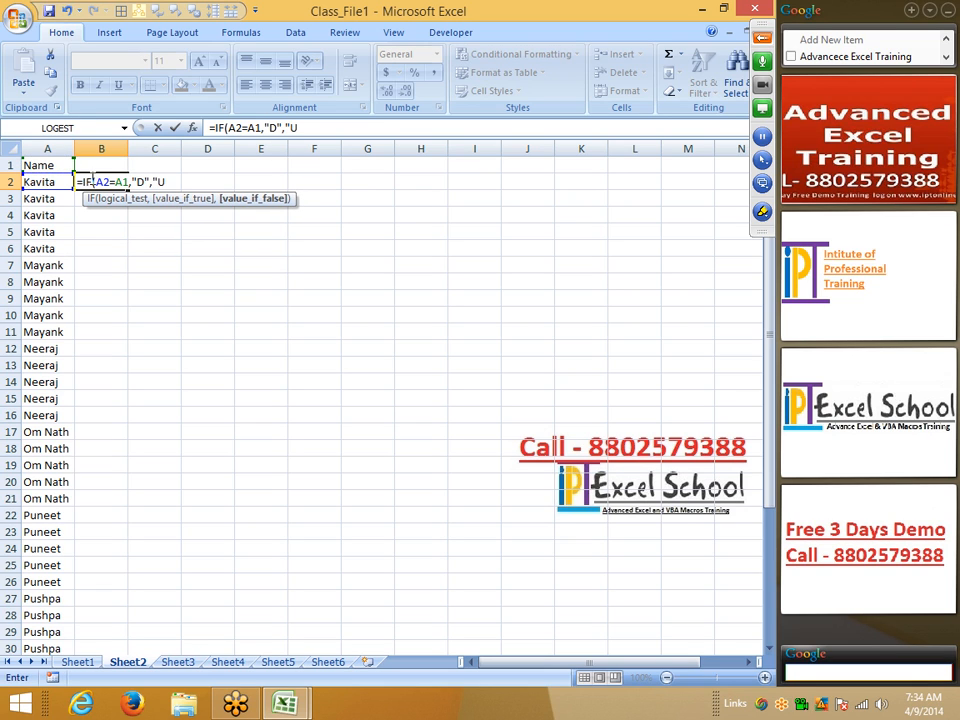
{"action": "type", "text": "\""}
{"action": "key", "text": "Return"}
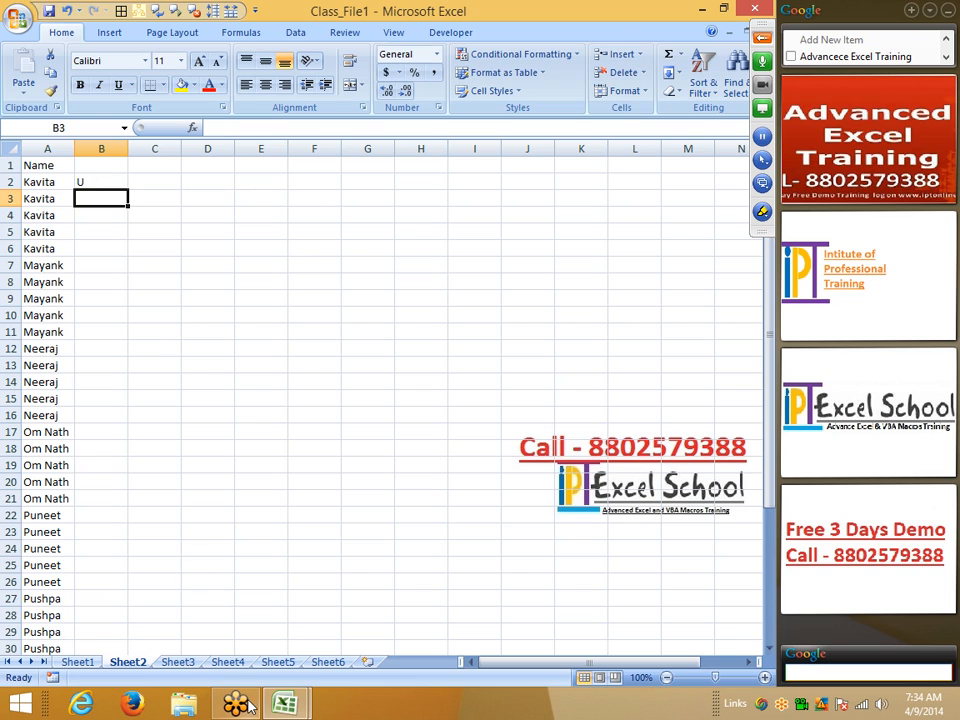
{"action": "key", "text": "super+r"}
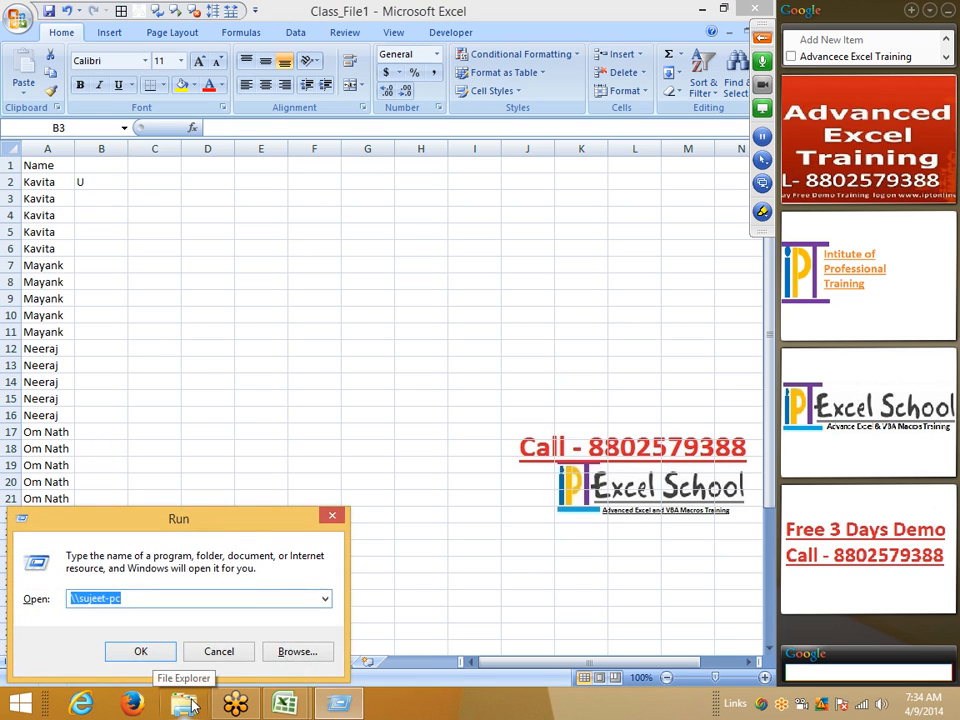
{"action": "key", "text": "Escape"}
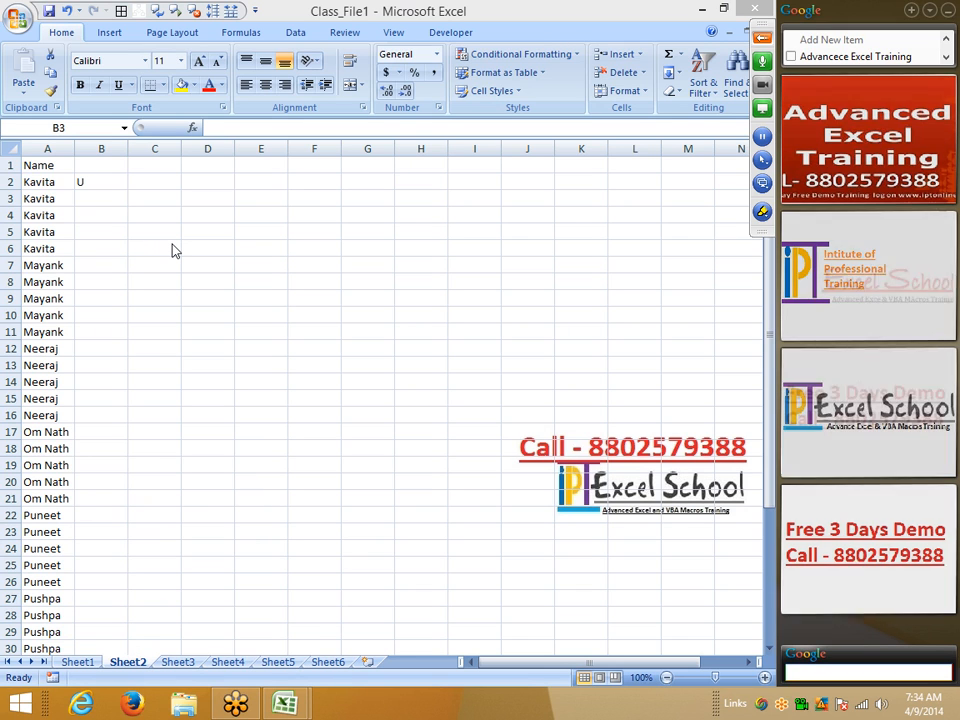
Dismiss the network error about the unreachable computer and close the Run dialog.
{"action": "left_click", "coordinate": [172, 244]}
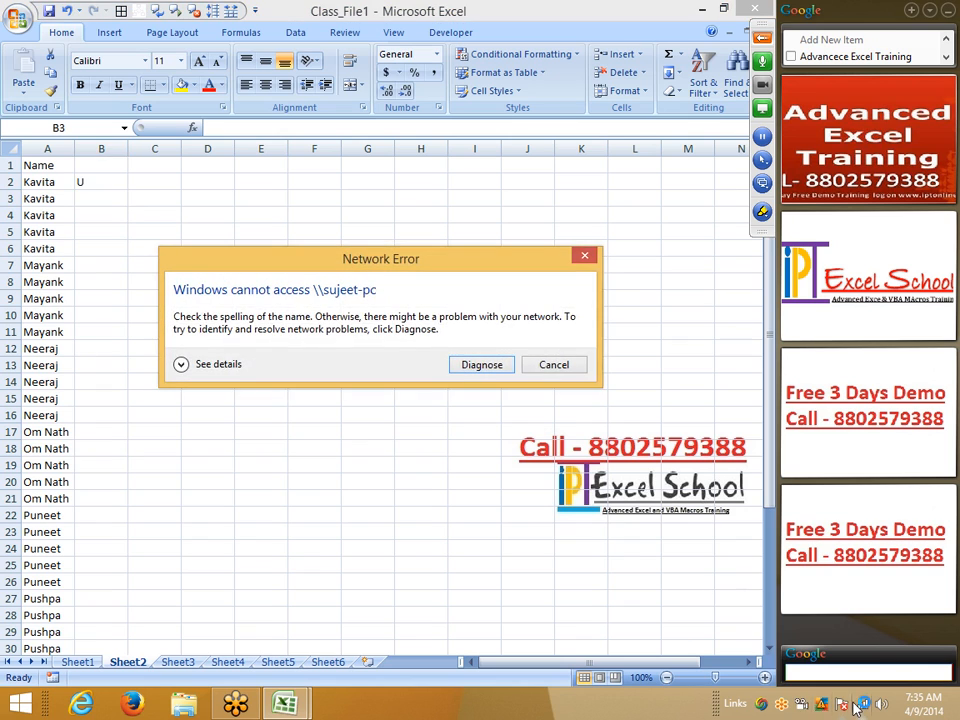
{"action": "left_click", "coordinate": [568, 366]}
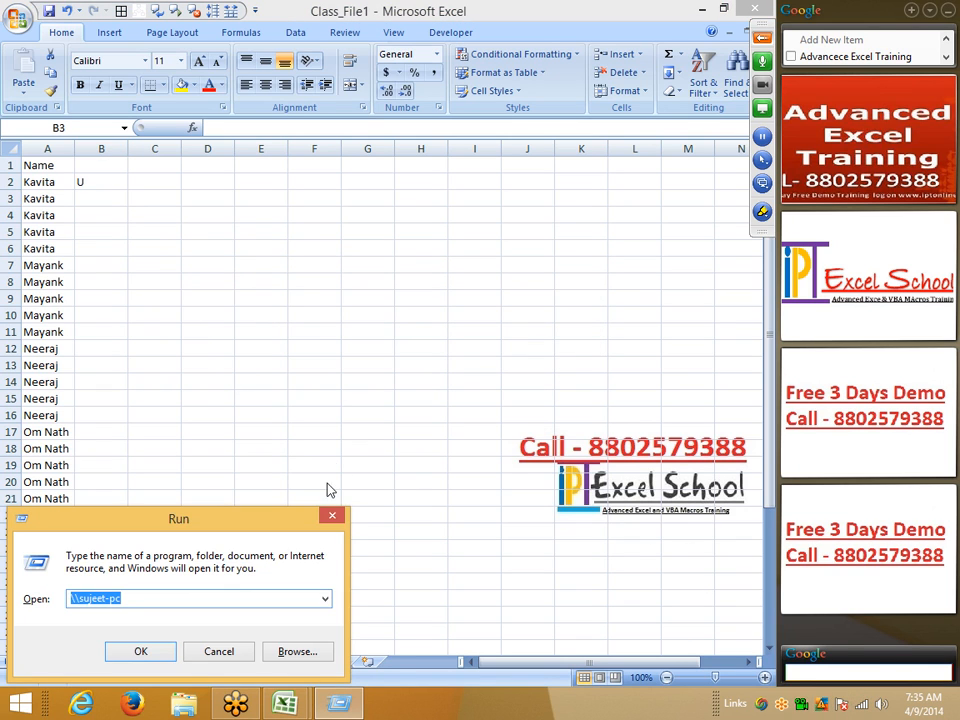
{"action": "left_click", "coordinate": [328, 518]}
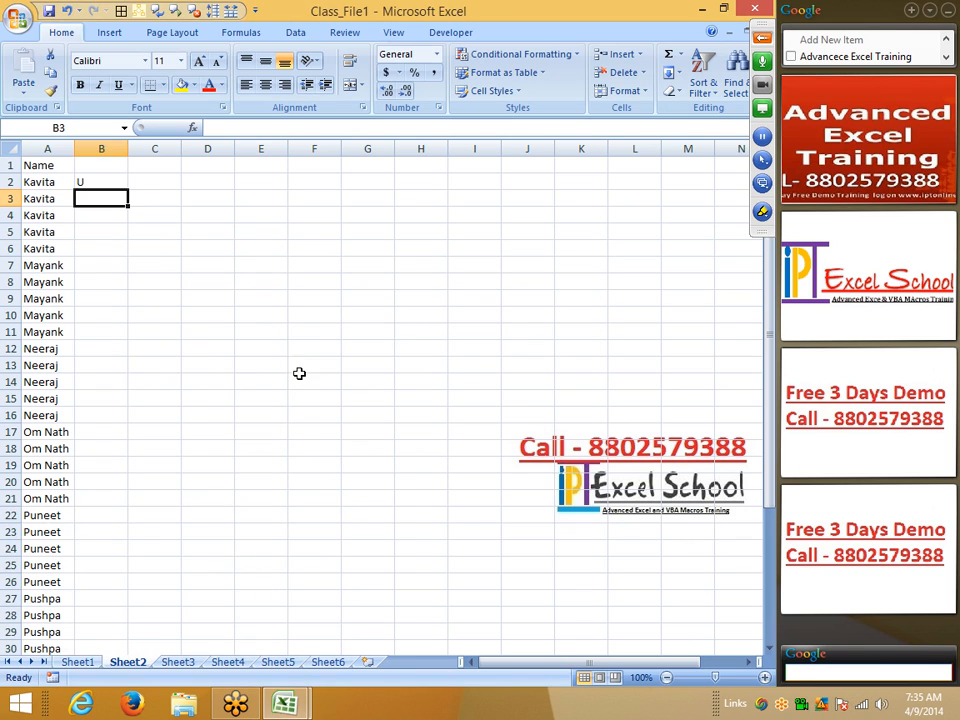
Switch the Wi-Fi connection to the TP-LINK_B7F2FE network and return to the worksheet.
{"action": "left_click", "coordinate": [862, 704]}
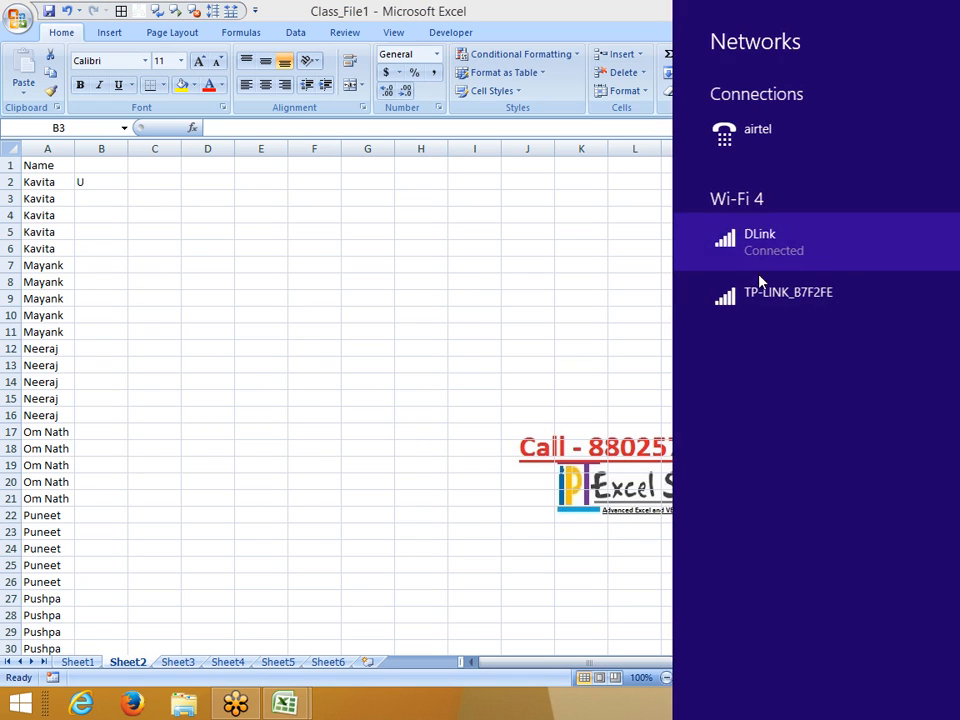
{"action": "left_click", "coordinate": [756, 293]}
{"action": "left_click", "coordinate": [878, 392]}
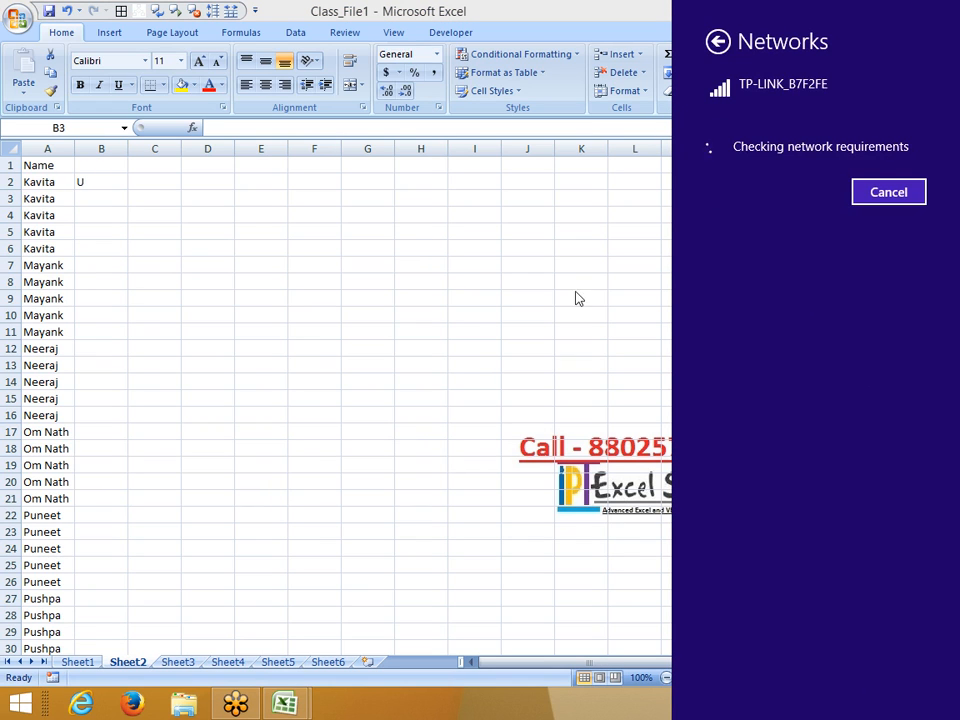
{"action": "left_click", "coordinate": [290, 200]}
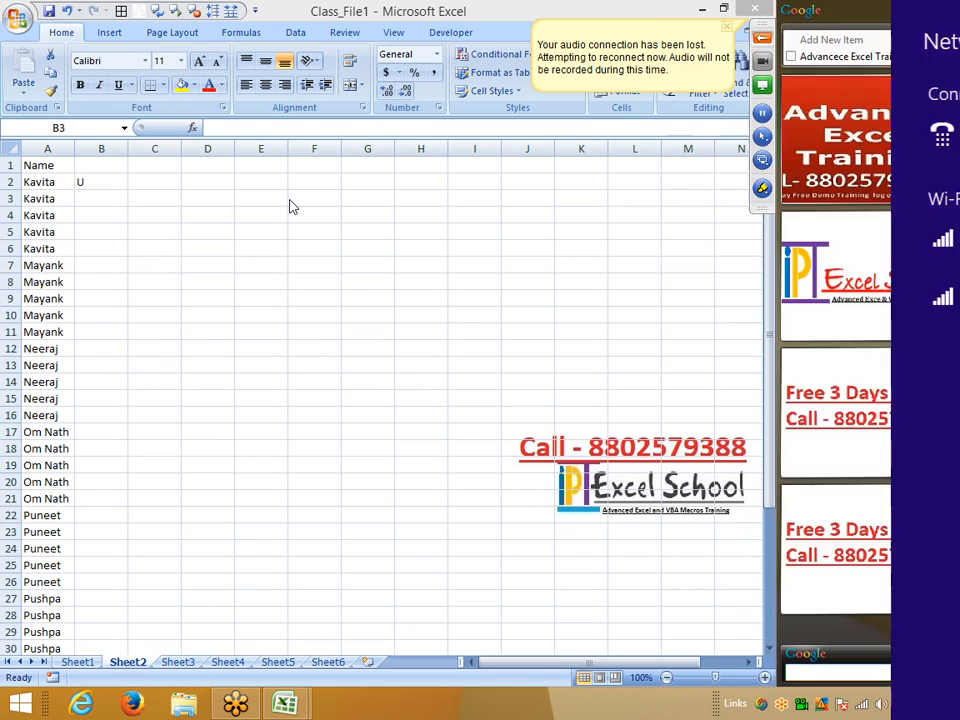
Copy the IF formula from B2 into B3 and inspect the cell references in the copied formula.
{"action": "left_click", "coordinate": [113, 182]}
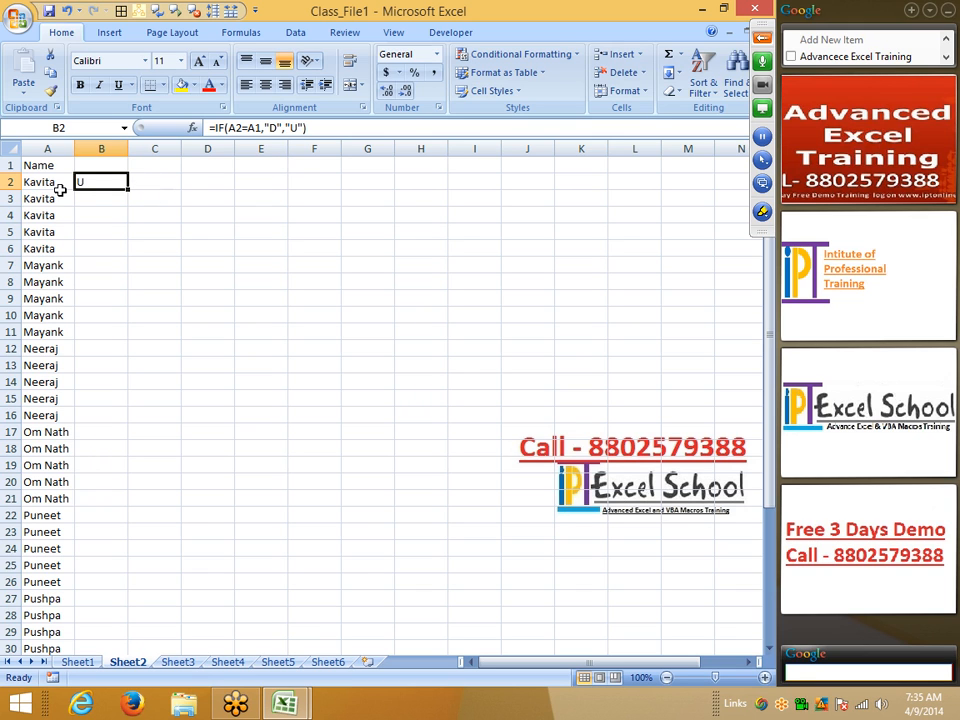
{"action": "left_click_drag", "start_coordinate": [130, 191], "coordinate": [133, 208]}
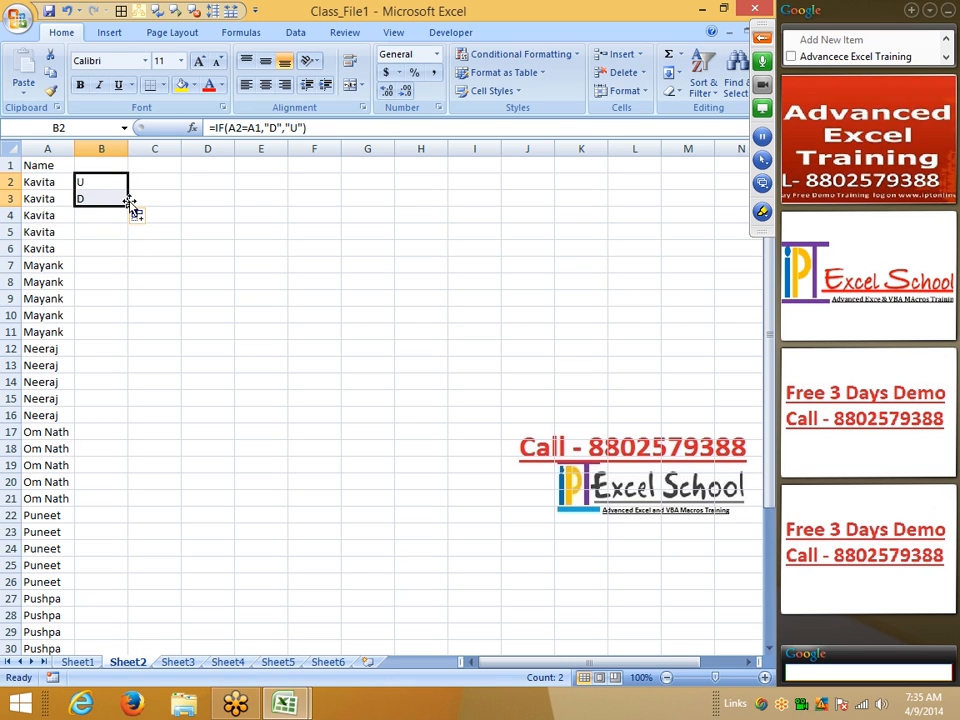
{"action": "left_click", "coordinate": [106, 198]}
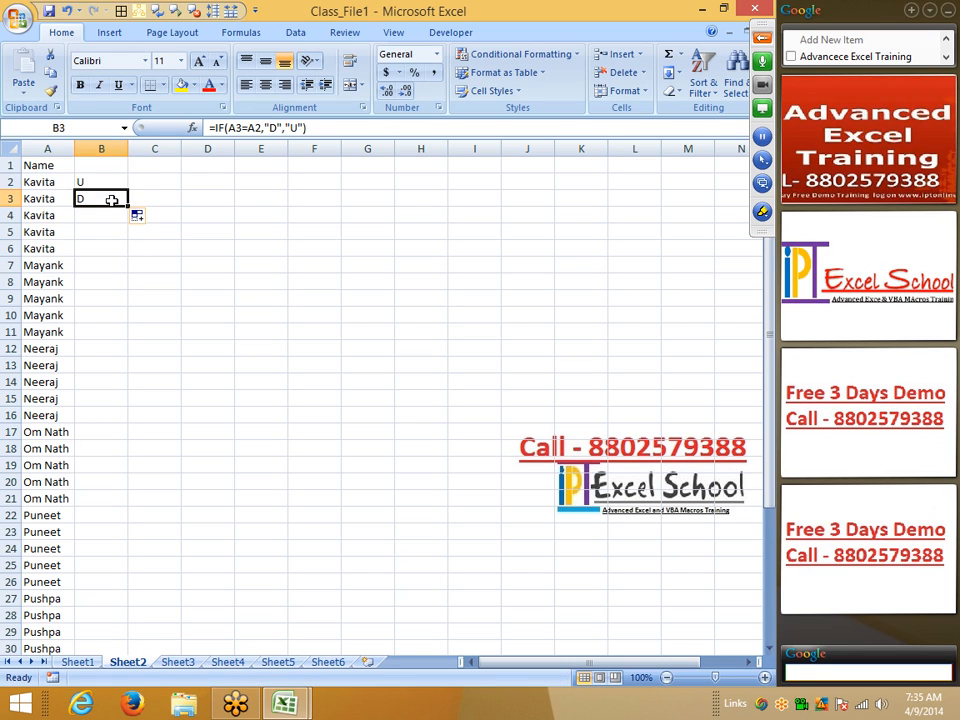
{"action": "left_click", "coordinate": [238, 132]}
{"action": "key", "text": "Escape"}
{"action": "double_click", "coordinate": [118, 199]}
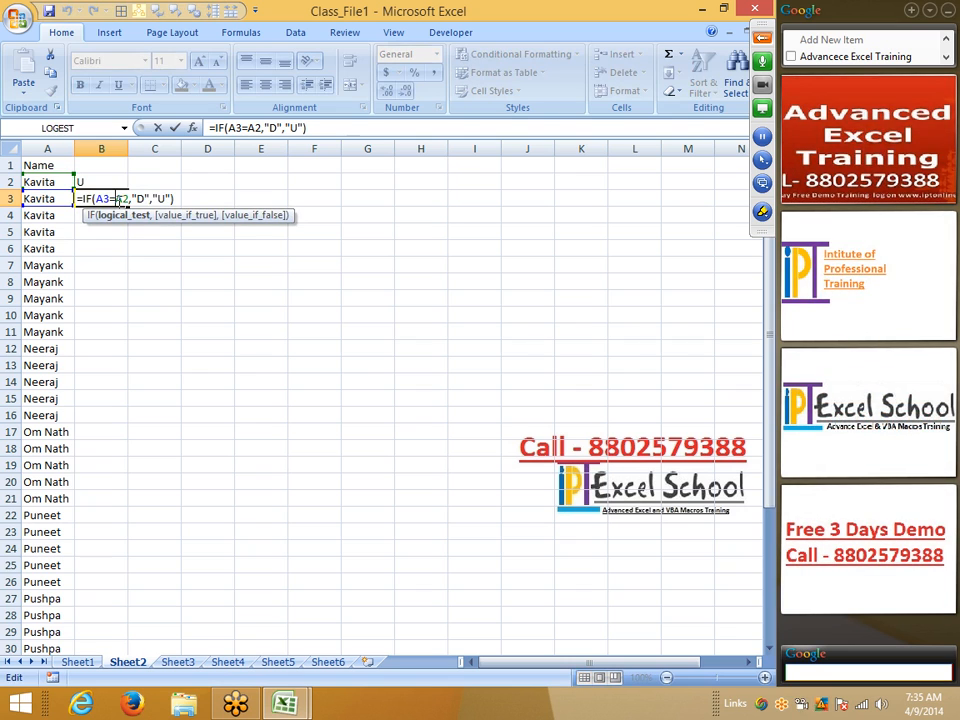
{"action": "key", "text": "Escape"}
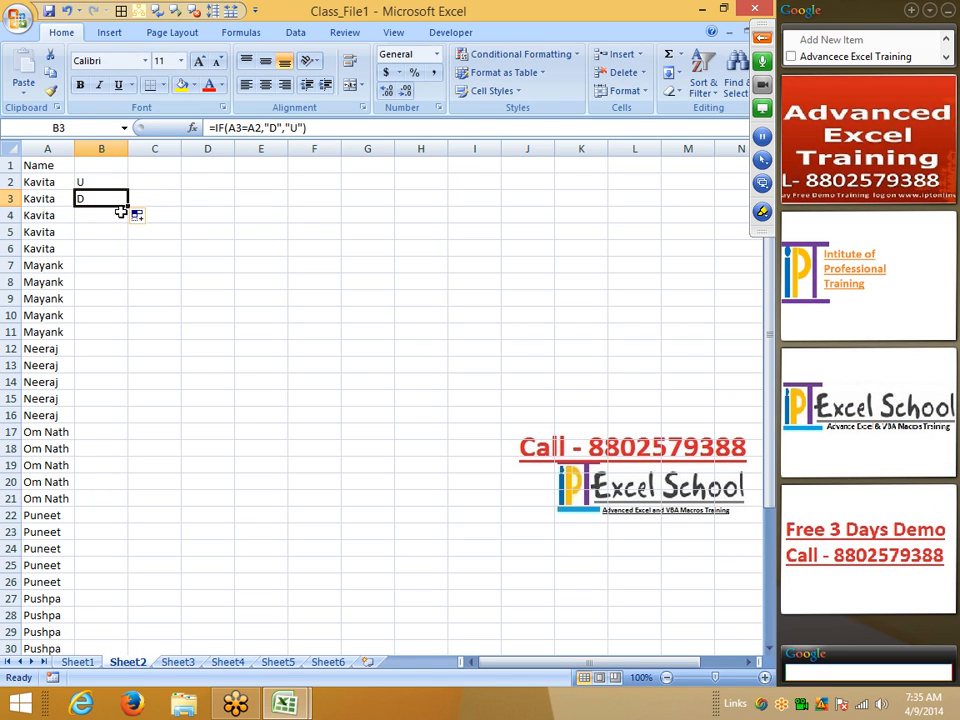
Review the cell references in B2's formula and fill B3's IF formula down column B alongside the names.
{"action": "double_click", "coordinate": [92, 182]}
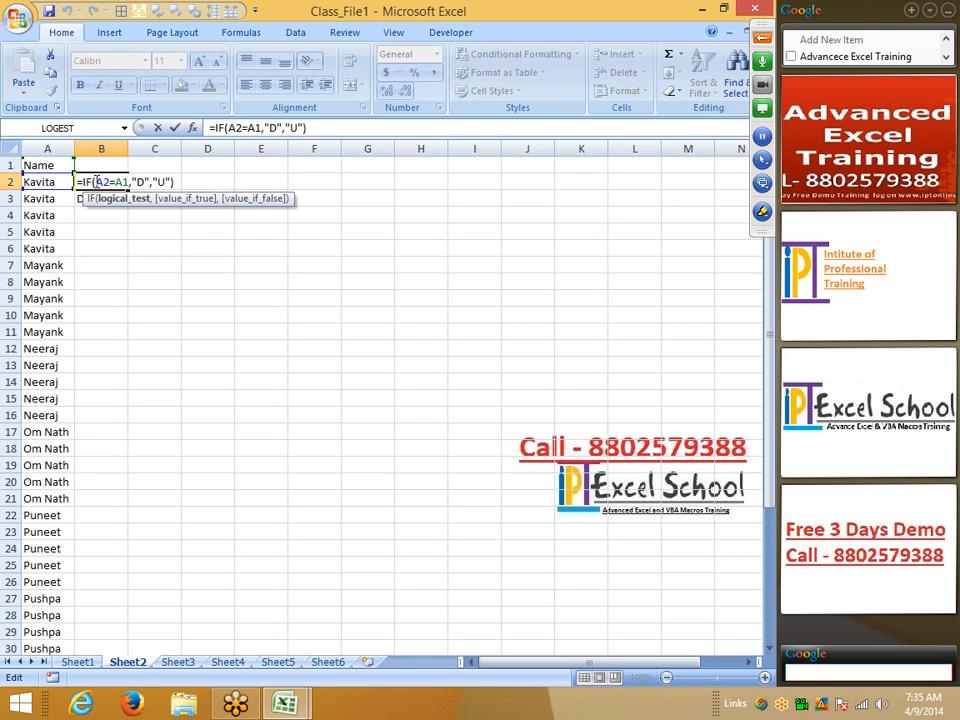
{"action": "key", "text": "Escape"}
{"action": "left_click", "coordinate": [100, 197]}
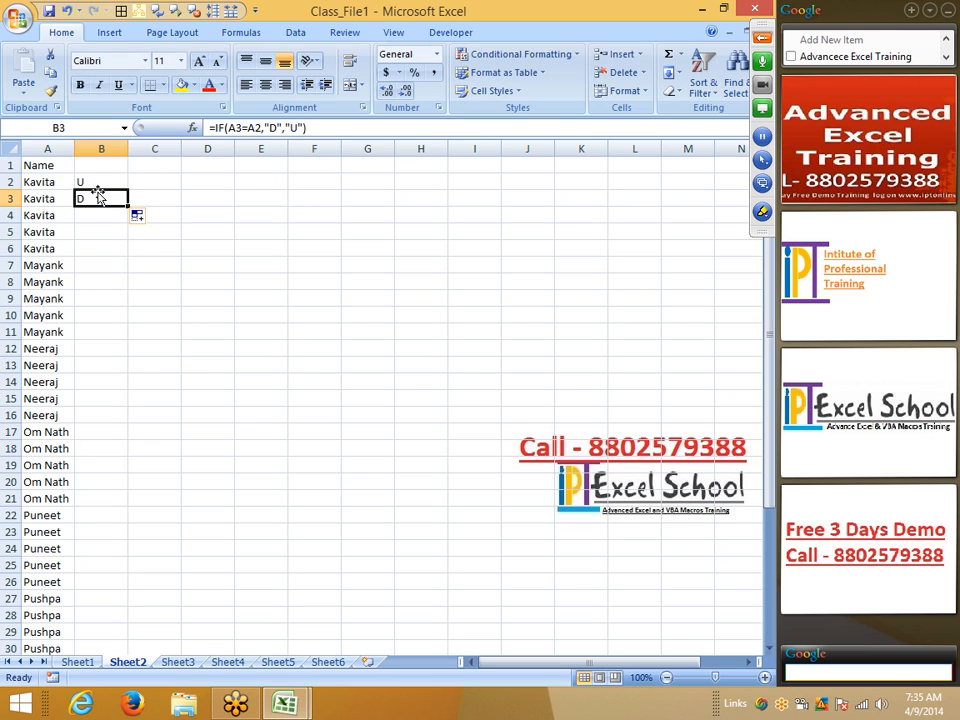
{"action": "double_click", "coordinate": [129, 205]}
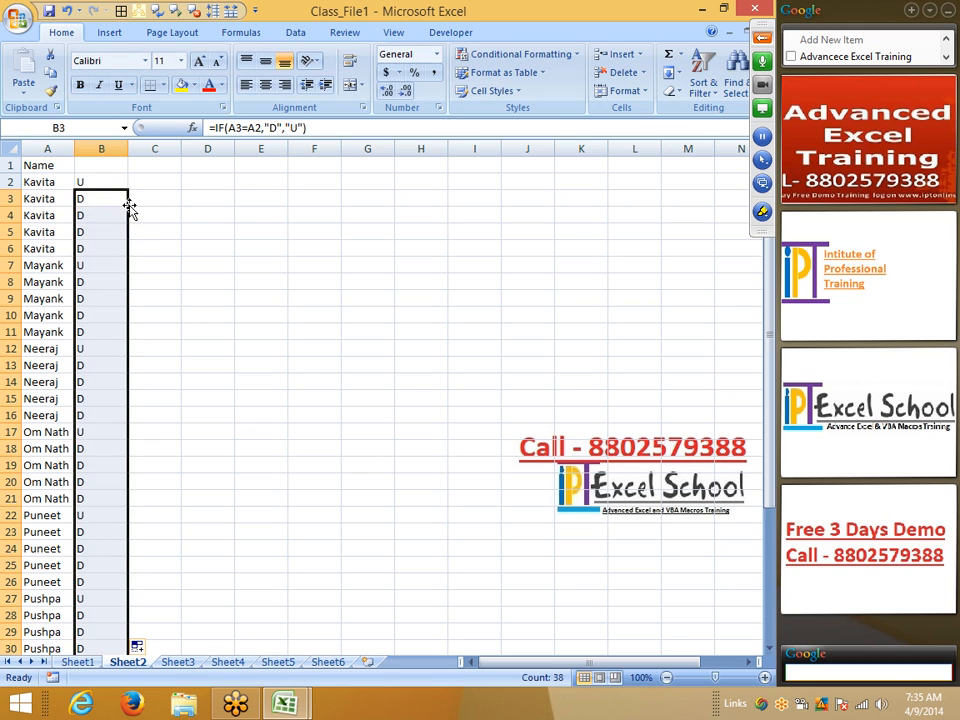
Open the shared network computer, try to connect to its HP LaserJet M4345 MFP PS printer, and return to the Excel worksheet.
{"action": "key", "text": "super"}
{"action": "key", "text": "super+r"}
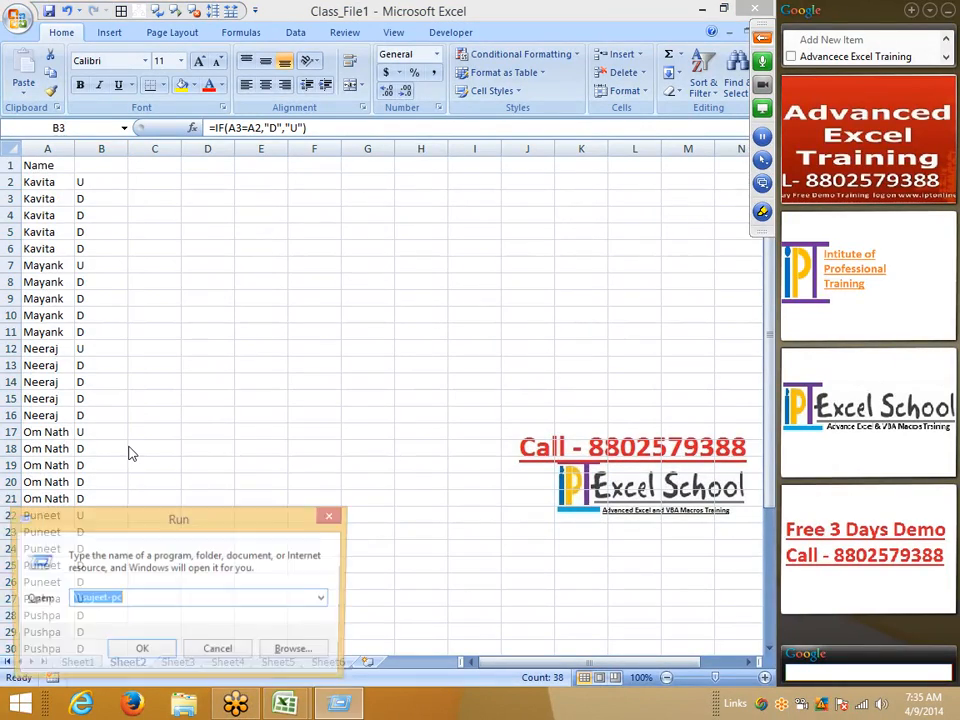
{"action": "key", "text": "Return"}
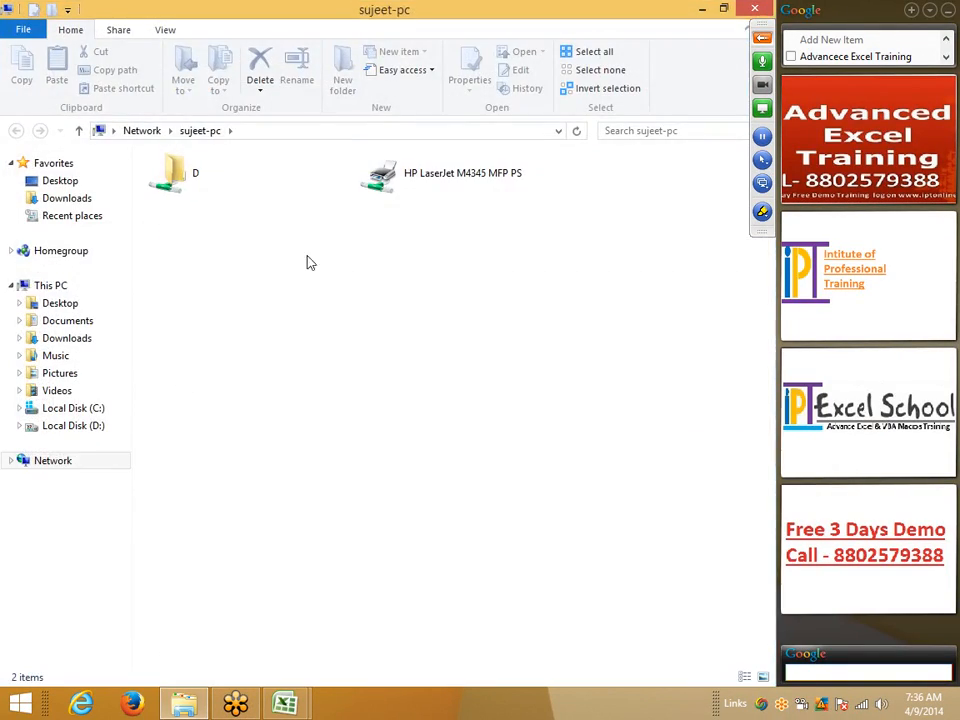
{"action": "left_click", "coordinate": [399, 189]}
{"action": "right_click", "coordinate": [401, 186]}
{"action": "left_click", "coordinate": [437, 212]}
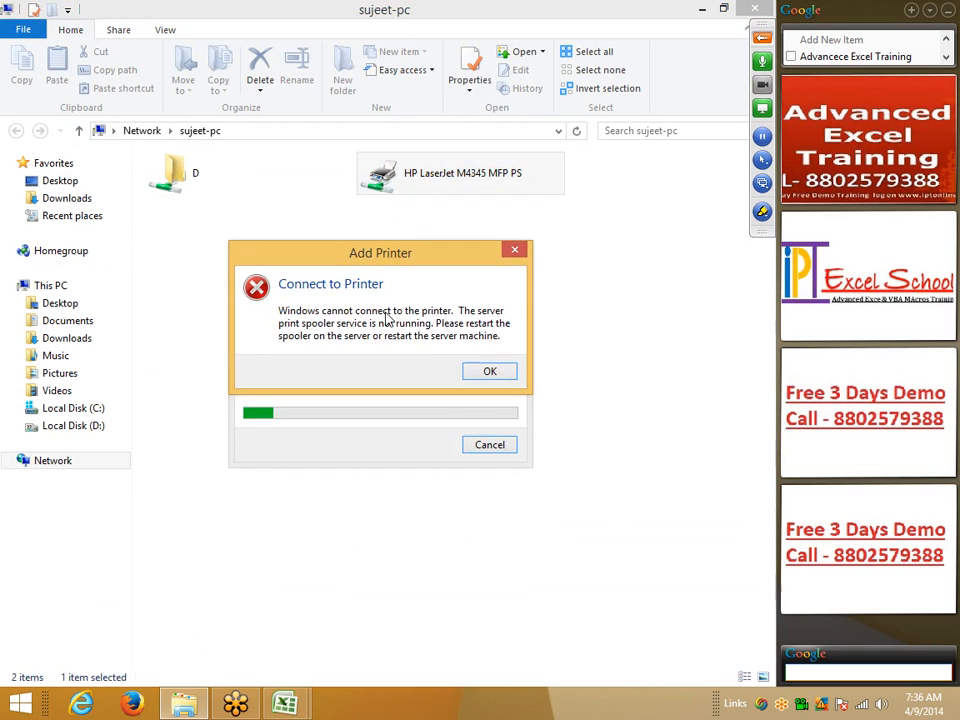
{"action": "left_click", "coordinate": [489, 372]}
{"action": "key", "text": "alt+Tab"}
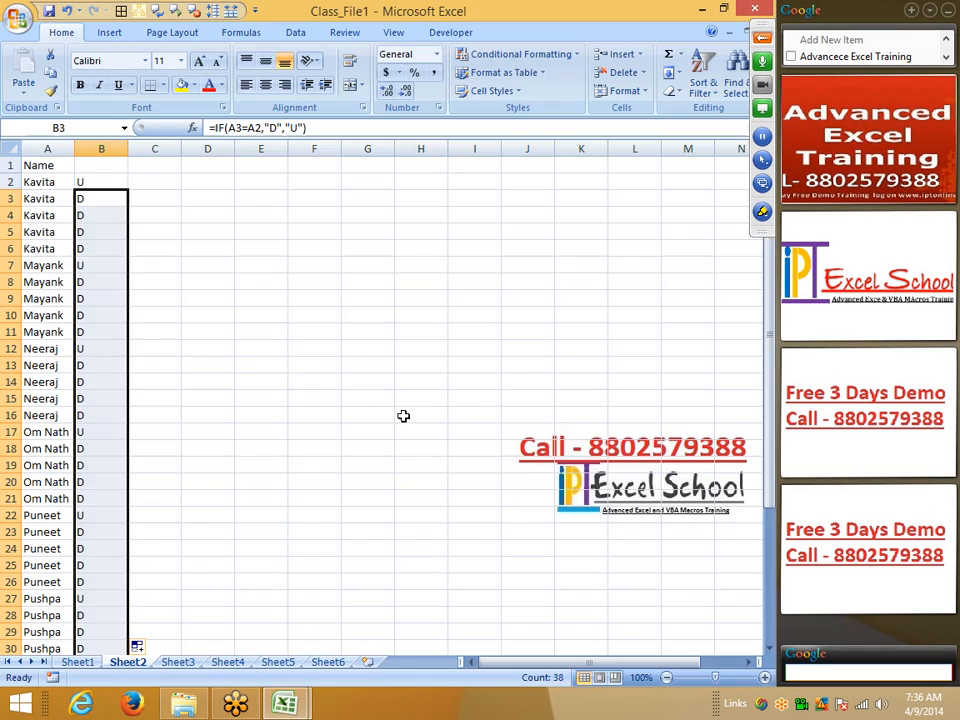
{"action": "left_click", "coordinate": [271, 363]}
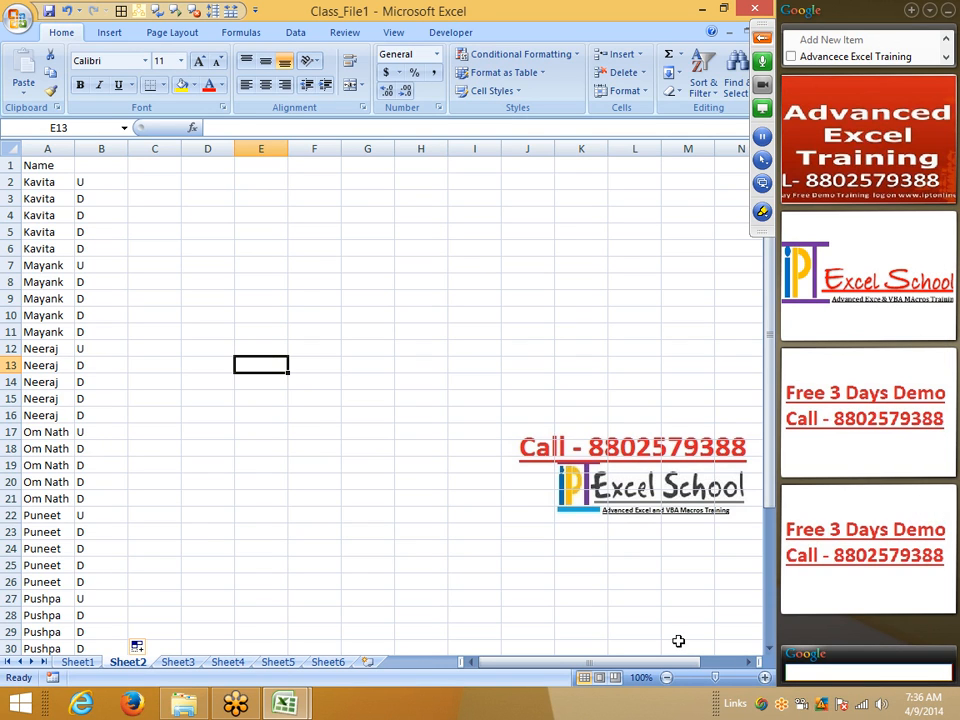
Open Administrative Tools from the Windows Control Panel.
{"action": "mouse_move", "coordinate": [959, 1]}
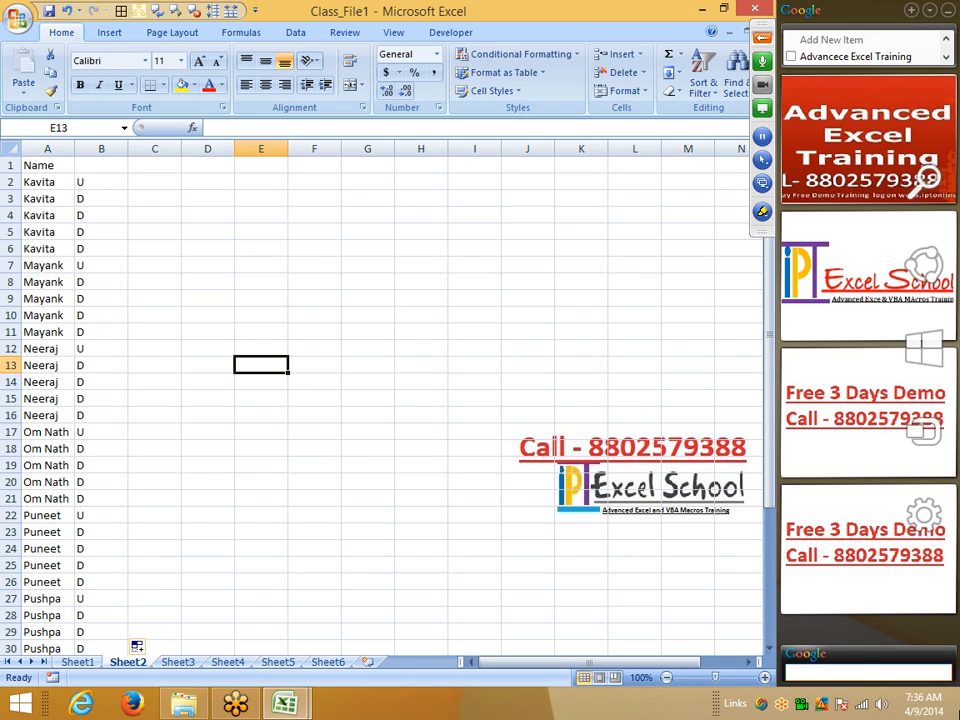
{"action": "left_click", "coordinate": [933, 531]}
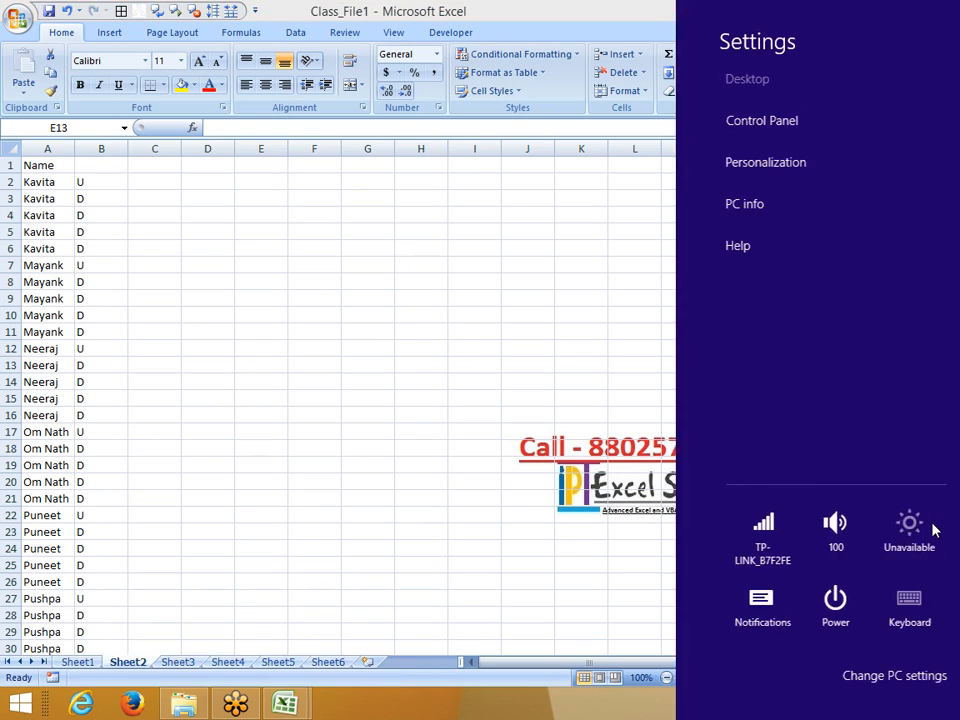
{"action": "left_click", "coordinate": [758, 136]}
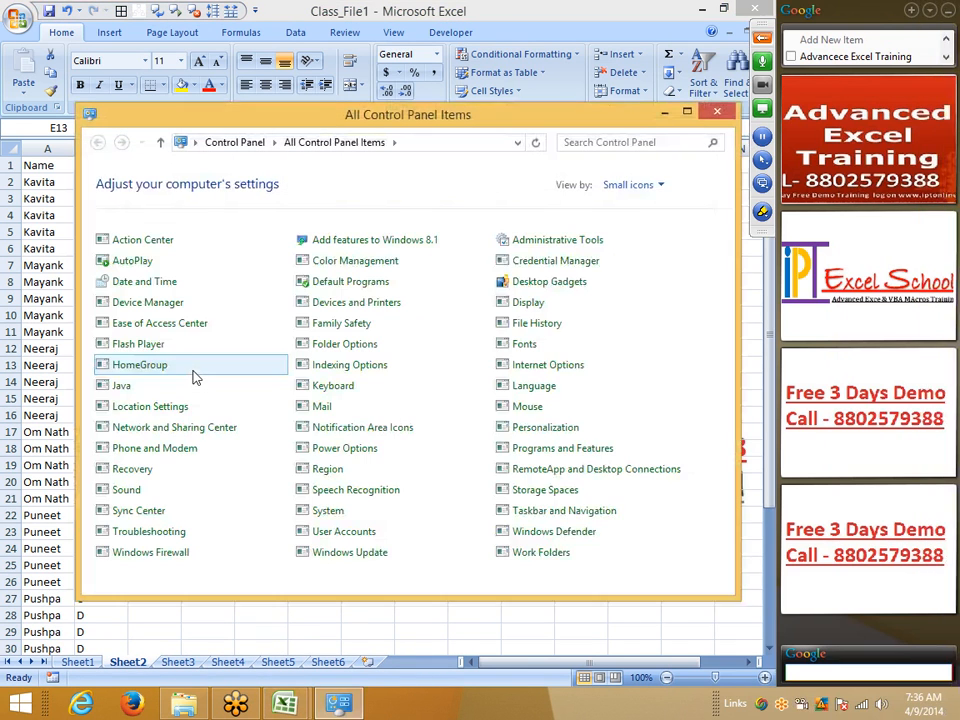
{"action": "left_click", "coordinate": [530, 241]}
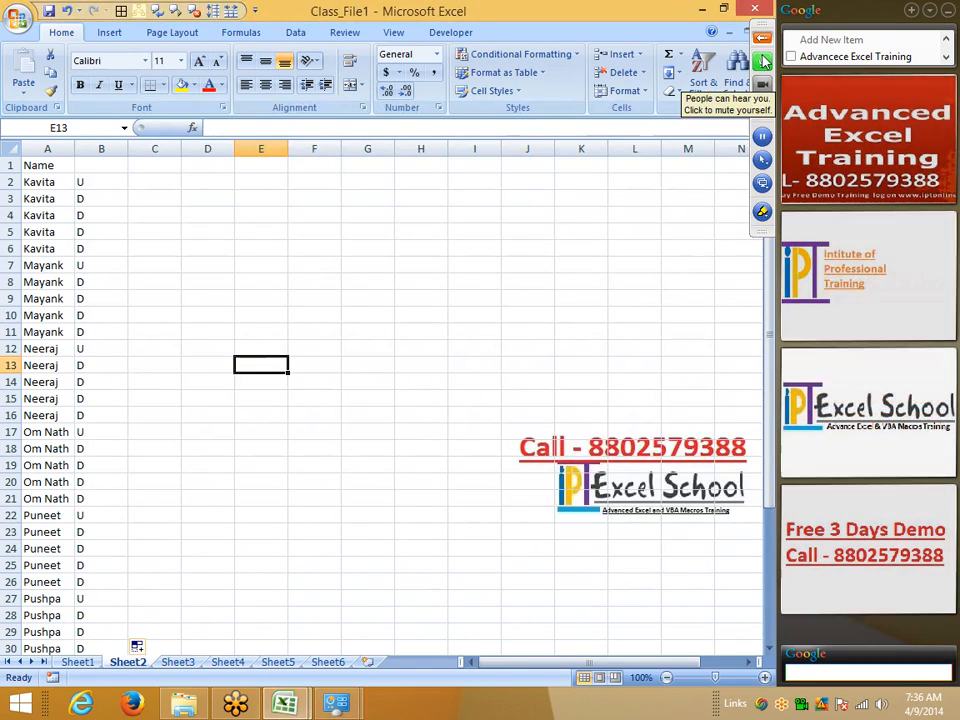
Check the attendees and chat in the GoToMeeting panel and collapse it again.
{"action": "left_click", "coordinate": [762, 38]}
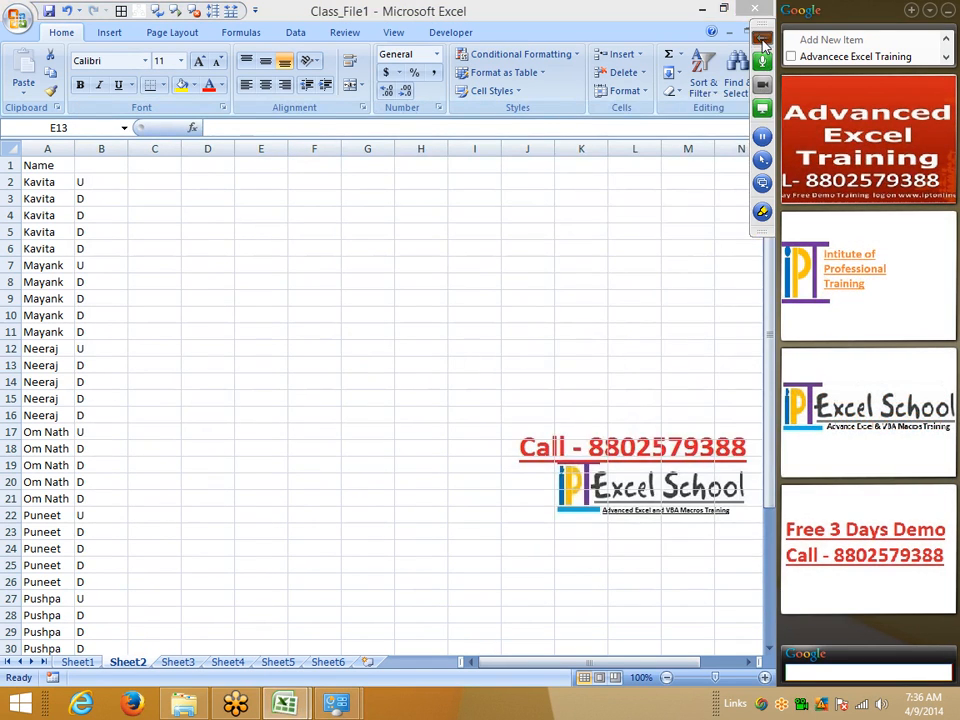
{"action": "left_click", "coordinate": [534, 47]}
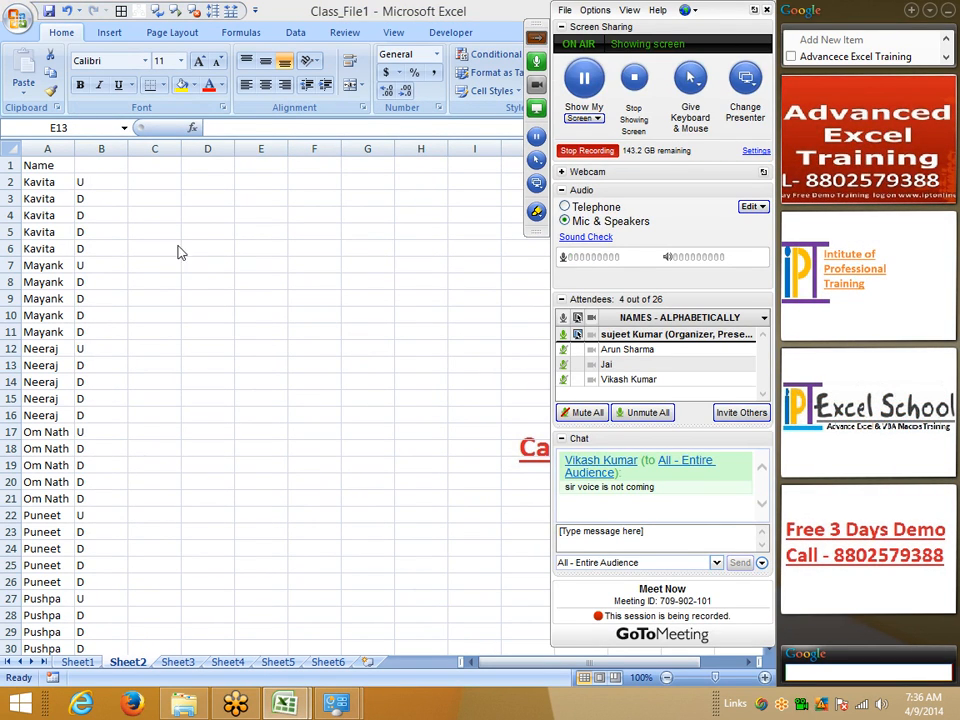
Hide column B, which holds the D and U results, on Sheet2.
{"action": "left_click", "coordinate": [120, 253]}
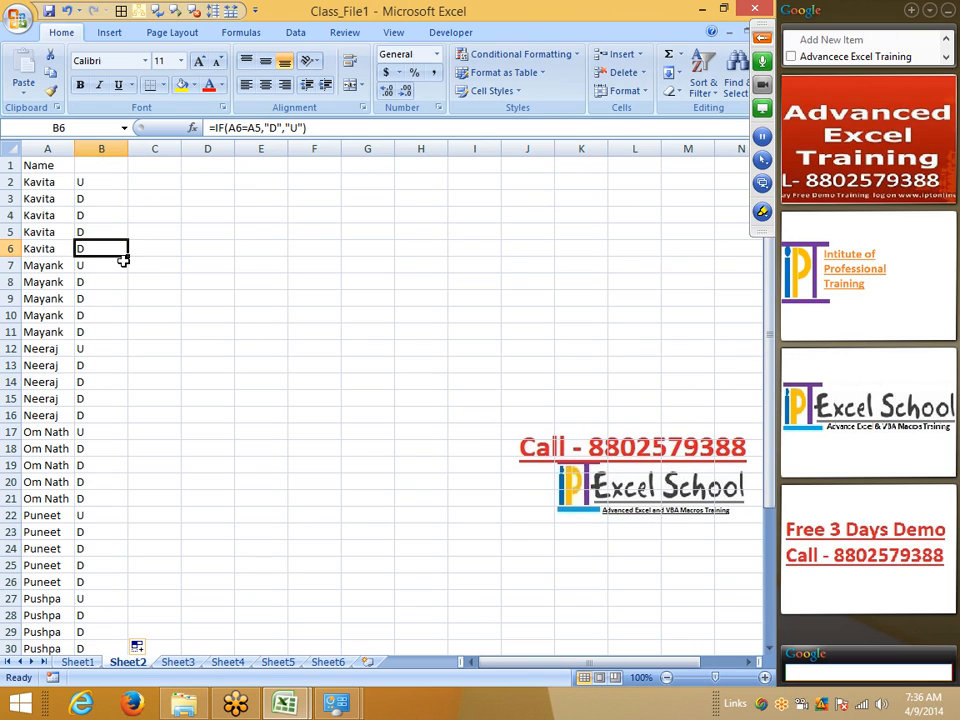
{"action": "left_click", "coordinate": [101, 148]}
{"action": "right_click", "coordinate": [104, 150]}
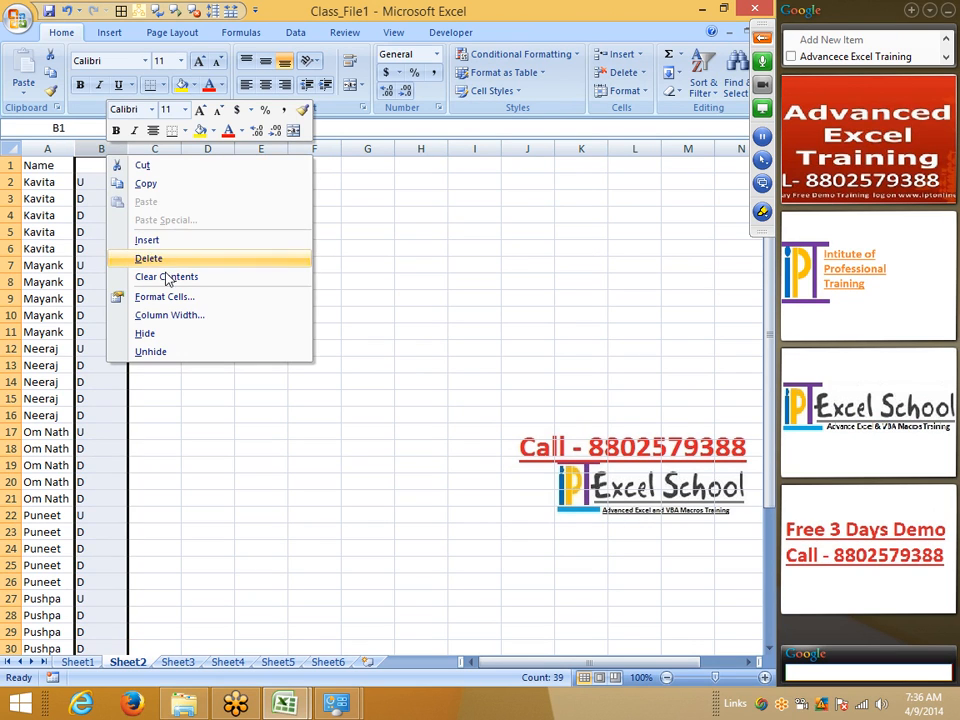
{"action": "left_click", "coordinate": [167, 331]}
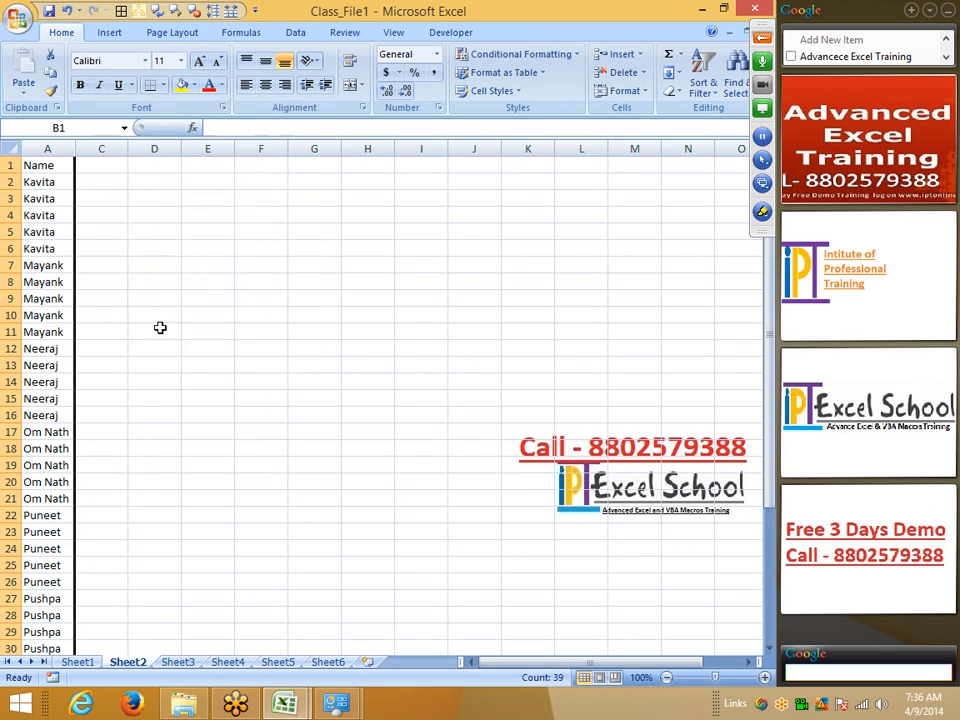
Enter 1, 2 and 3 in cells C2 to C4 as sequence numbers beside the first group of repeated names.
{"action": "left_click", "coordinate": [96, 188]}
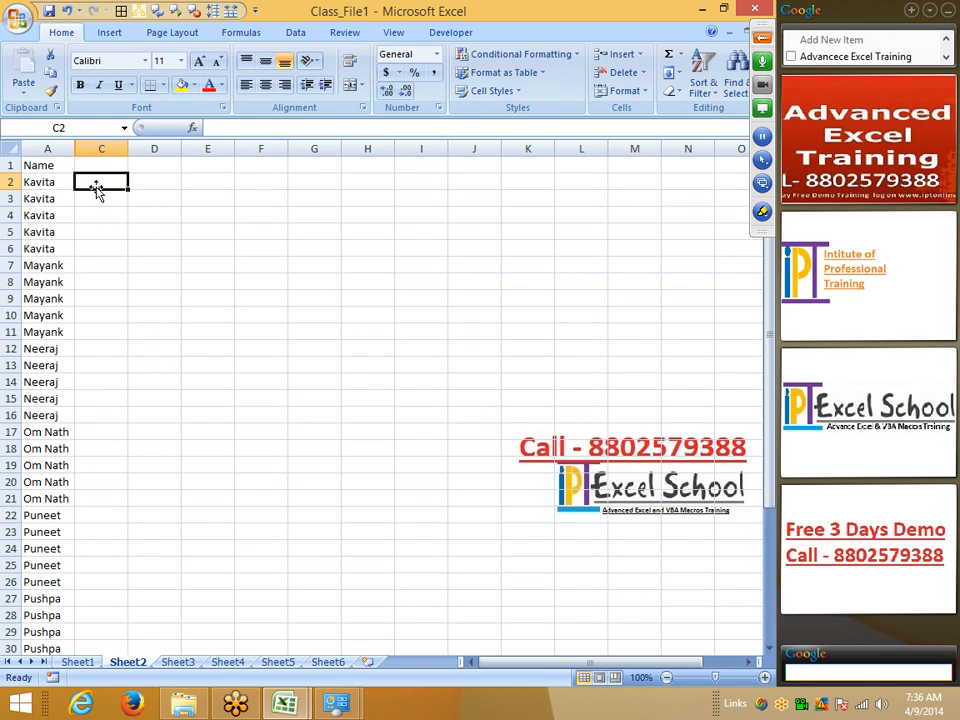
{"action": "type", "text": "1"}
{"action": "key", "text": "Return"}
{"action": "type", "text": "2"}
{"action": "key", "text": "Return"}
{"action": "type", "text": "3"}
{"action": "key", "text": "Return"}
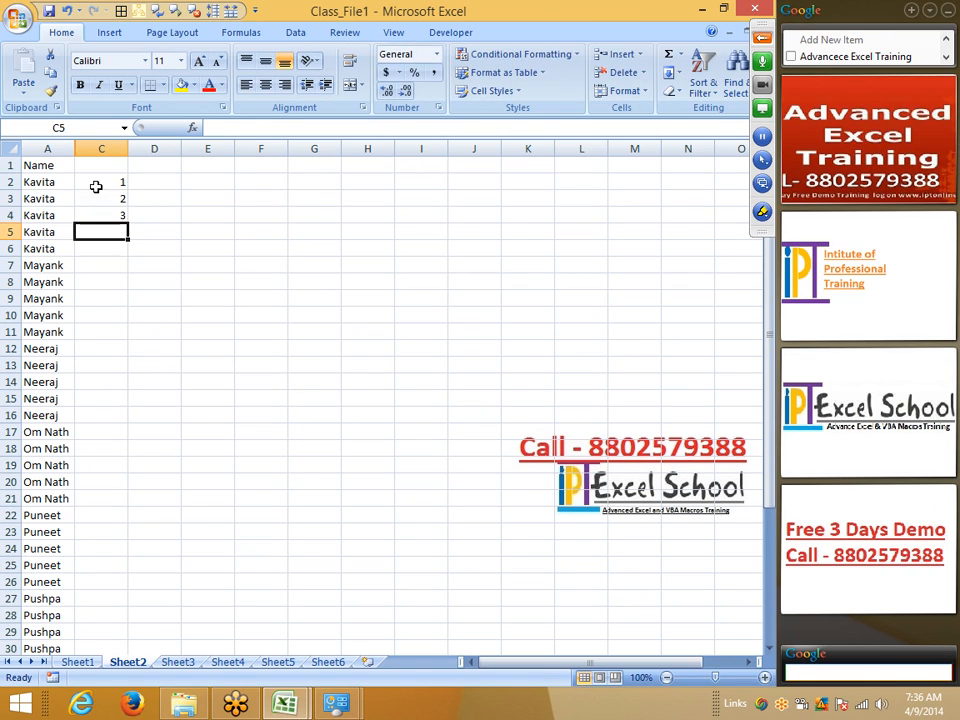
{"action": "left_click_drag", "start_coordinate": [116, 182], "coordinate": [115, 217]}
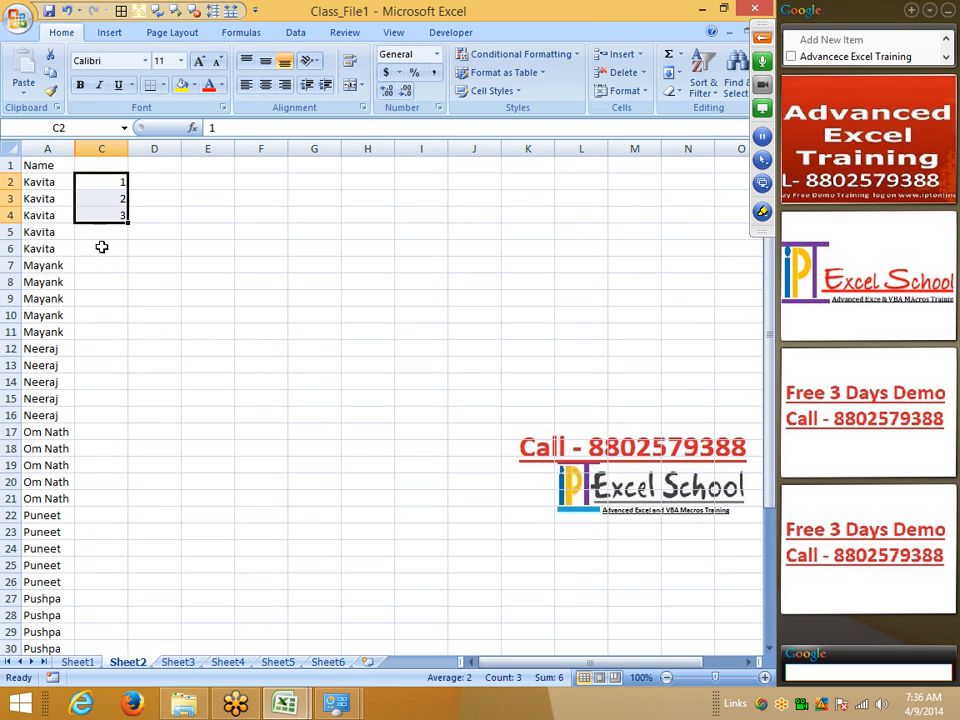
{"action": "left_click", "coordinate": [101, 248]}
{"action": "left_click_drag", "start_coordinate": [101, 261], "coordinate": [101, 282]}
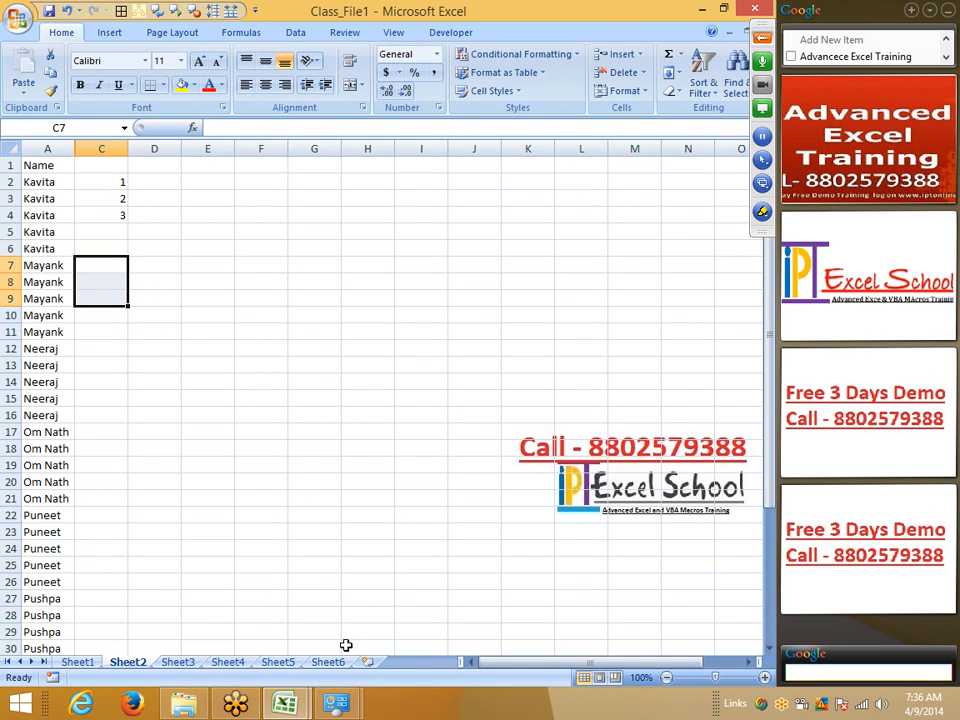
Open the Services list from Administrative Tools and select the Print Spooler service.
{"action": "mouse_move", "coordinate": [336, 705]}
{"action": "left_click", "coordinate": [410, 640]}
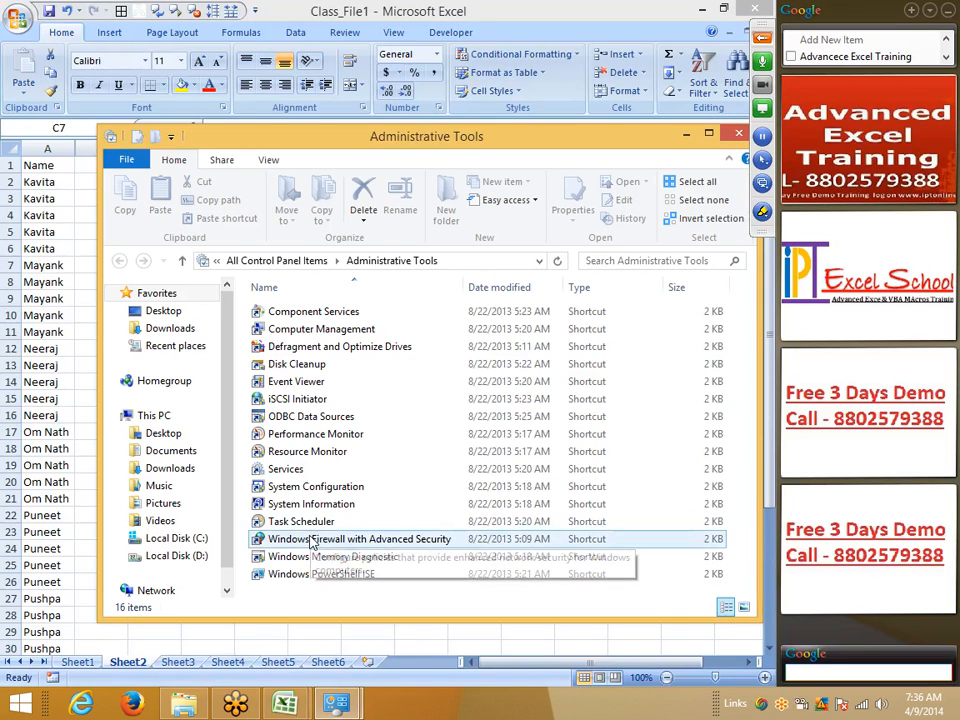
{"action": "double_click", "coordinate": [290, 472]}
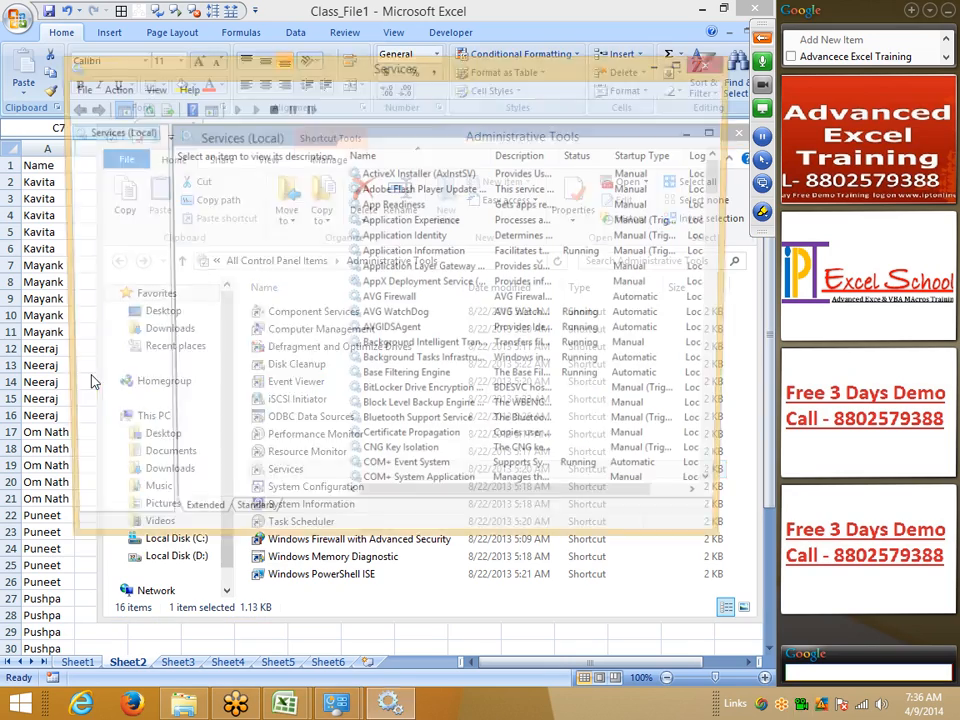
{"action": "left_click", "coordinate": [408, 334]}
{"action": "scroll", "coordinate": [410, 340], "scroll_direction": "down", "scroll_amount": 15}
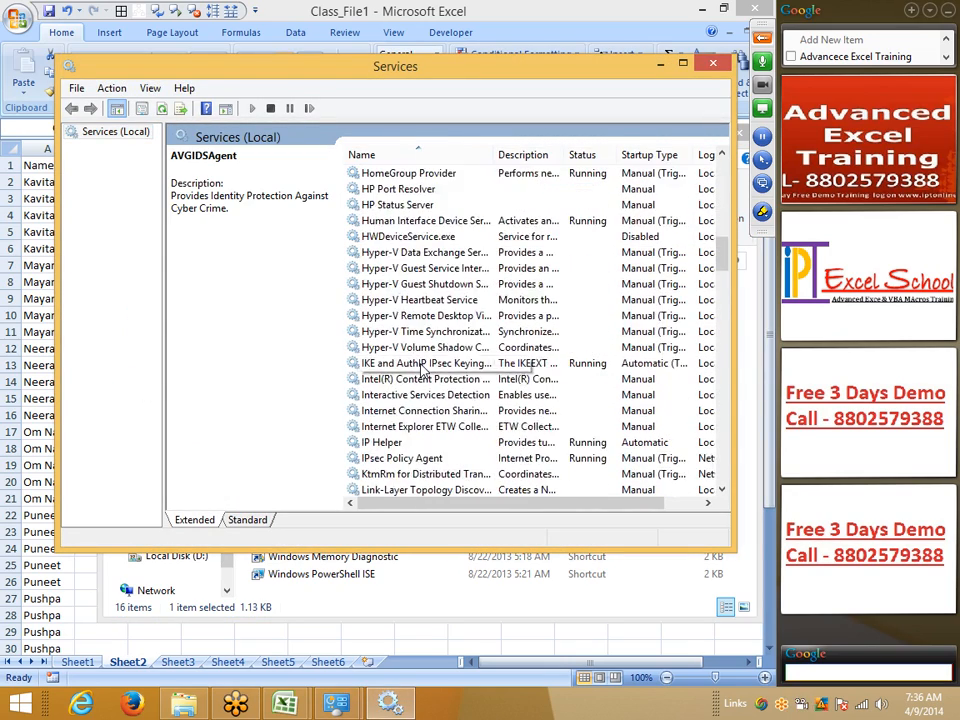
{"action": "scroll", "coordinate": [422, 370], "scroll_direction": "down", "scroll_amount": 5}
{"action": "scroll", "coordinate": [422, 370], "scroll_direction": "up", "scroll_amount": 3}
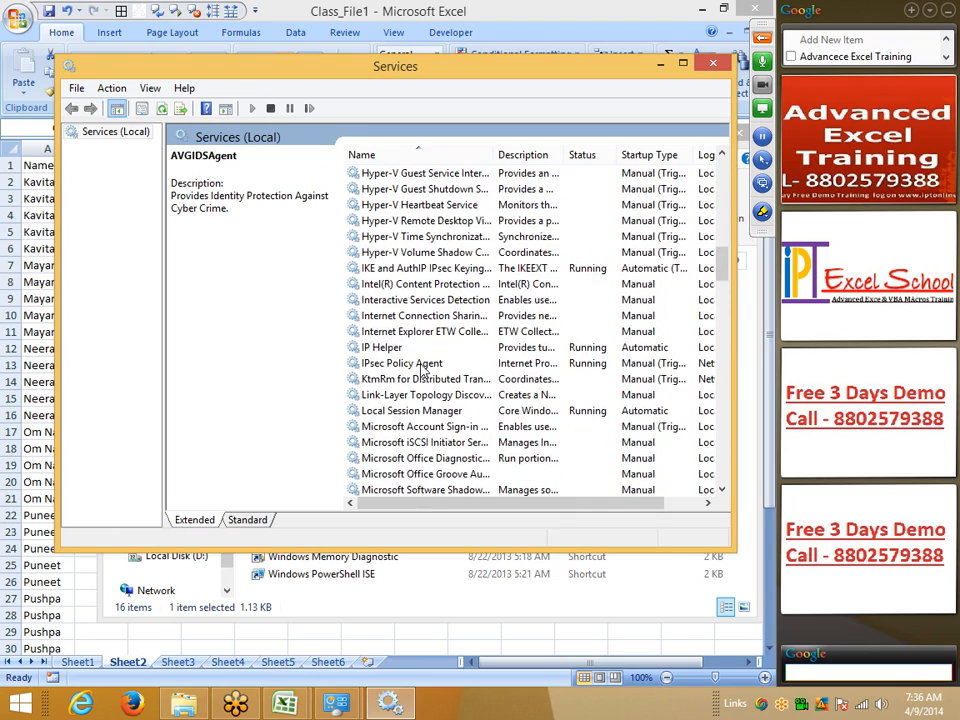
{"action": "scroll", "coordinate": [422, 369], "scroll_direction": "down", "scroll_amount": 10}
{"action": "left_click", "coordinate": [411, 397]}
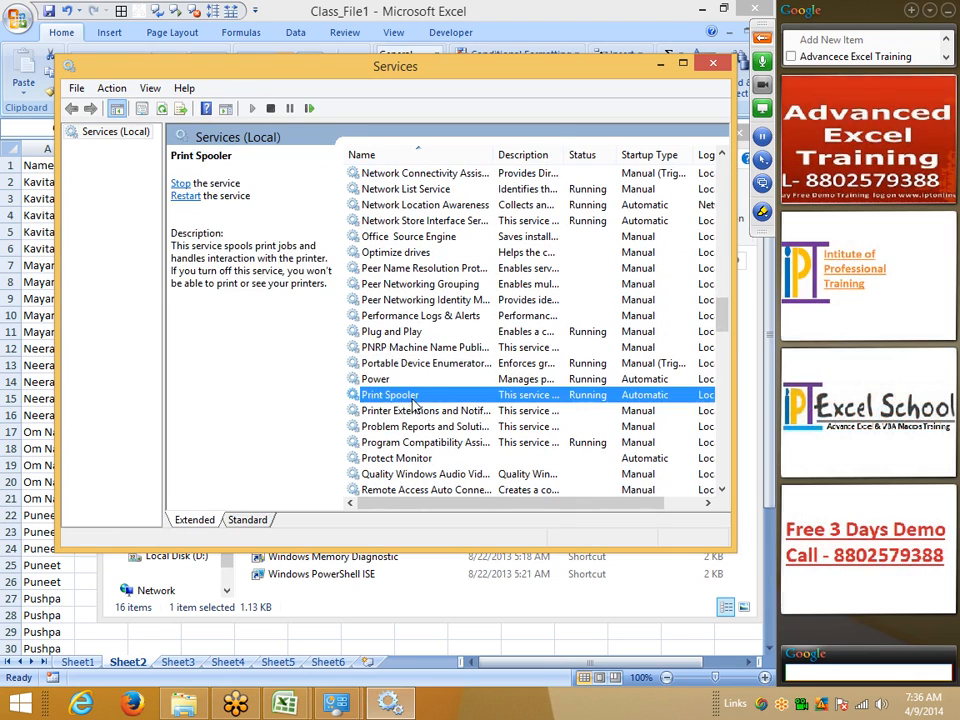
Stop and restart the Print Spooler service from its properties, then switch back to the Excel workbook.
{"action": "double_click", "coordinate": [413, 400]}
{"action": "left_click", "coordinate": [369, 374]}
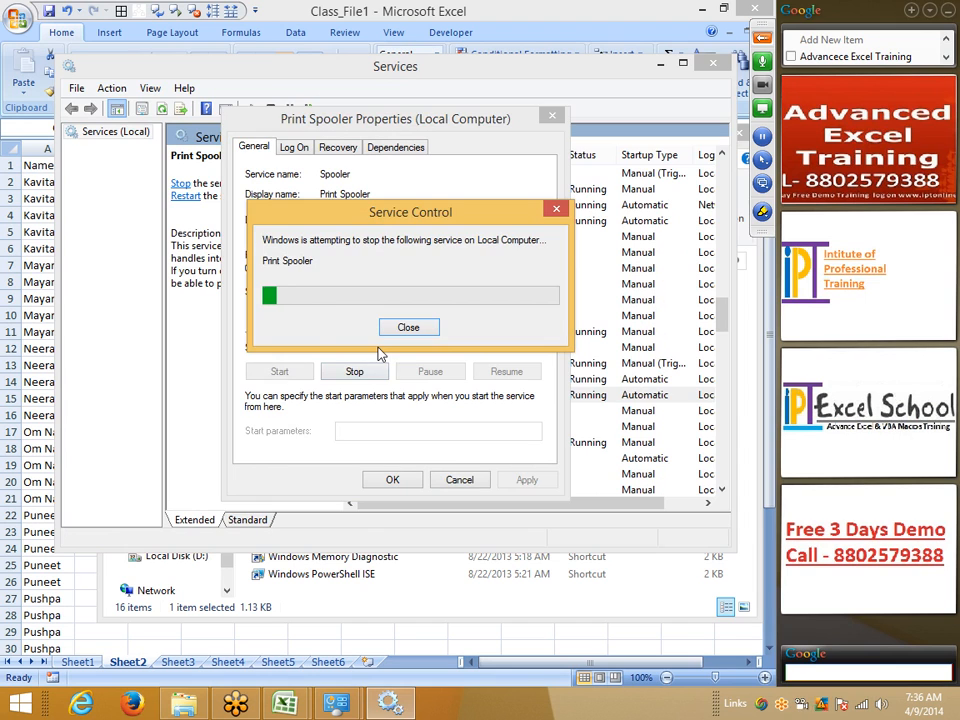
{"action": "left_click", "coordinate": [280, 376]}
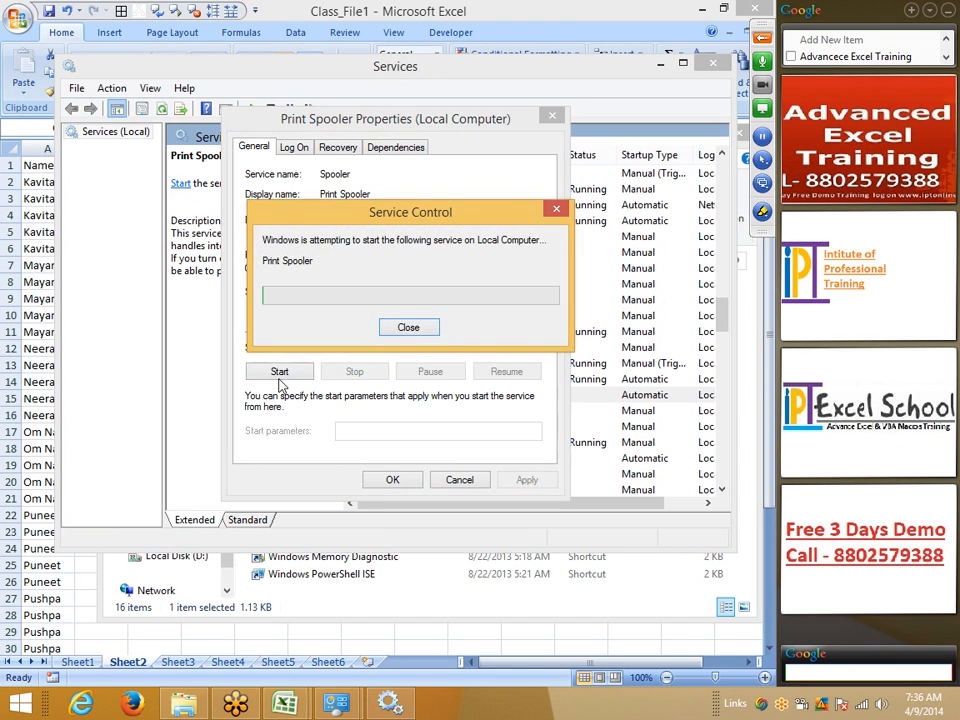
{"action": "left_click", "coordinate": [73, 588]}
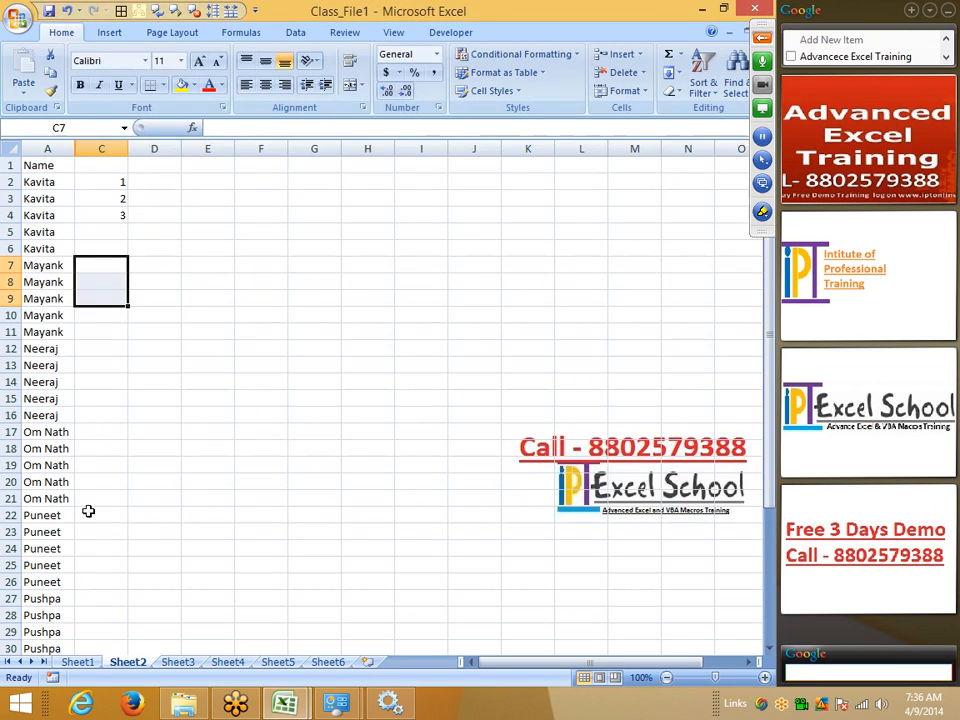
Clear the manually entered sequence numbers from cells C2 to C4 on Sheet2.
{"action": "left_click", "coordinate": [114, 198]}
{"action": "key", "text": "Up"}
{"action": "key", "text": "ctrl+shift+Down"}
{"action": "key", "text": "Delete"}
Enter the formula =IF(A2=A1,C1+1,1) in cell C2 to number the repeats within each name group.
{"action": "key", "text": "Up"}
{"action": "key", "text": "Down"}
{"action": "type", "text": "=if"}
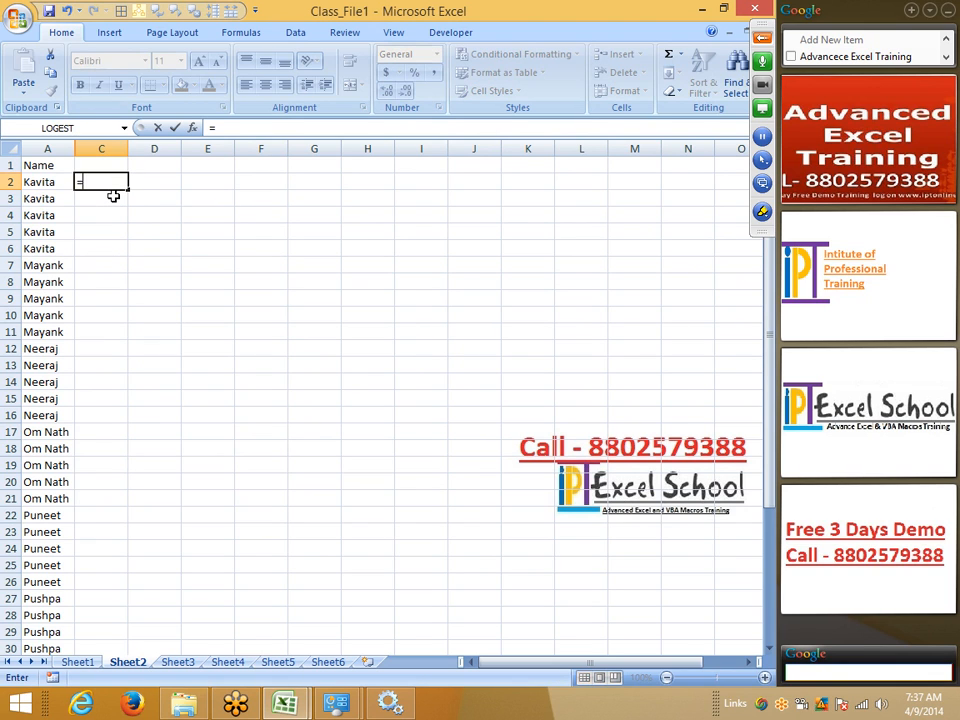
{"action": "key", "text": "Tab"}
{"action": "key", "text": "Left"}
{"action": "key", "text": "Left"}
{"action": "type", "text": "="}
{"action": "key", "text": "Left"}
{"action": "key", "text": "Left"}
{"action": "key", "text": "Up"}
{"action": "type", "text": ","}
{"action": "key", "text": "Up"}
{"action": "type", "text": "+1"}
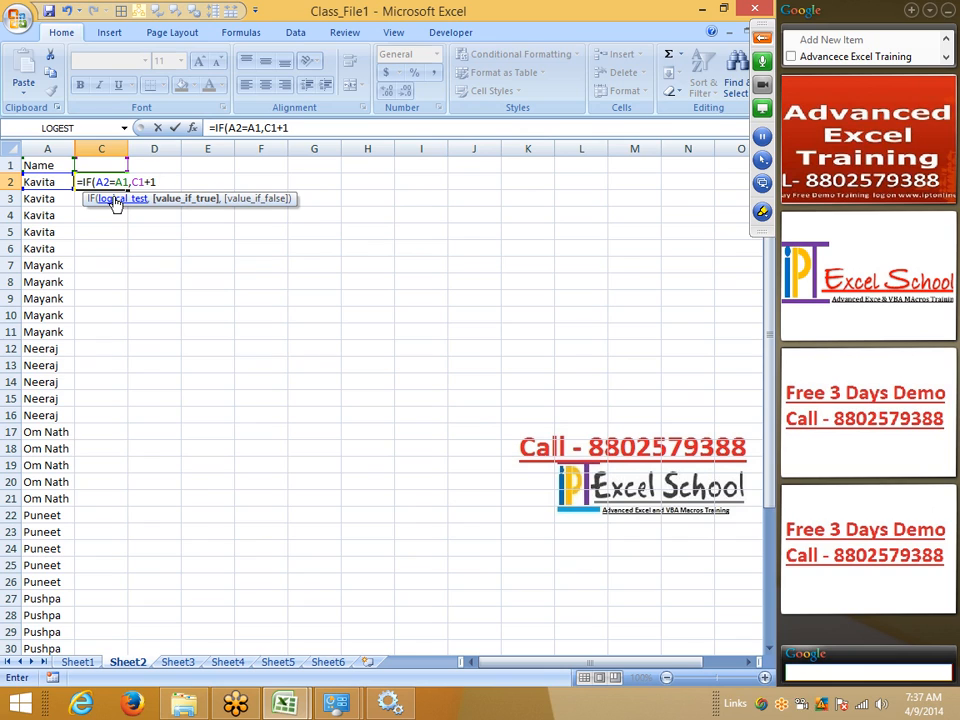
{"action": "type", "text": ",1"}
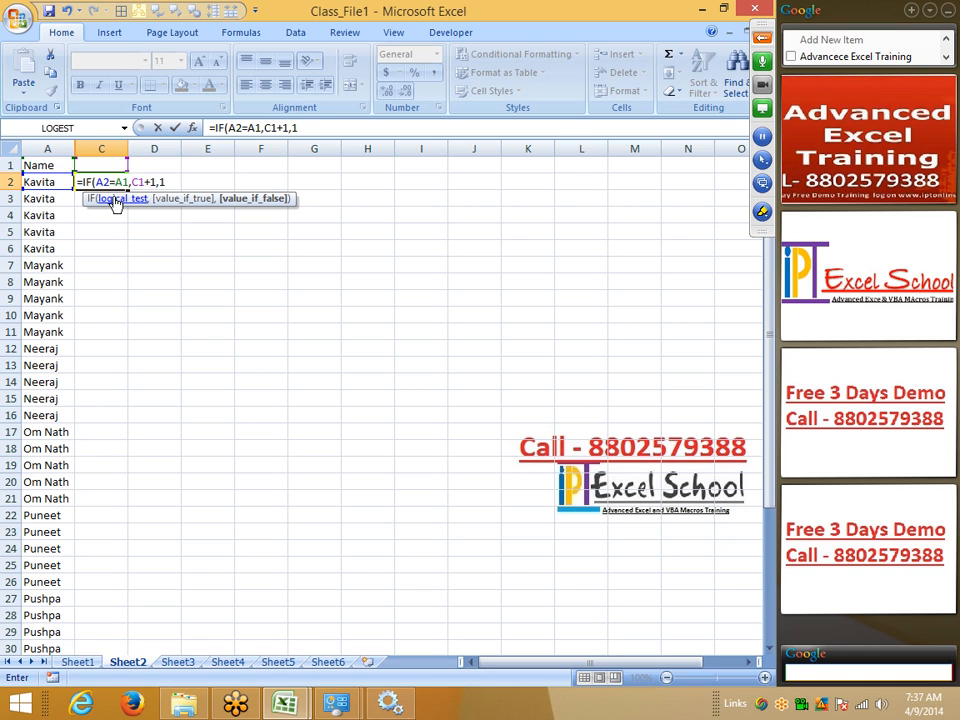
{"action": "key", "text": "Return"}
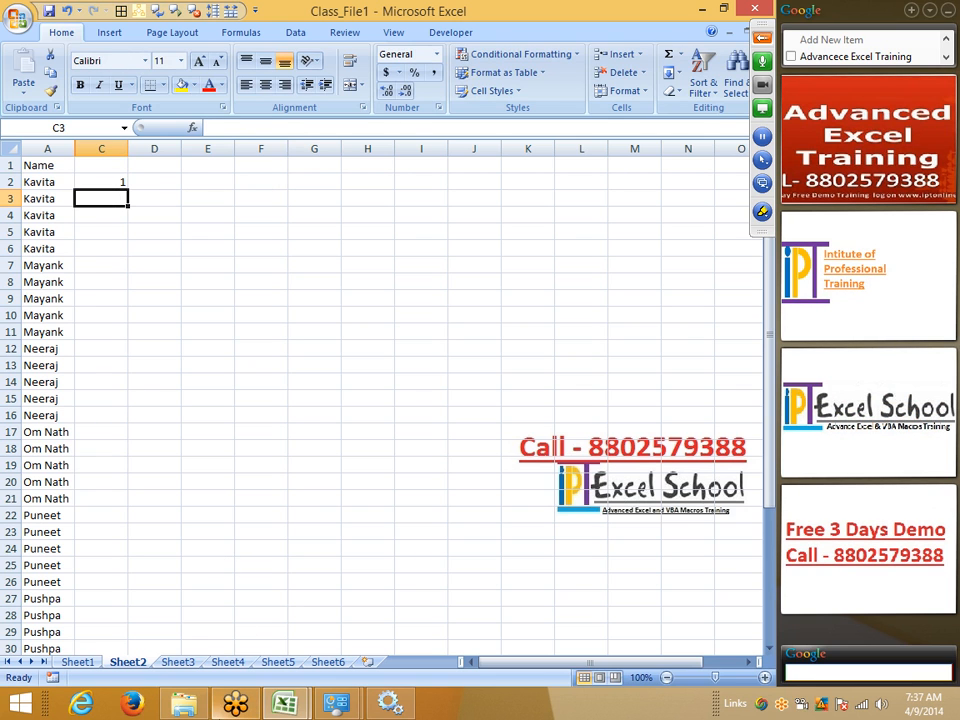
Connect to the shared HP LaserJet M4345 MFP PS printer on the network computer and return to Excel.
{"action": "left_click", "coordinate": [184, 704]}
{"action": "right_click", "coordinate": [421, 204]}
{"action": "left_click", "coordinate": [448, 218]}
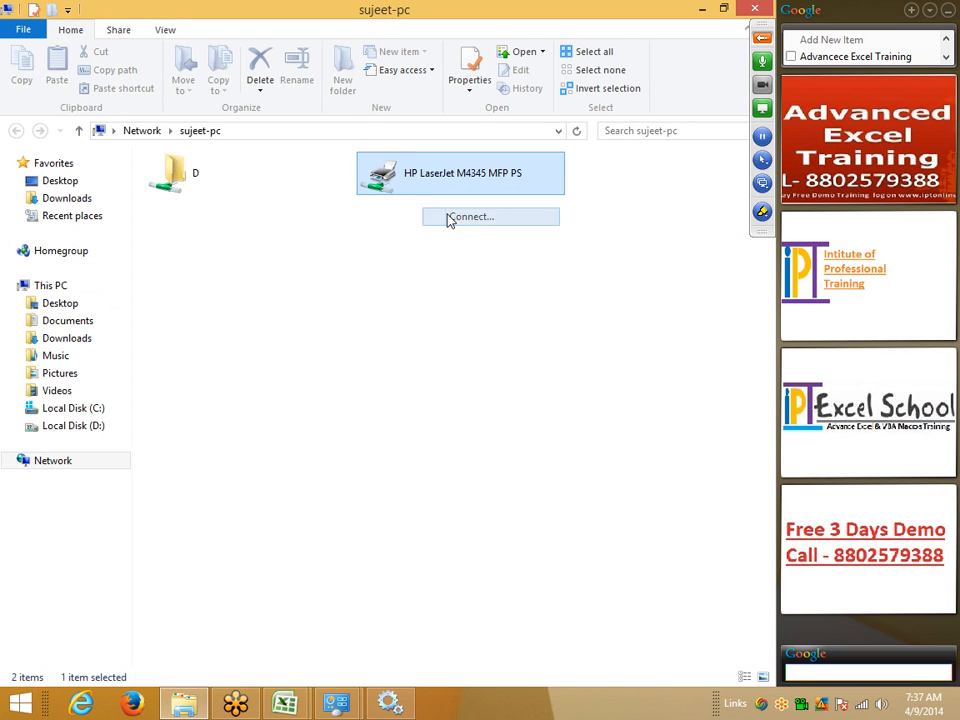
{"action": "key", "text": "alt+Tab"}
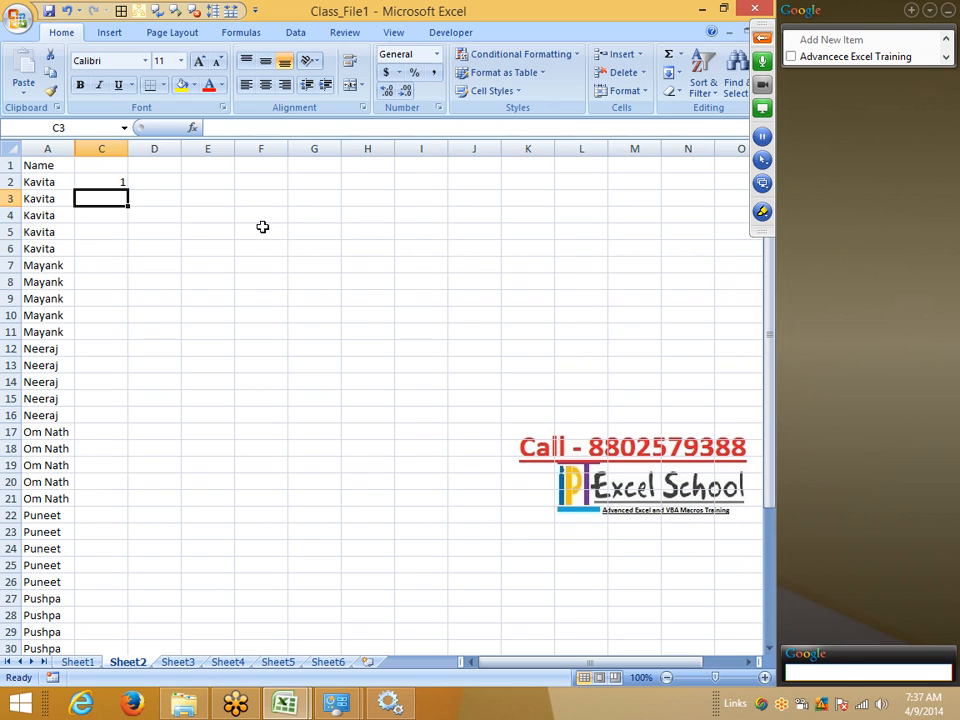
Fill the numbering formula from C2 down column C for the whole name list and check the numbering per group.
{"action": "left_click", "coordinate": [258, 229]}
{"action": "left_click", "coordinate": [112, 187]}
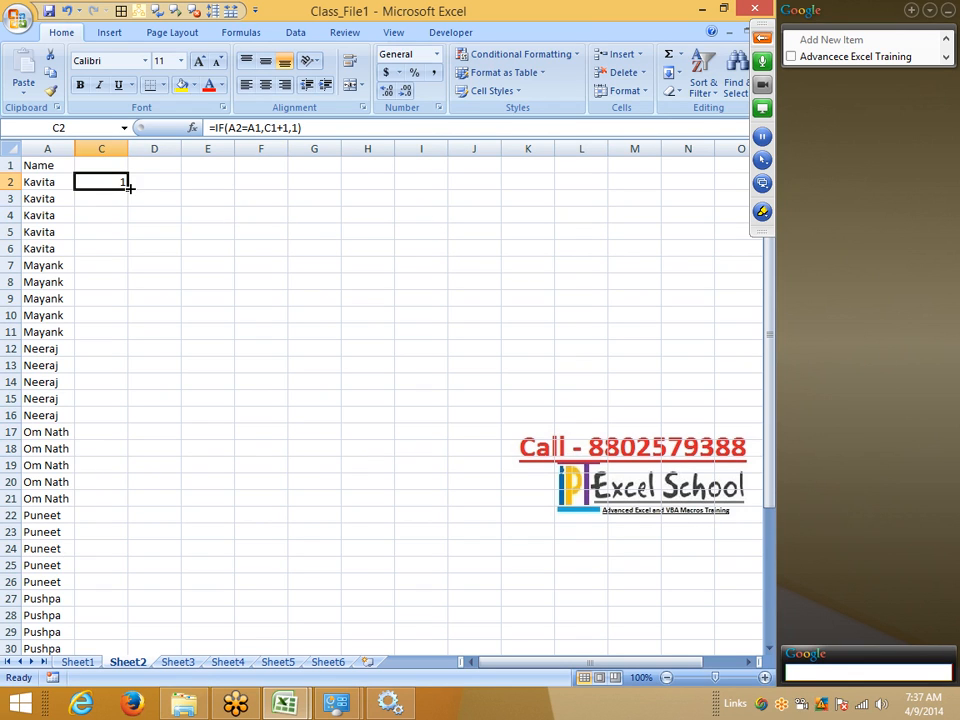
{"action": "double_click", "coordinate": [127, 190]}
{"action": "left_click_drag", "start_coordinate": [117, 194], "coordinate": [112, 374]}
{"action": "left_click", "coordinate": [110, 266]}
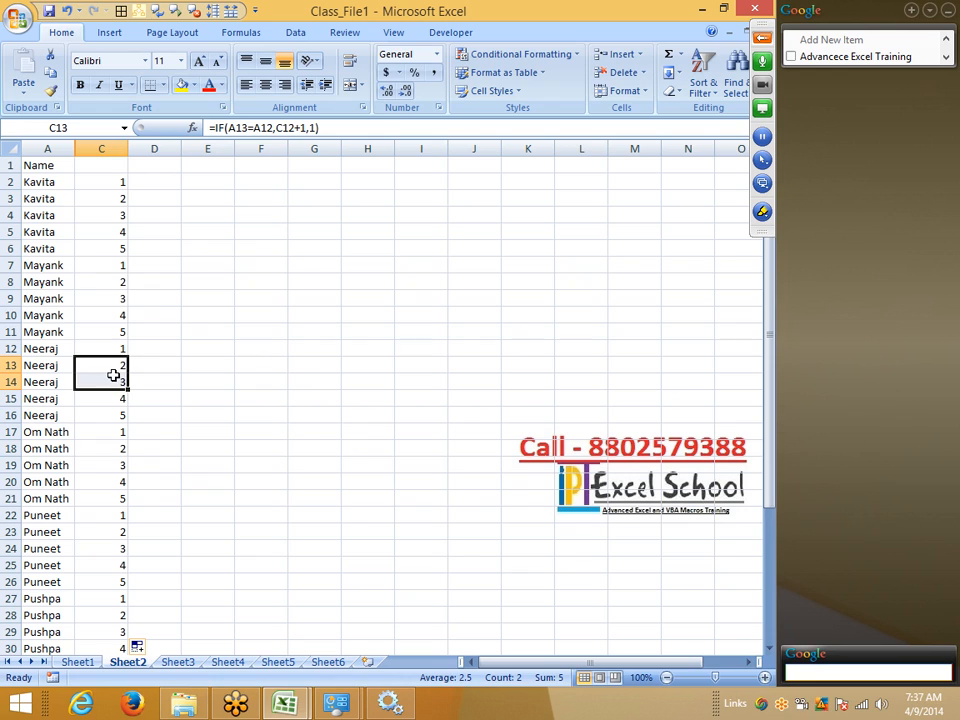
{"action": "left_click", "coordinate": [114, 181]}
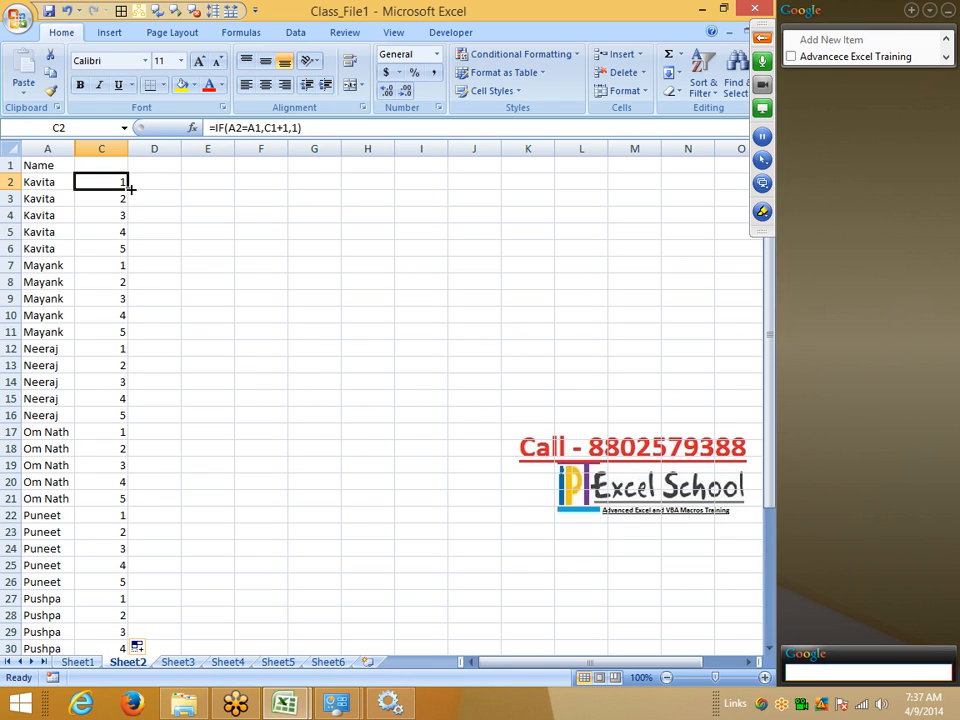
{"action": "left_click", "coordinate": [41, 146]}
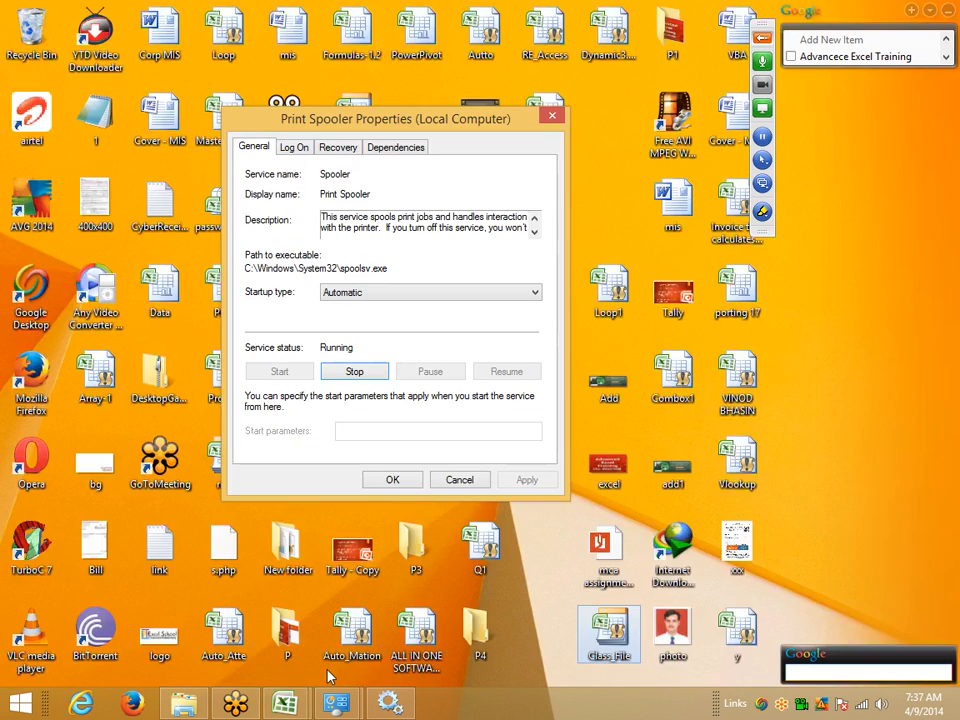
Close the Print Spooler properties and open the mis Word document from the desktop.
{"action": "left_click", "coordinate": [394, 481]}
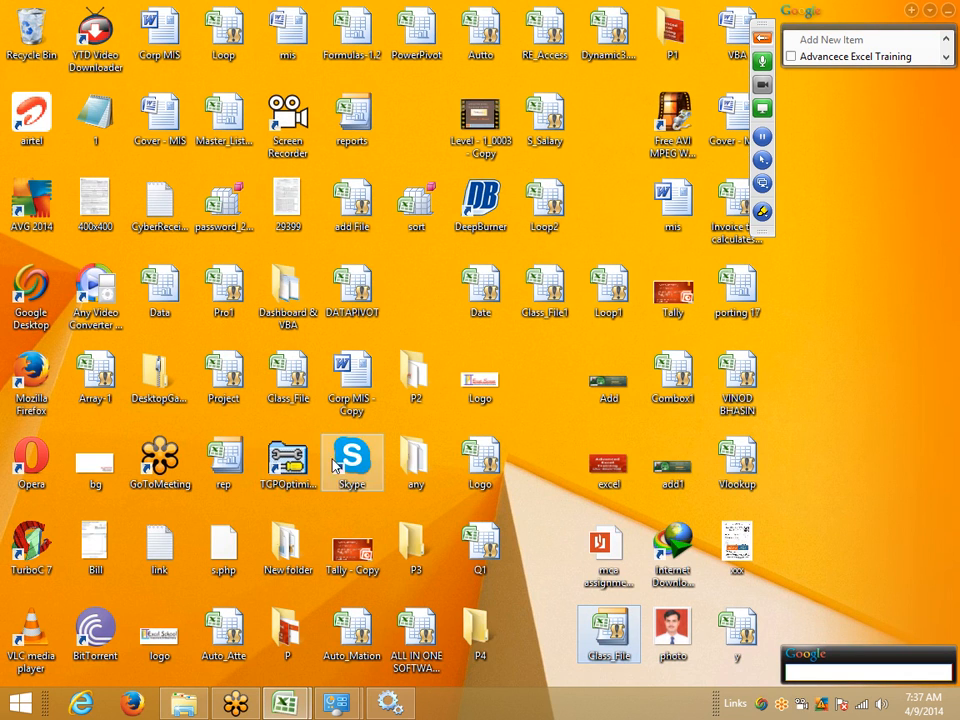
{"action": "left_click", "coordinate": [350, 400]}
{"action": "key", "text": "m"}
{"action": "key", "text": "m"}
{"action": "key", "text": "m"}
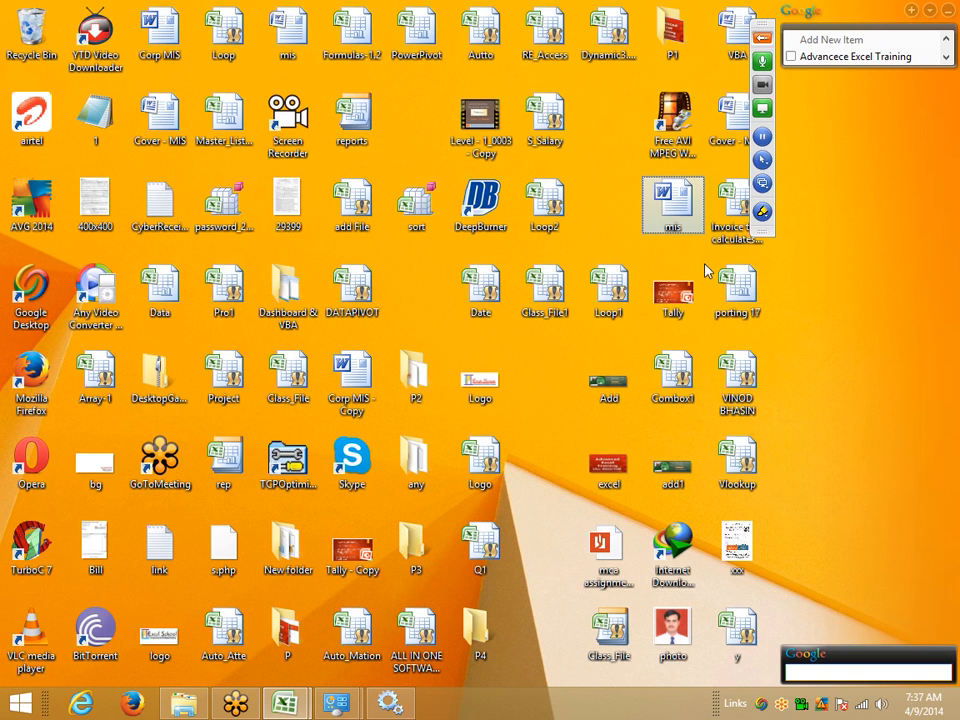
{"action": "double_click", "coordinate": [671, 208]}
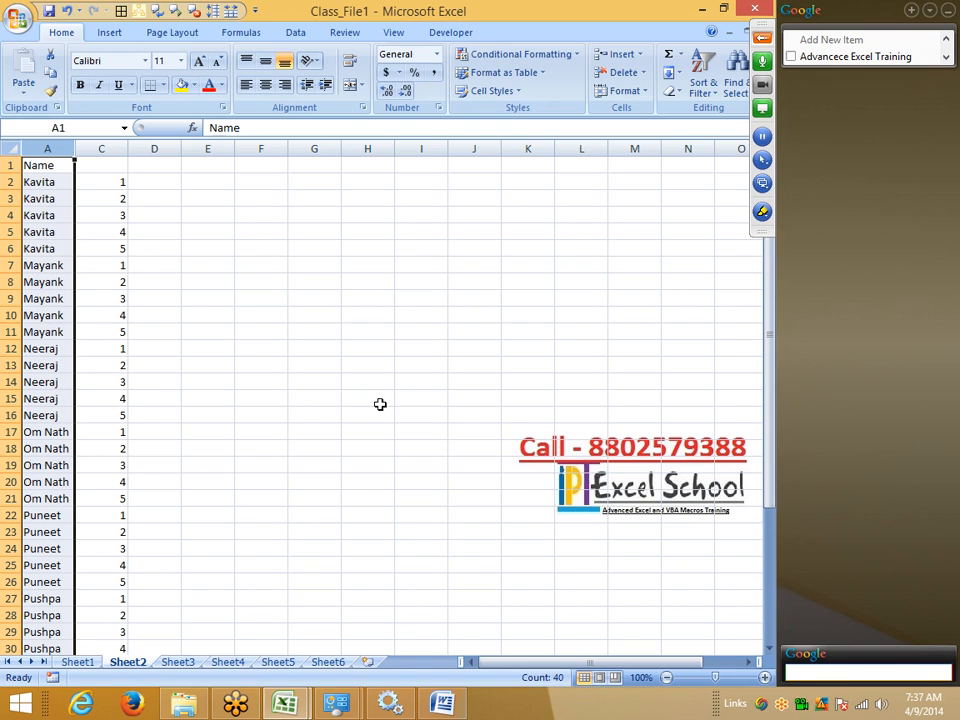
Review the numbering results in column C of the Excel sheet and hide that column.
{"action": "left_click", "coordinate": [220, 410]}
{"action": "left_click", "coordinate": [118, 198]}
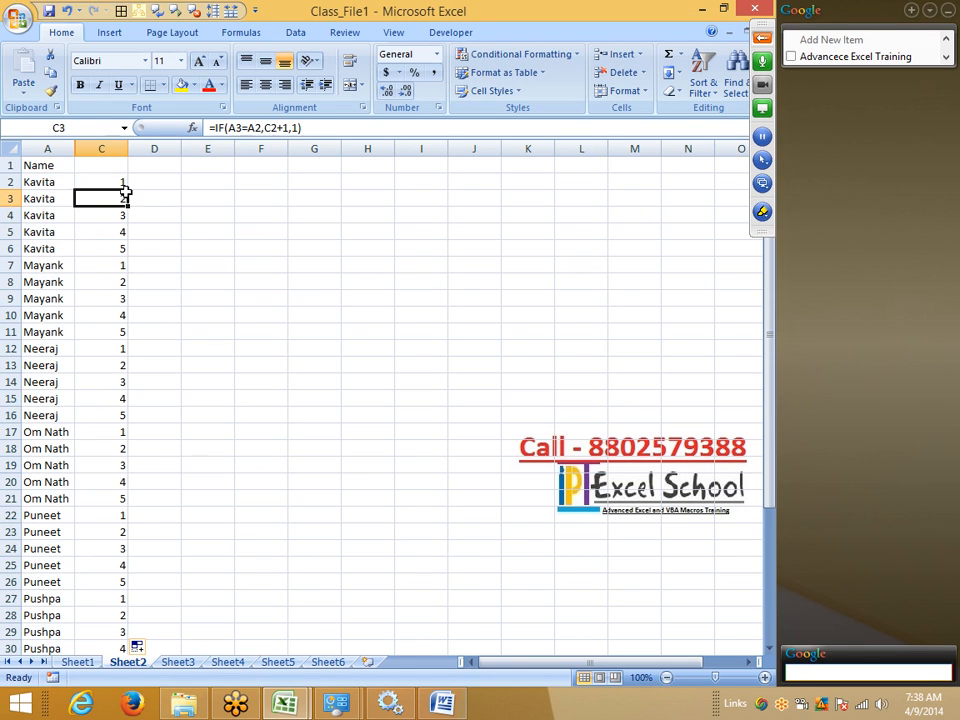
{"action": "scroll", "coordinate": [150, 482], "scroll_direction": "down", "scroll_amount": 5}
{"action": "scroll", "coordinate": [151, 483], "scroll_direction": "up", "scroll_amount": 2}
{"action": "scroll", "coordinate": [151, 482], "scroll_direction": "up", "scroll_amount": 3}
{"action": "left_click", "coordinate": [101, 148]}
{"action": "right_click", "coordinate": [101, 148]}
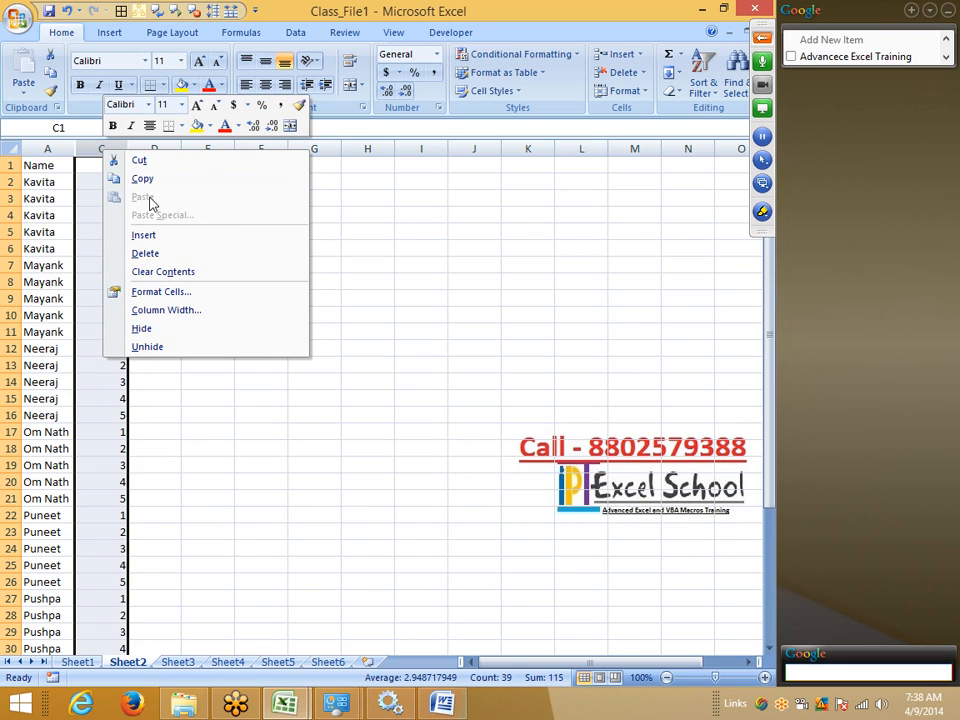
{"action": "left_click", "coordinate": [148, 328]}
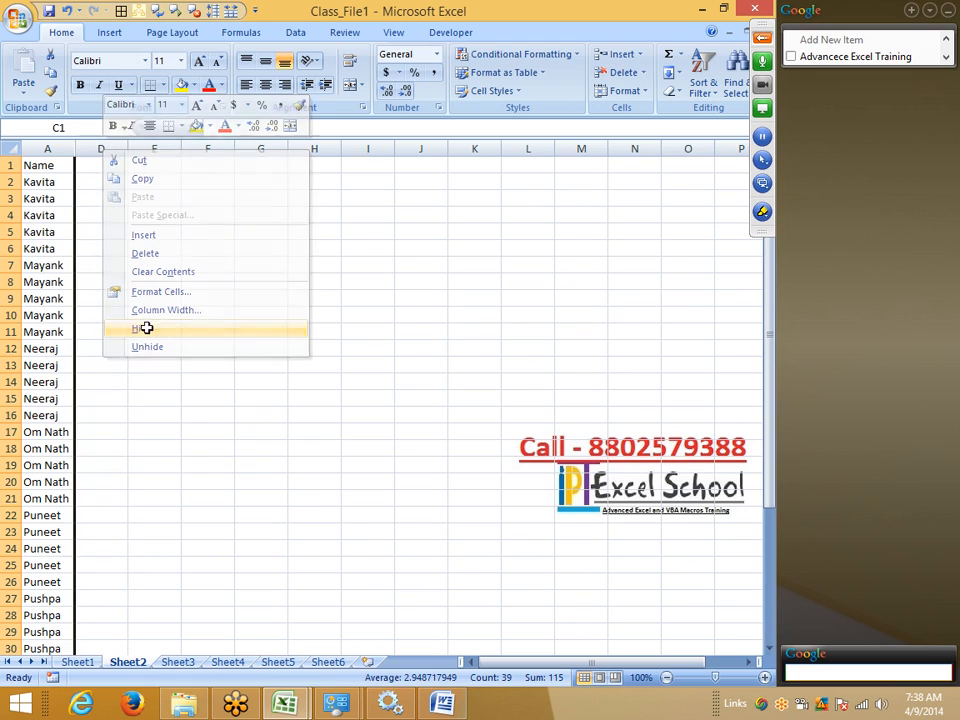
{"action": "left_click", "coordinate": [47, 148]}
{"action": "left_click", "coordinate": [70, 181]}
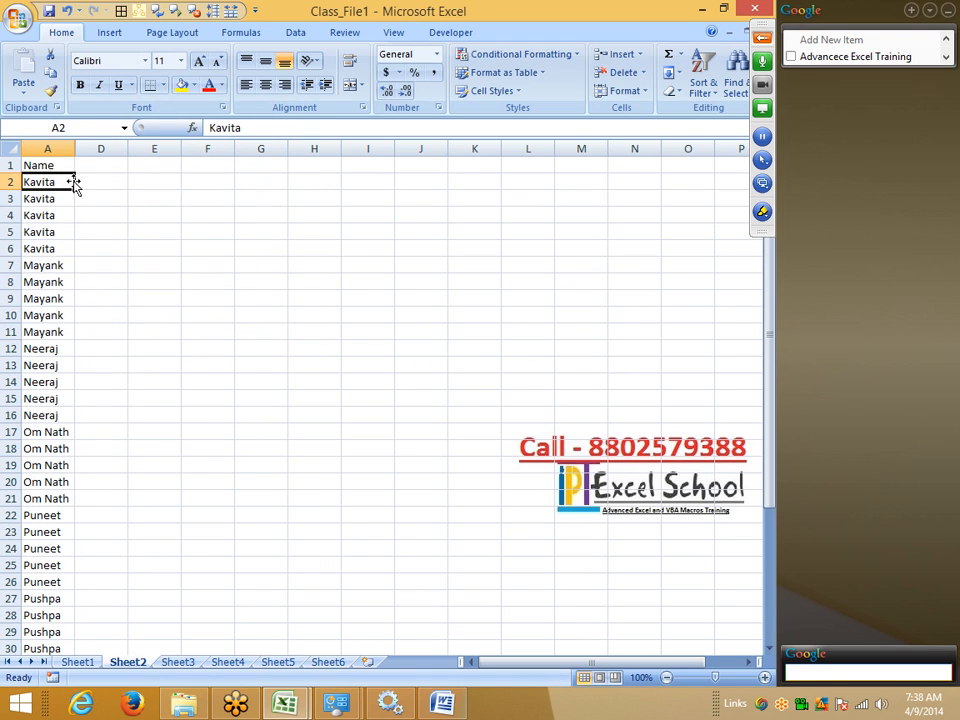
{"action": "left_click", "coordinate": [85, 180]}
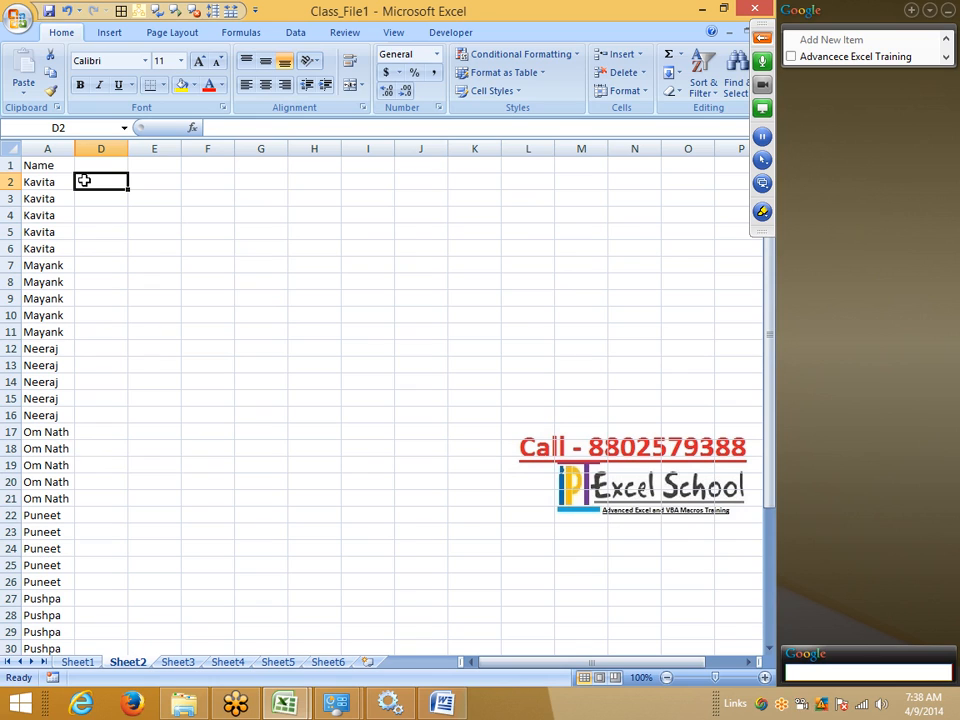
{"action": "left_click_drag", "start_coordinate": [84, 180], "coordinate": [84, 196]}
{"action": "key", "text": "Up"}
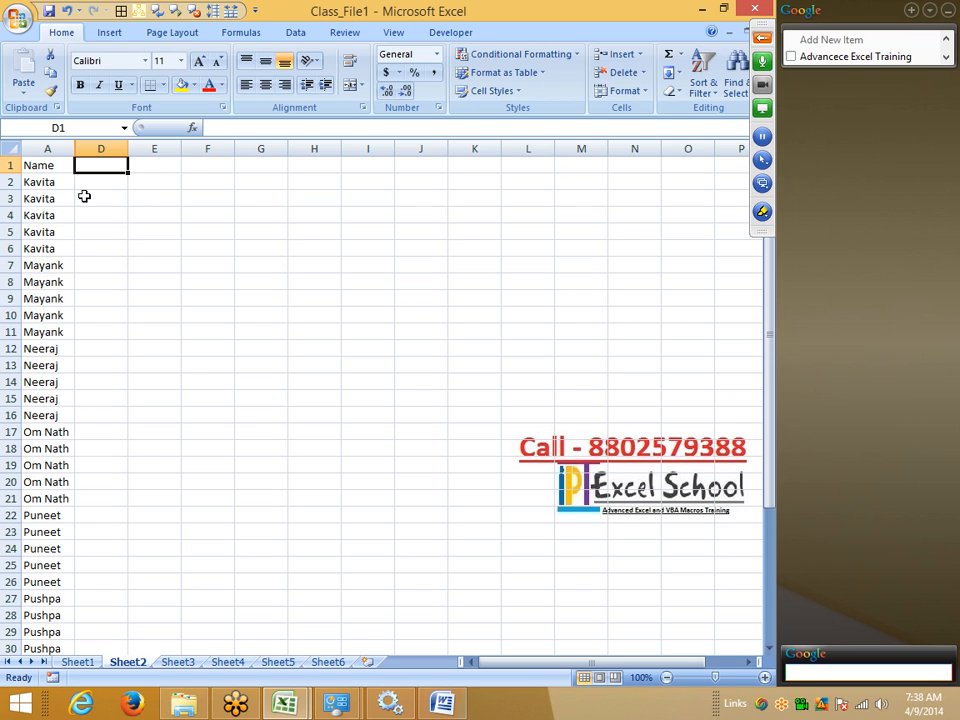
{"action": "key", "text": "Down"}
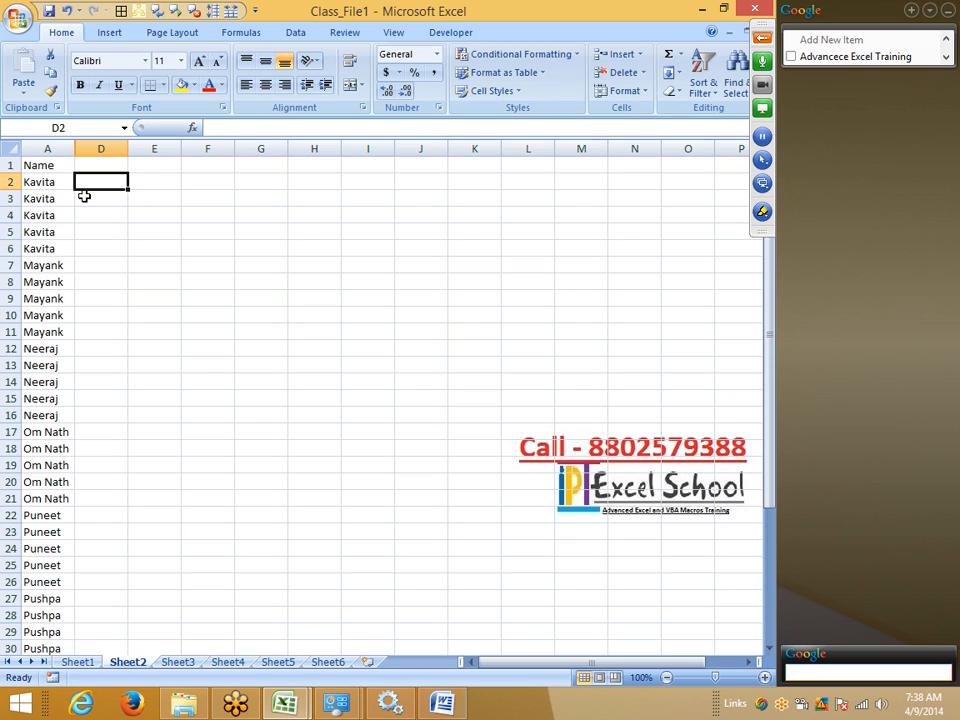
{"action": "key", "text": "Left"}
{"action": "key", "text": "ctrl+shift+Down"}
{"action": "key", "text": "ctrl+Home"}
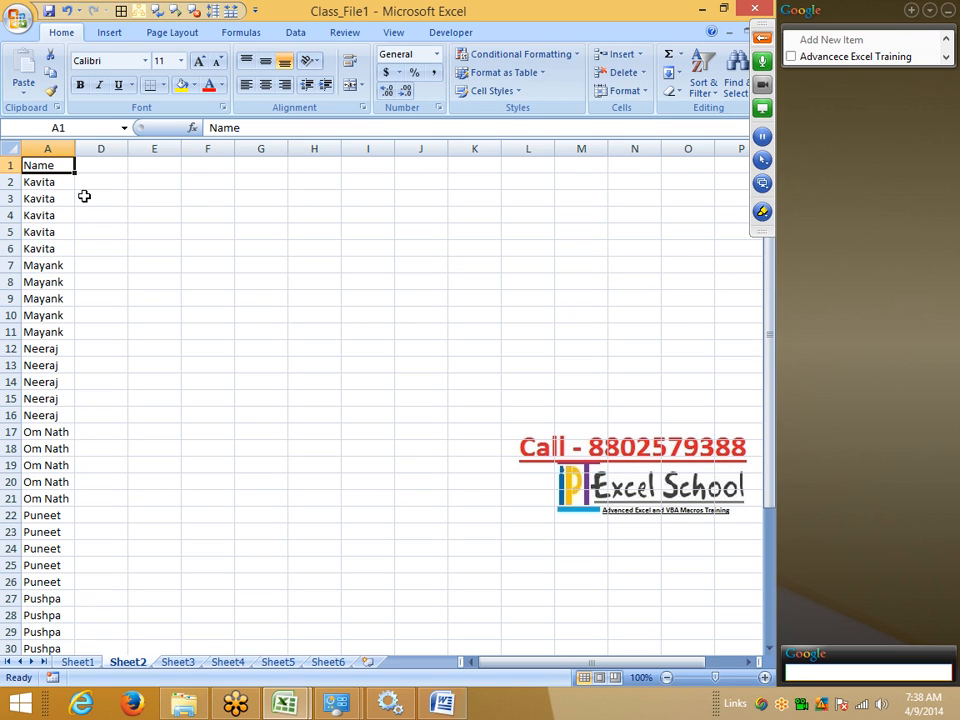
Enter the formula =IF(A2=A1,D1,D1+1) in cell D2 to give each name group one shared serial number.
{"action": "key", "text": "Right"}
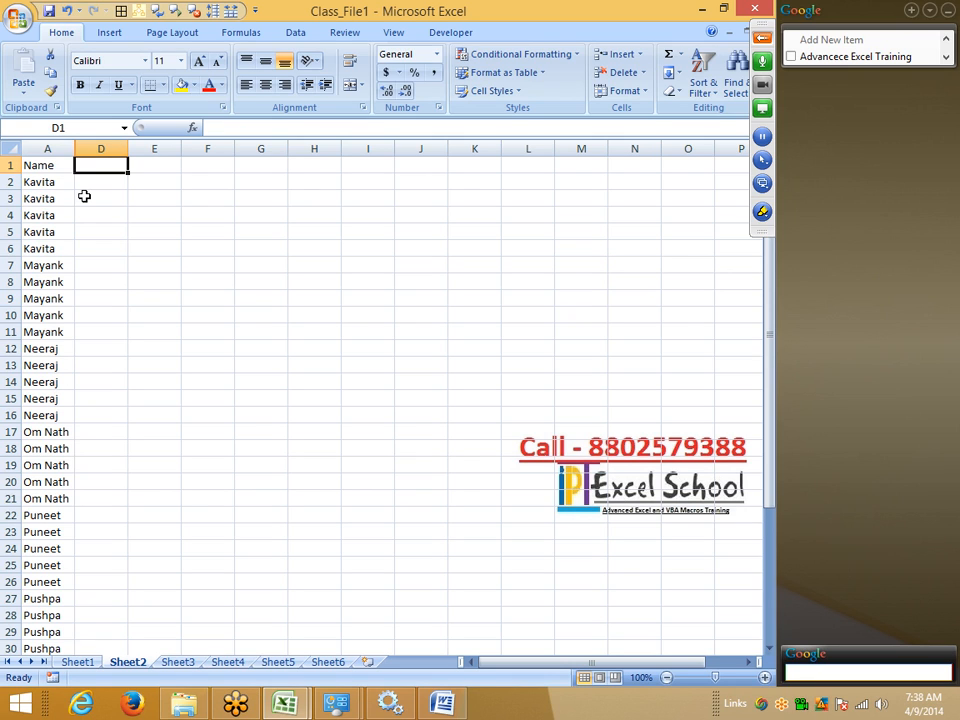
{"action": "key", "text": "Down"}
{"action": "type", "text": "=if"}
{"action": "key", "text": "Tab"}
{"action": "key", "text": "Left"}
{"action": "type", "text": "="}
{"action": "key", "text": "Up"}
{"action": "key", "text": "Left"}
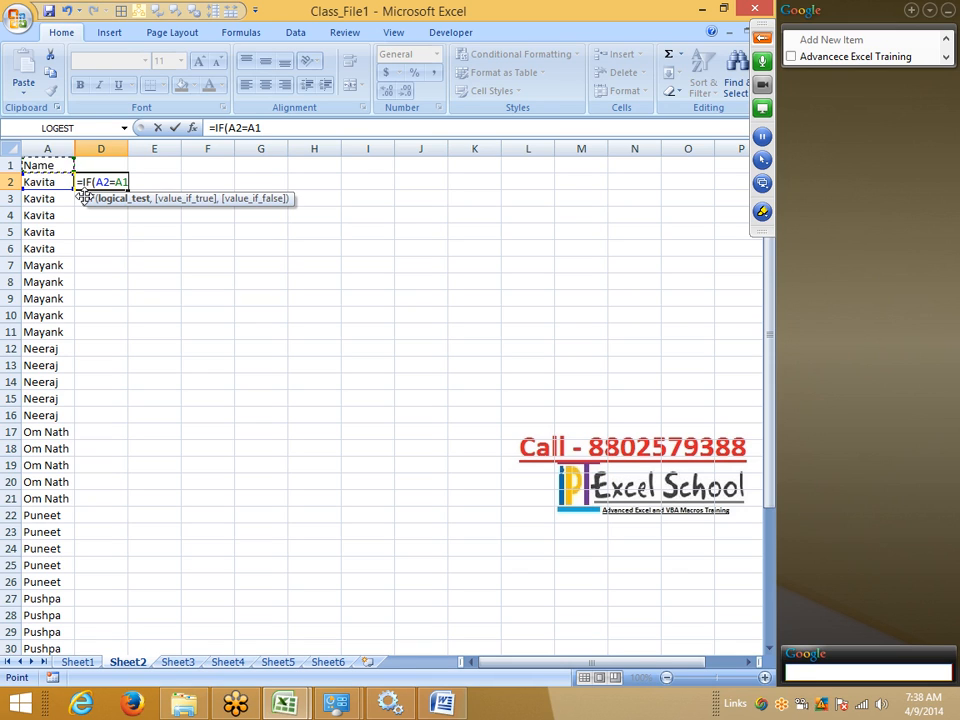
{"action": "type", "text": ","}
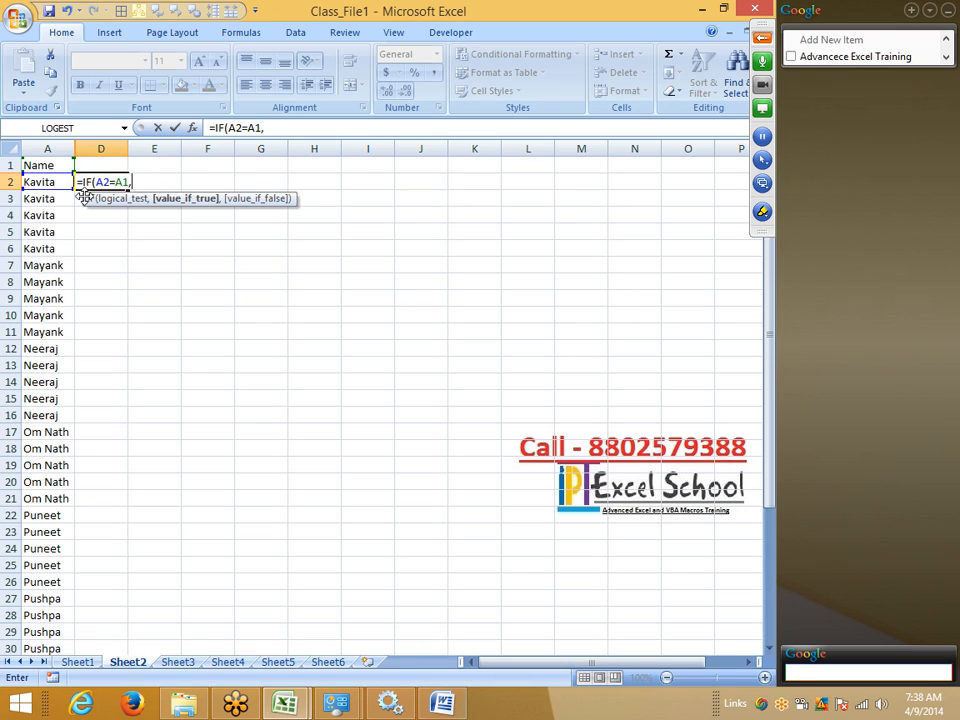
{"action": "type", "text": "D1"}
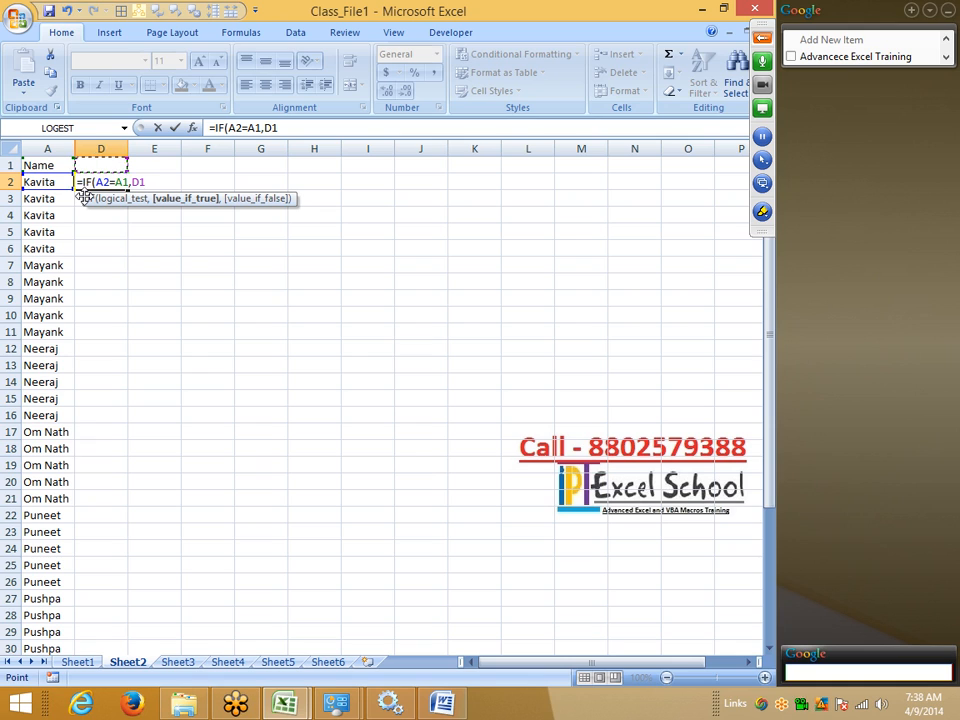
{"action": "type", "text": ",D1+1"}
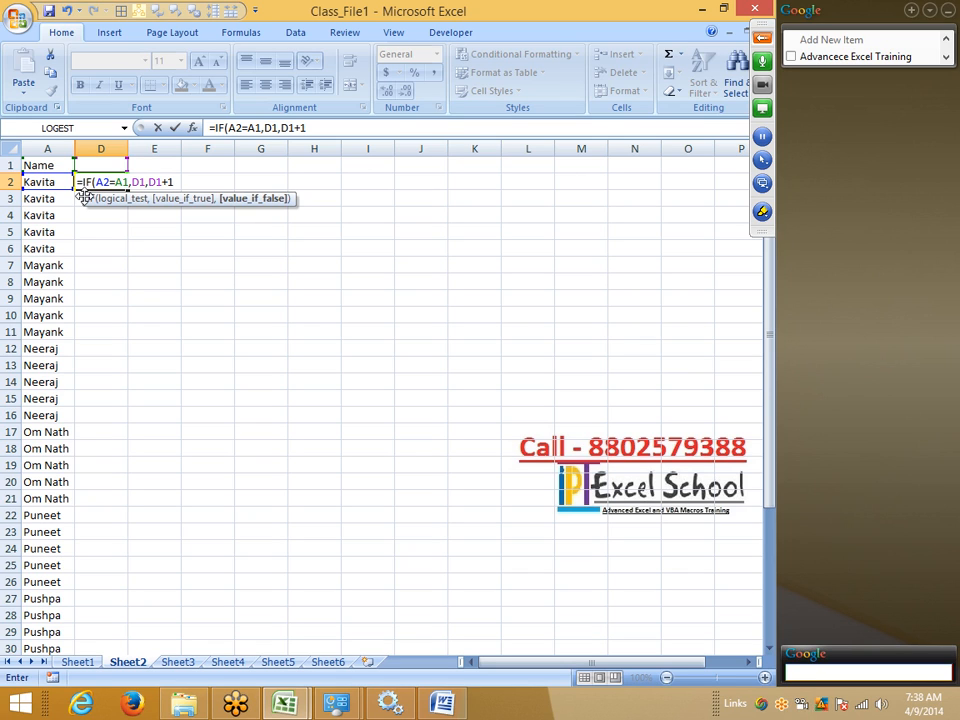
{"action": "key", "text": "Return"}
{"action": "key", "text": "Up"}
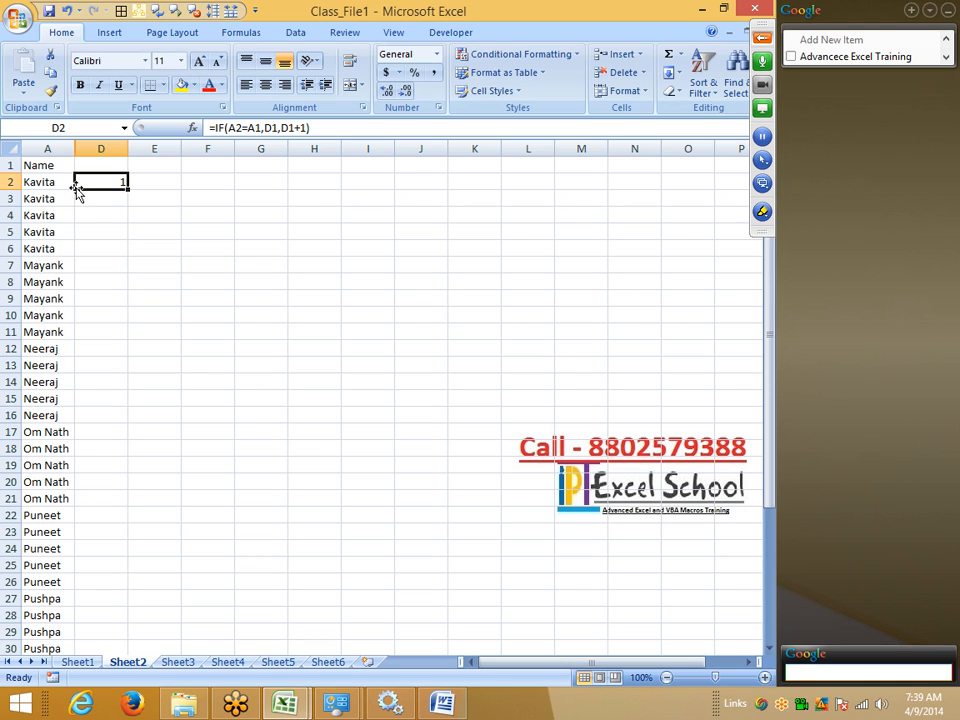
Review the group serial formula in D2 and fill it down column D for the whole name list.
{"action": "left_click", "coordinate": [250, 128]}
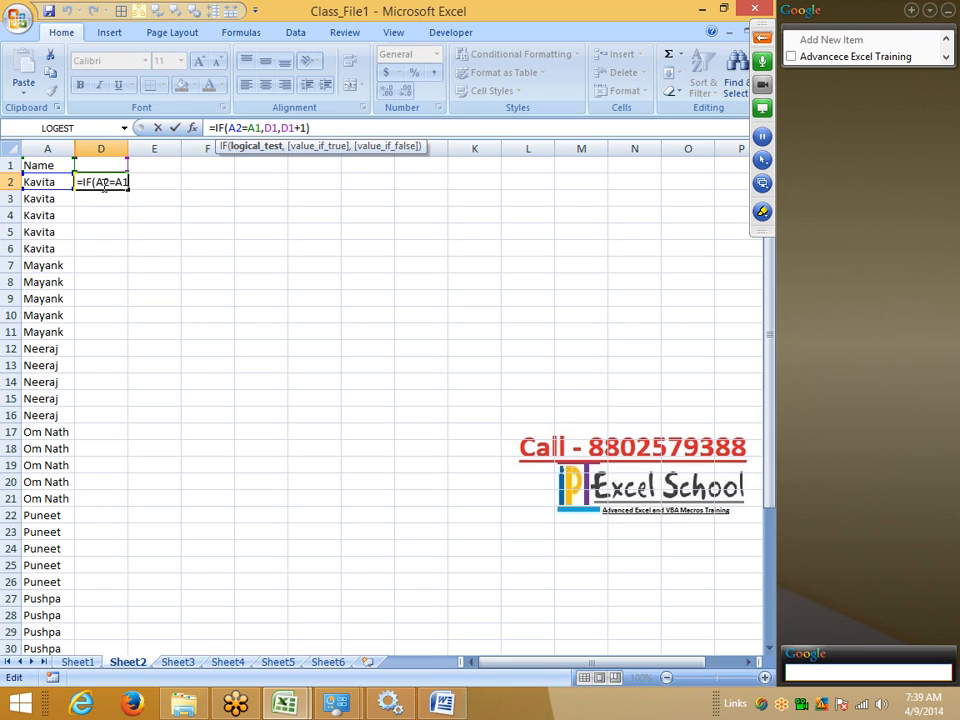
{"action": "key", "text": "ctrl+Return"}
{"action": "double_click", "coordinate": [128, 190]}
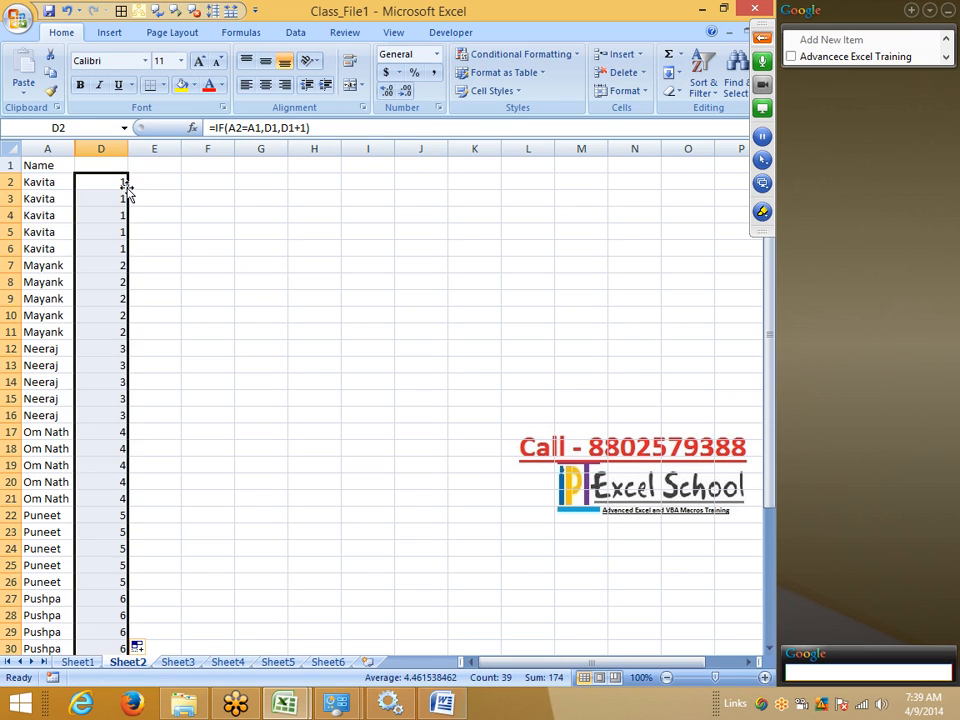
Examine the cell references of the filled formulas in D3 and D7 to see how the group number carries over or increases.
{"action": "left_click", "coordinate": [118, 185]}
{"action": "left_click", "coordinate": [118, 209]}
{"action": "double_click", "coordinate": [117, 198]}
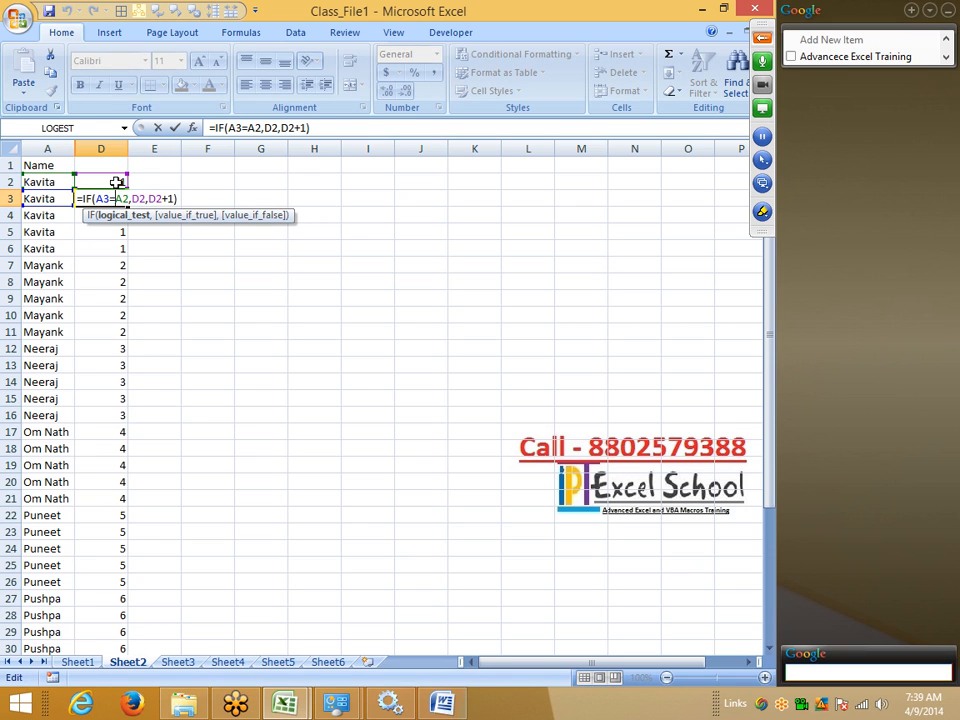
{"action": "key", "text": "Escape"}
{"action": "left_click", "coordinate": [116, 250]}
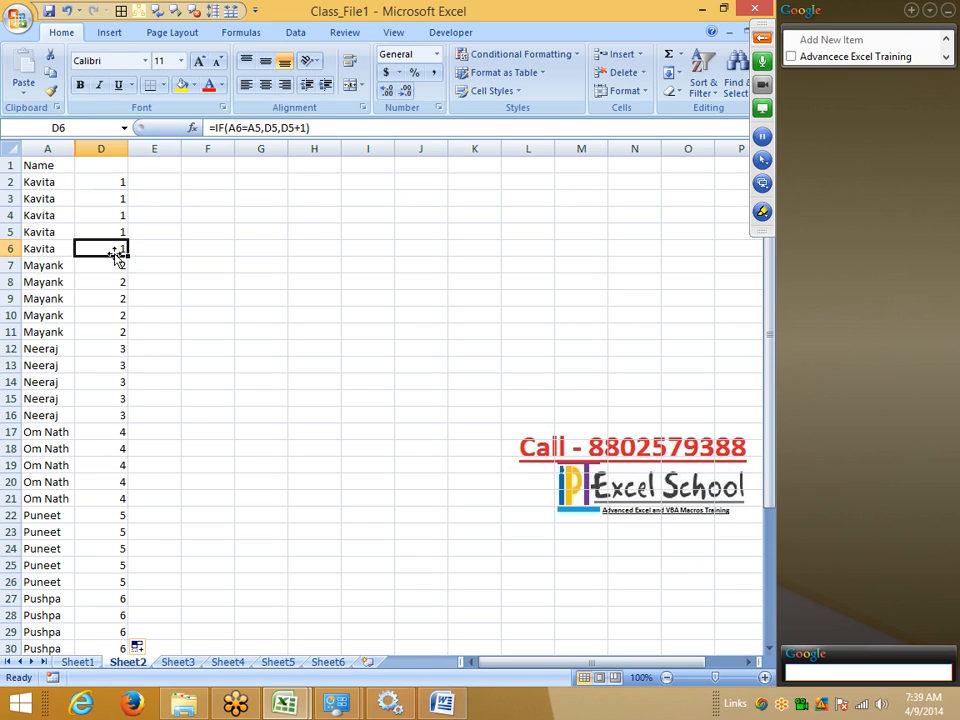
{"action": "left_click", "coordinate": [116, 263]}
{"action": "double_click", "coordinate": [116, 263]}
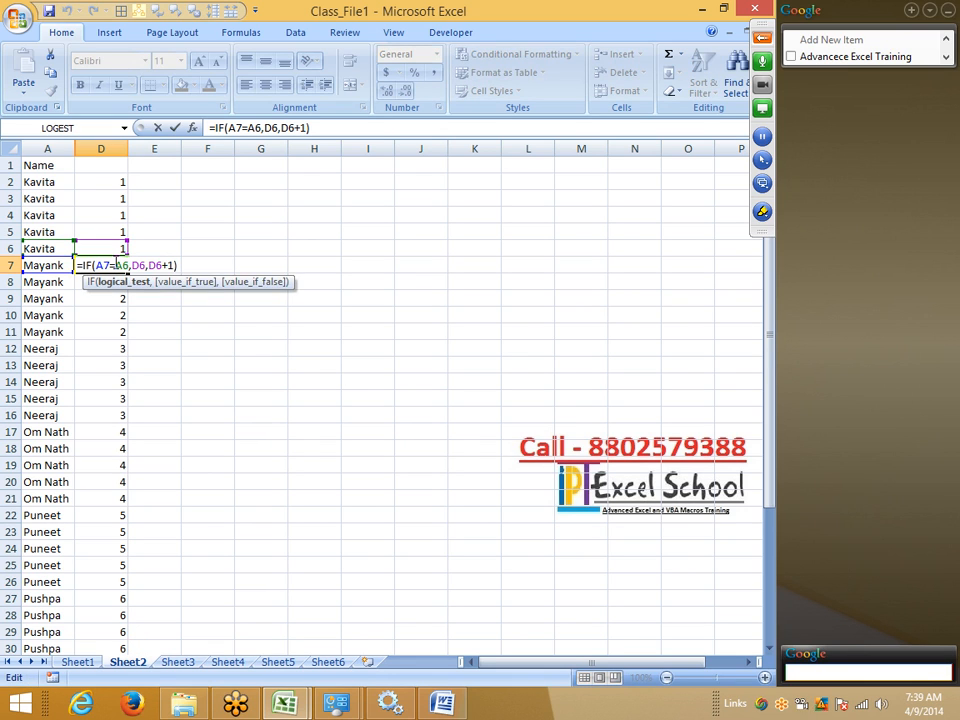
{"action": "key", "text": "Escape"}
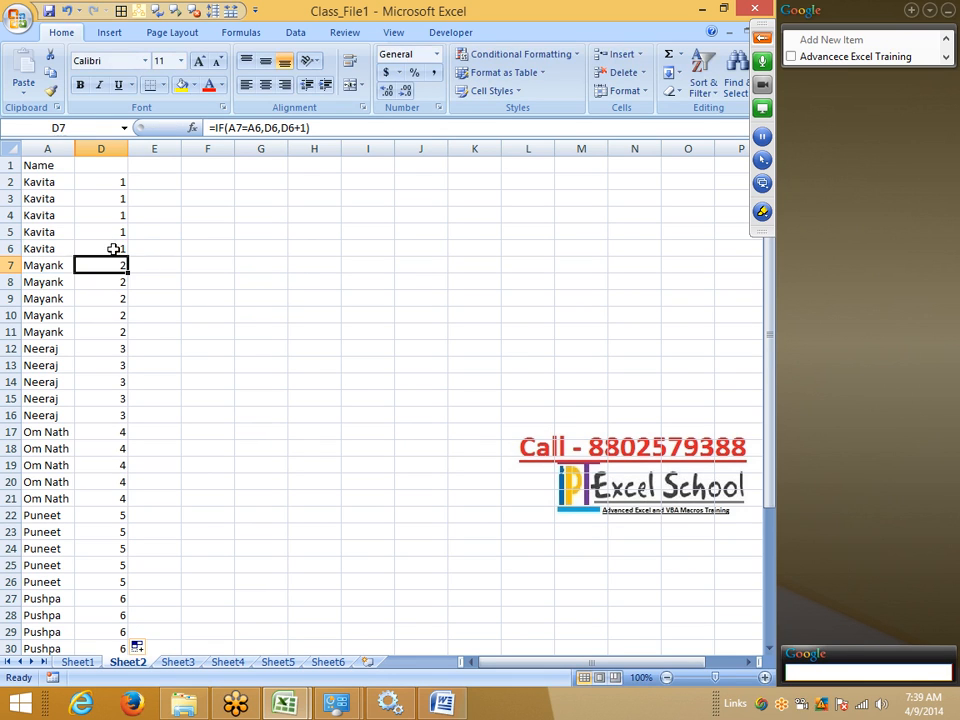
Enter =MAX(D:D) in cell E2 to get the highest group number.
{"action": "left_click", "coordinate": [157, 179]}
{"action": "type", "text": "=ma"}
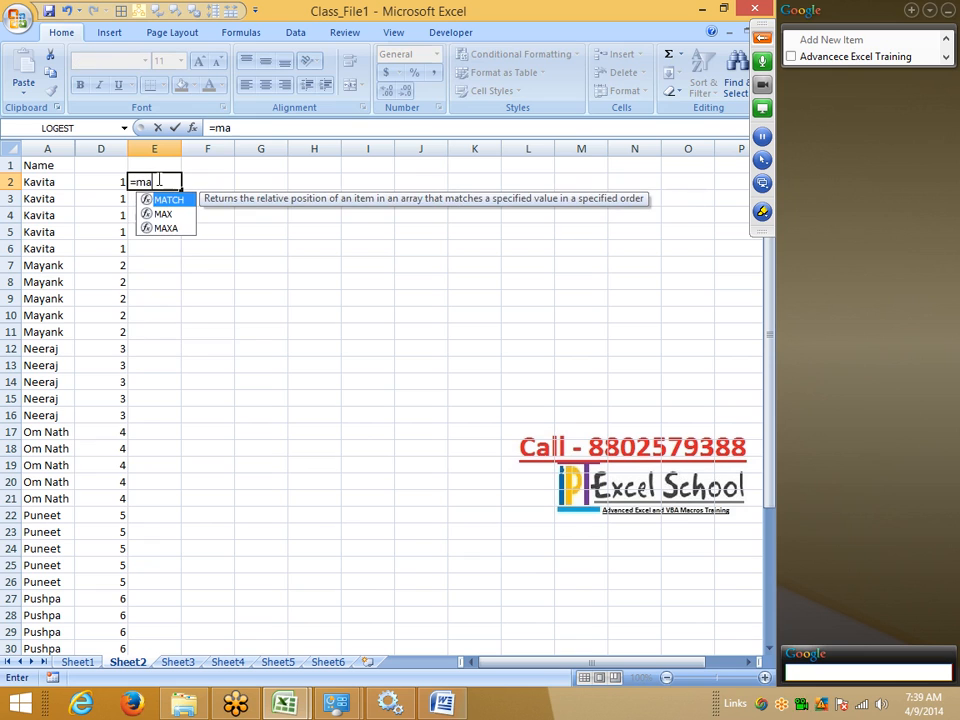
{"action": "key", "text": "Down"}
{"action": "key", "text": "Tab"}
{"action": "key", "text": "Left"}
{"action": "key", "text": "ctrl+space"}
{"action": "key", "text": "Return"}
{"action": "key", "text": "Up"}
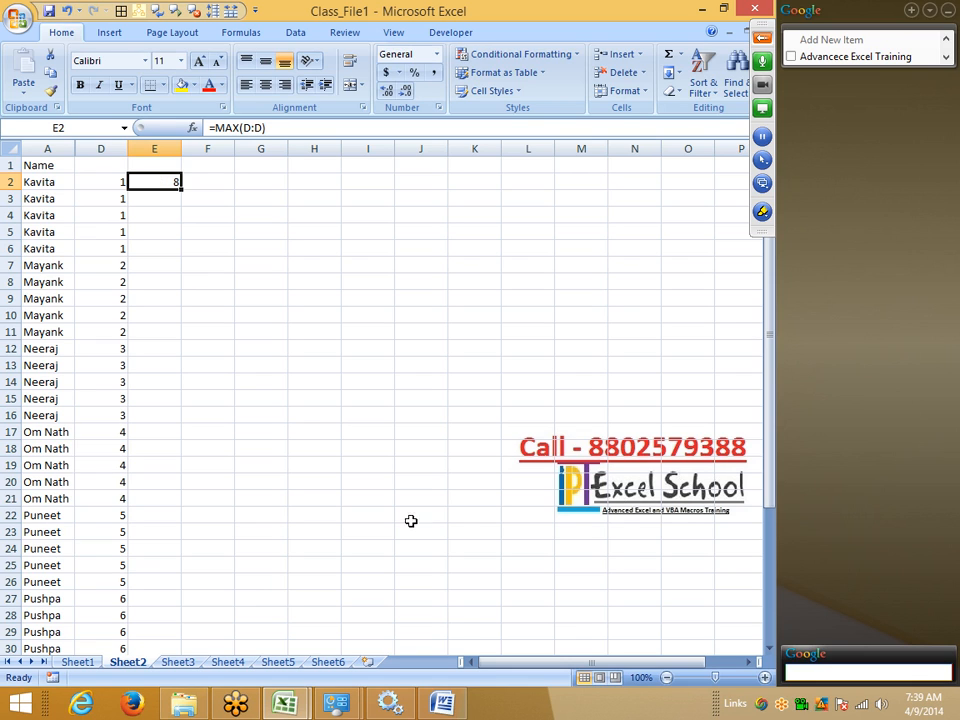
Switch to the mis document in Word and print it on both sides with the HP LaserJet M4345 MFP PS.
{"action": "mouse_move", "coordinate": [453, 710]}
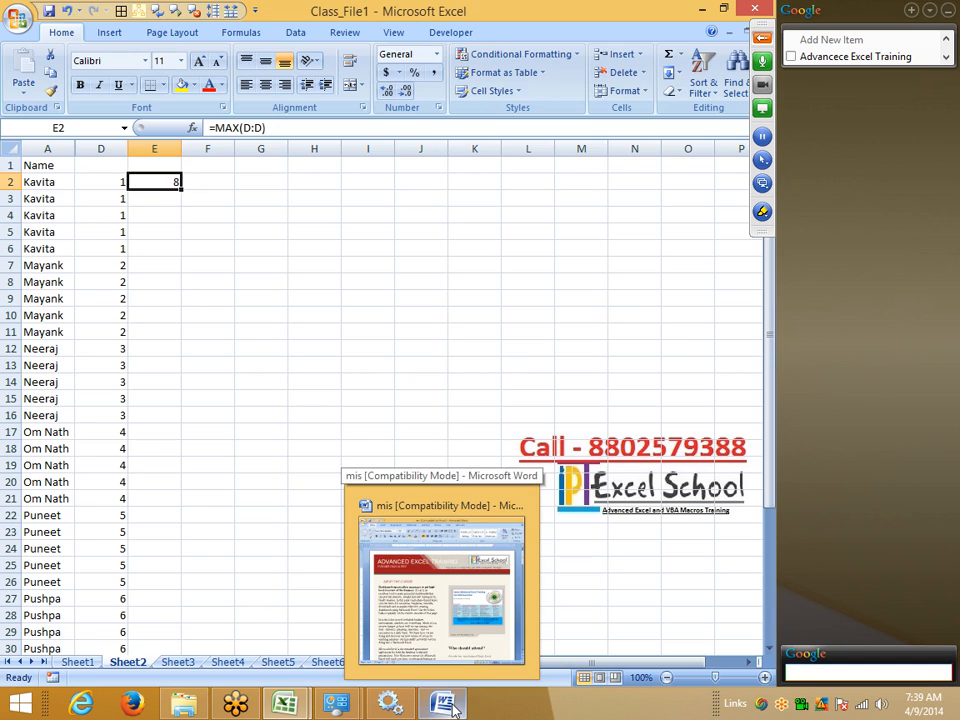
{"action": "left_click", "coordinate": [420, 610]}
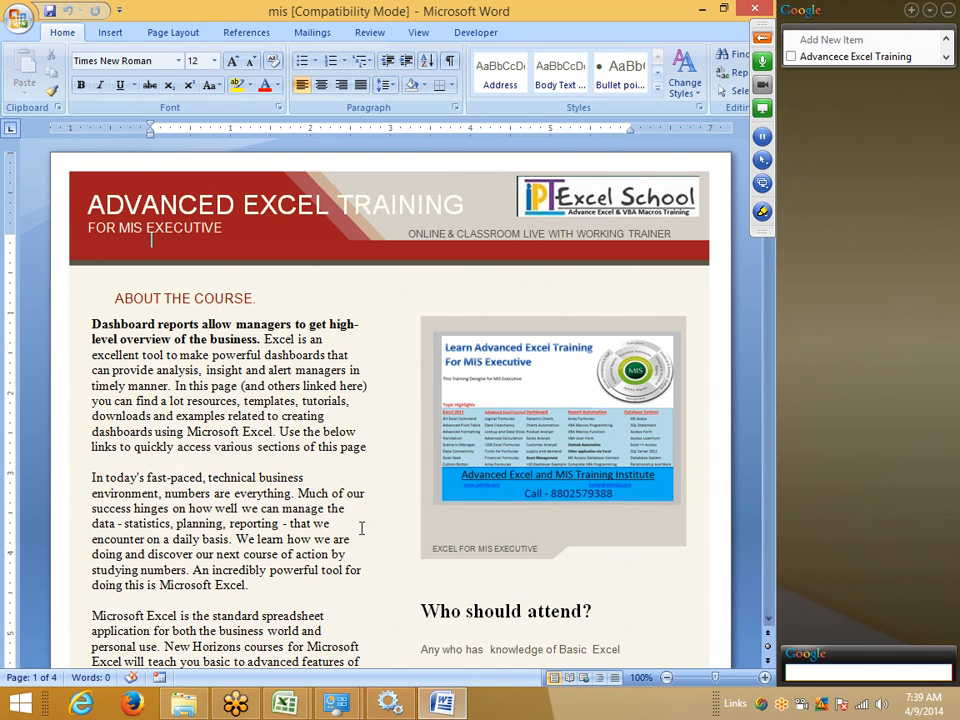
{"action": "key", "text": "ctrl+p"}
{"action": "left_click", "coordinate": [566, 208]}
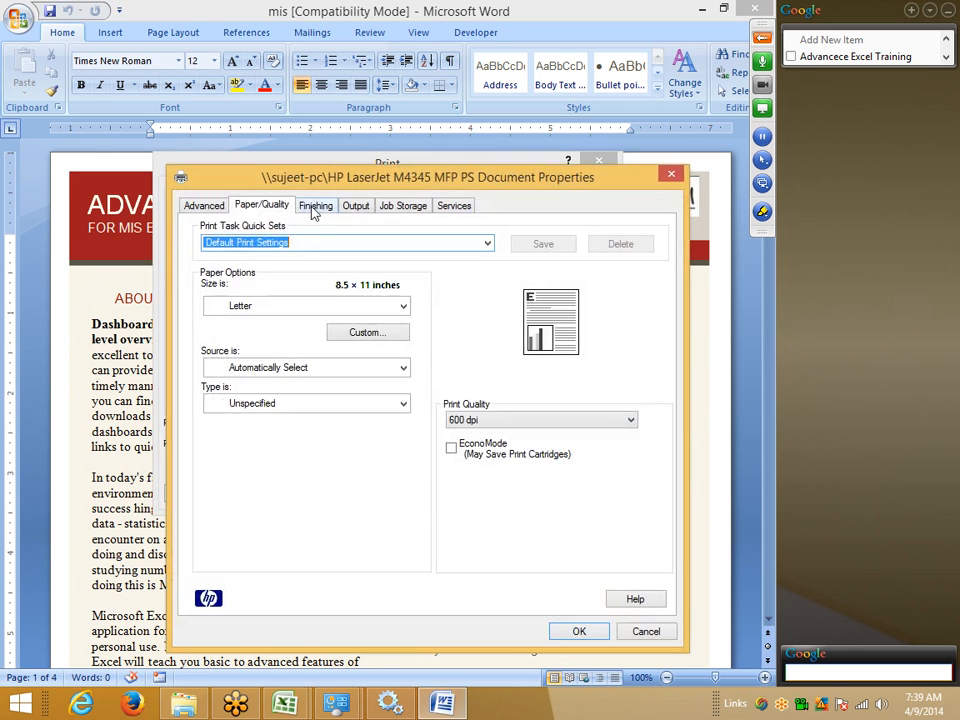
{"action": "left_click", "coordinate": [315, 205]}
{"action": "left_click", "coordinate": [203, 291]}
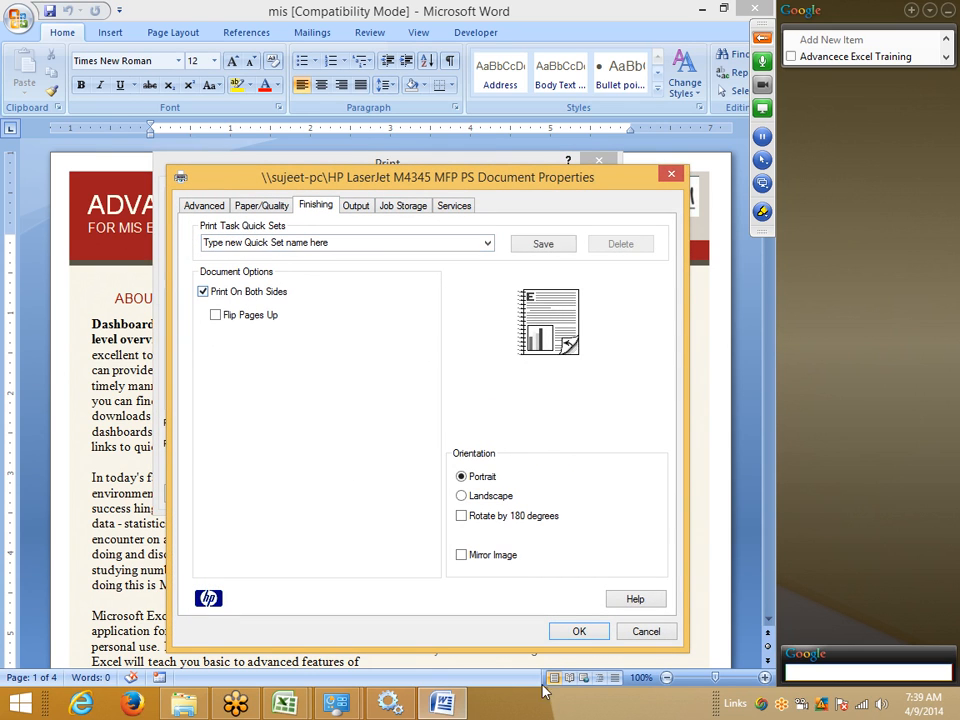
{"action": "left_click", "coordinate": [581, 632]}
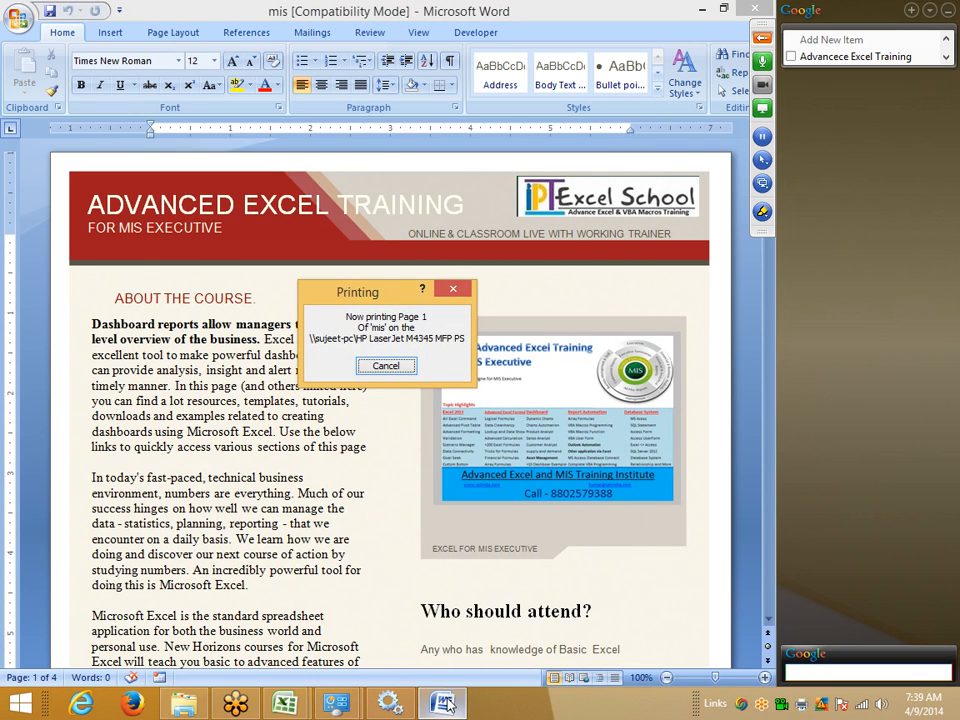
Switch back to the Class_File1 workbook in Excel and enter the heading Sales in cell A1 of Sheet3.
{"action": "left_click", "coordinate": [285, 704]}
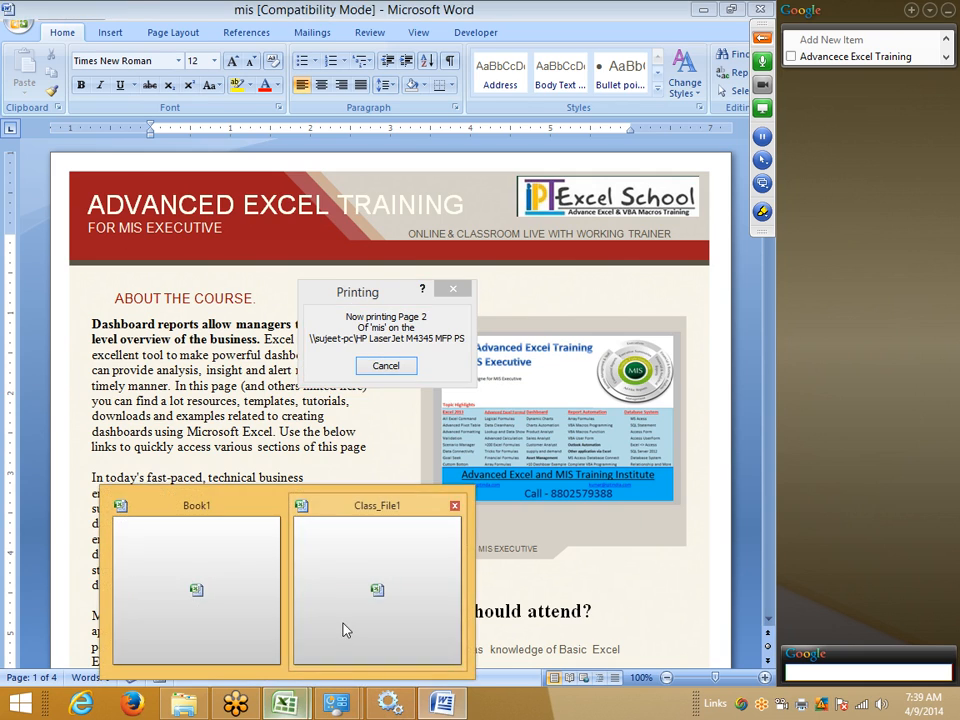
{"action": "left_click", "coordinate": [343, 630]}
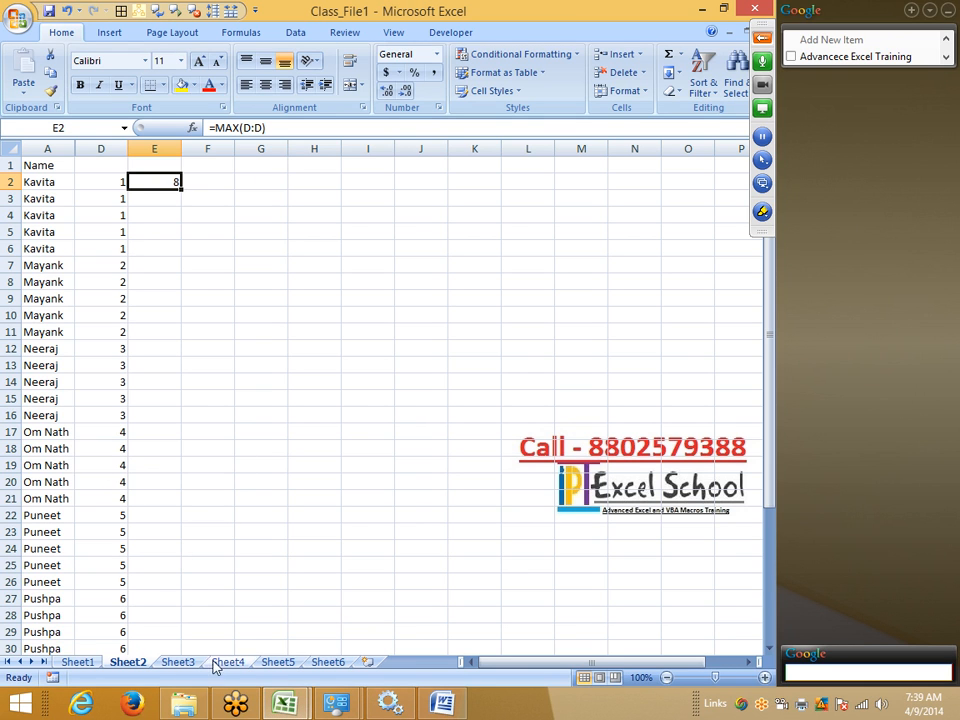
{"action": "left_click", "coordinate": [208, 397]}
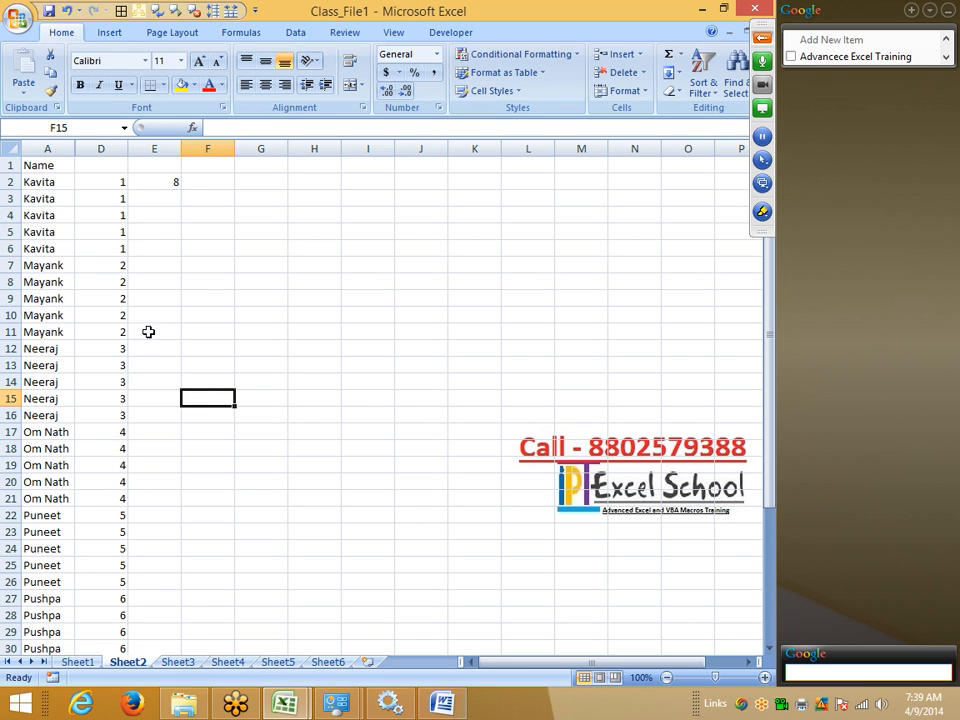
{"action": "left_click", "coordinate": [178, 662]}
{"action": "type", "text": "Sales"}
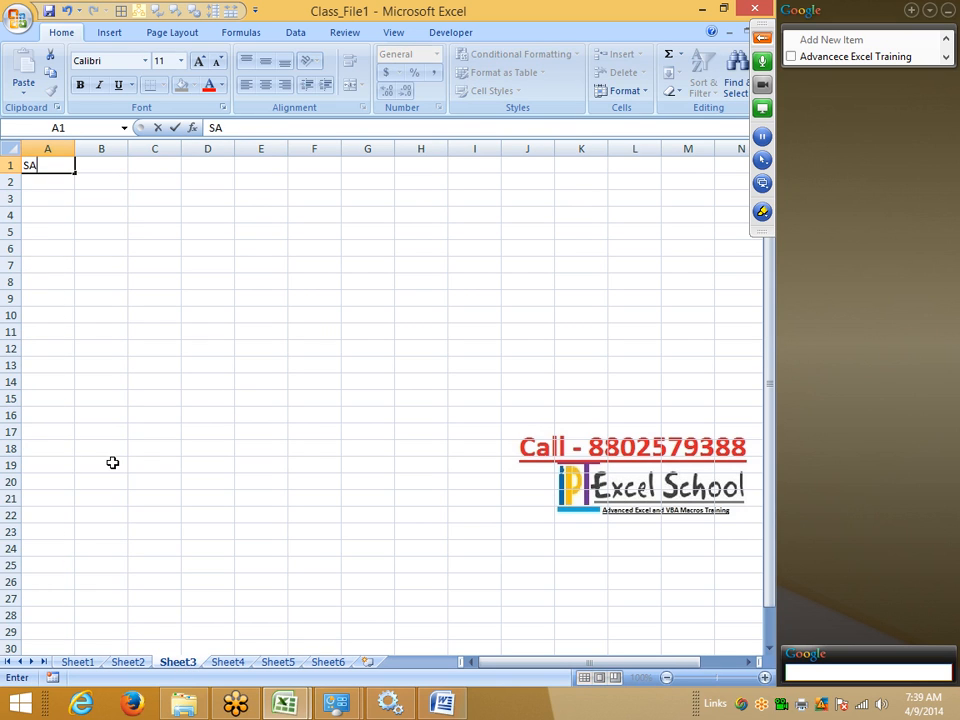
{"action": "key", "text": "Return"}
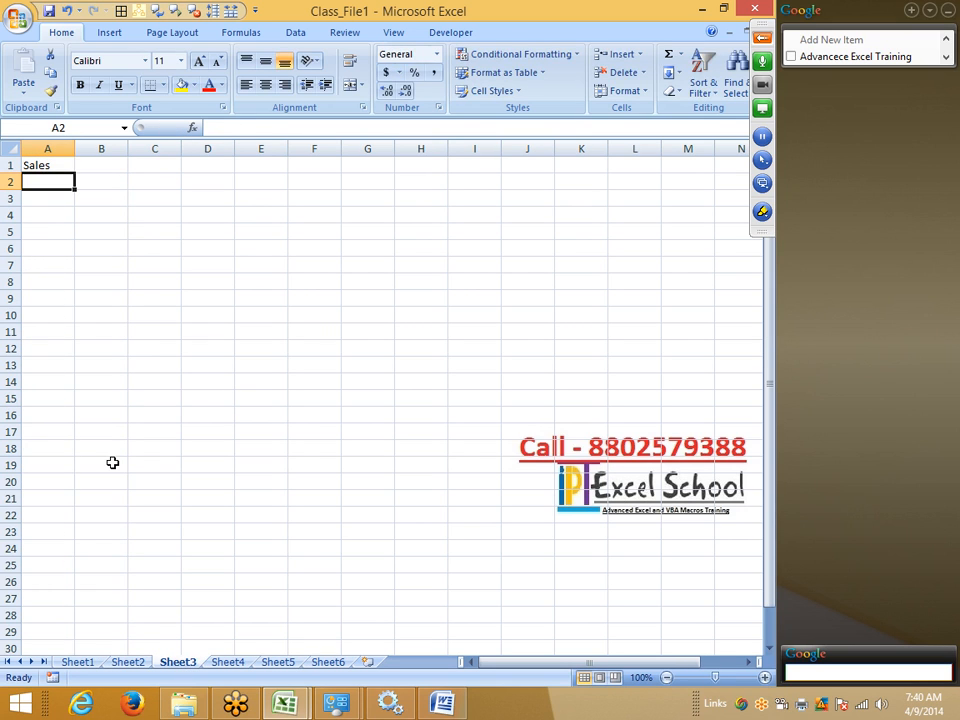
Enter =RANDBETWEEN(10,90) in cell A2 to generate a random sales figure.
{"action": "type", "text": "=ra"}
{"action": "key", "text": "Down"}
{"action": "key", "text": "Down"}
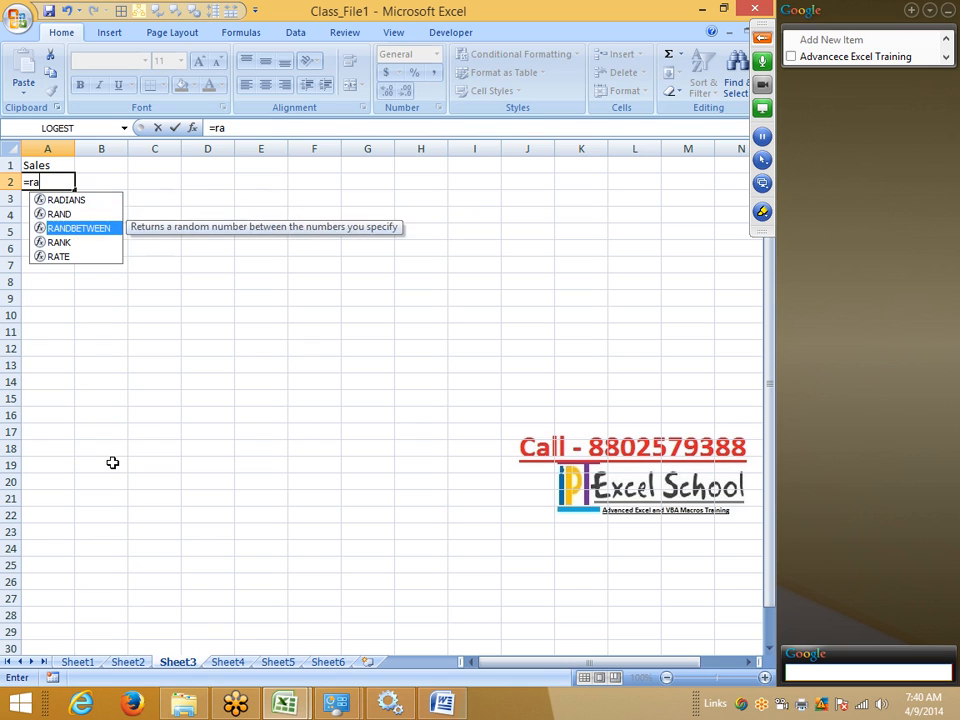
{"action": "key", "text": "Tab"}
{"action": "type", "text": "10,9"}
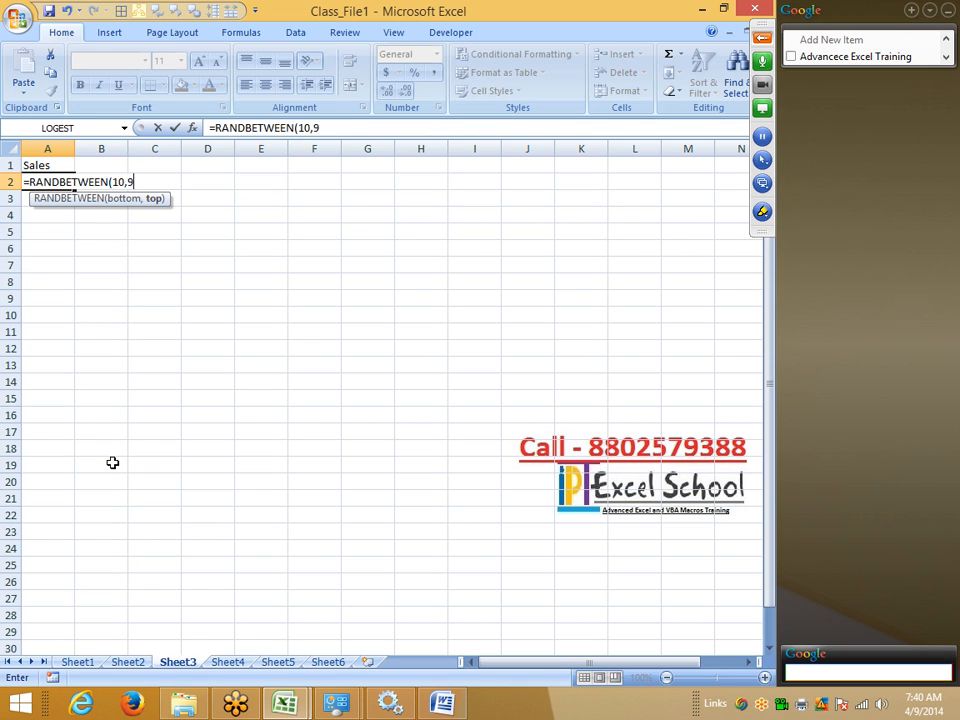
{"action": "type", "text": "0"}
{"action": "key", "text": "Return"}
Fill the random number formula from A2 down to A147.
{"action": "key", "text": "Up"}
{"action": "key", "text": "shift+Page_Down"}
{"action": "key", "text": "shift+Page_Down"}
{"action": "key", "text": "shift+Page_Down"}
{"action": "key", "text": "shift+Page_Down"}
{"action": "key", "text": "shift+Page_Down"}
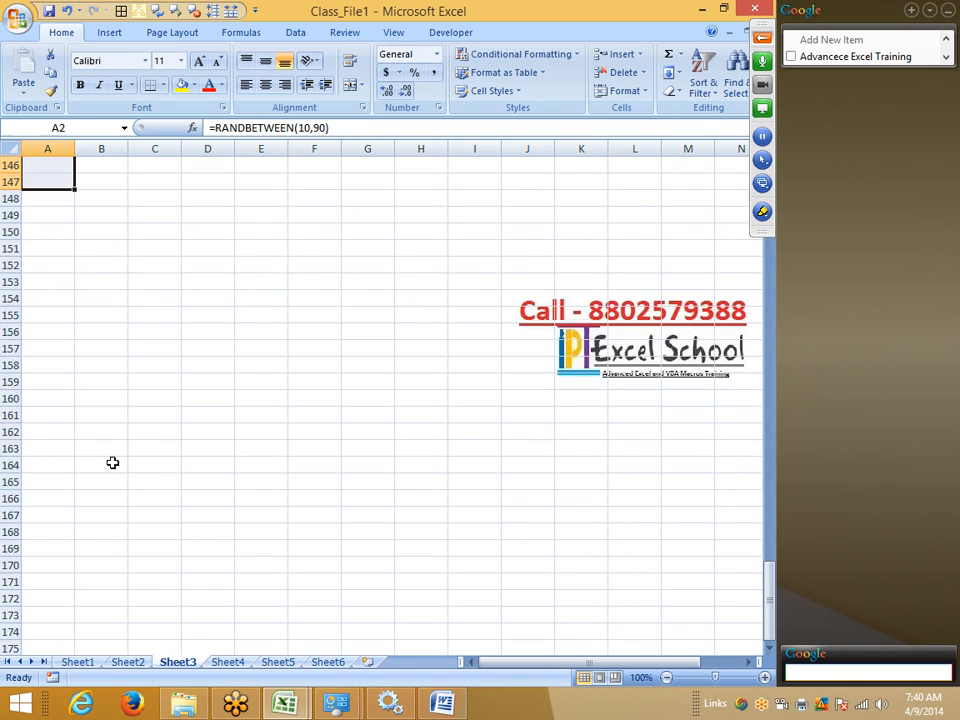
{"action": "key", "text": "ctrl+d"}
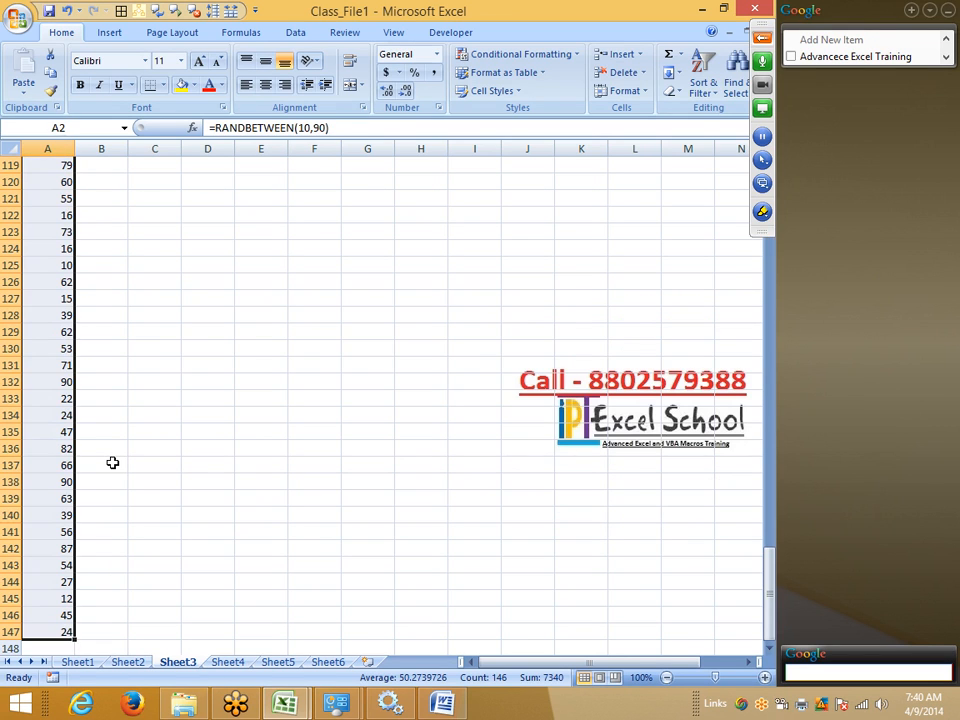
Replace the random number formulas in A2:A147 with their static values.
{"action": "key", "text": "ctrl+c"}
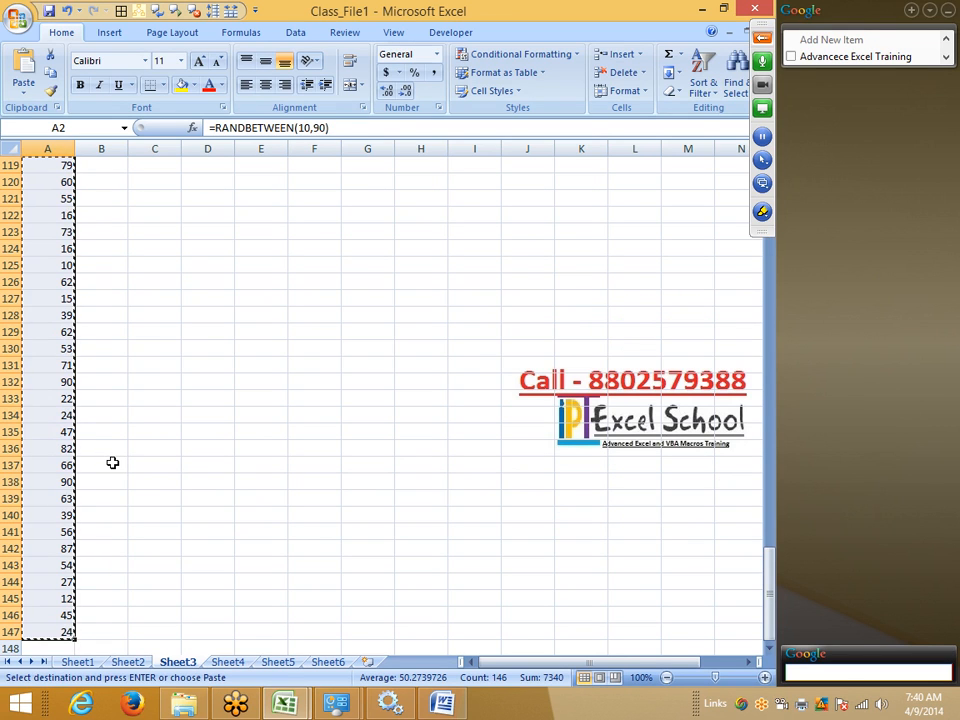
{"action": "left_click", "coordinate": [23, 88]}
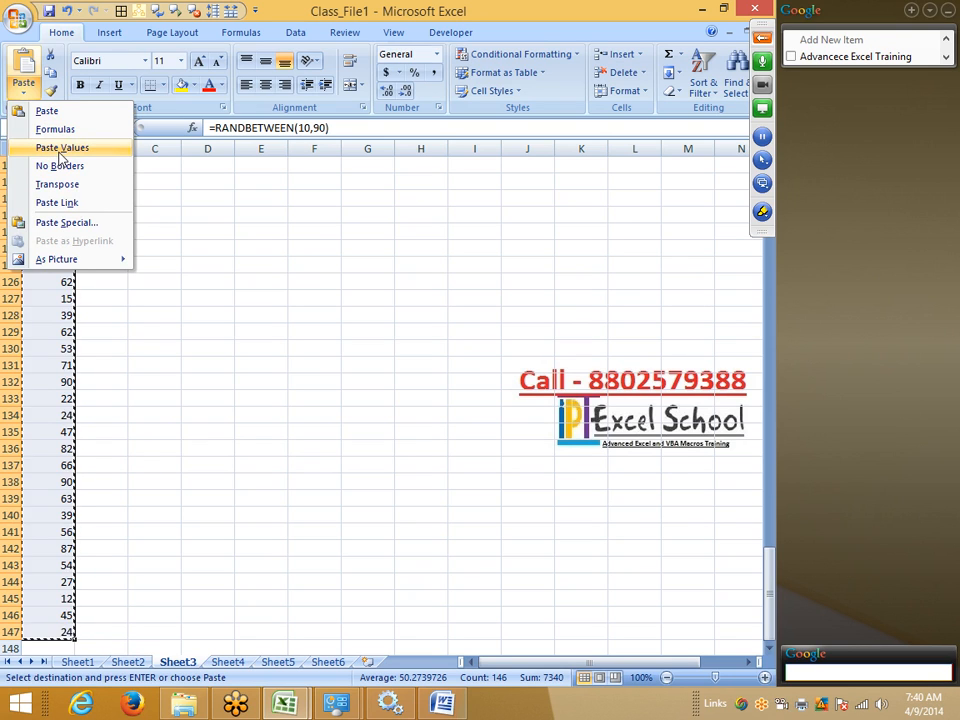
{"action": "left_click", "coordinate": [60, 148]}
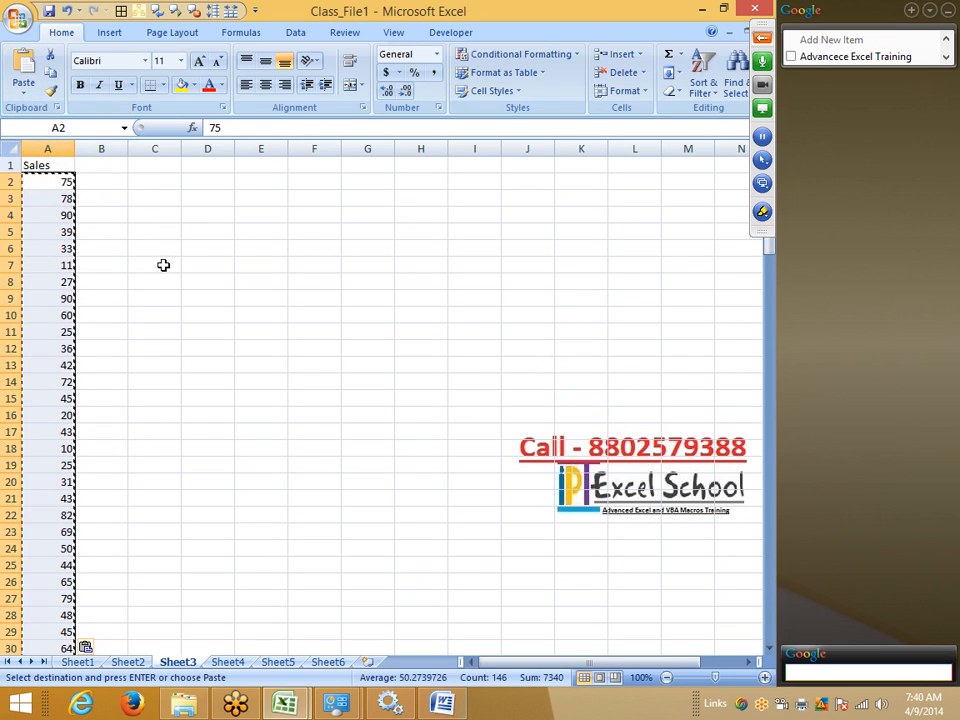
{"action": "key", "text": "Escape"}
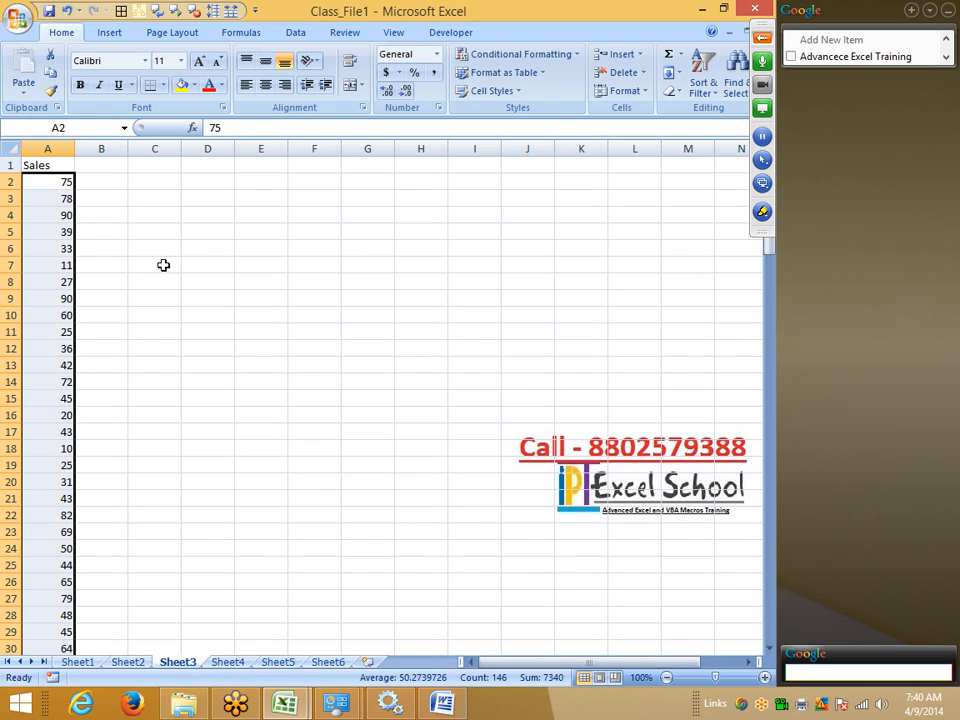
Look through the Sales figures in column A down to the last row and return to cell B2.
{"action": "key", "text": "Up"}
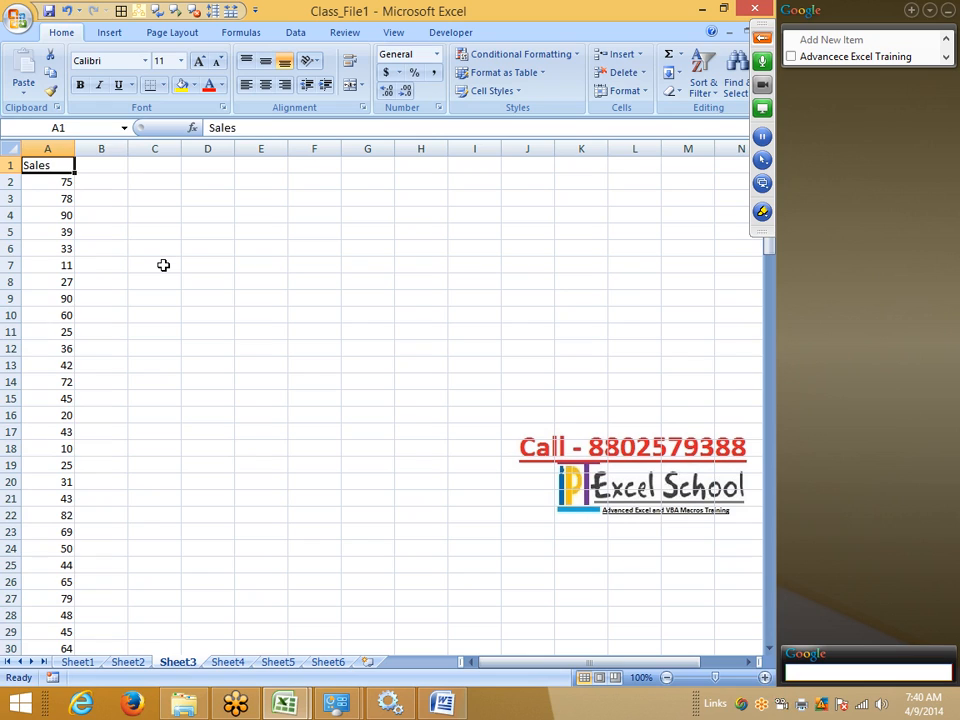
{"action": "key", "text": "Right"}
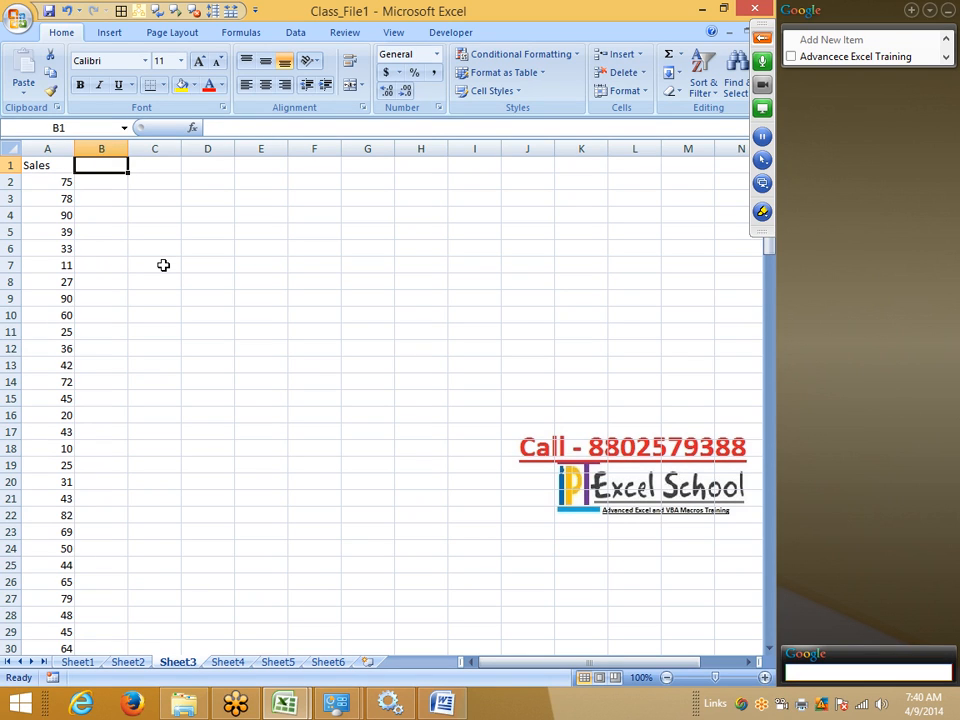
{"action": "key", "text": "Down"}
{"action": "key", "text": "Left"}
{"action": "key", "text": "Down"}
{"action": "key", "text": "Down"}
{"action": "key", "text": "Down"}
{"action": "key", "text": "Down"}
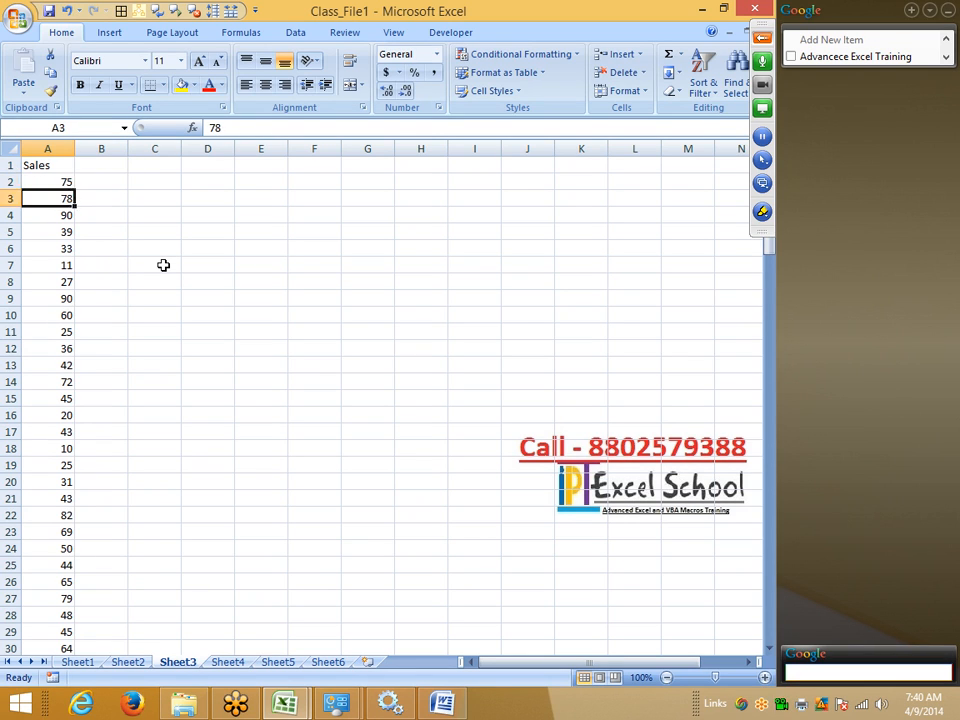
{"action": "key", "text": "ctrl+Down"}
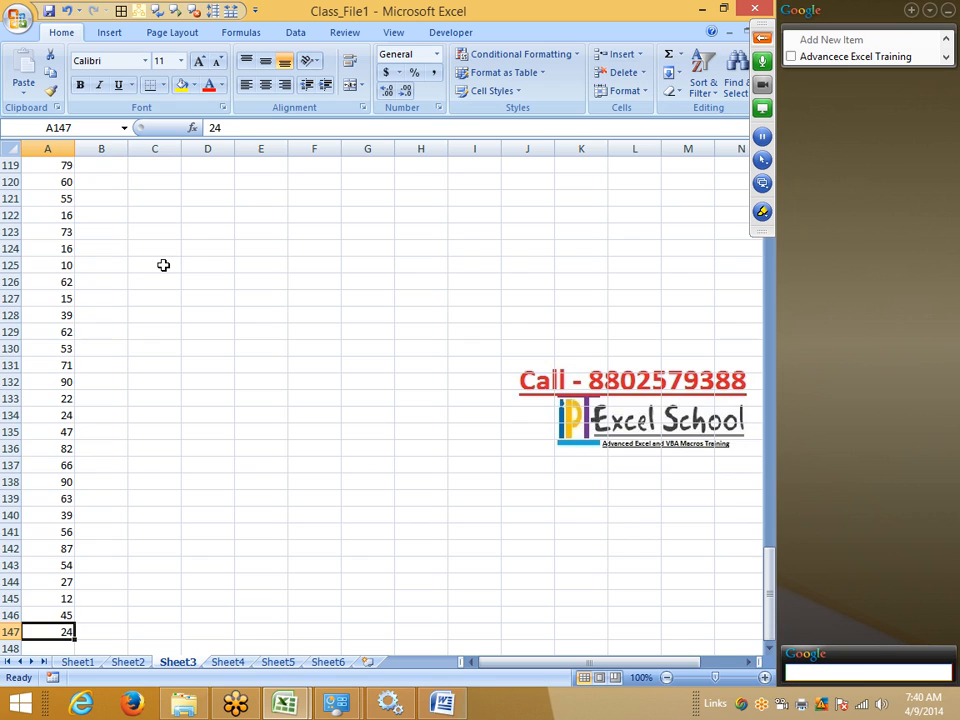
{"action": "key", "text": "ctrl+Up"}
{"action": "key", "text": "Right"}
{"action": "key", "text": "Down"}
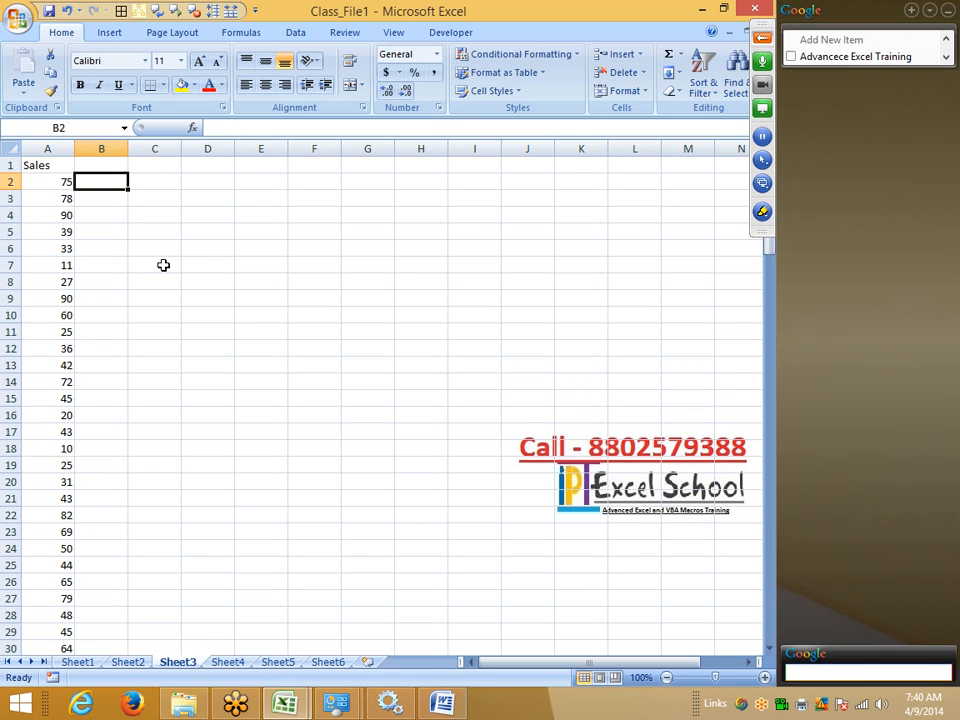
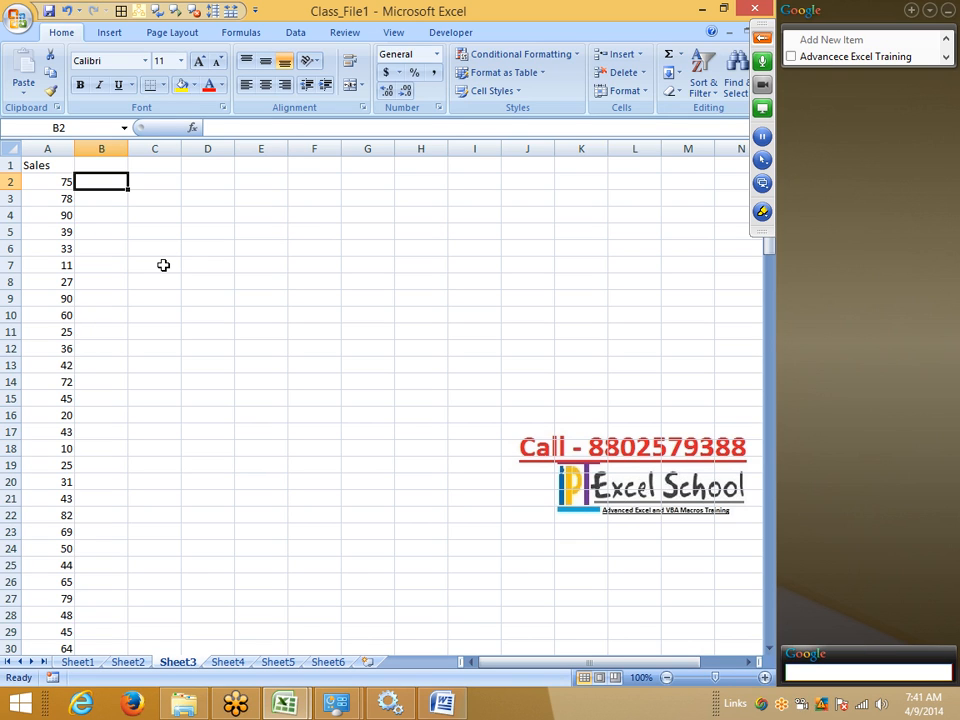
Enter the value 82 in cell B2 beside the first sales figure.
{"action": "type", "text": "=i"}
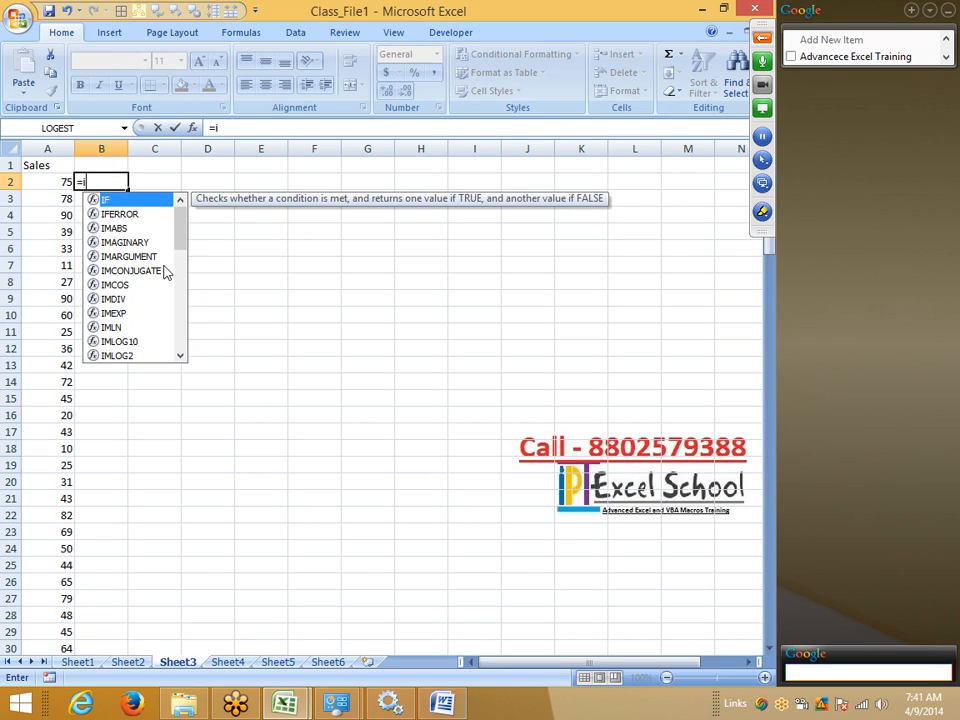
{"action": "key", "text": "Escape"}
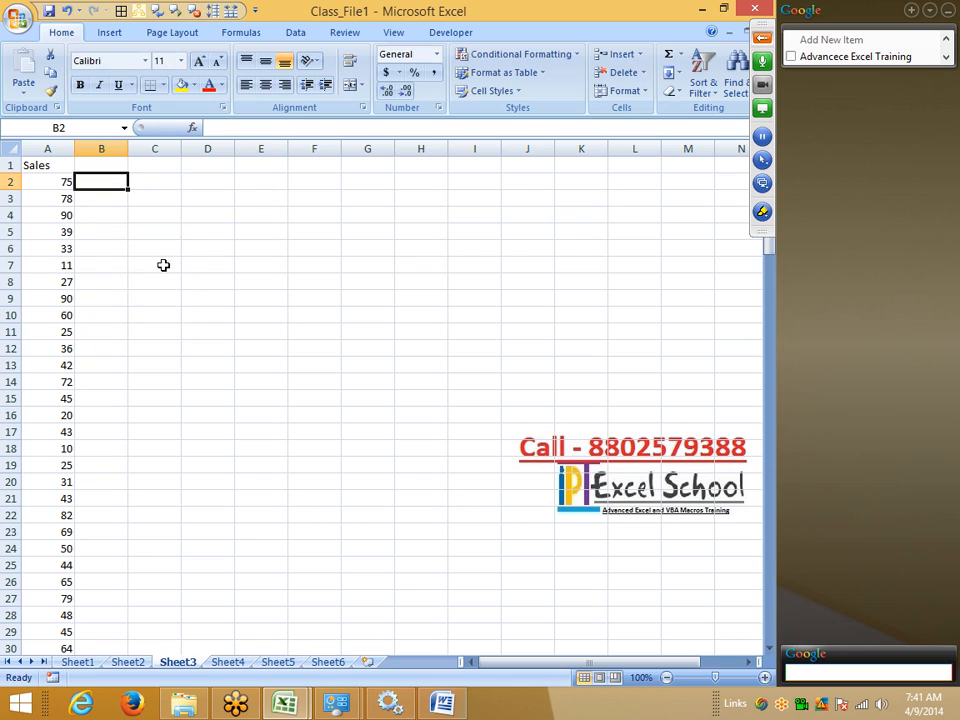
{"action": "type", "text": "82"}
{"action": "key", "text": "Return"}
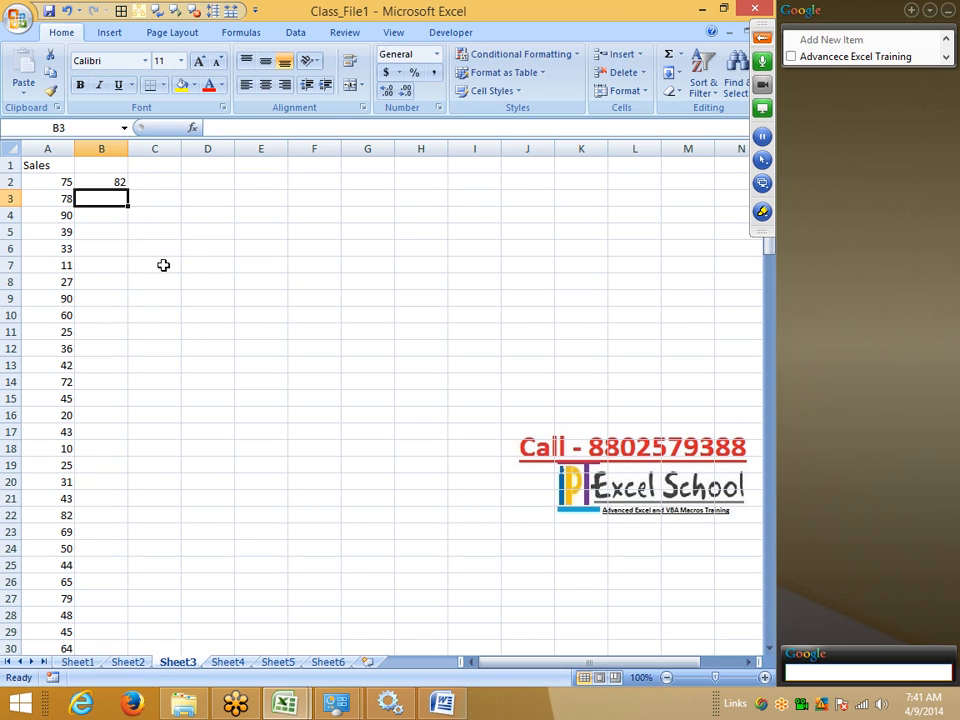
Enter 30 in cell B7 and 54 in cell B13 beside the sales figures.
{"action": "key", "text": "Down"}
{"action": "key", "text": "Down"}
{"action": "key", "text": "Down"}
{"action": "key", "text": "Down"}
{"action": "type", "text": "30"}
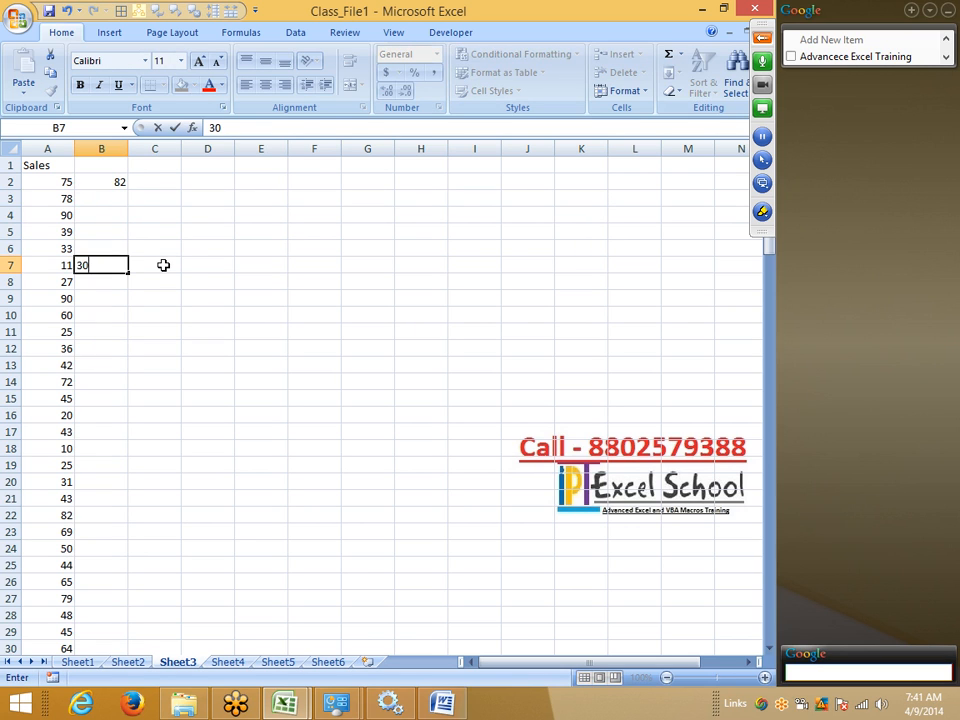
{"action": "key", "text": "Return"}
{"action": "key", "text": "Down"}
{"action": "key", "text": "Down"}
{"action": "key", "text": "Down"}
{"action": "key", "text": "Down"}
{"action": "key", "text": "Down"}
{"action": "type", "text": "54"}
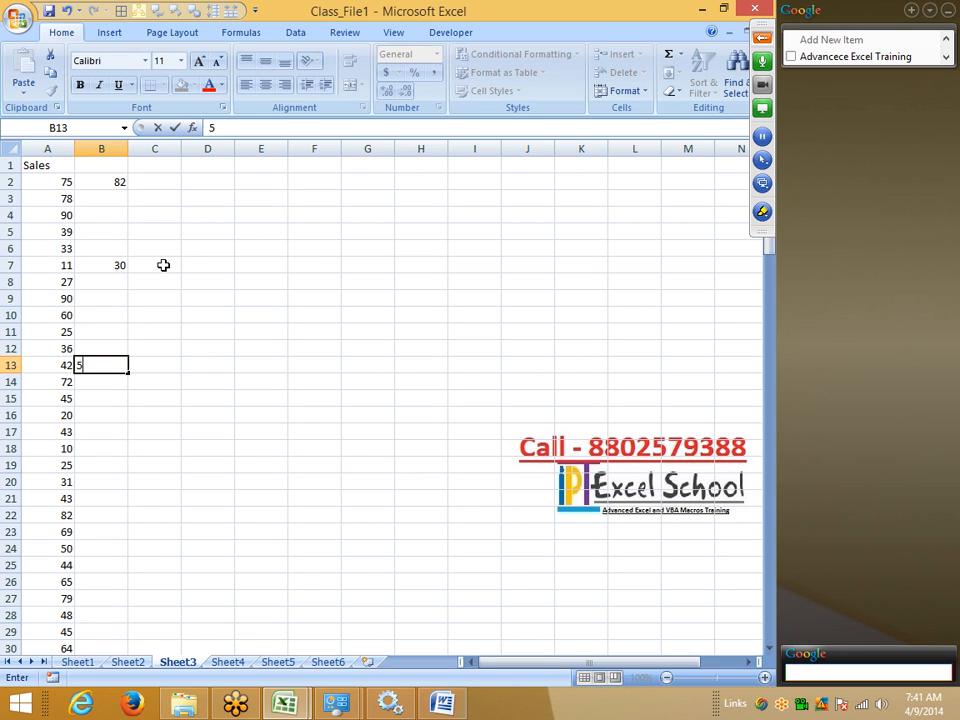
{"action": "key", "text": "Return"}
Enter the value 69 in cell B25.
{"action": "key", "text": "Down"}
{"action": "key", "text": "Down"}
{"action": "key", "text": "Down"}
{"action": "key", "text": "Down"}
{"action": "key", "text": "Down"}
{"action": "key", "text": "Down"}
{"action": "key", "text": "Down"}
{"action": "key", "text": "Down"}
{"action": "key", "text": "Down"}
{"action": "key", "text": "Down"}
{"action": "key", "text": "Down"}
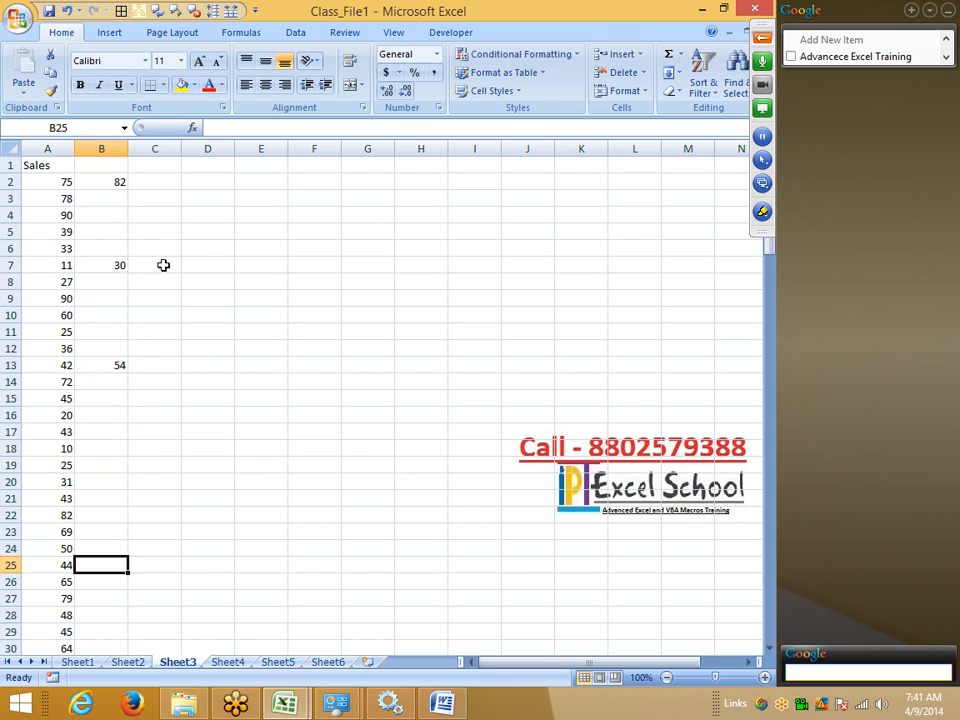
{"action": "type", "text": "69"}
{"action": "key", "text": "Return"}
Enter the value 85 in cell B40.
{"action": "key", "text": "Down"}
{"action": "key", "text": "Down"}
{"action": "key", "text": "Down"}
{"action": "key", "text": "Down"}
{"action": "key", "text": "Down"}
{"action": "key", "text": "Down"}
{"action": "key", "text": "Down"}
{"action": "key", "text": "Down"}
{"action": "key", "text": "Down"}
{"action": "key", "text": "Down"}
{"action": "key", "text": "Down"}
{"action": "key", "text": "Down"}
{"action": "key", "text": "Down"}
{"action": "key", "text": "Down"}
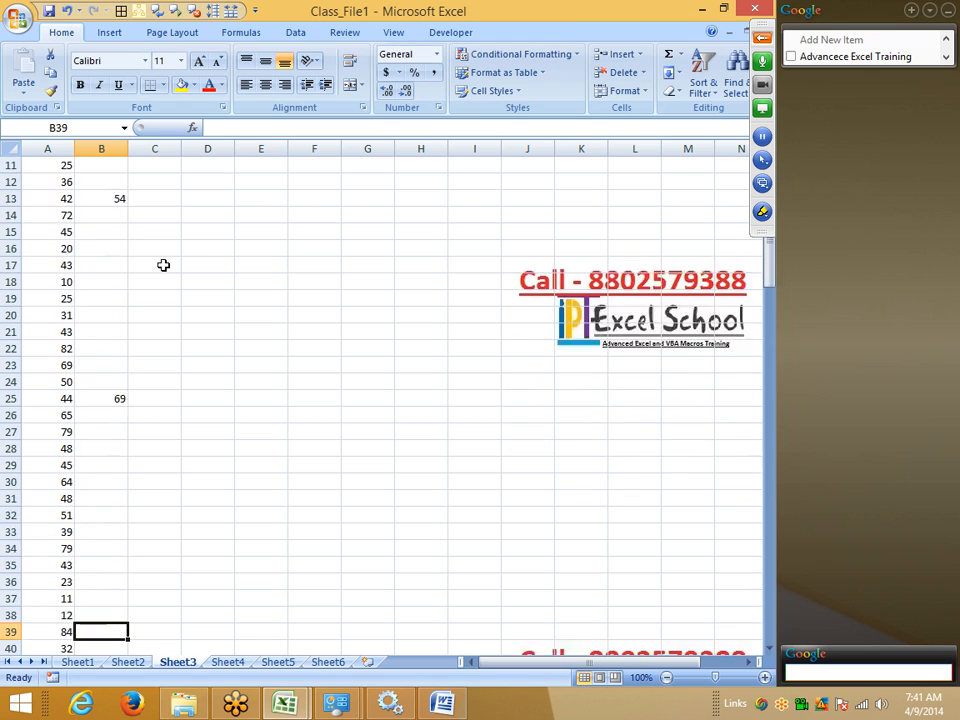
{"action": "type", "text": "85"}
{"action": "key", "text": "Return"}
Enter the value 25 in cell B54.
{"action": "key", "text": "Down"}
{"action": "key", "text": "Down"}
{"action": "key", "text": "Down"}
{"action": "key", "text": "Down"}
{"action": "key", "text": "Down"}
{"action": "key", "text": "Down"}
{"action": "key", "text": "Down"}
{"action": "key", "text": "Down"}
{"action": "key", "text": "Down"}
{"action": "key", "text": "Down"}
{"action": "key", "text": "Down"}
{"action": "key", "text": "Down"}
{"action": "key", "text": "Down"}
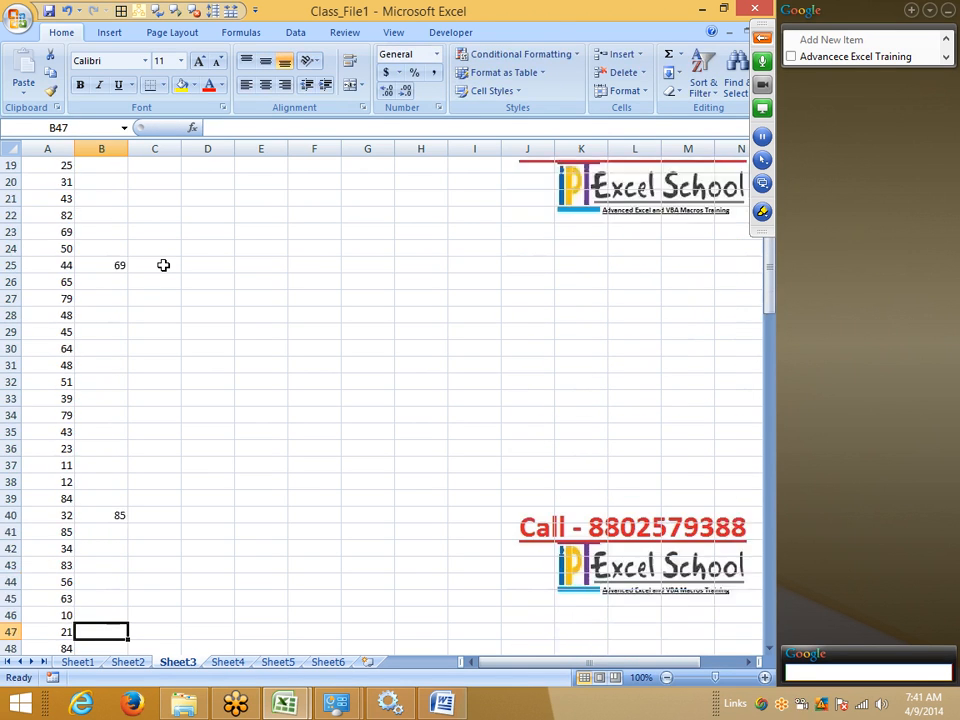
{"action": "type", "text": "25"}
{"action": "key", "text": "Return"}
Enter the value 65 in cell B77.
{"action": "key", "text": "Down"}
{"action": "key", "text": "Down"}
{"action": "key", "text": "Down"}
{"action": "key", "text": "Down"}
{"action": "key", "text": "Down"}
{"action": "key", "text": "Down"}
{"action": "key", "text": "Down"}
{"action": "key", "text": "Down"}
{"action": "key", "text": "Down"}
{"action": "key", "text": "Down"}
{"action": "key", "text": "Down"}
{"action": "key", "text": "Down"}
{"action": "key", "text": "Down"}
{"action": "key", "text": "Down"}
{"action": "key", "text": "Down"}
{"action": "key", "text": "Down"}
{"action": "key", "text": "Down"}
{"action": "key", "text": "Down"}
{"action": "key", "text": "Down"}
{"action": "key", "text": "Down"}
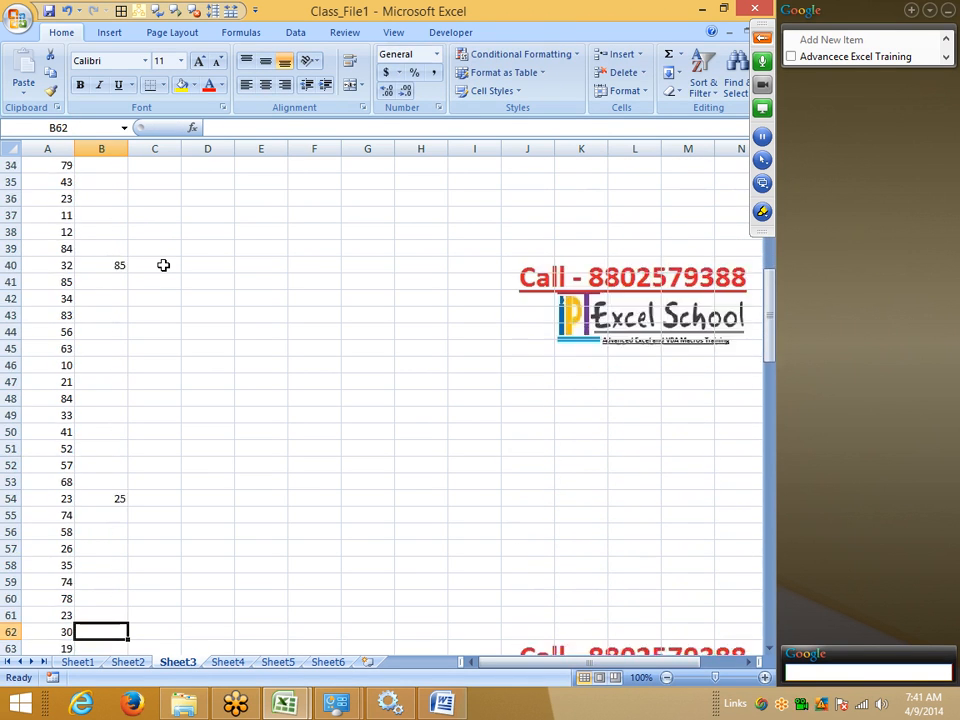
{"action": "type", "text": "65"}
{"action": "key", "text": "Return"}
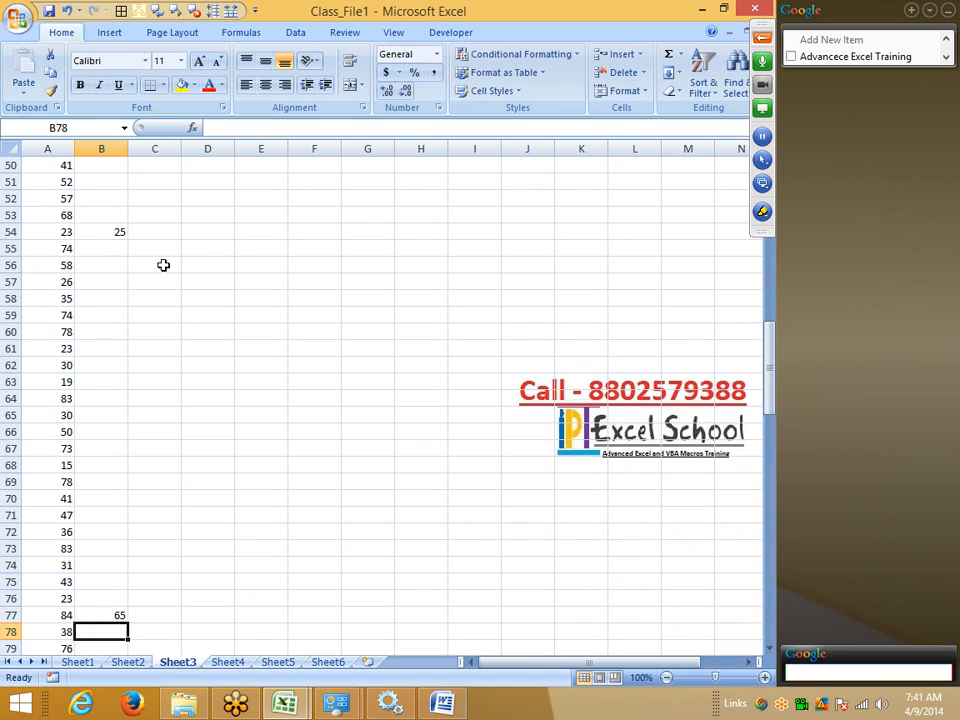
Enter the value 85 in cell B93.
{"action": "key", "text": "Down"}
{"action": "key", "text": "Down"}
{"action": "key", "text": "Down"}
{"action": "key", "text": "Down"}
{"action": "key", "text": "Down"}
{"action": "key", "text": "Down"}
{"action": "key", "text": "Down"}
{"action": "key", "text": "Down"}
{"action": "key", "text": "Down"}
{"action": "key", "text": "Down"}
{"action": "key", "text": "Down"}
{"action": "key", "text": "Down"}
{"action": "key", "text": "Down"}
{"action": "key", "text": "Down"}
{"action": "key", "text": "Down"}
{"action": "type", "text": "85"}
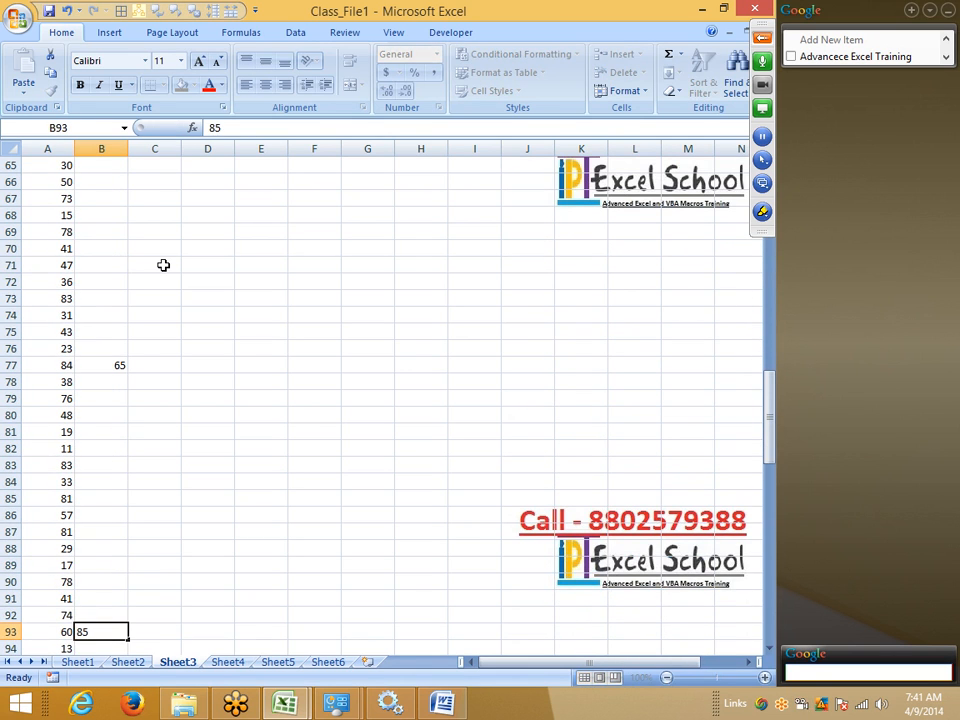
{"action": "key", "text": "Tab"}
{"action": "key", "text": "ctrl+Up"}
{"action": "key", "text": "Down"}
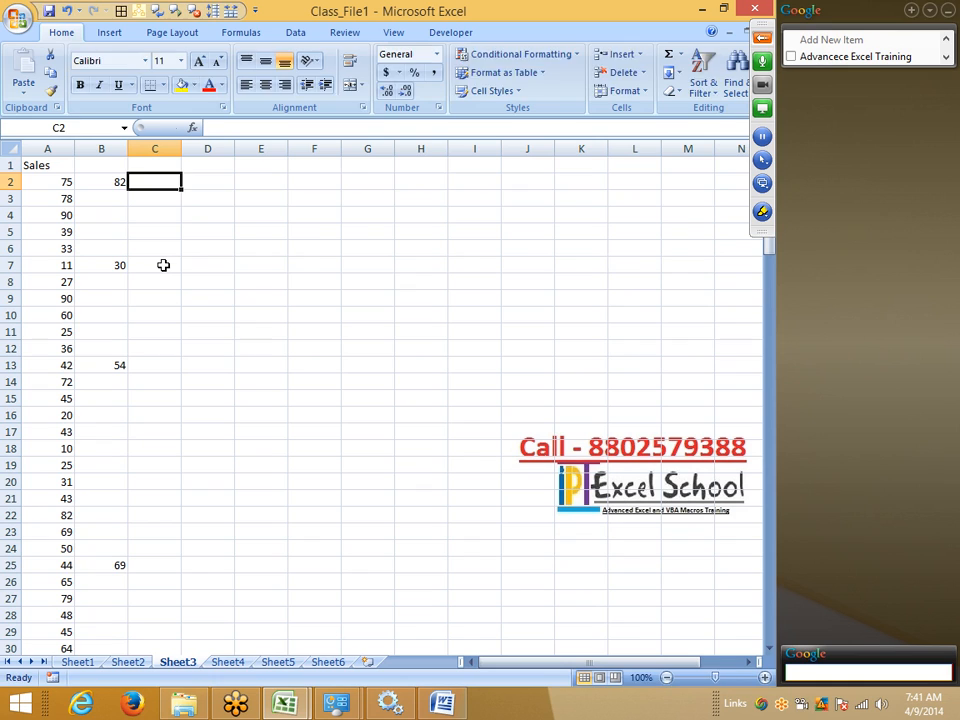
{"action": "type", "text": "=i"}
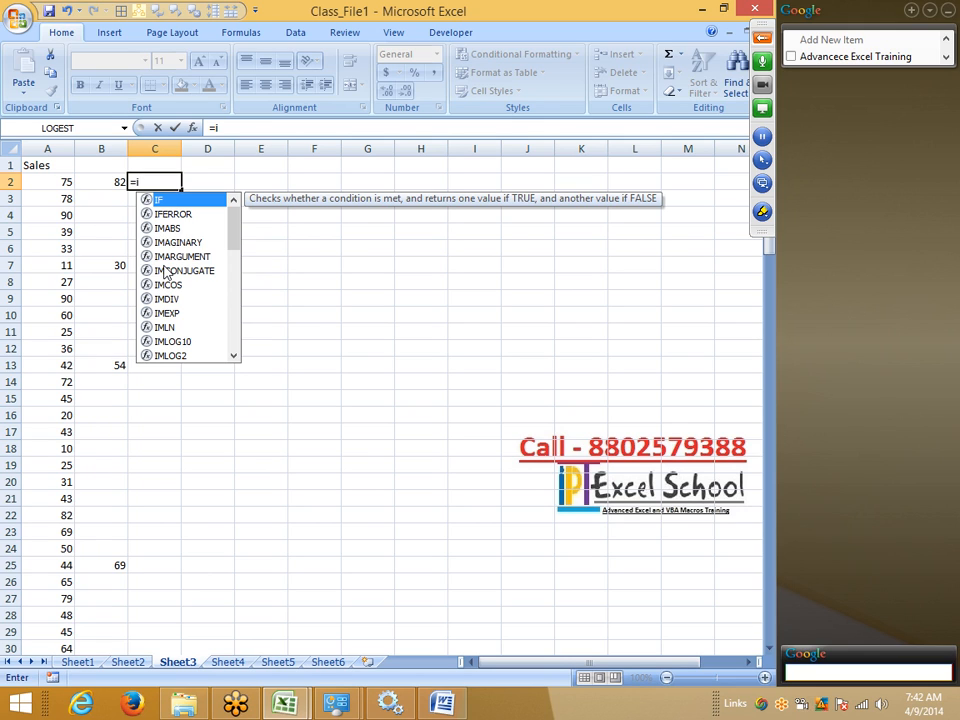
{"action": "key", "text": "Tab"}
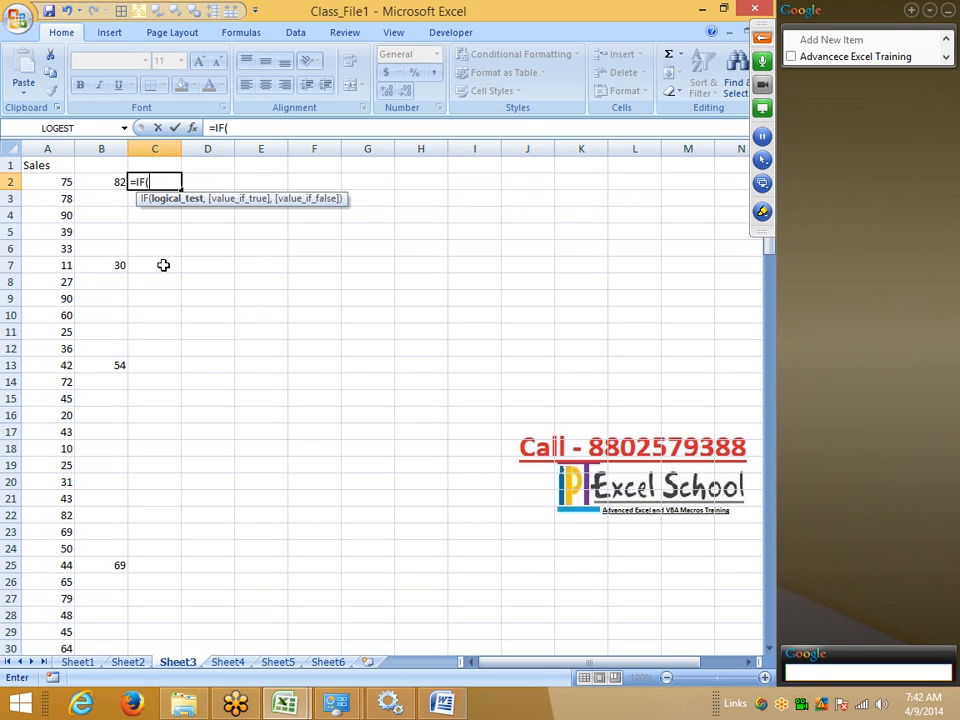
{"action": "key", "text": "Escape"}
{"action": "left_click", "coordinate": [105, 142]}
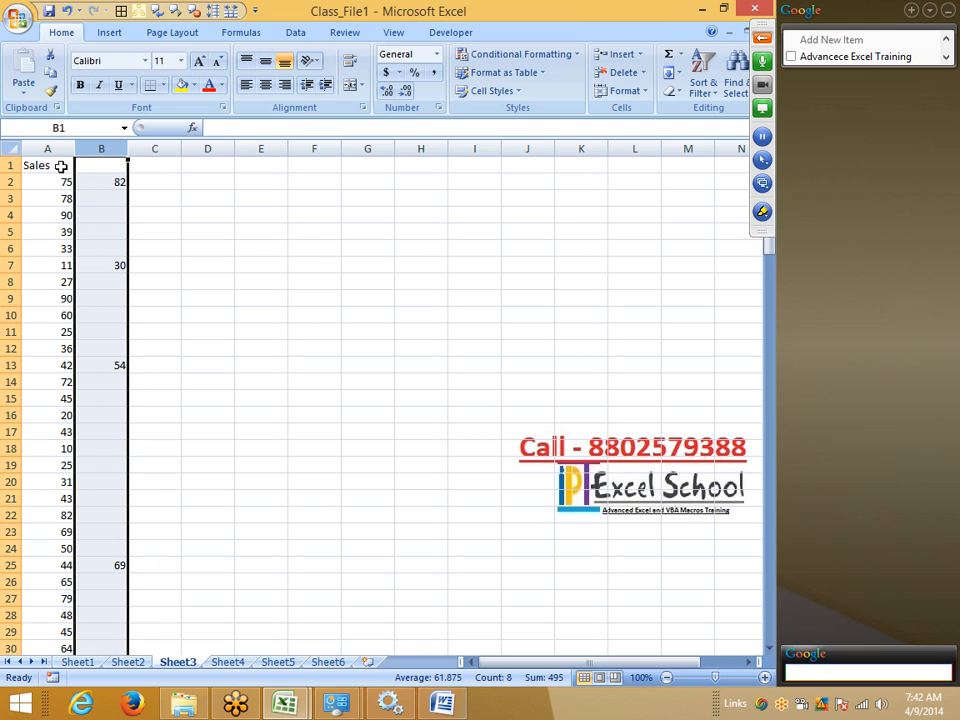
Enter the formula =IF(B2=0,A2,B2) in cell C2 to take column B's value, or the Sales figure when B is empty.
{"action": "left_click", "coordinate": [166, 189]}
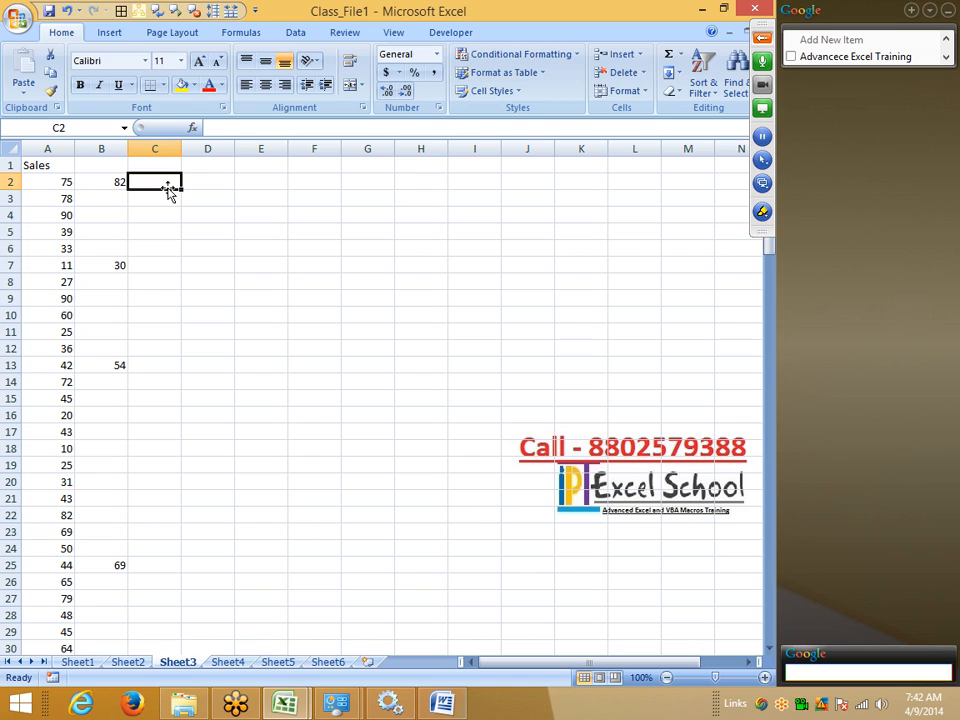
{"action": "type", "text": "=if"}
{"action": "key", "text": "Tab"}
{"action": "type", "text": "A2="}
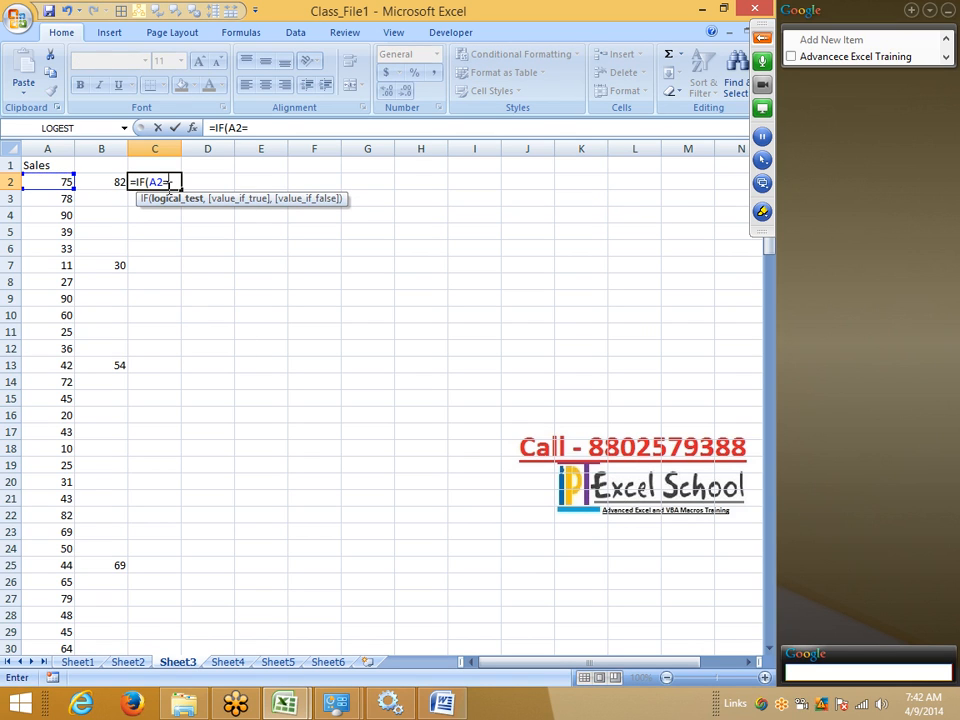
{"action": "key", "text": "BackSpace"}
{"action": "key", "text": "BackSpace"}
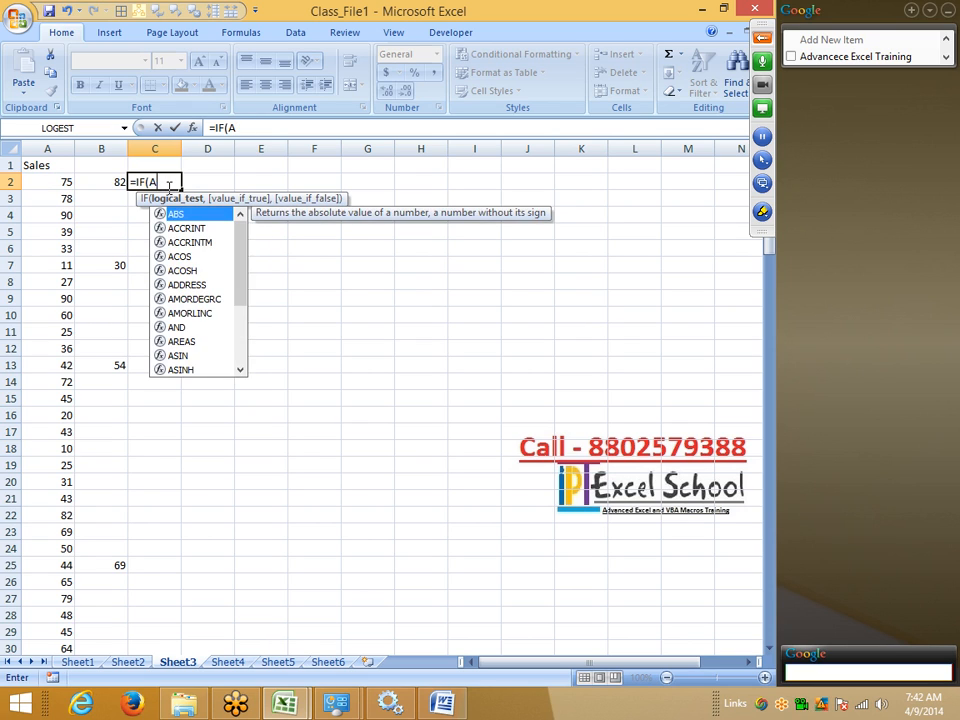
{"action": "key", "text": "BackSpace"}
{"action": "left_click", "coordinate": [113, 183]}
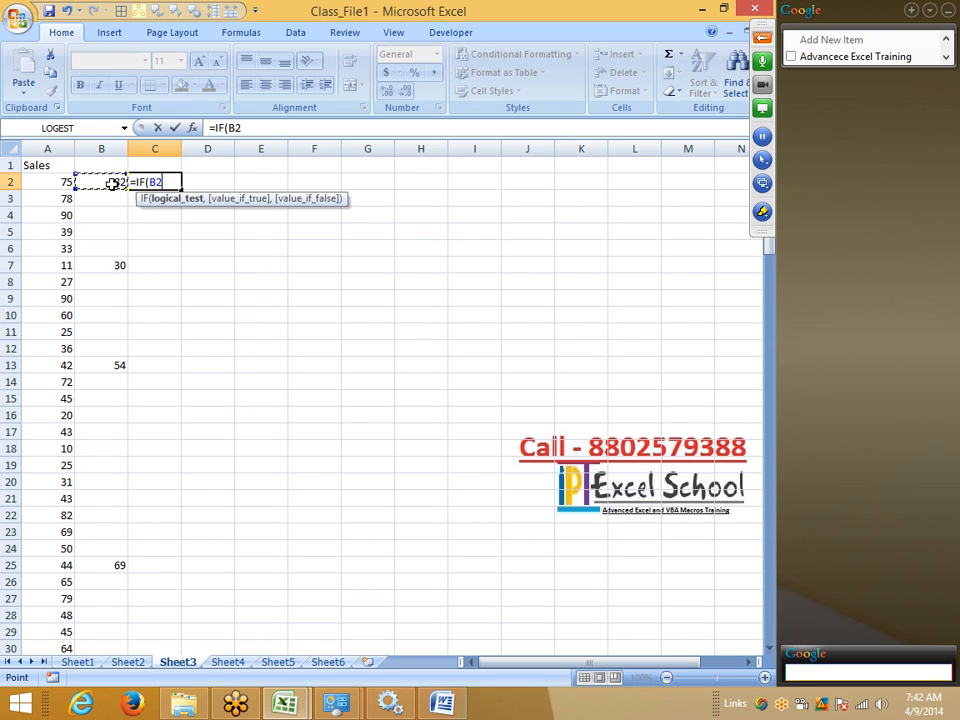
{"action": "type", "text": "=0,"}
{"action": "left_click", "coordinate": [51, 182]}
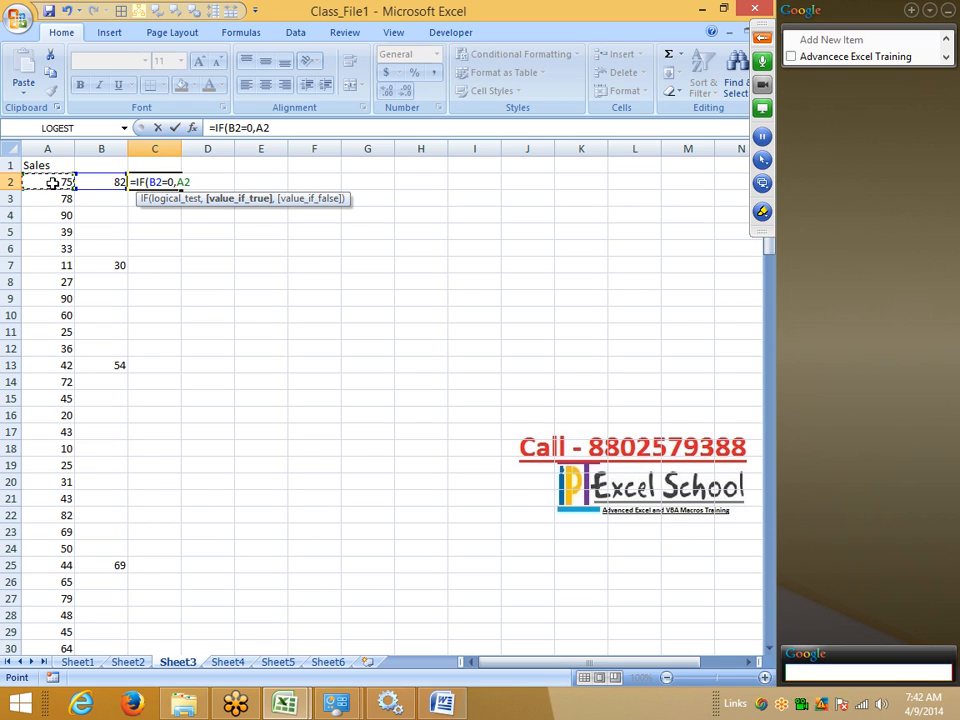
{"action": "type", "text": ","}
{"action": "left_click", "coordinate": [105, 181]}
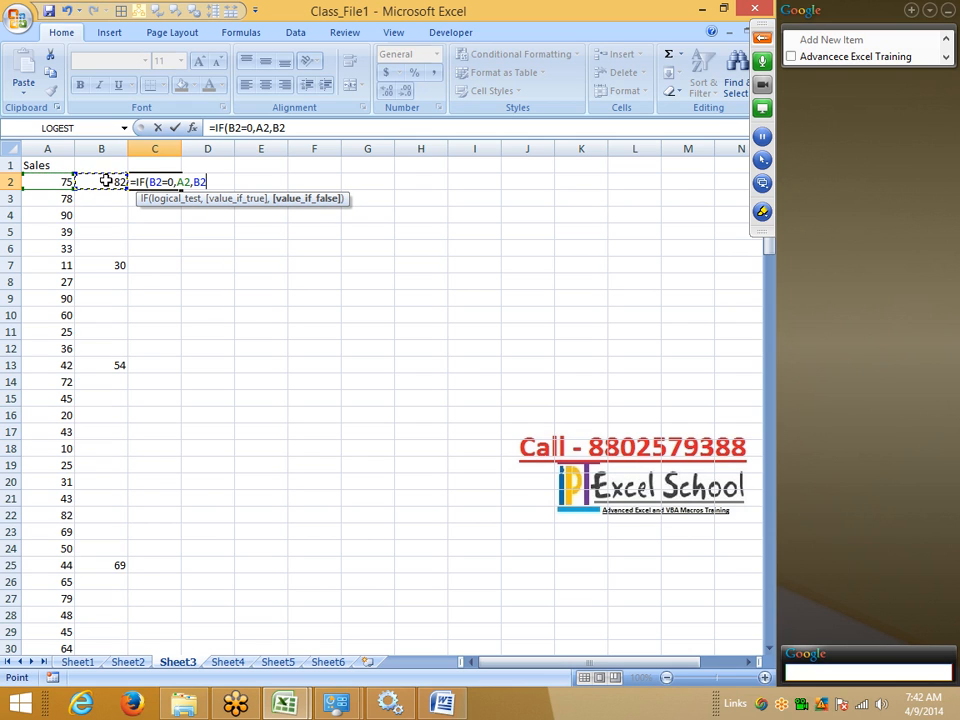
{"action": "key", "text": "Return"}
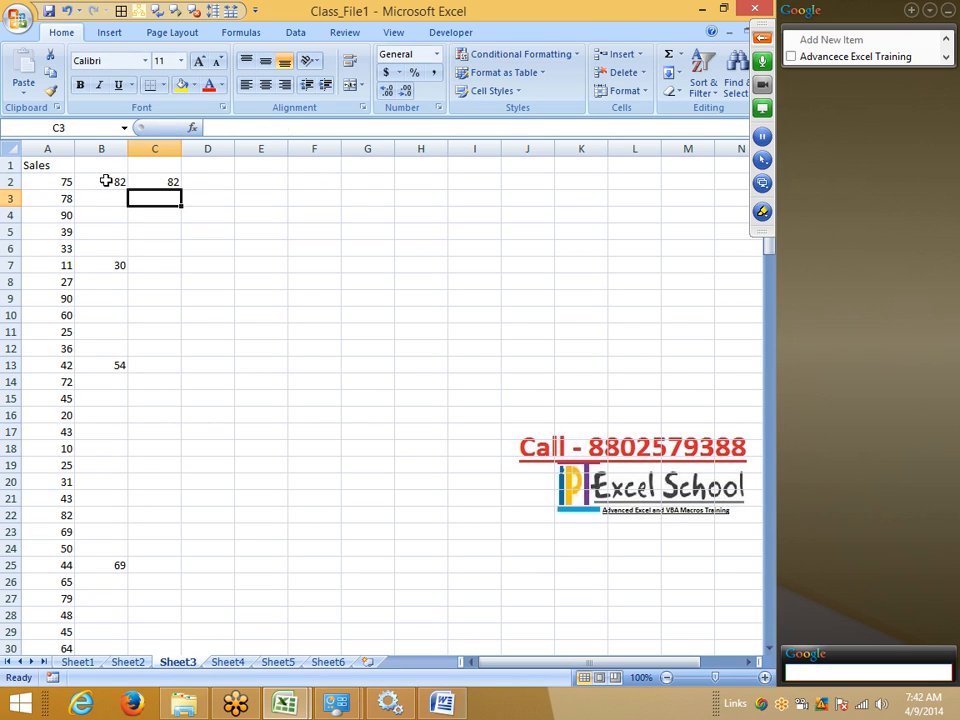
Fill the IF formula from C2 down to C147 and return to cell C2.
{"action": "key", "text": "Up"}
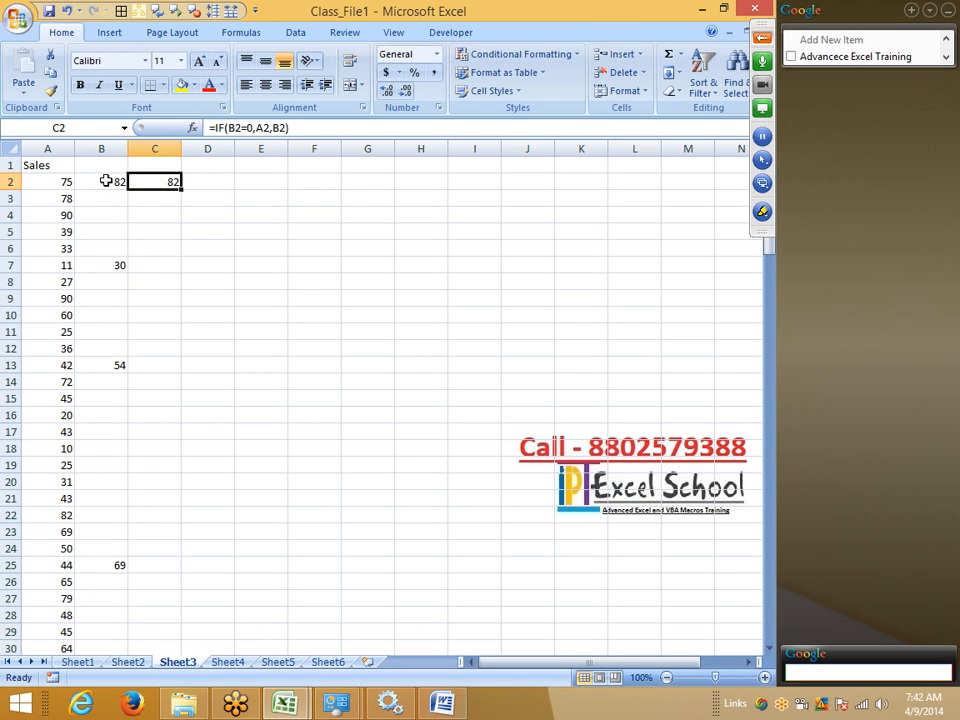
{"action": "key", "text": "Left"}
{"action": "key", "text": "Left"}
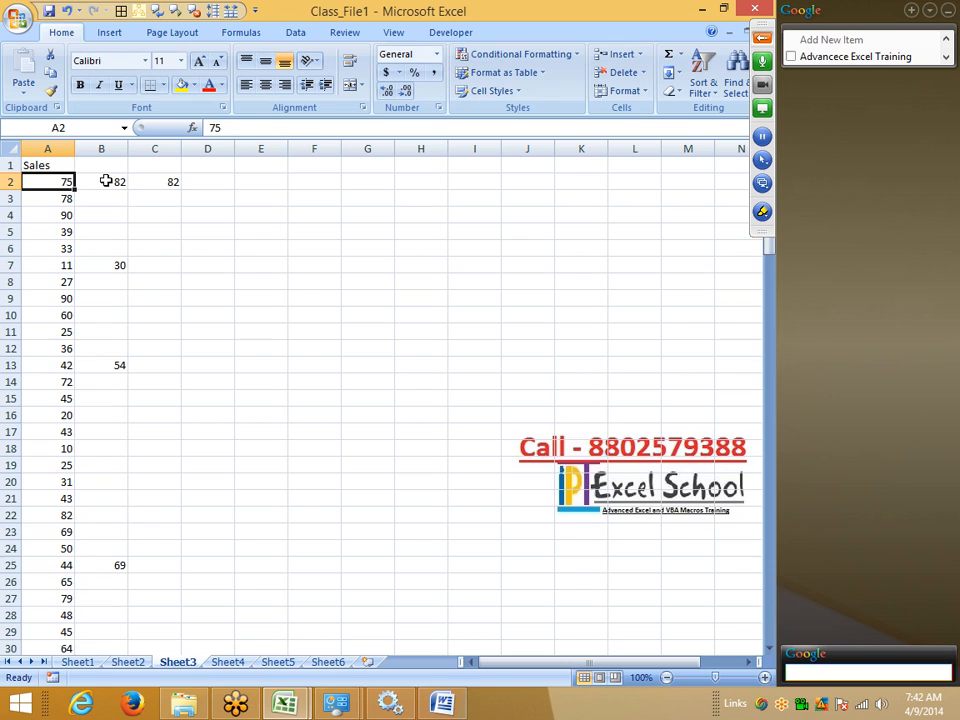
{"action": "key", "text": "ctrl+Down"}
{"action": "key", "text": "Right"}
{"action": "key", "text": "Right"}
{"action": "key", "text": "ctrl+shift+Up"}
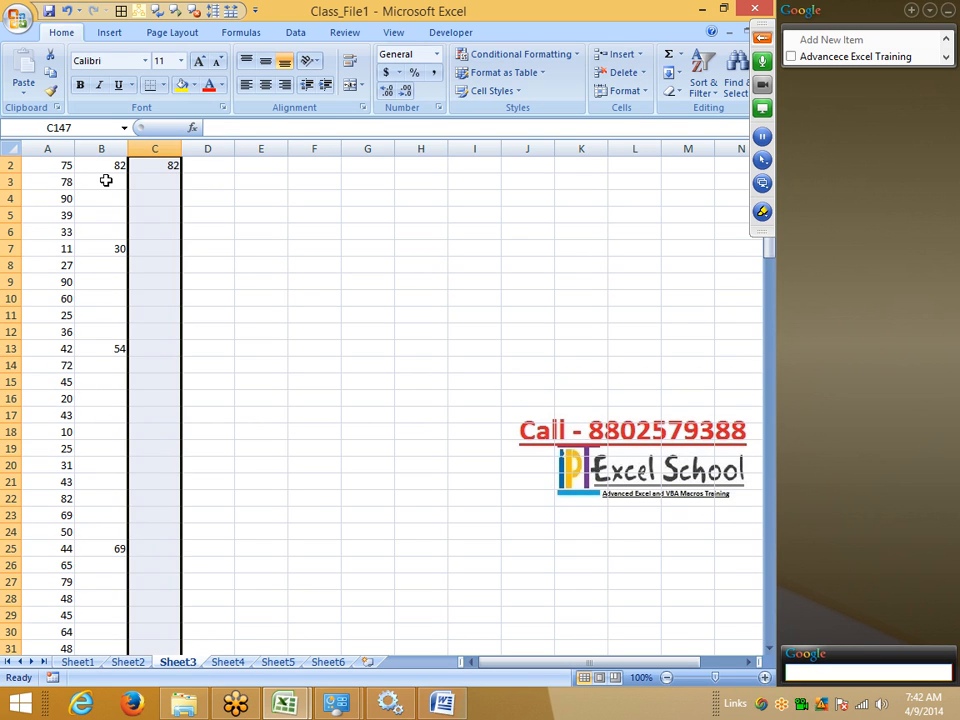
{"action": "key", "text": "ctrl+d"}
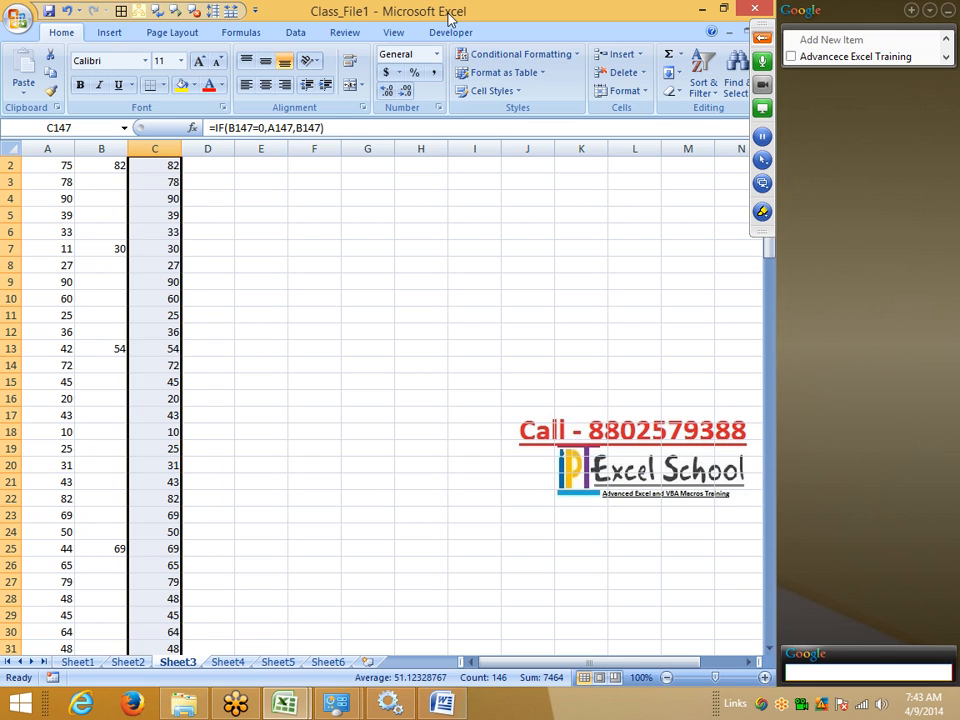
{"action": "key", "text": "ctrl+Up"}
{"action": "key", "text": "Up"}
{"action": "key", "text": "Down"}
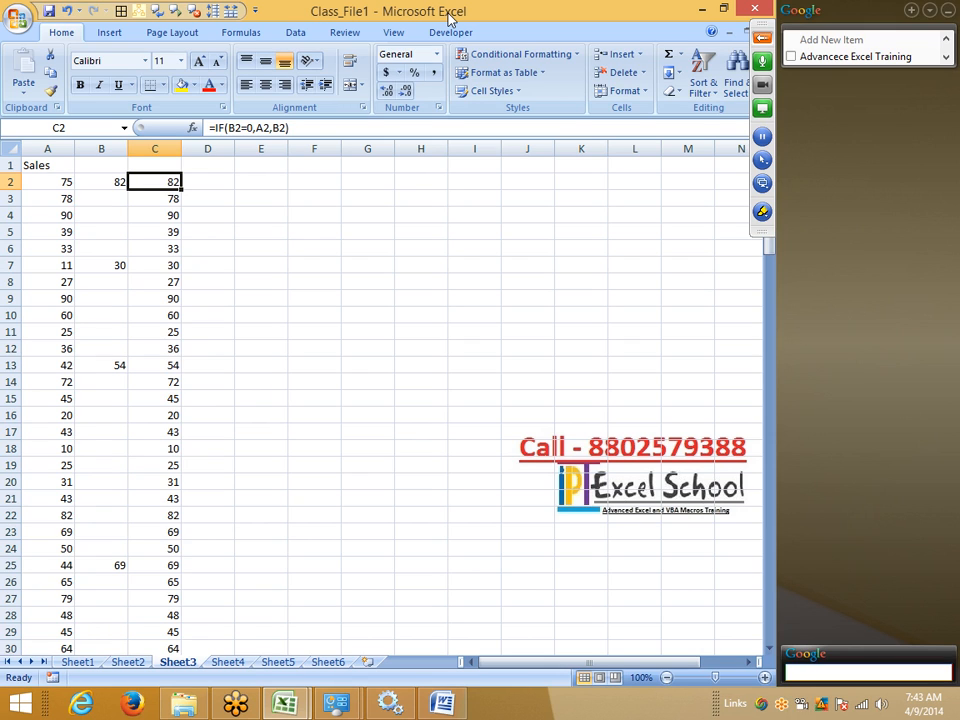
On Sheet1, change the logical test of the IF formula in C2 to B2=TRUE.
{"action": "key", "text": "ctrl+Page_Up"}
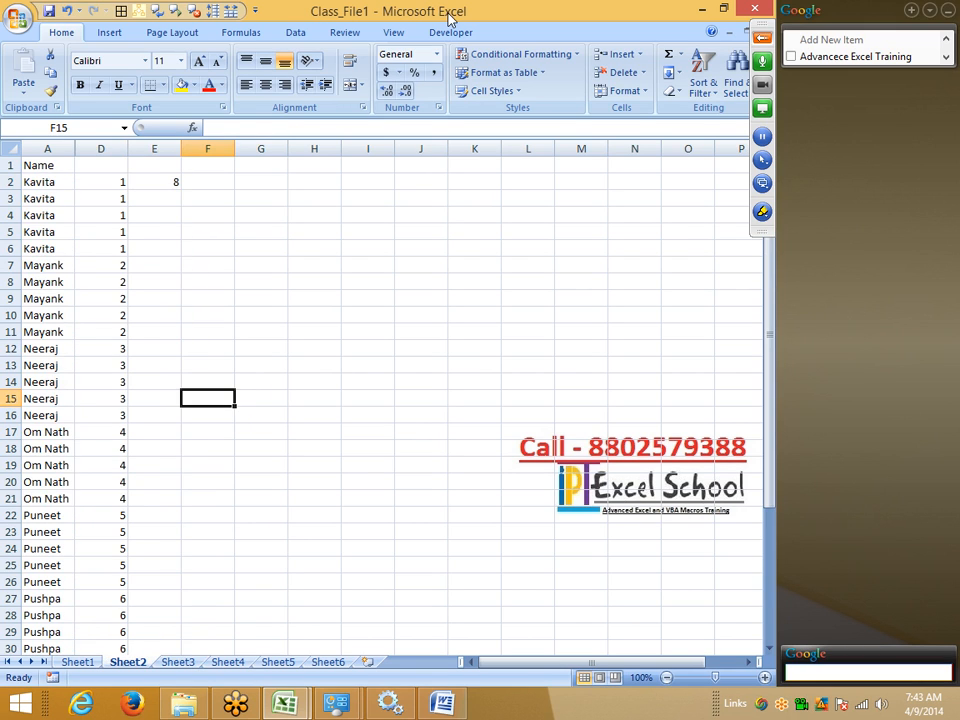
{"action": "key", "text": "ctrl+Page_Down"}
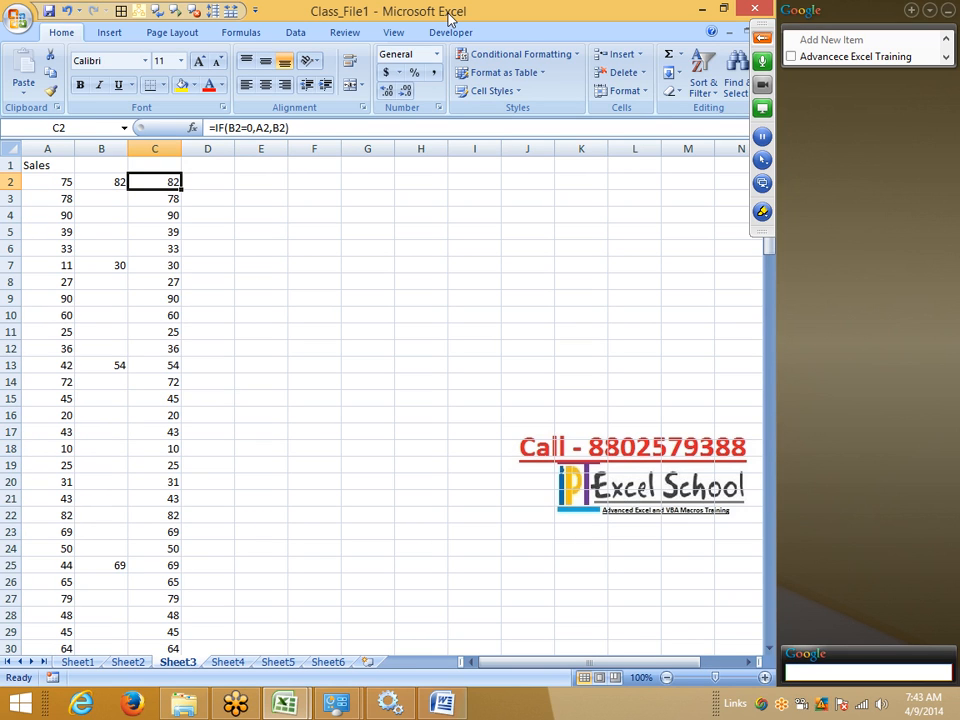
{"action": "key", "text": "ctrl+Page_Up"}
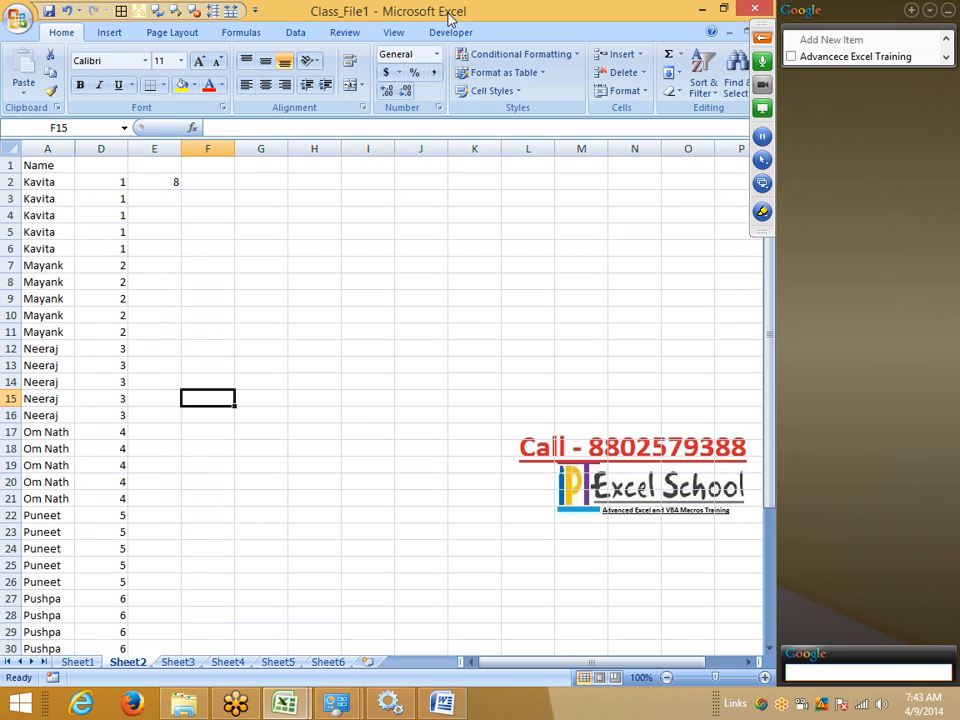
{"action": "key", "text": "ctrl+Page_Up"}
{"action": "key", "text": "Up"}
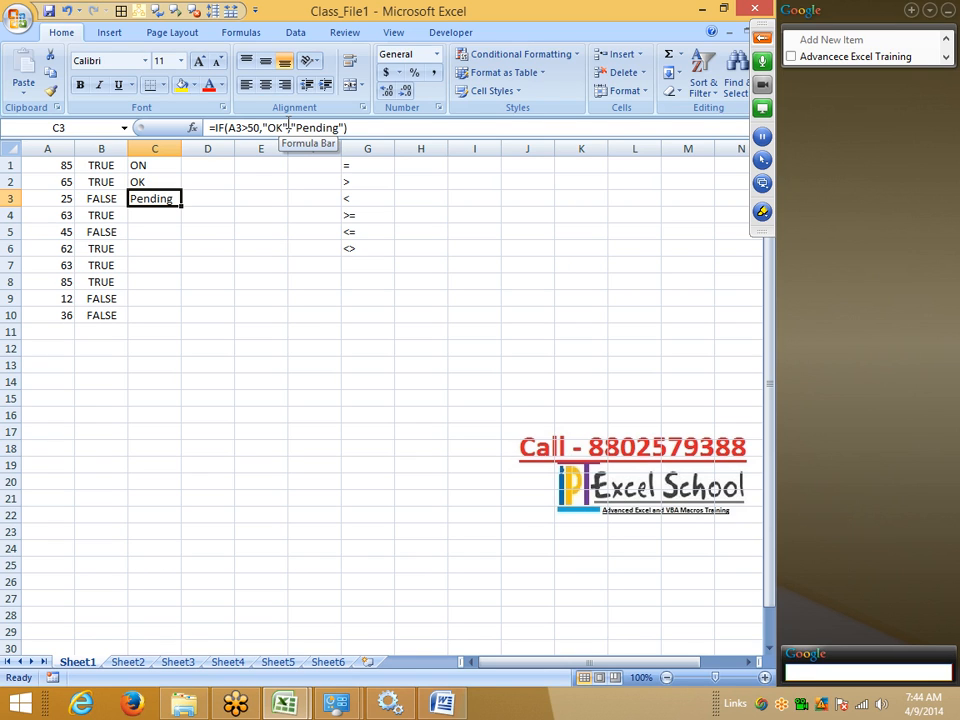
{"action": "key", "text": "Up"}
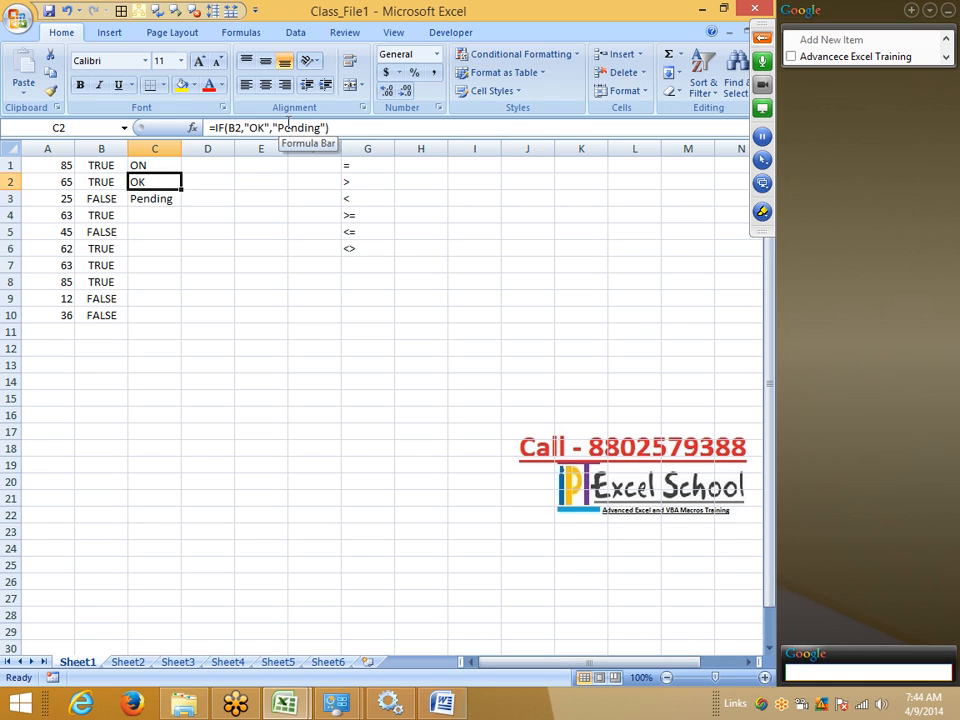
{"action": "left_click", "coordinate": [251, 130]}
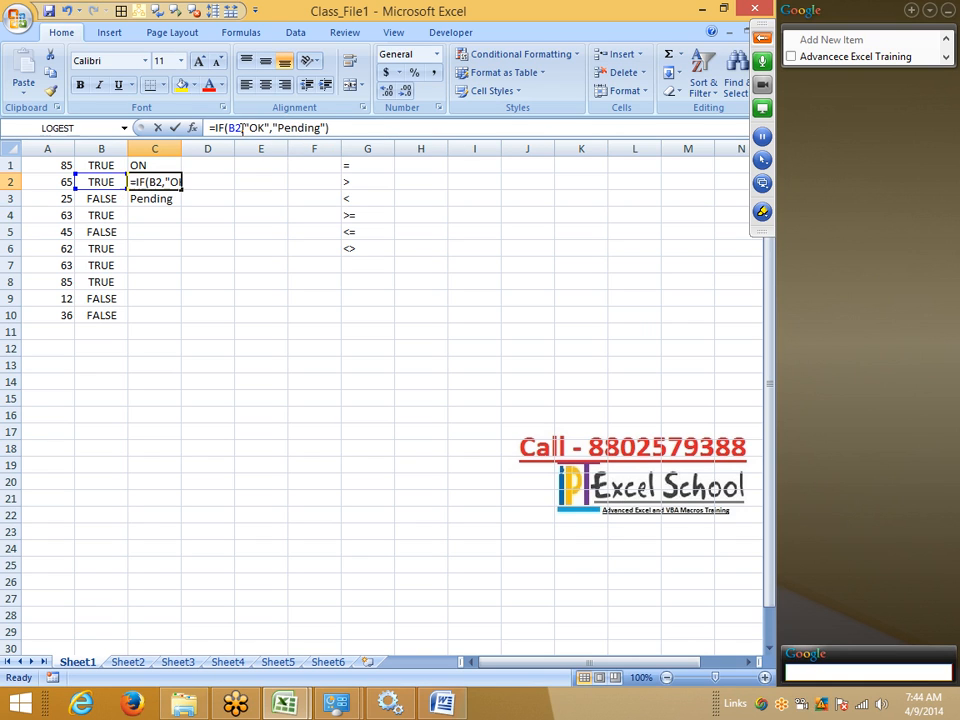
{"action": "type", "text": "=tru"}
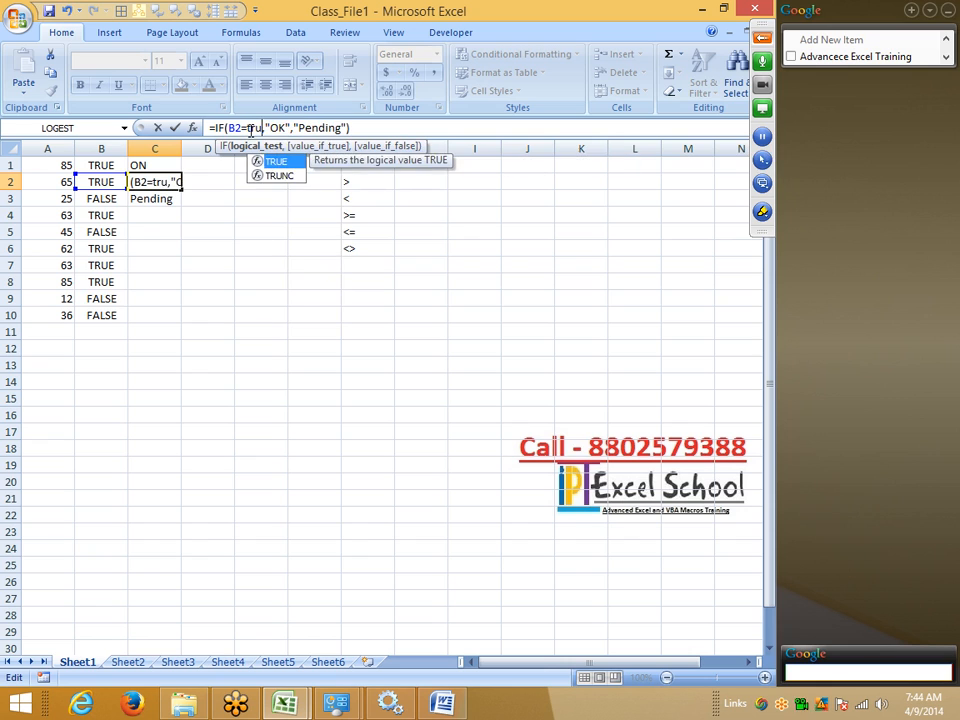
{"action": "key", "text": "Tab"}
{"action": "key", "text": "Return"}
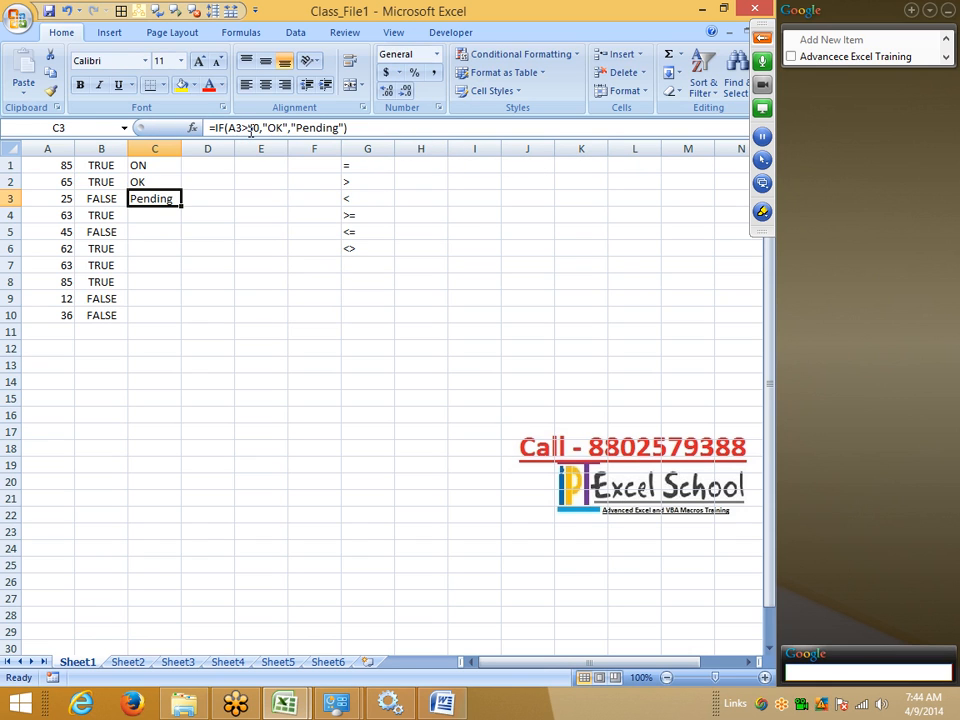
{"action": "key", "text": "Up"}
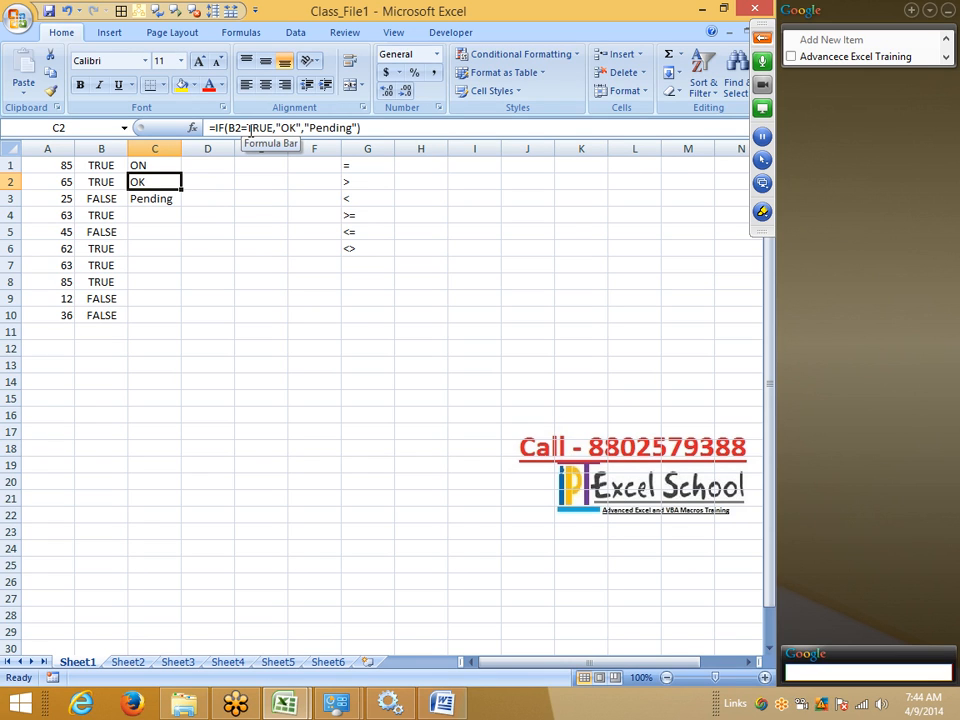
{"action": "key", "text": "Right"}
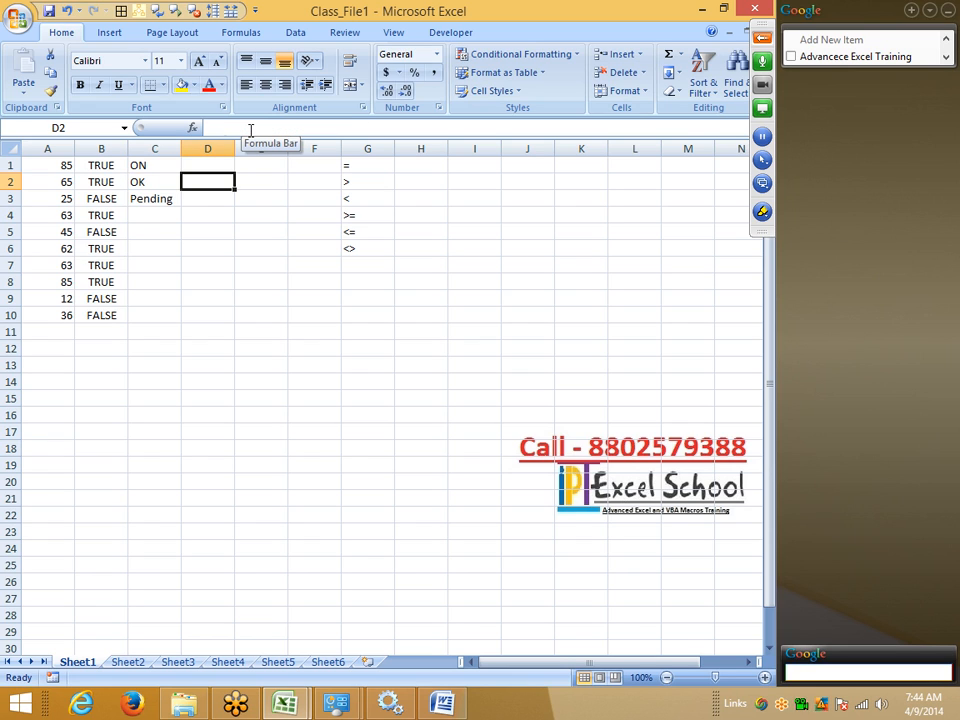
{"action": "key", "text": "Right"}
{"action": "key", "text": "Down"}
{"action": "key", "text": "Down"}
{"action": "key", "text": "Down"}
{"action": "key", "text": "Down"}
{"action": "key", "text": "Down"}
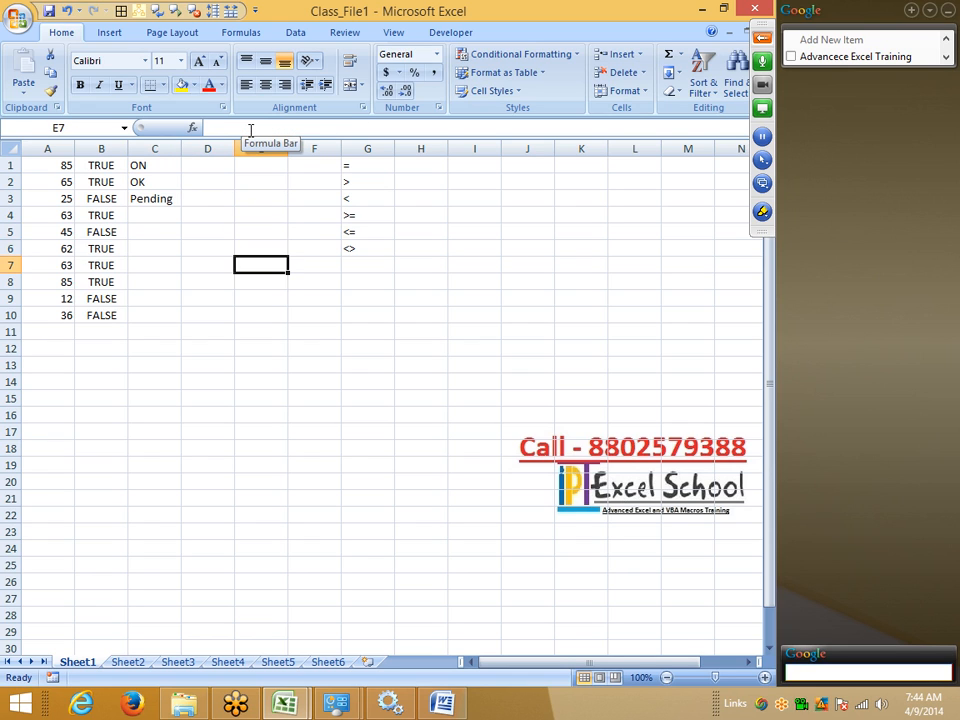
Enter TRUE in cell E7 and fill it down to E8.
{"action": "type", "text": "true"}
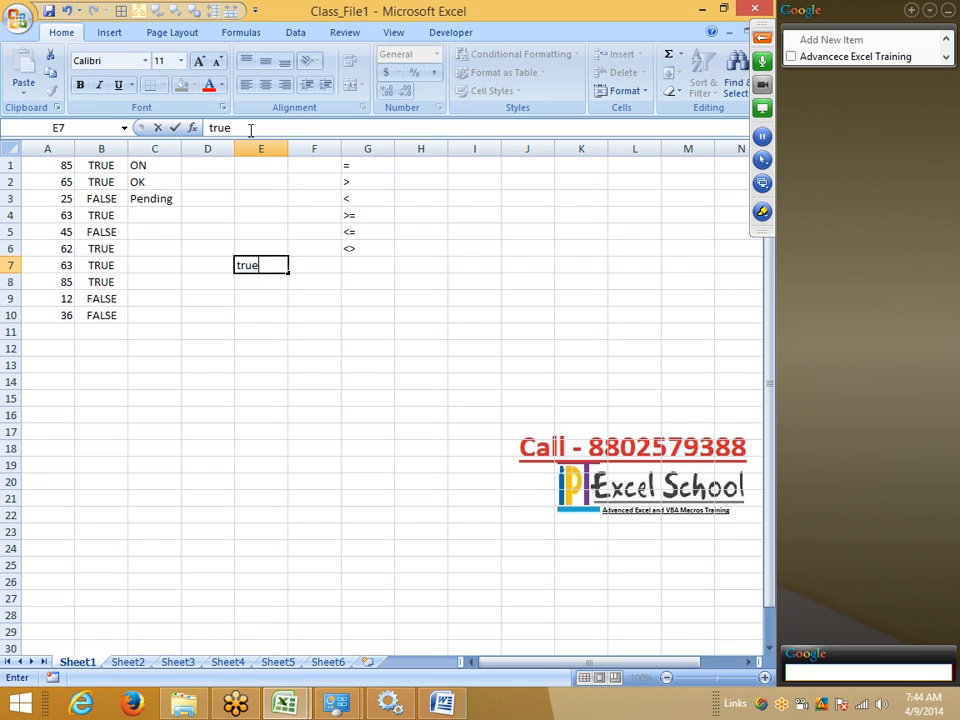
{"action": "key", "text": "Return"}
{"action": "key", "text": "Up"}
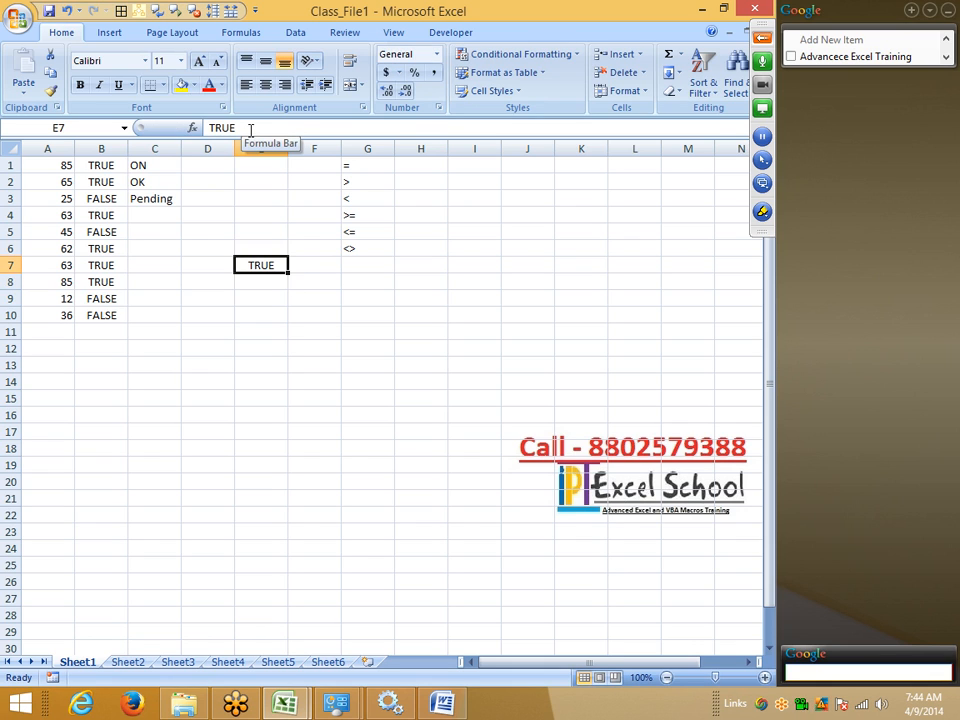
{"action": "key", "text": "shift+Down"}
{"action": "key", "text": "ctrl+d"}
Enter the formula =E7+E8 in cell E9 and return to that cell.
{"action": "key", "text": "Down"}
{"action": "key", "text": "Down"}
{"action": "type", "text": "="}
{"action": "key", "text": "Up"}
{"action": "key", "text": "Up"}
{"action": "type", "text": "+"}
{"action": "key", "text": "Up"}
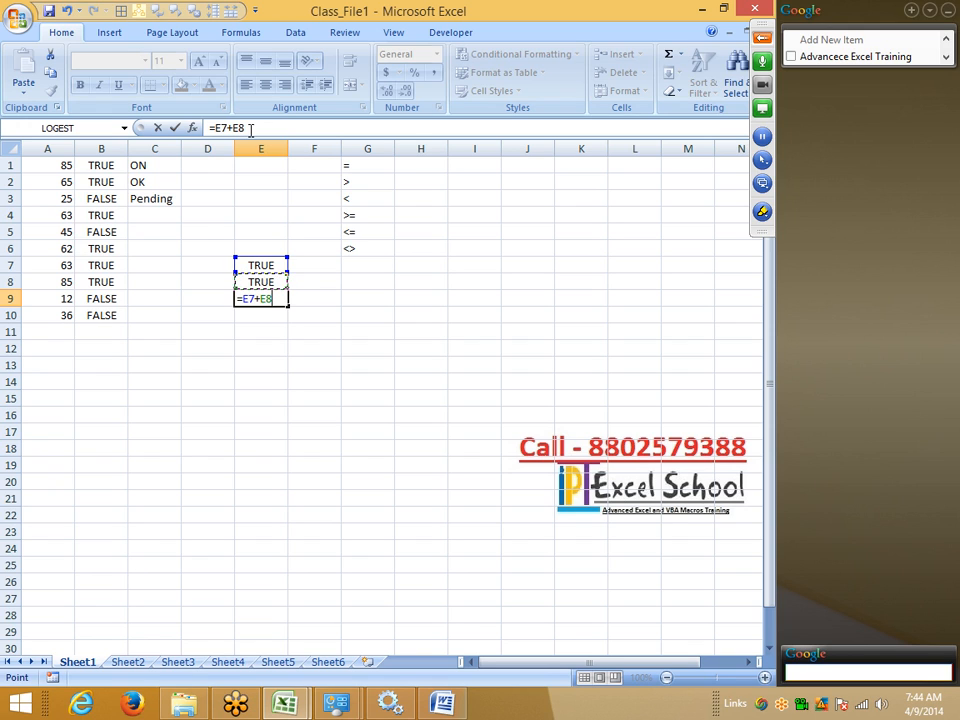
{"action": "key", "text": "Return"}
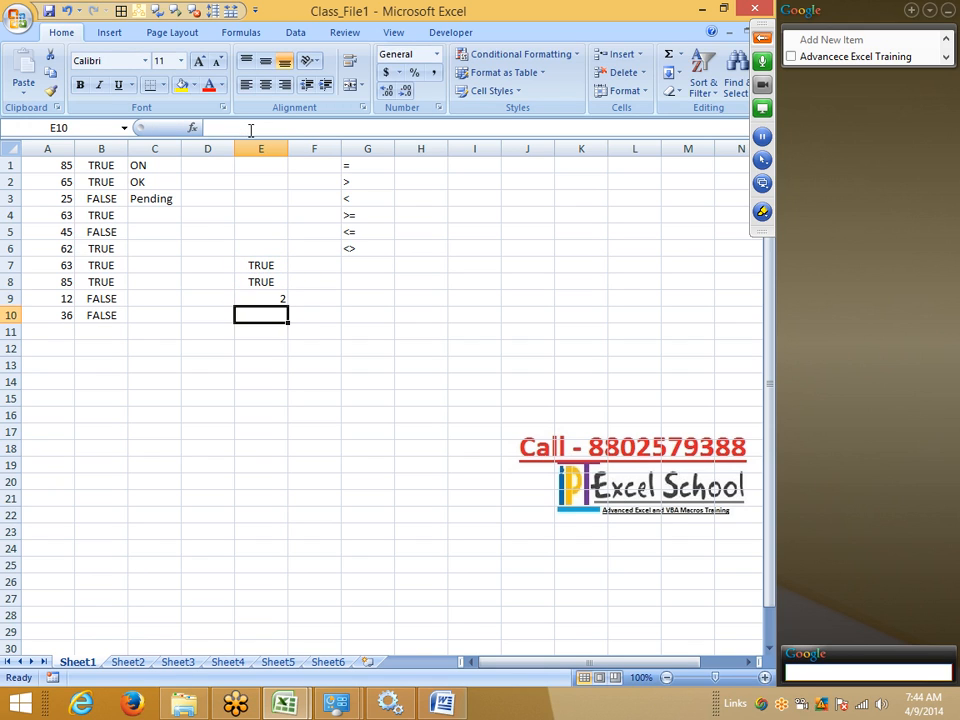
{"action": "key", "text": "Up"}
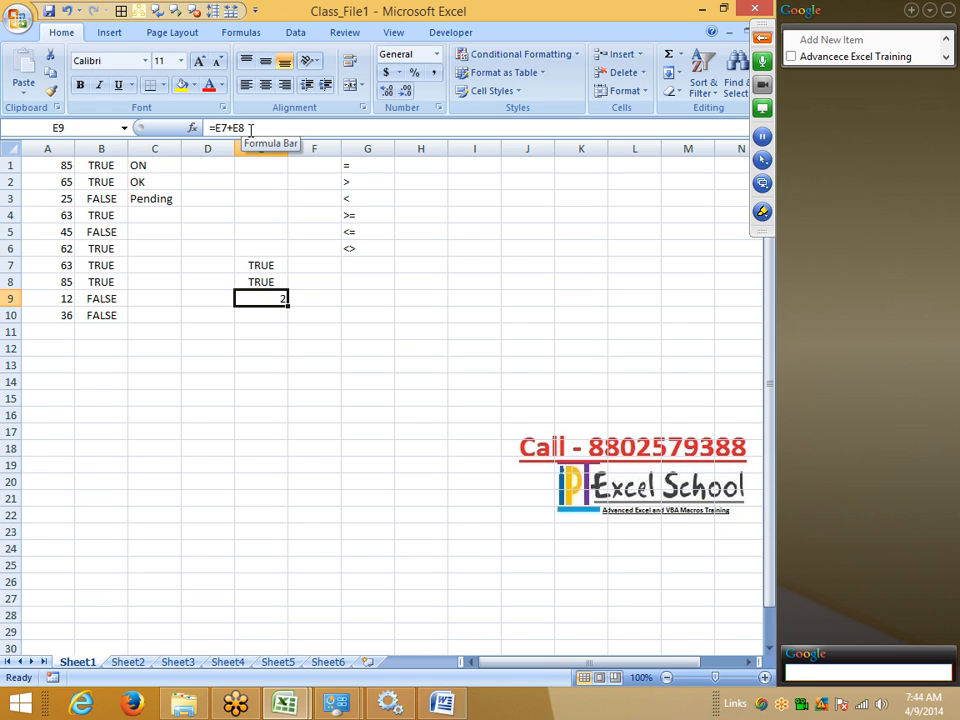
{"action": "key", "text": "Up"}
{"action": "key", "text": "Up"}
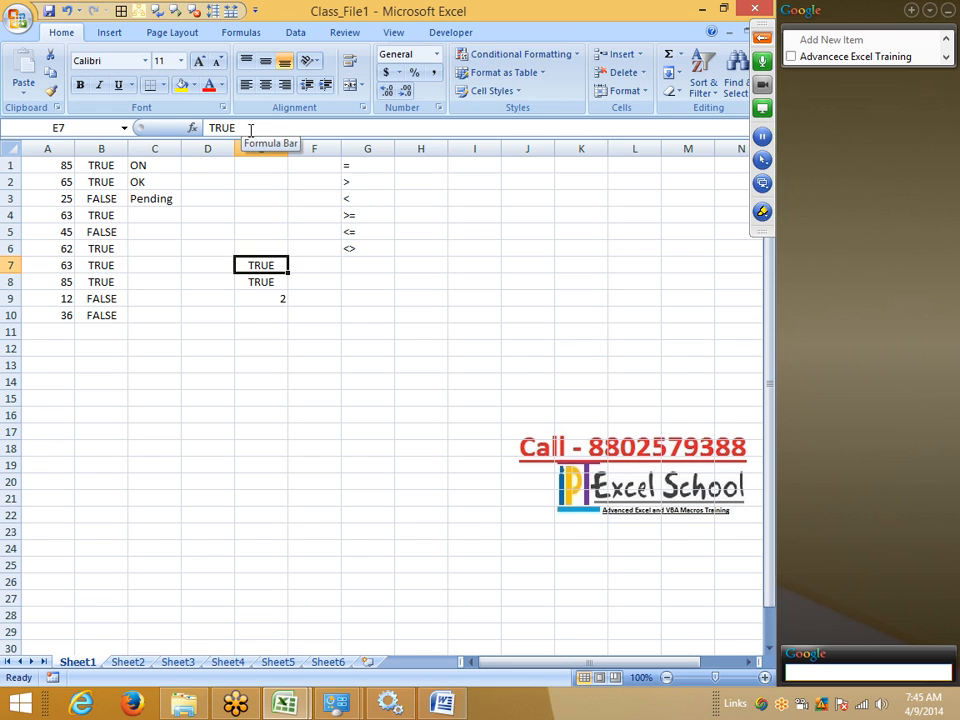
{"action": "key", "text": "Right"}
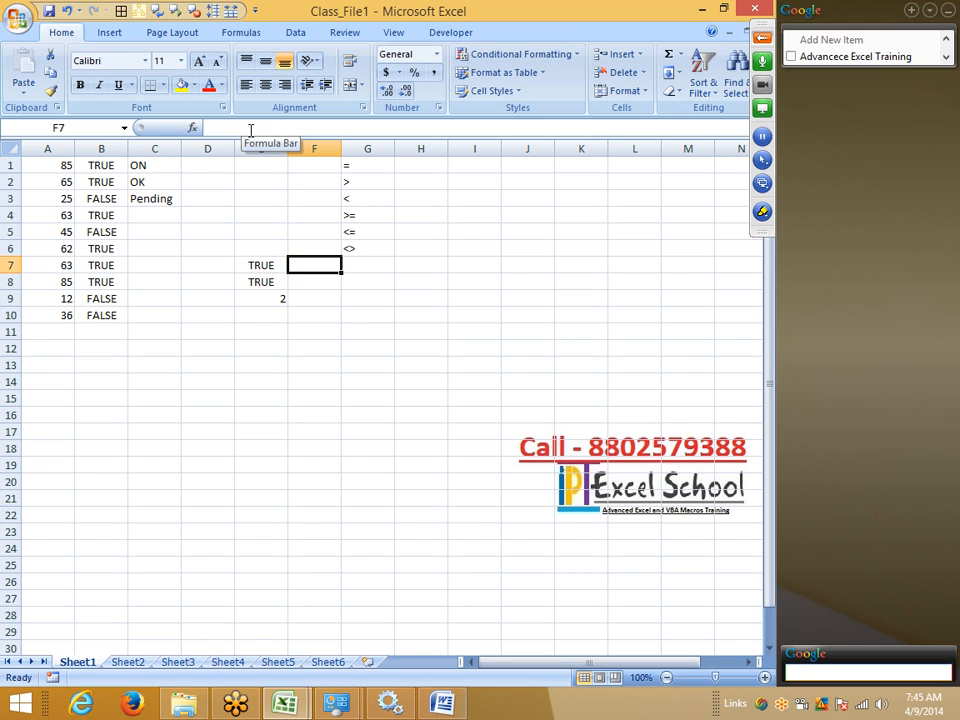
{"action": "type", "text": "="}
{"action": "key", "text": "Escape"}
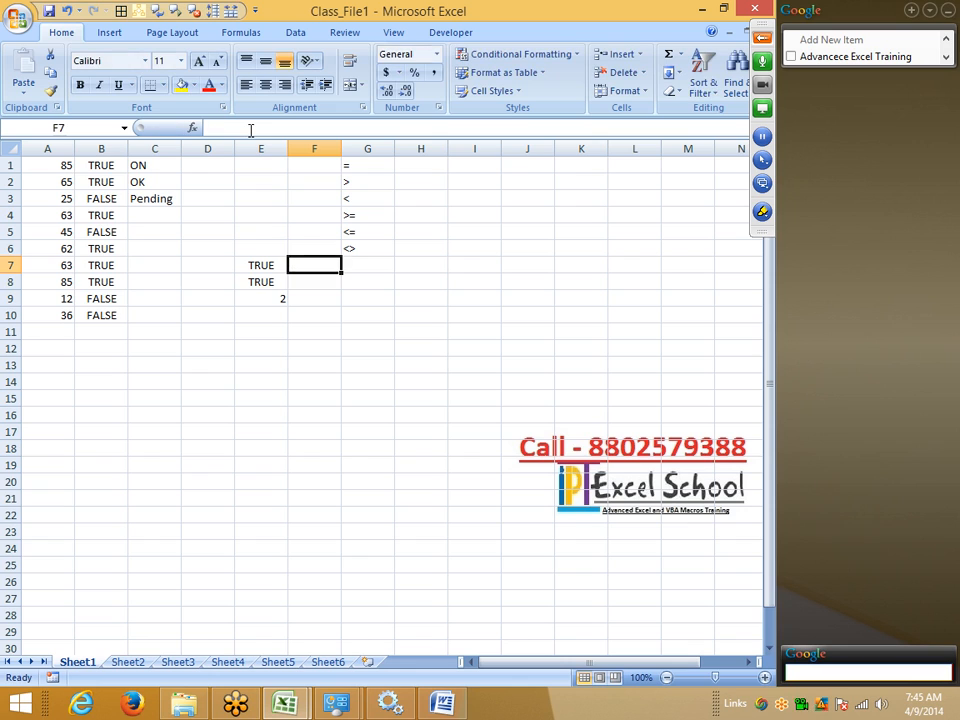
Replace the value in cell E8 with FALSE.
{"action": "key", "text": "Left"}
{"action": "key", "text": "Down"}
{"action": "type", "text": "false"}
{"action": "key", "text": "Return"}
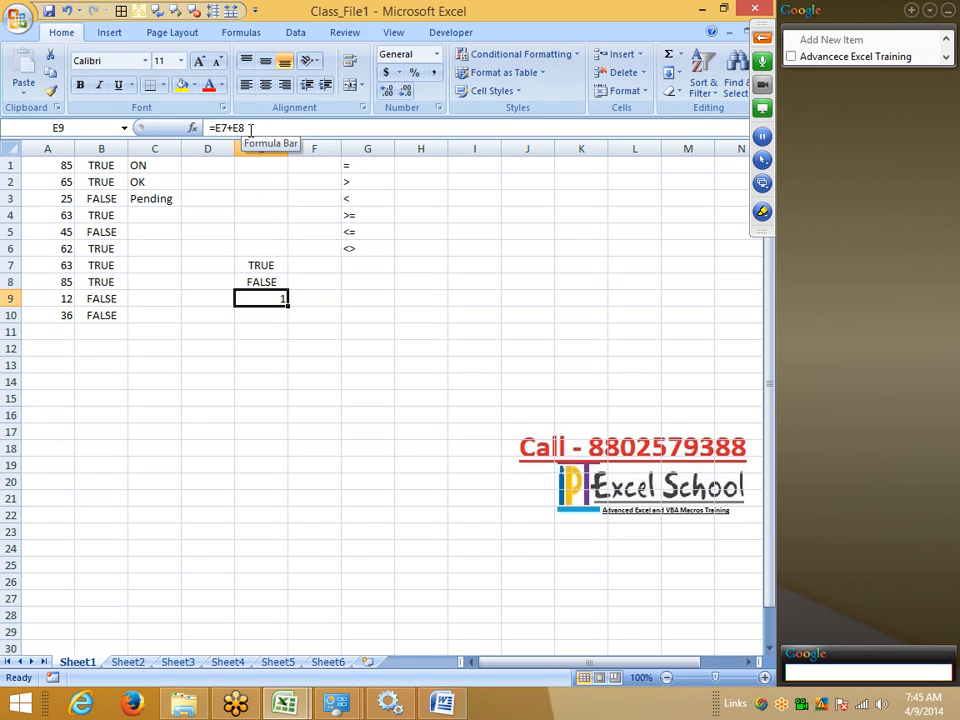
Review the IF formula in C3 on Sheet1 and the worked examples on Sheet2 and Sheet3.
{"action": "key", "text": "Up"}
{"action": "key", "text": "Up"}
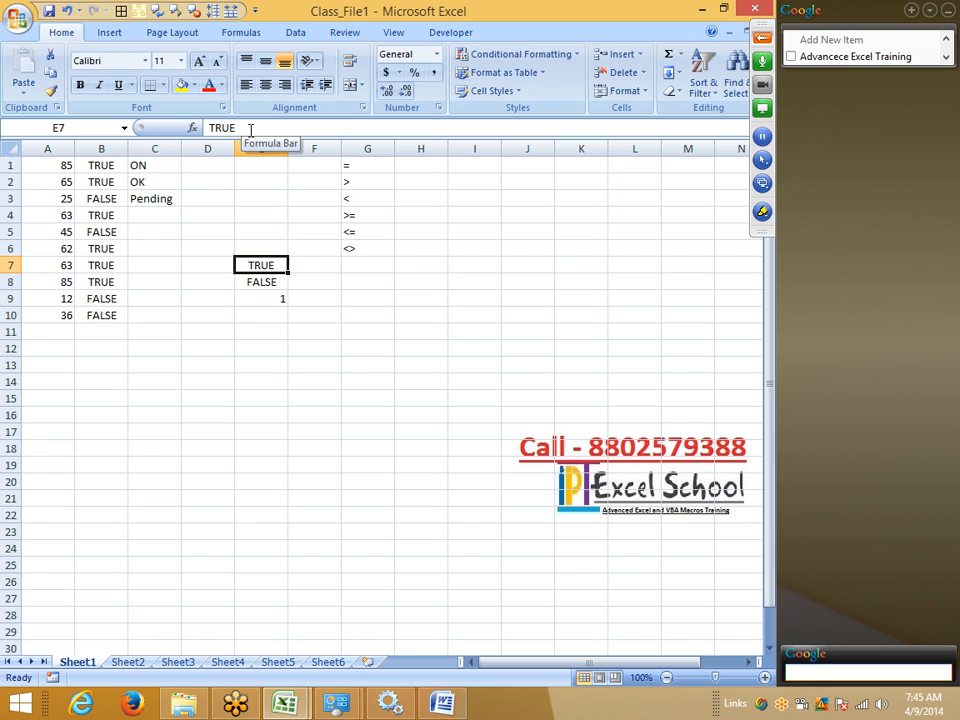
{"action": "key", "text": "Left"}
{"action": "key", "text": "Left"}
{"action": "key", "text": "Up"}
{"action": "key", "text": "Up"}
{"action": "key", "text": "Up"}
{"action": "key", "text": "Up"}
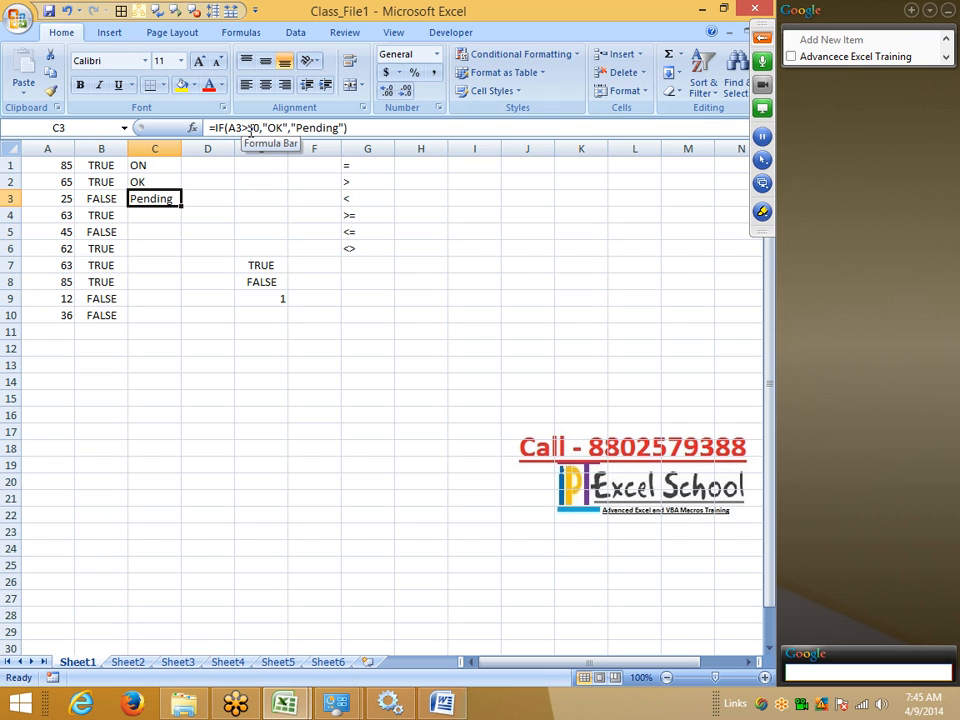
{"action": "key", "text": "ctrl+Page_Down"}
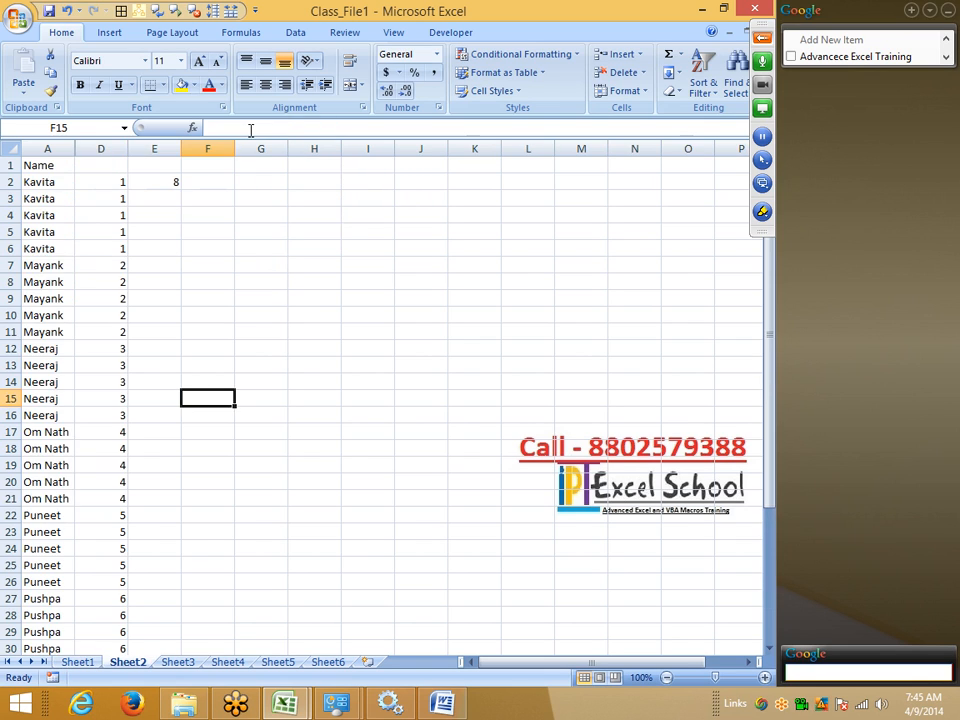
{"action": "key", "text": "ctrl+Page_Down"}
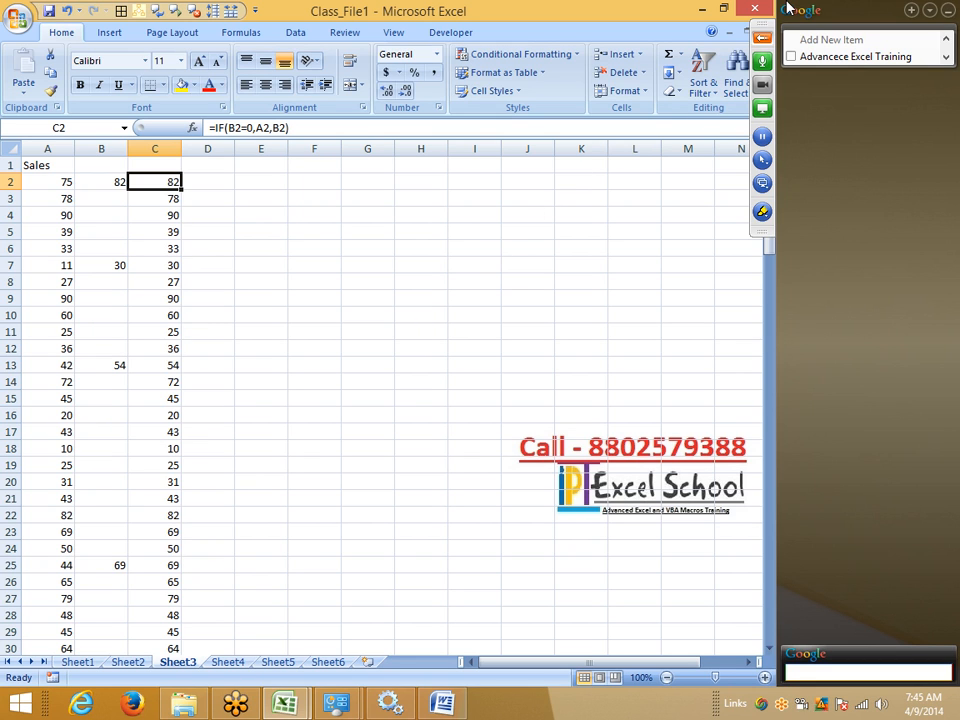
Check the GoToMeeting control panel and collapse it again.
{"action": "left_click", "coordinate": [762, 37]}
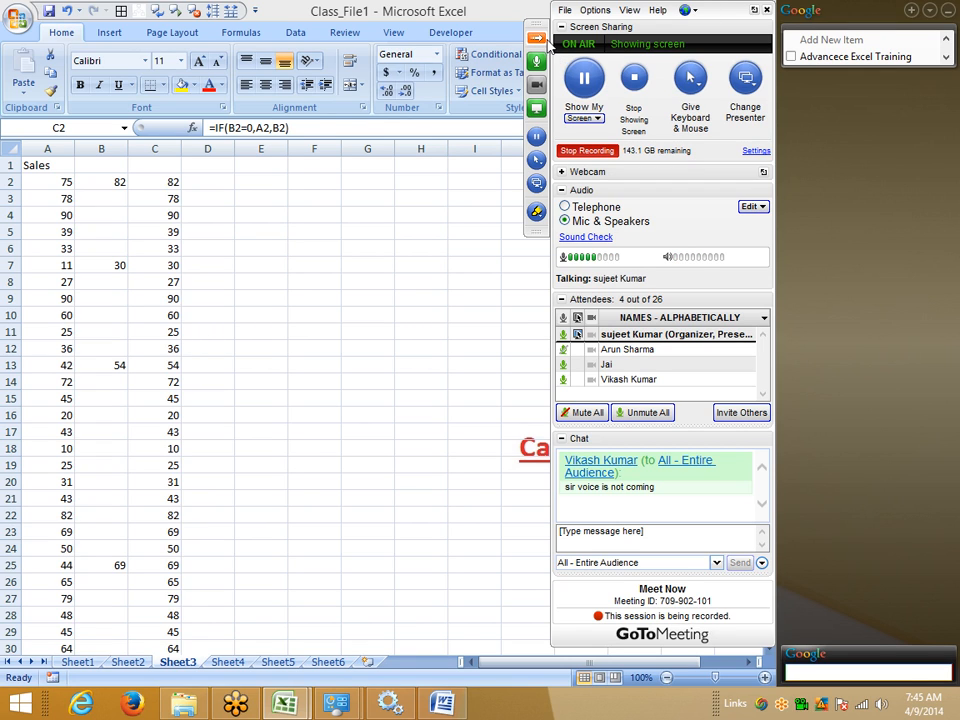
{"action": "left_click", "coordinate": [544, 42]}
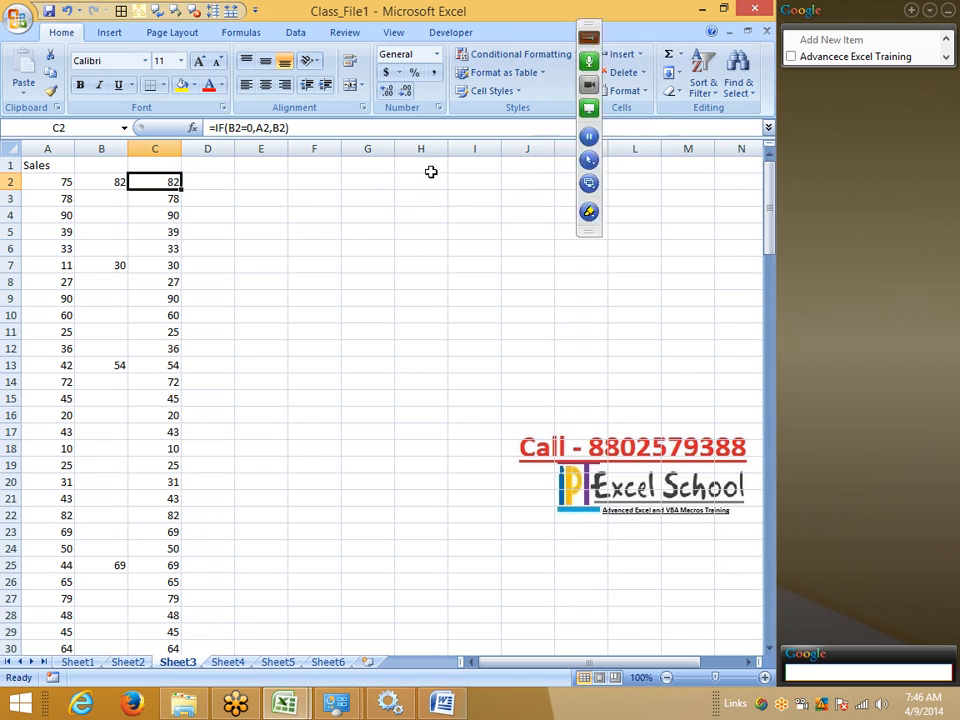
On Sheet4, enter the headers City, Name and Sales in cells A1, B1 and C1.
{"action": "left_click", "coordinate": [227, 662]}
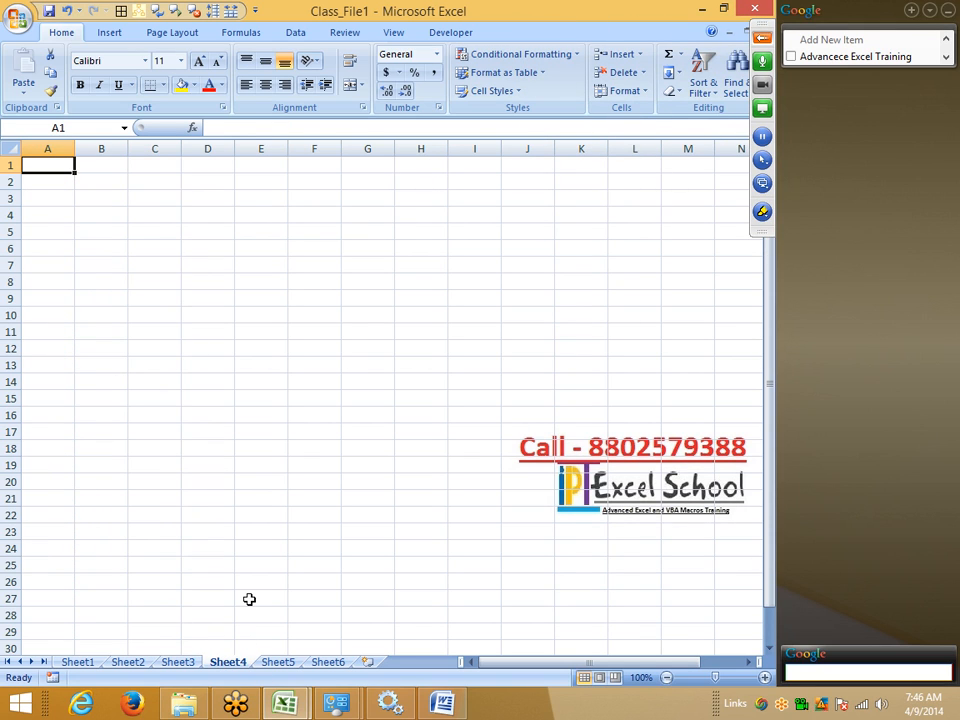
{"action": "type", "text": "City"}
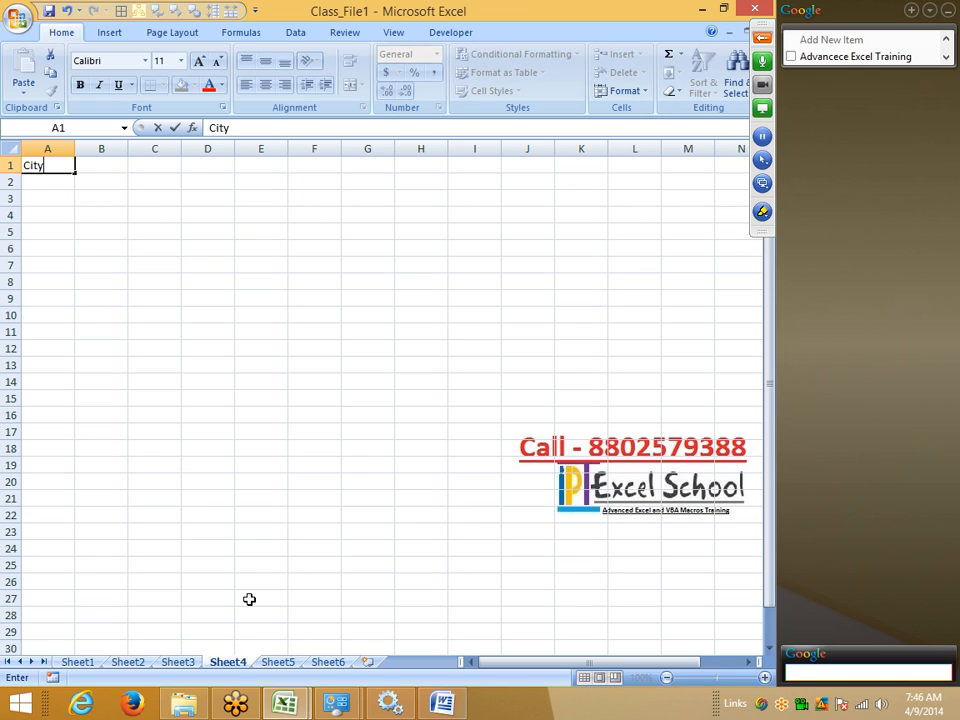
{"action": "key", "text": "Return"}
{"action": "key", "text": "Up"}
{"action": "key", "text": "Right"}
{"action": "type", "text": "Name"}
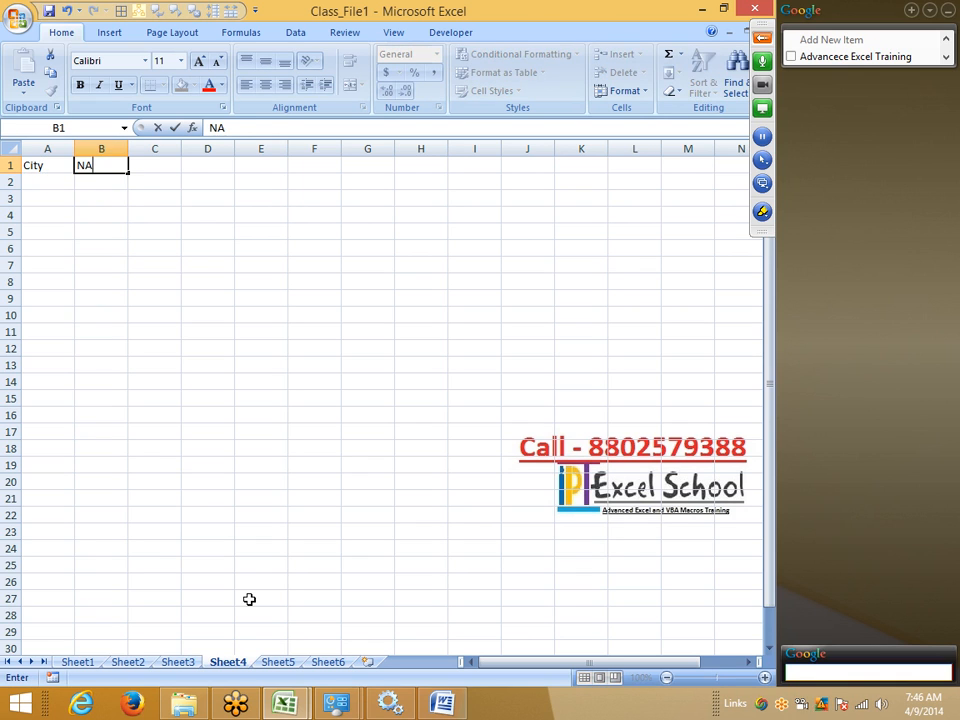
{"action": "key", "text": "Return"}
{"action": "key", "text": "Up"}
{"action": "key", "text": "Right"}
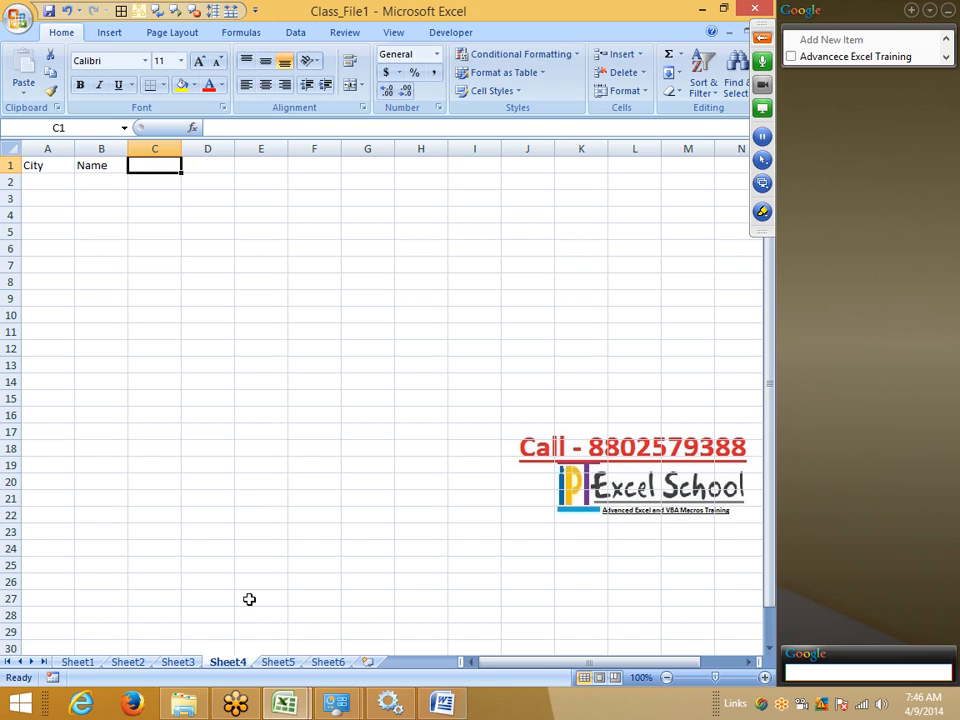
{"action": "type", "text": "Sales"}
{"action": "key", "text": "Return"}
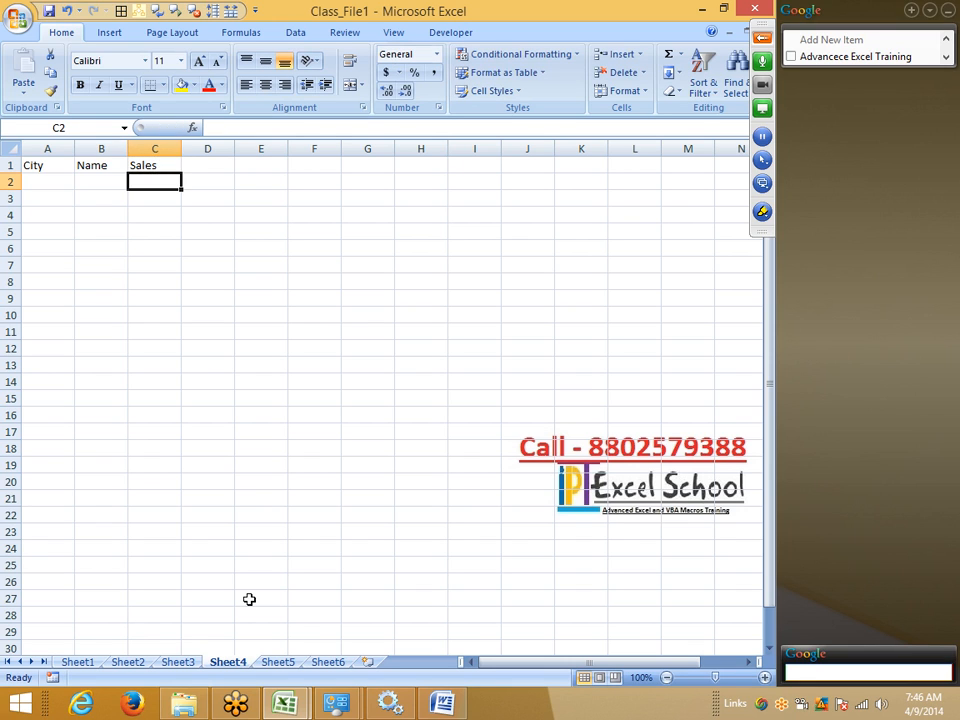
Enter a first name in cell B2 and try to fill it downward.
{"action": "key", "text": "Left"}
{"action": "type", "text": "Sujeet"}
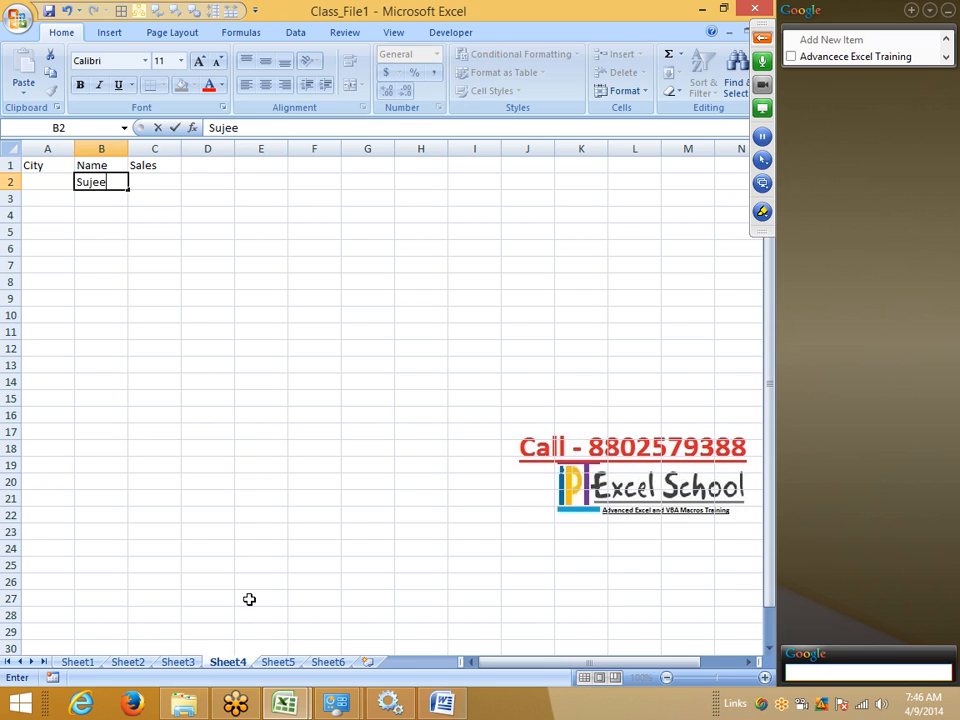
{"action": "key", "text": "Return"}
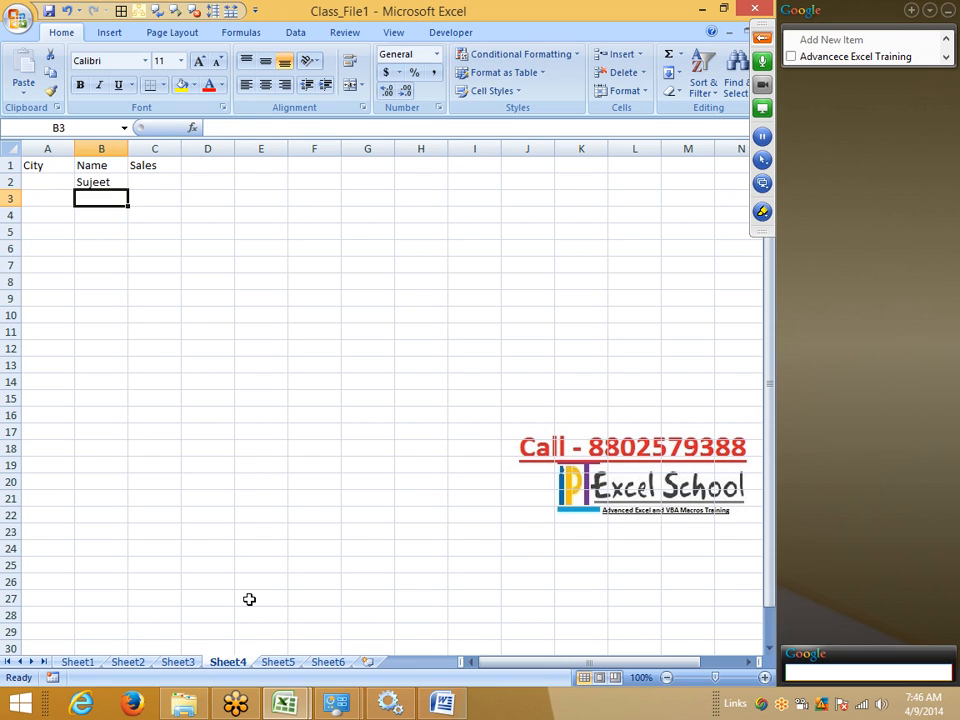
{"action": "left_click", "coordinate": [108, 185]}
{"action": "mouse_move", "coordinate": [130, 188]}
{"action": "left_mouse_down"}
{"action": "mouse_move", "coordinate": [126, 223]}
{"action": "mouse_move", "coordinate": [129, 193]}
{"action": "left_mouse_up"}
Enter the custom name list's starting first name in B2 and fill the series down to B34.
{"action": "type", "text": "Puneet"}
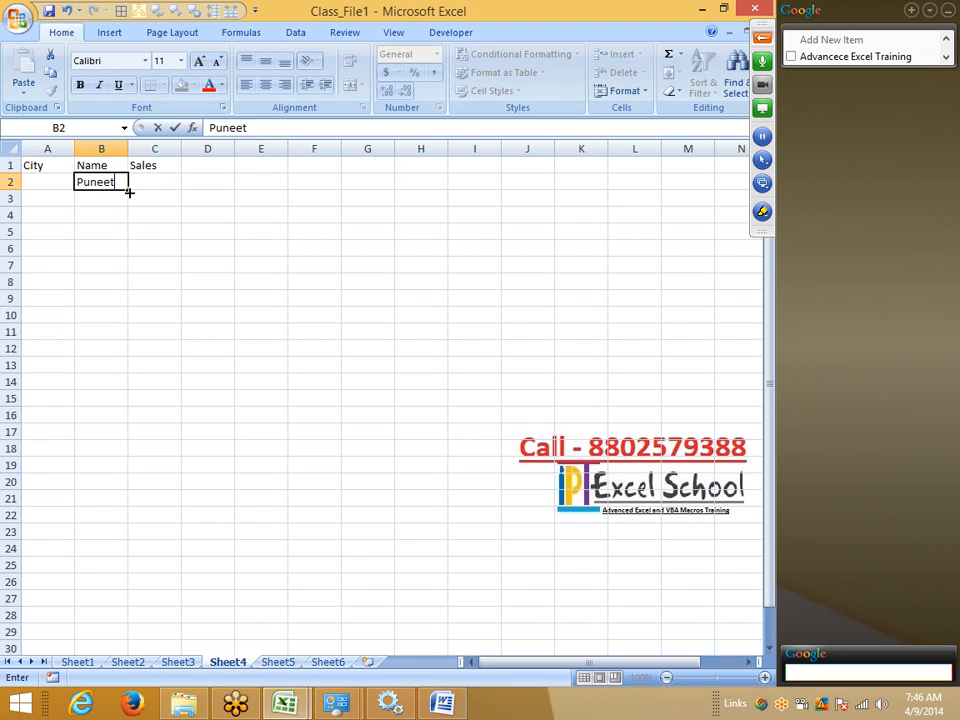
{"action": "key", "text": "Return"}
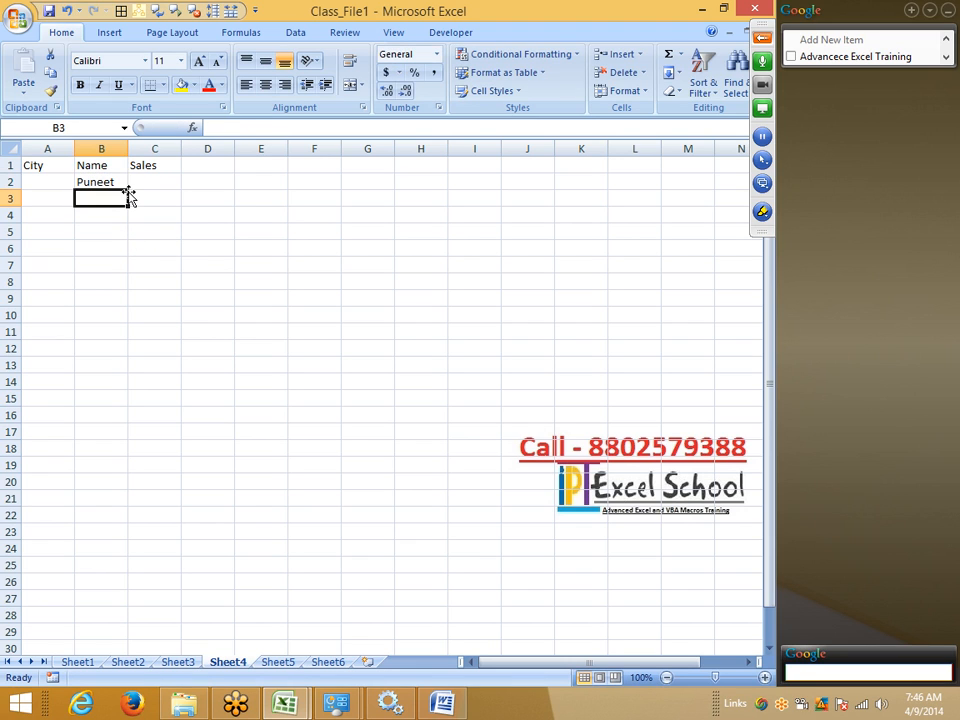
{"action": "left_click", "coordinate": [115, 180]}
{"action": "left_click_drag", "start_coordinate": [127, 189], "coordinate": [127, 272]}
{"action": "left_click_drag", "start_coordinate": [128, 257], "coordinate": [128, 313]}
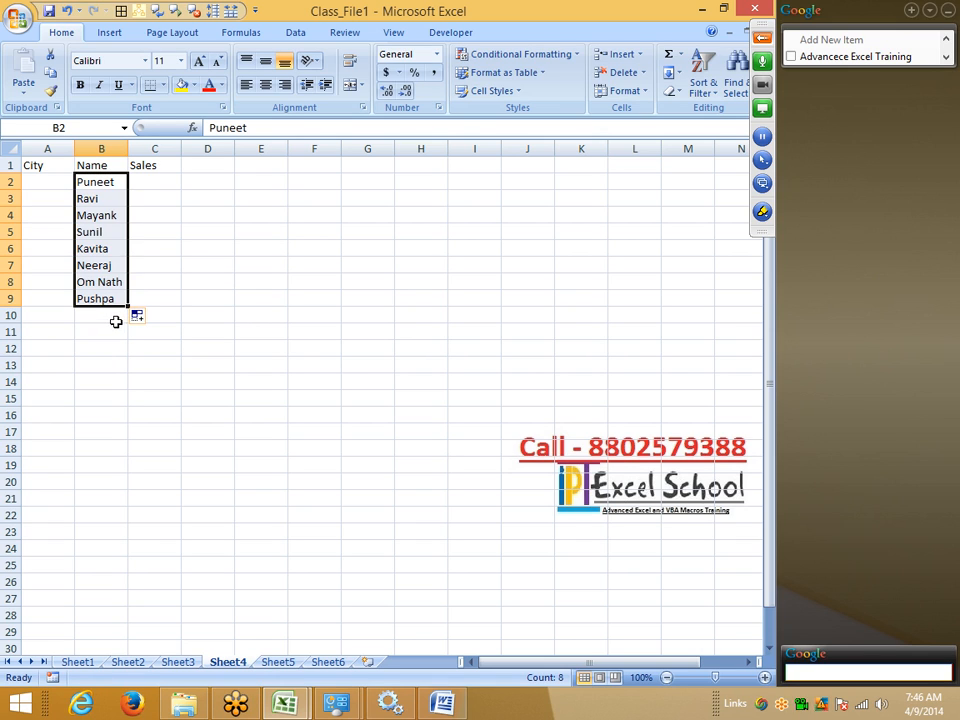
{"action": "left_click", "coordinate": [115, 320]}
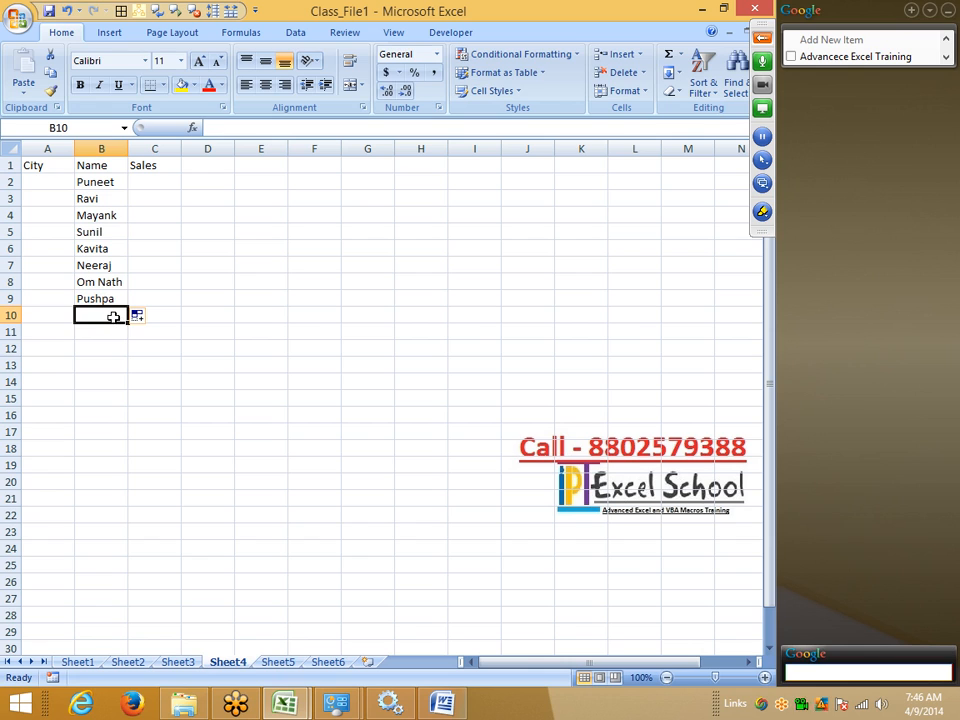
{"action": "left_click_drag", "start_coordinate": [101, 184], "coordinate": [143, 677]}
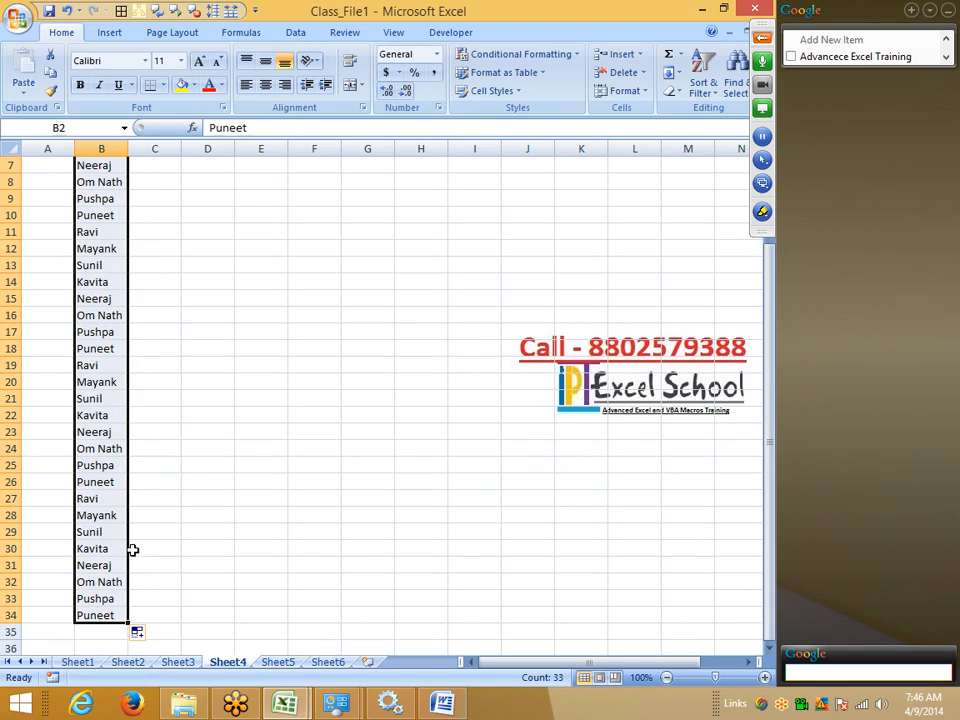
Enter Delhi as the city in cell A2 and move to cell A10.
{"action": "scroll", "coordinate": [133, 510], "scroll_direction": "up", "scroll_amount": 1}
{"action": "left_click", "coordinate": [42, 185]}
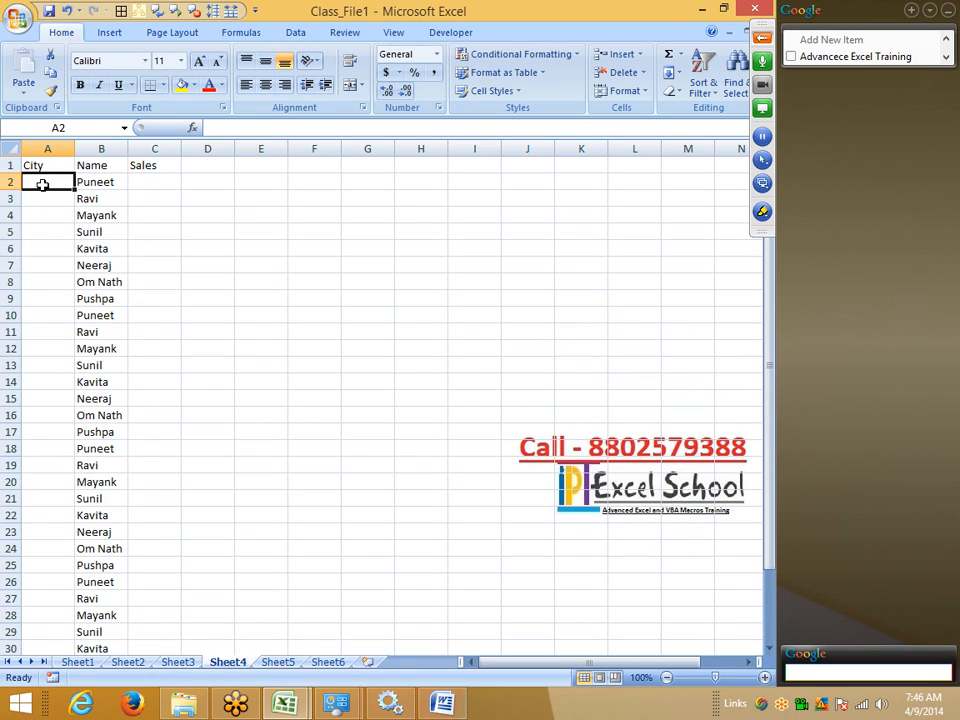
{"action": "type", "text": "Delhi"}
{"action": "key", "text": "Return"}
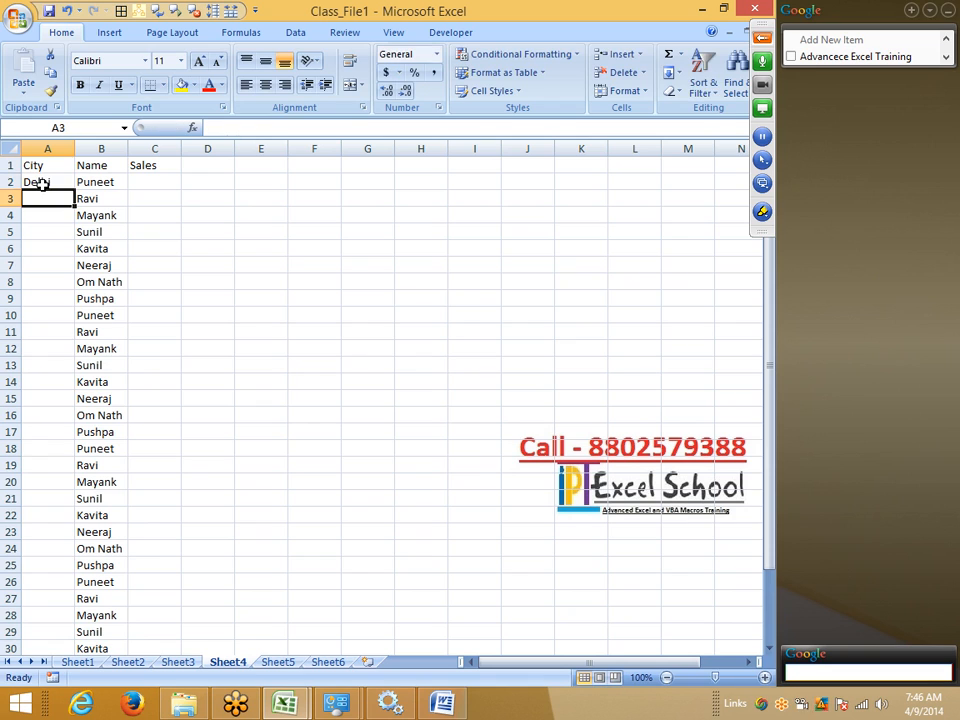
{"action": "key", "text": "Down"}
{"action": "key", "text": "Down"}
{"action": "key", "text": "Down"}
{"action": "key", "text": "Down"}
{"action": "key", "text": "Down"}
{"action": "key", "text": "Down"}
{"action": "key", "text": "Down"}
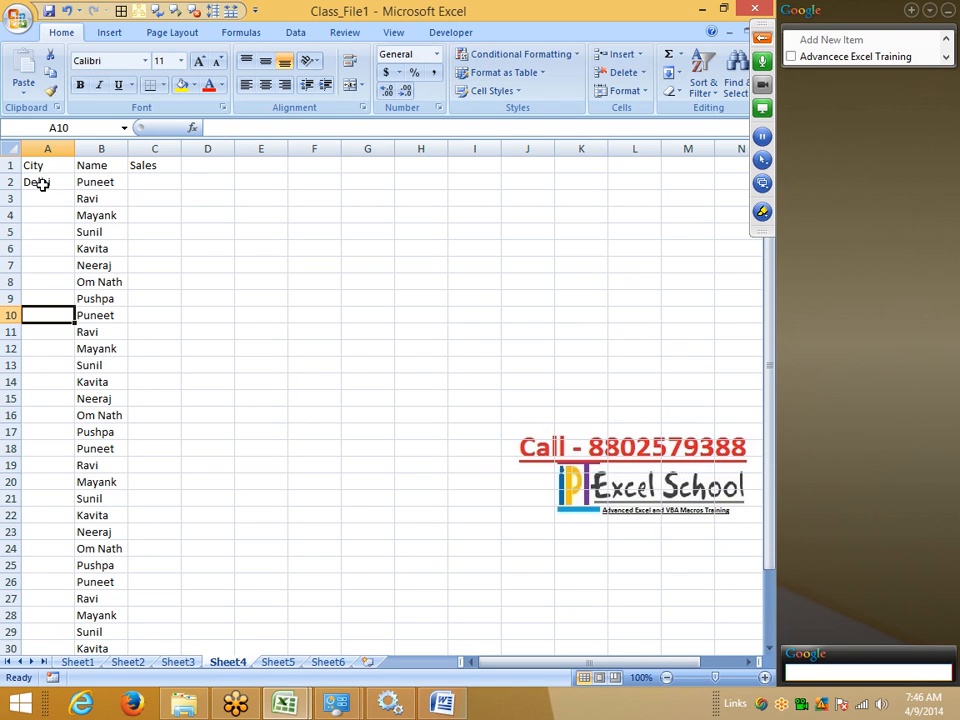
Enter Inder as the city in cell A10.
{"action": "type", "text": "Indet"}
{"action": "key", "text": "BackSpace"}
{"action": "key", "text": "BackSpace"}
{"action": "type", "text": "er"}
{"action": "key", "text": "Return"}
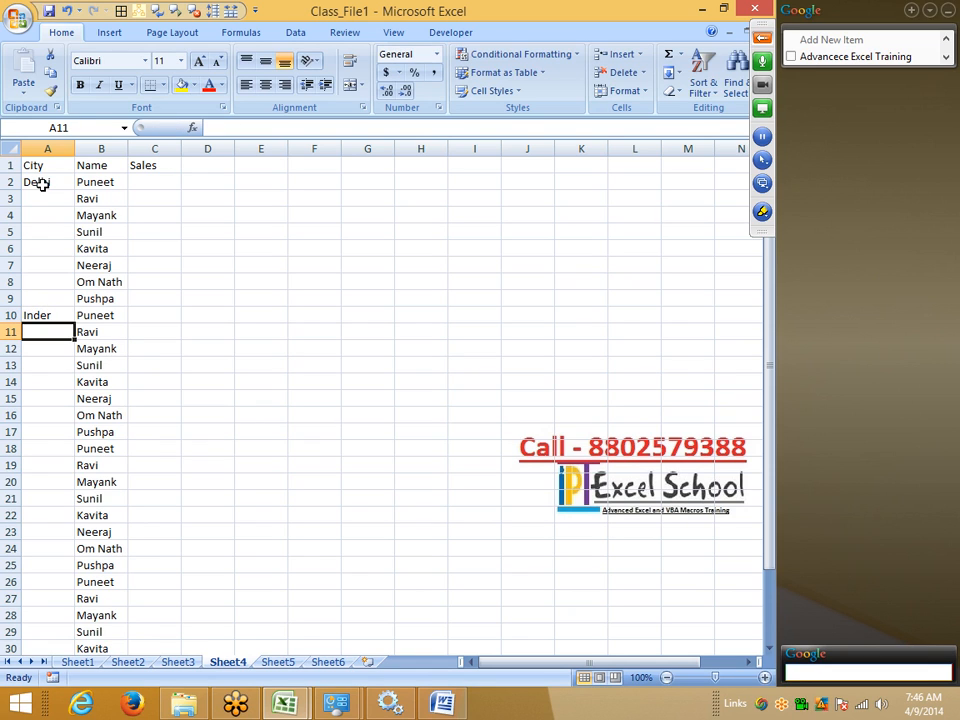
Set the city in cell A10 to Pune.
{"action": "key", "text": "Up"}
{"action": "key", "text": "Down"}
{"action": "key", "text": "Down"}
{"action": "key", "text": "Down"}
{"action": "key", "text": "Up"}
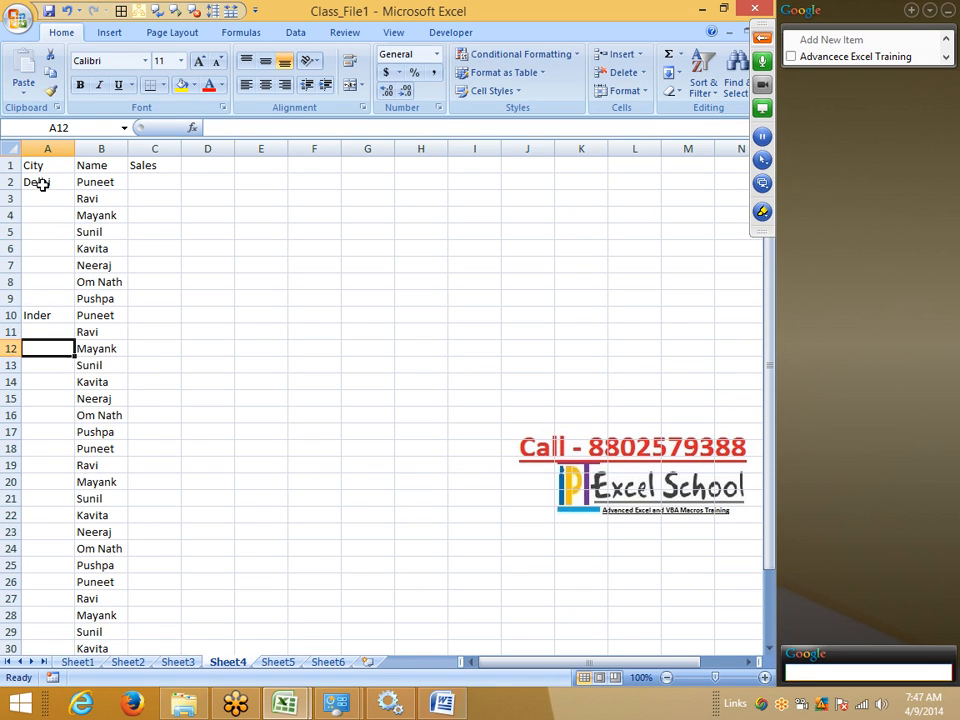
{"action": "key", "text": "Up"}
{"action": "key", "text": "Up"}
{"action": "type", "text": "Pune"}
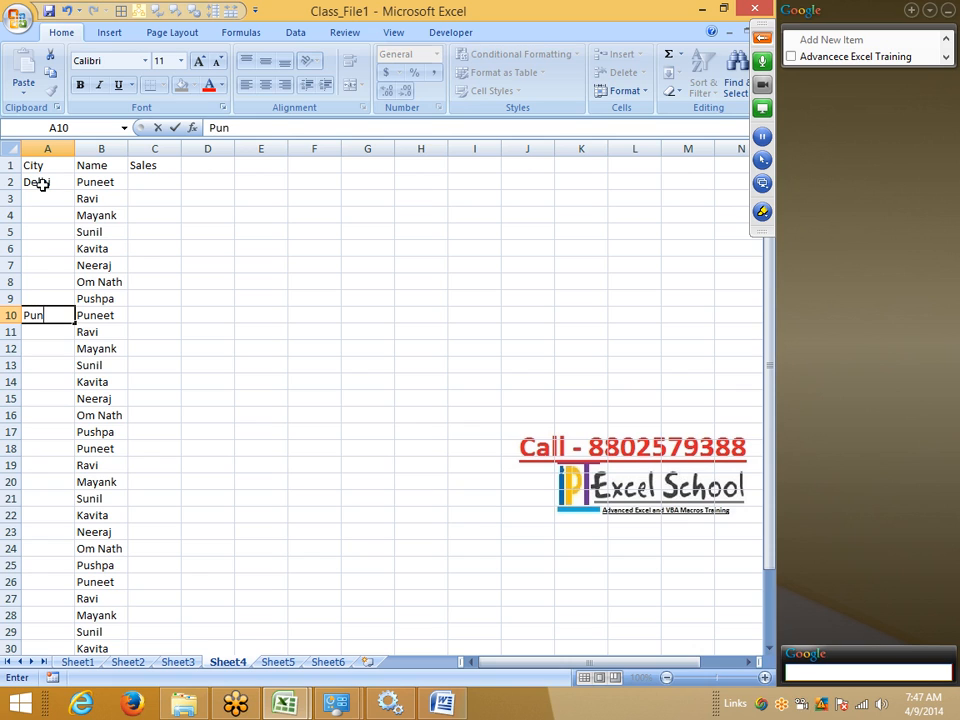
{"action": "key", "text": "Return"}
Enter a person's name as the city in cell A18 and move down to cell A26.
{"action": "key", "text": "Down"}
{"action": "key", "text": "Down"}
{"action": "key", "text": "Down"}
{"action": "key", "text": "Down"}
{"action": "key", "text": "Down"}
{"action": "key", "text": "Down"}
{"action": "key", "text": "Down"}
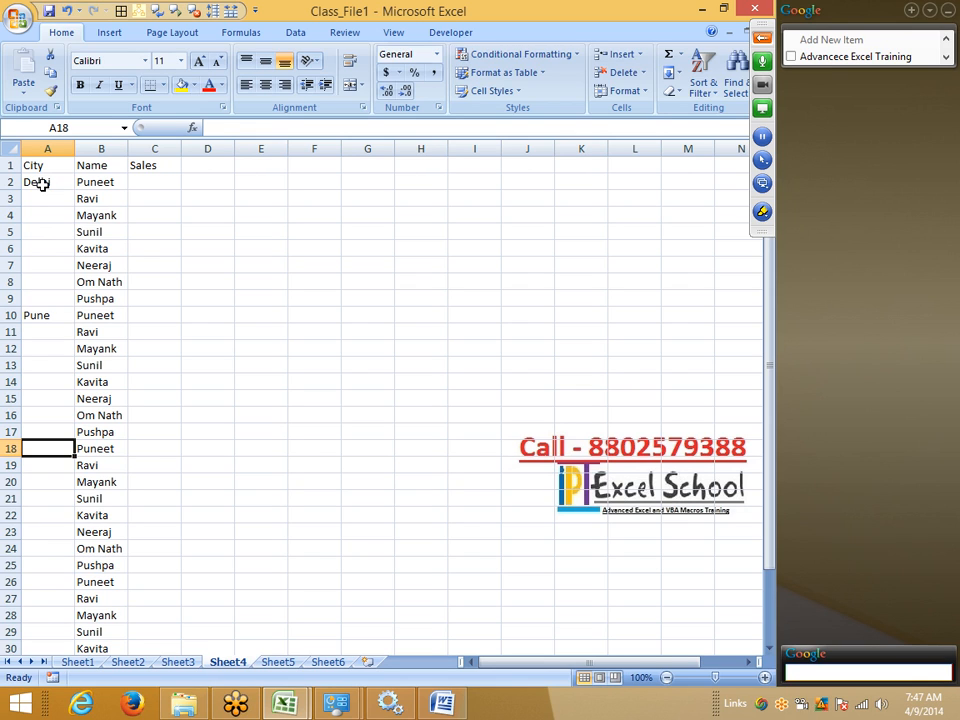
{"action": "type", "text": "Om Nath"}
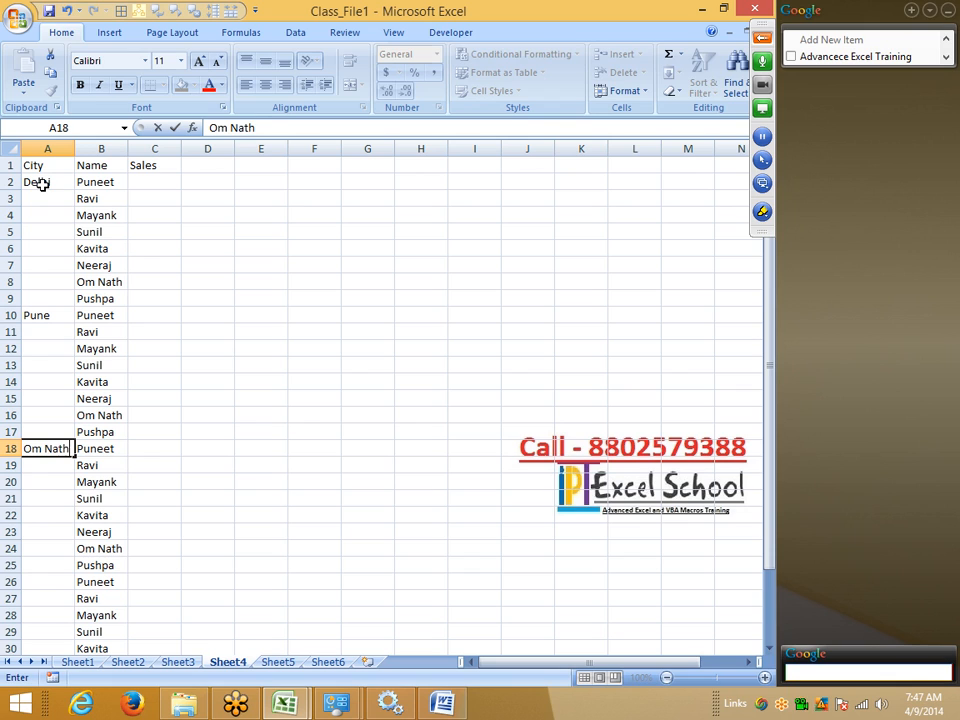
{"action": "key", "text": "Return"}
{"action": "key", "text": "Down"}
{"action": "key", "text": "Down"}
{"action": "key", "text": "Down"}
{"action": "key", "text": "Down"}
{"action": "key", "text": "Down"}
{"action": "key", "text": "Down"}
{"action": "key", "text": "Down"}
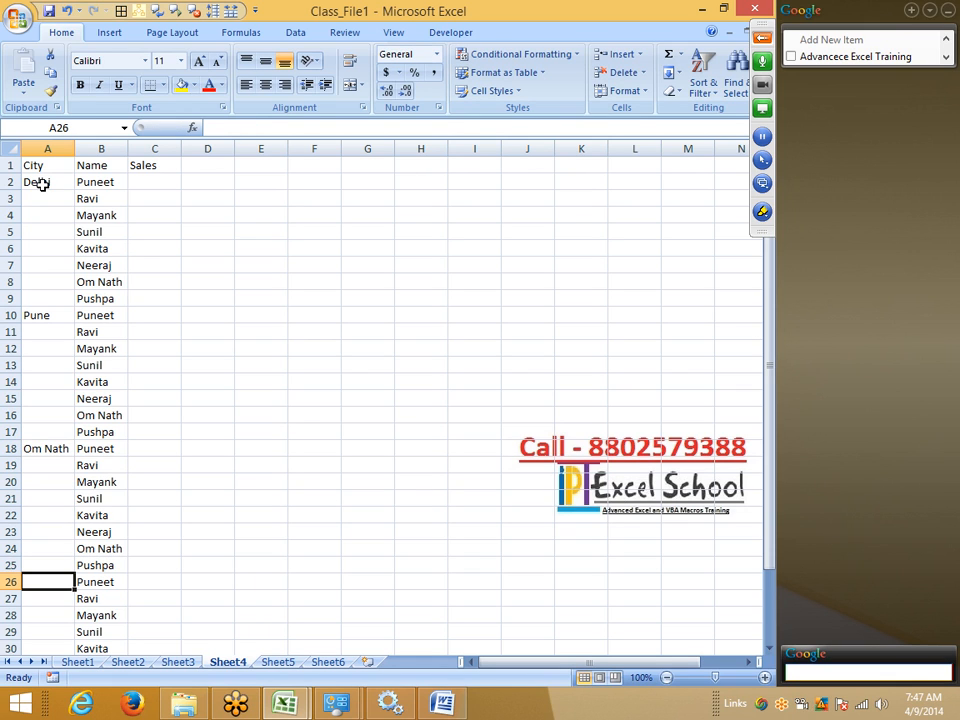
Replace the entry in cell A18 with the city Jaipur.
{"action": "key", "text": "Up"}
{"action": "key", "text": "Up"}
{"action": "key", "text": "Up"}
{"action": "key", "text": "Up"}
{"action": "key", "text": "Up"}
{"action": "key", "text": "Up"}
{"action": "key", "text": "Up"}
{"action": "key", "text": "Up"}
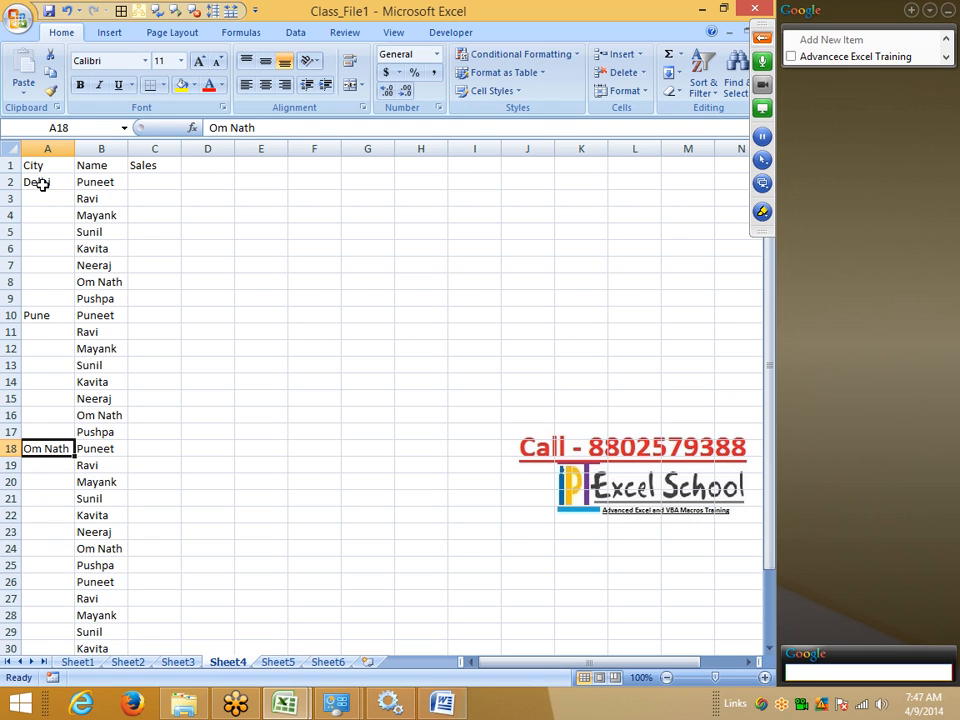
{"action": "type", "text": "Jaipur"}
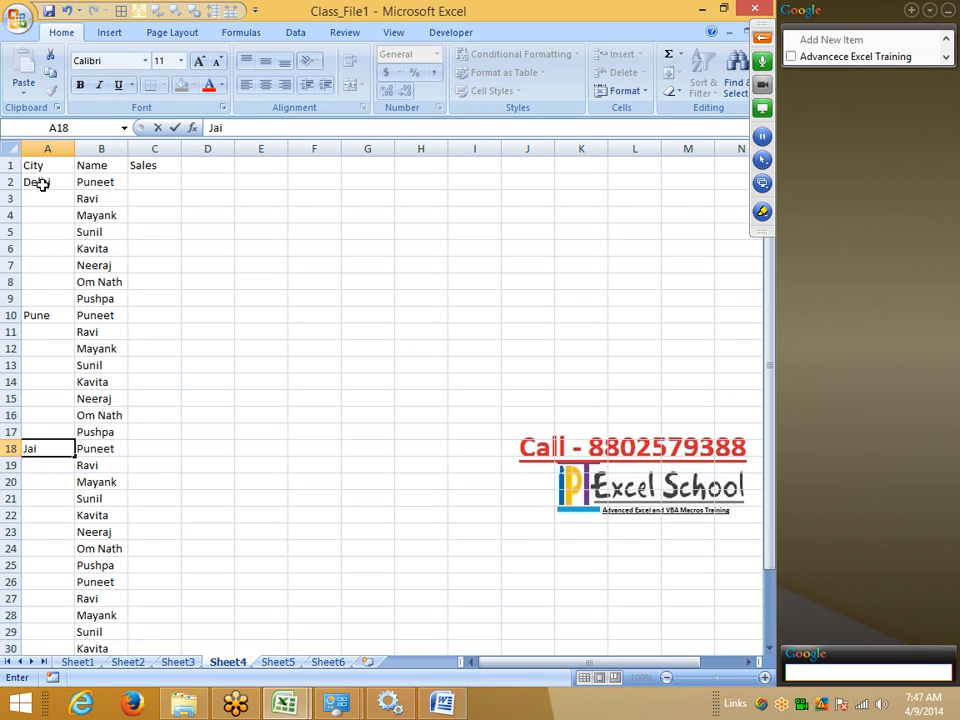
Enter Uday Pur as the city in cell A26.
{"action": "key", "text": "Return"}
{"action": "key", "text": "Down"}
{"action": "key", "text": "Down"}
{"action": "key", "text": "Down"}
{"action": "key", "text": "Down"}
{"action": "key", "text": "Down"}
{"action": "key", "text": "Down"}
{"action": "key", "text": "Down"}
{"action": "key", "text": "Down"}
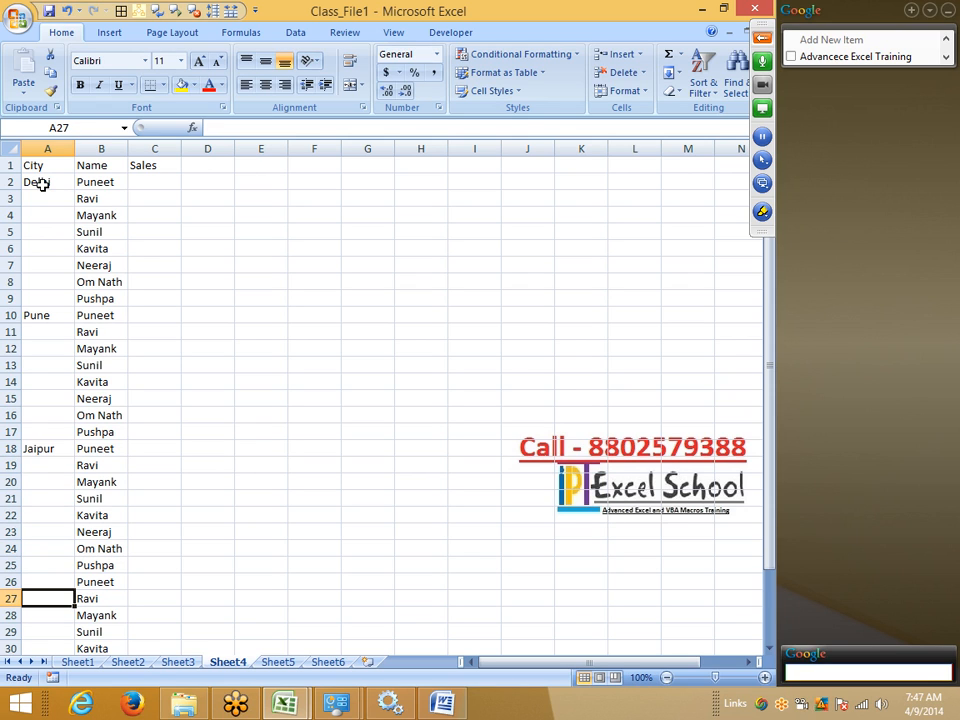
{"action": "key", "text": "Down"}
{"action": "key", "text": "Up"}
{"action": "key", "text": "Up"}
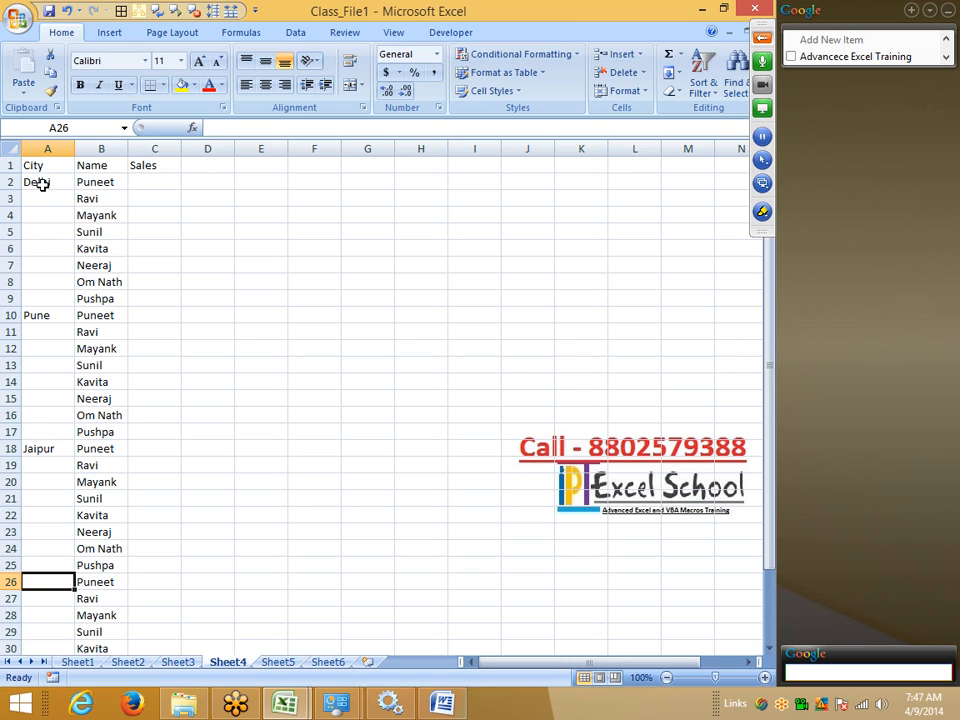
{"action": "type", "text": "Uday Pur"}
{"action": "key", "text": "Return"}
{"action": "key", "text": "Return"}
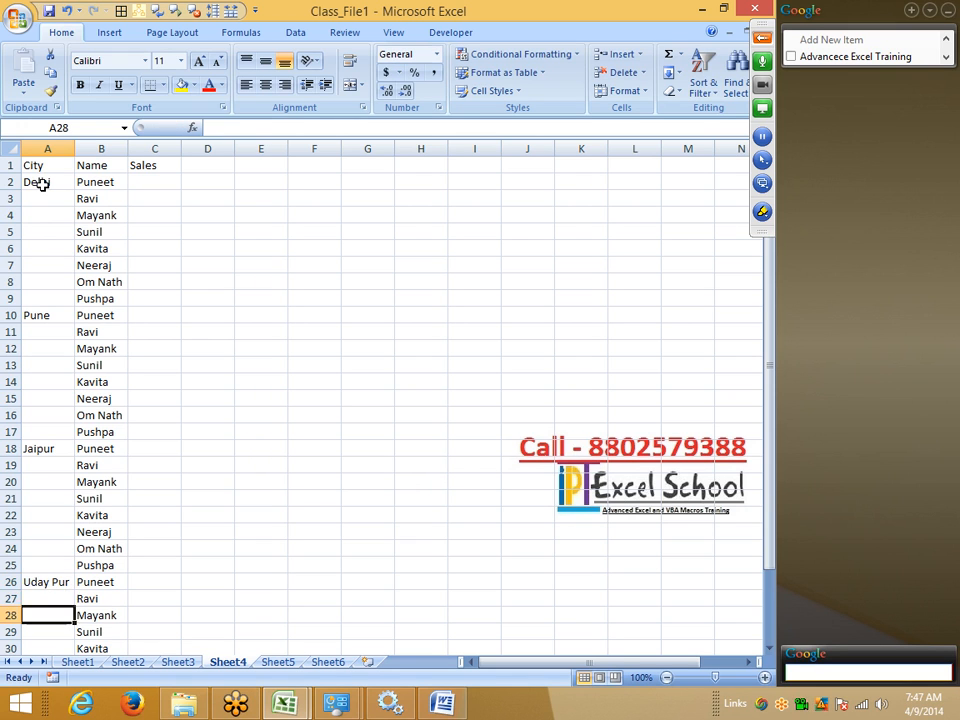
Clear the surplus name in cell B34 at the end of the Name column.
{"action": "key", "text": "Down"}
{"action": "key", "text": "Down"}
{"action": "key", "text": "Down"}
{"action": "key", "text": "Down"}
{"action": "key", "text": "Down"}
{"action": "key", "text": "Down"}
{"action": "key", "text": "Down"}
{"action": "key", "text": "Up"}
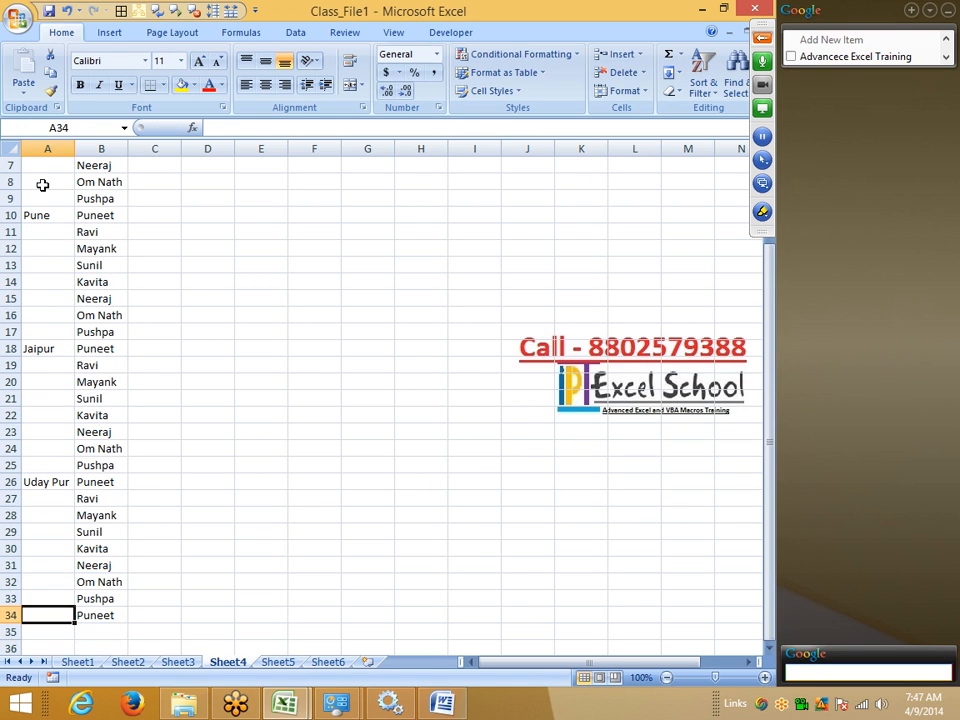
{"action": "key", "text": "Right"}
{"action": "key", "text": "Delete"}
Enter the formula =RANDBETWEEN(10,90) in cell C2, the first row of the Sales column.
{"action": "key", "text": "Up"}
{"action": "key", "text": "ctrl+Up"}
{"action": "key", "text": "Right"}
{"action": "key", "text": "Down"}
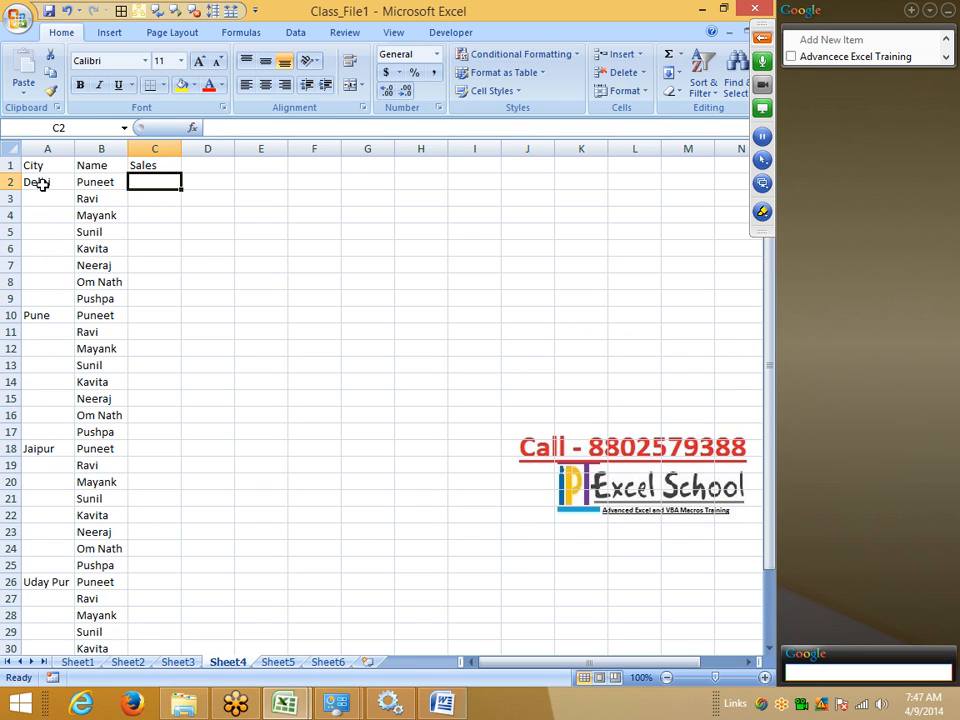
{"action": "type", "text": "=ra"}
{"action": "key", "text": "Down"}
{"action": "key", "text": "Down"}
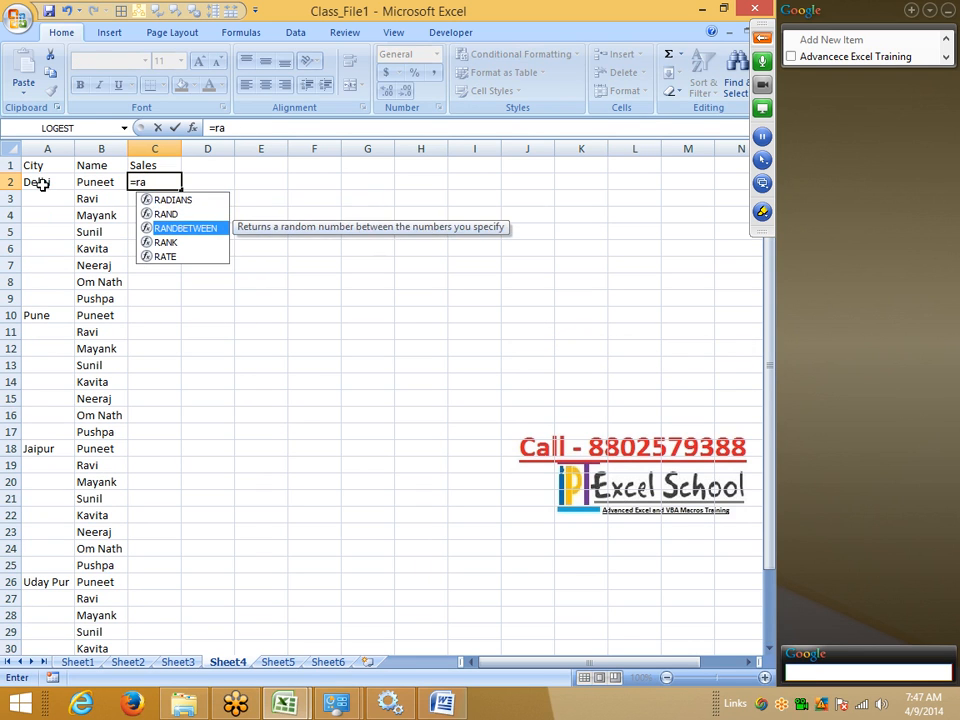
{"action": "key", "text": "Tab"}
{"action": "type", "text": "10,90"}
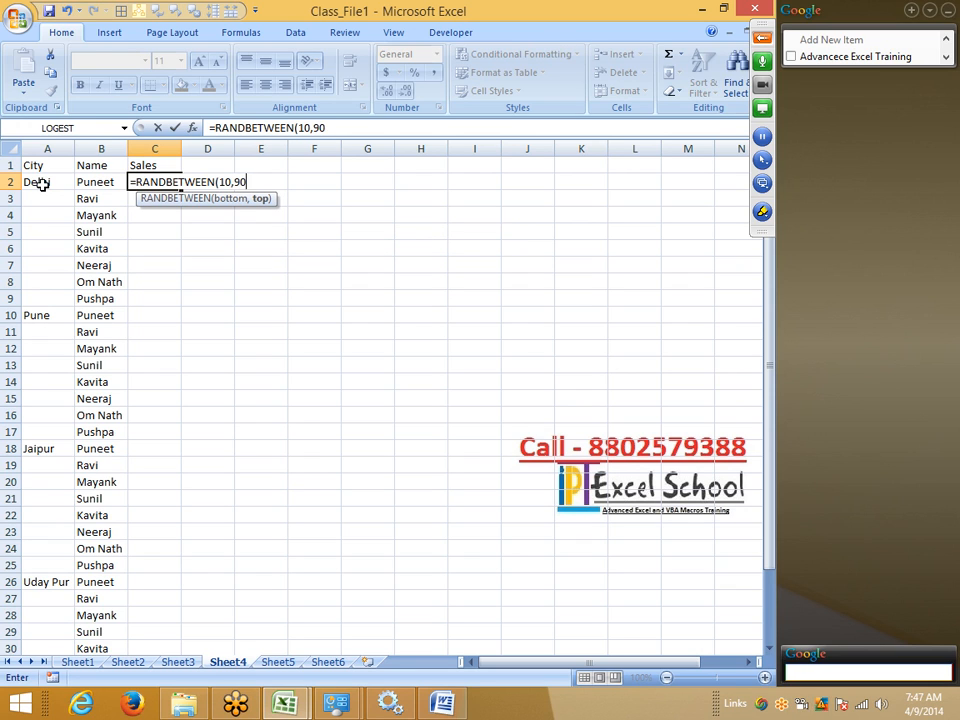
{"action": "key", "text": "Return"}
Fill the random-number formula from C2 down to C33, level with the last name.
{"action": "key", "text": "Left"}
{"action": "key", "text": "ctrl+Down"}
{"action": "key", "text": "Right"}
{"action": "key", "text": "ctrl+shift+Up"}
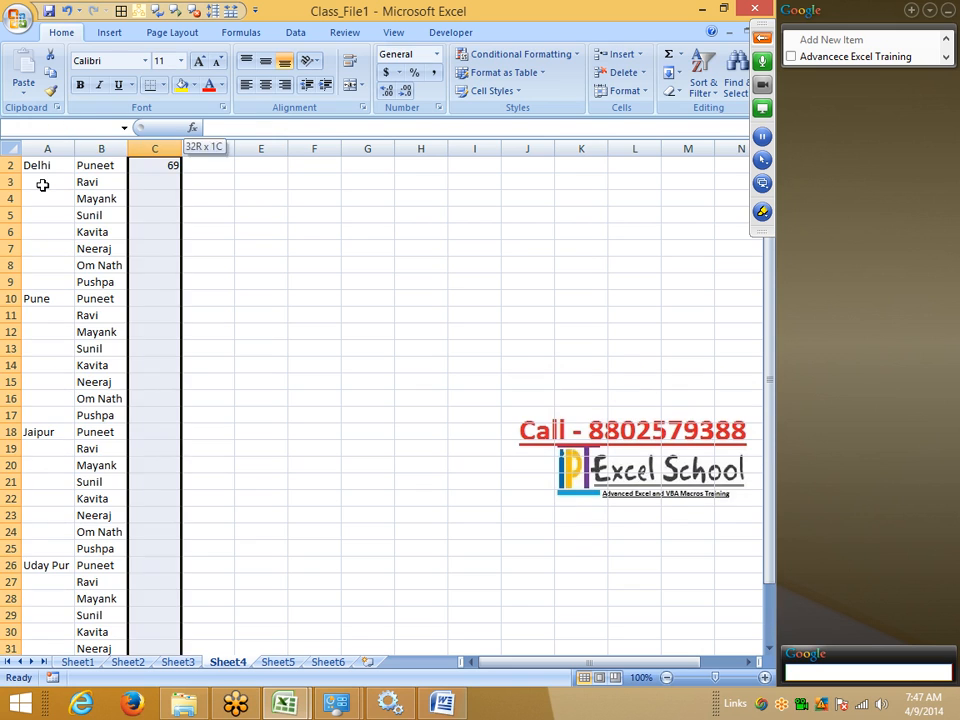
{"action": "key", "text": "ctrl+d"}
Convert the Sales formulas in C2:C33 to fixed values by copying them and pasting values in place.
{"action": "key", "text": "ctrl+c"}
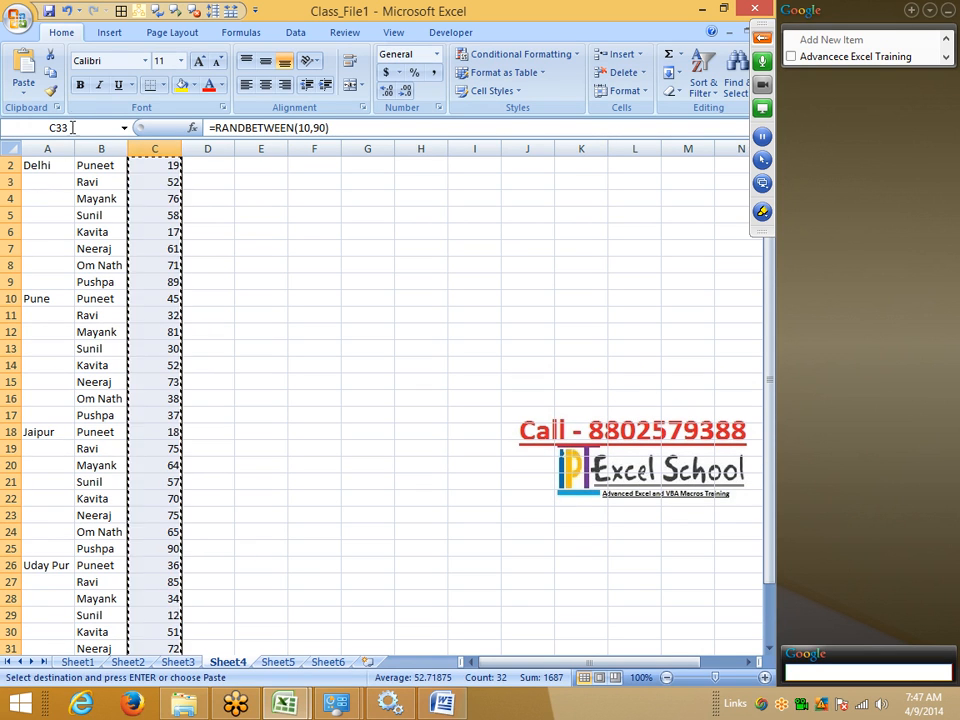
{"action": "left_click", "coordinate": [24, 93]}
{"action": "left_click", "coordinate": [52, 148]}
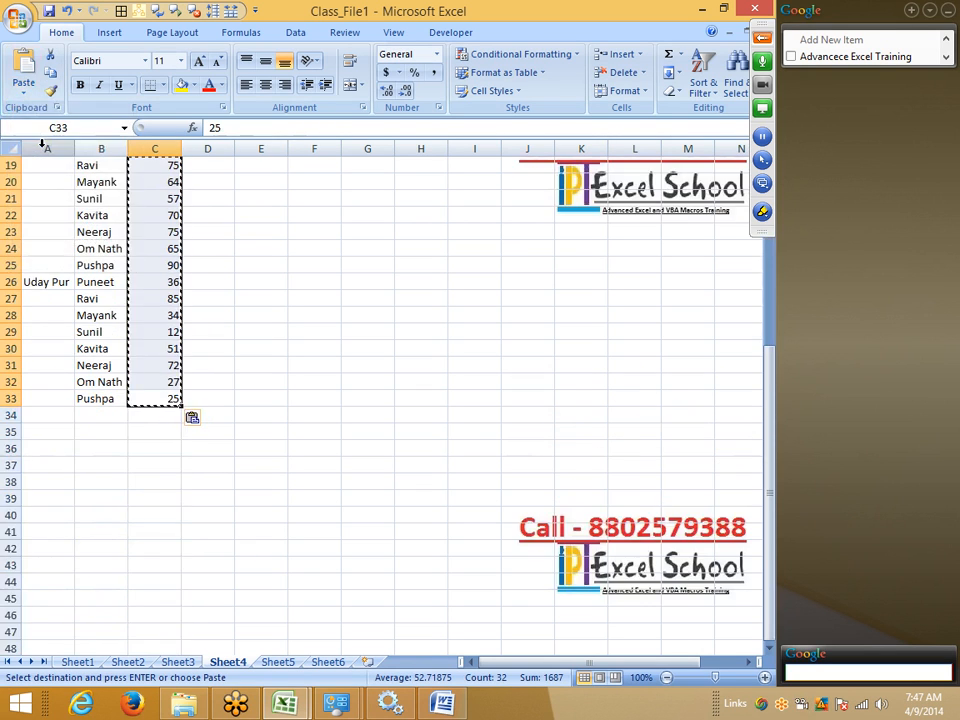
{"action": "key", "text": "Escape"}
Fill Delhi from cell A2 down to A9 and undo that fill.
{"action": "key", "text": "ctrl+Up"}
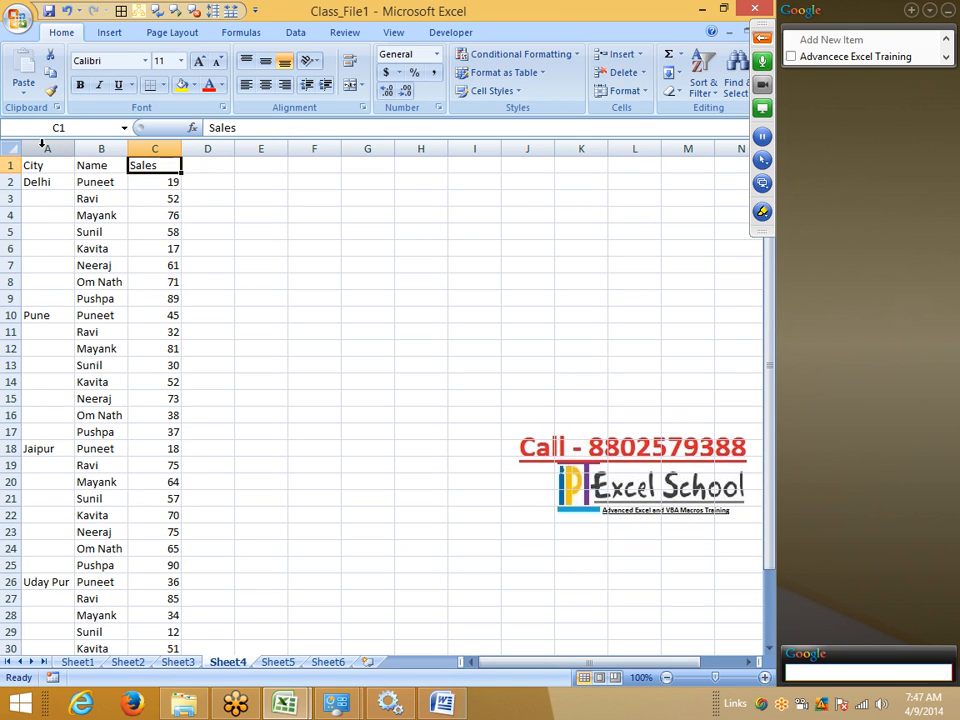
{"action": "key", "text": "ctrl+shift+Down"}
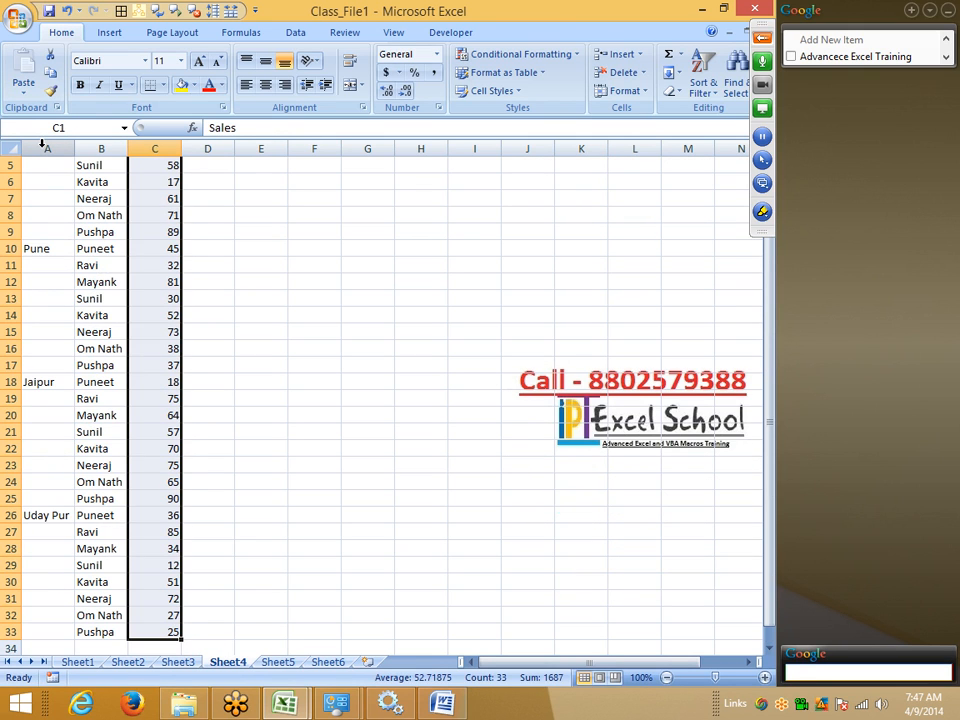
{"action": "key", "text": "Left"}
{"action": "key", "text": "Left"}
{"action": "key", "text": "Down"}
{"action": "key", "text": "shift+Down"}
{"action": "key", "text": "shift+Down"}
{"action": "key", "text": "shift+Down"}
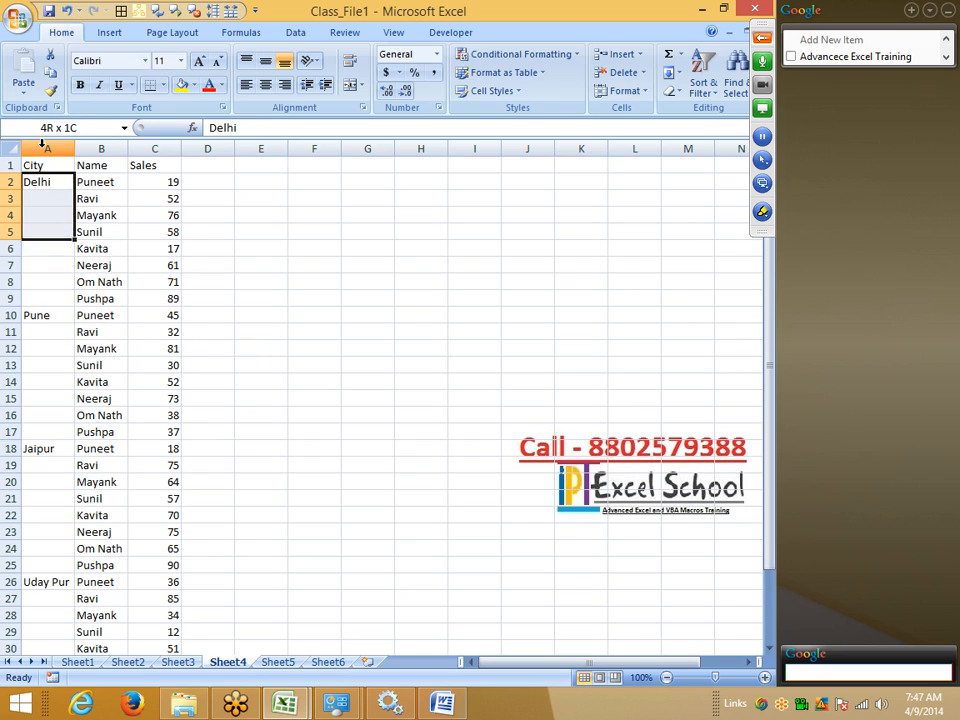
{"action": "key", "text": "shift+Down"}
{"action": "key", "text": "shift+Down"}
{"action": "key", "text": "shift+Down"}
{"action": "key", "text": "shift+Down"}
{"action": "key", "text": "ctrl+d"}
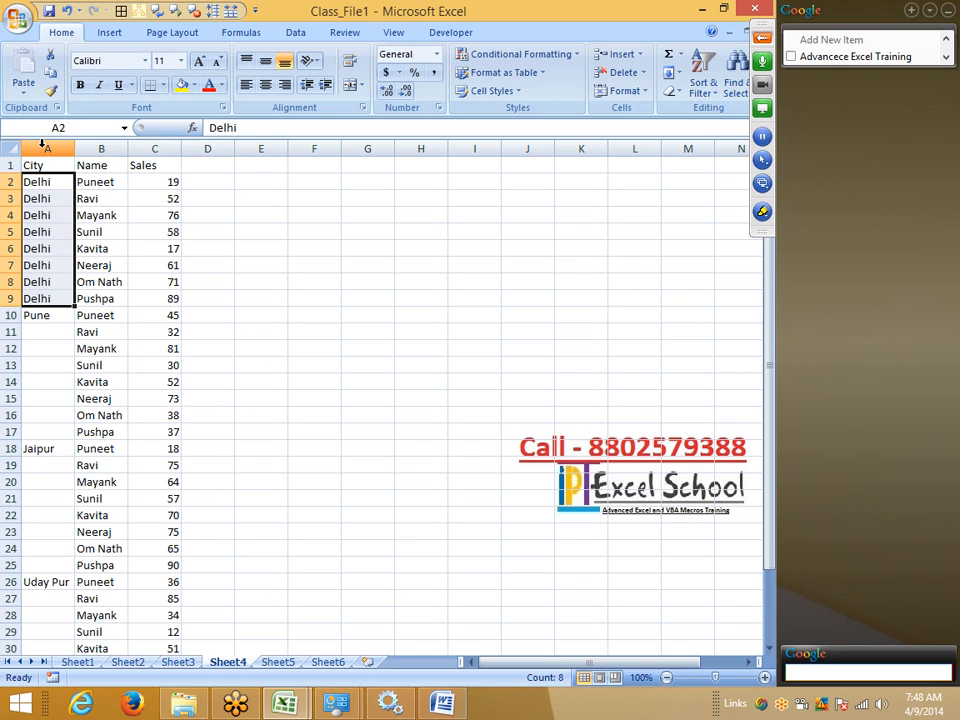
{"action": "key", "text": "ctrl+z"}
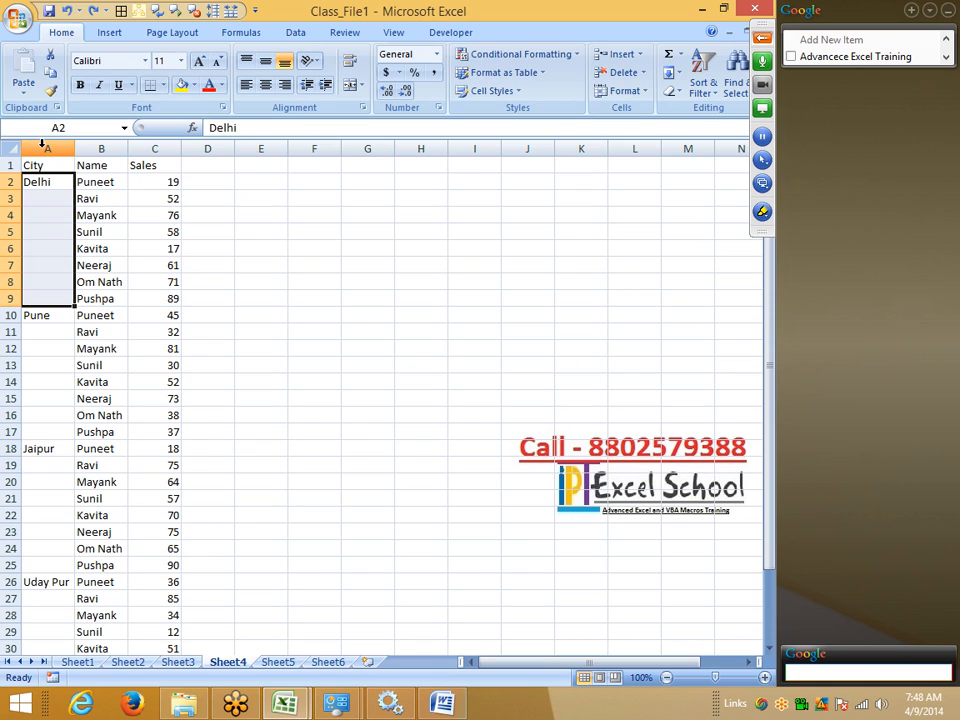
From cell A2, select all blank cells of the table using Go To Special with the Blanks option.
{"action": "key", "text": "Up"}
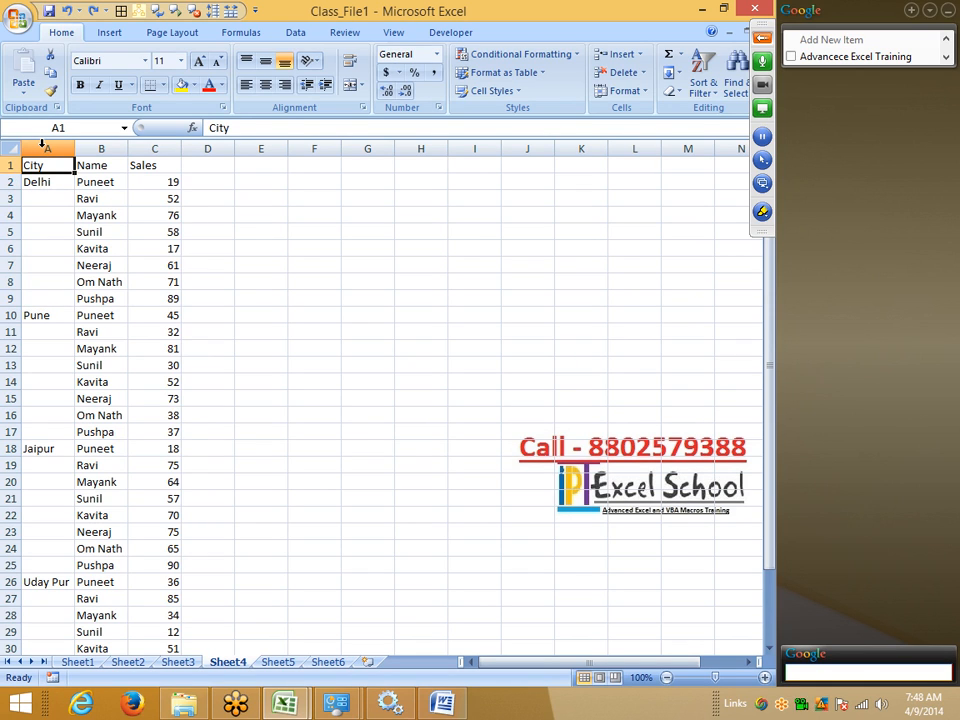
{"action": "key", "text": "Down"}
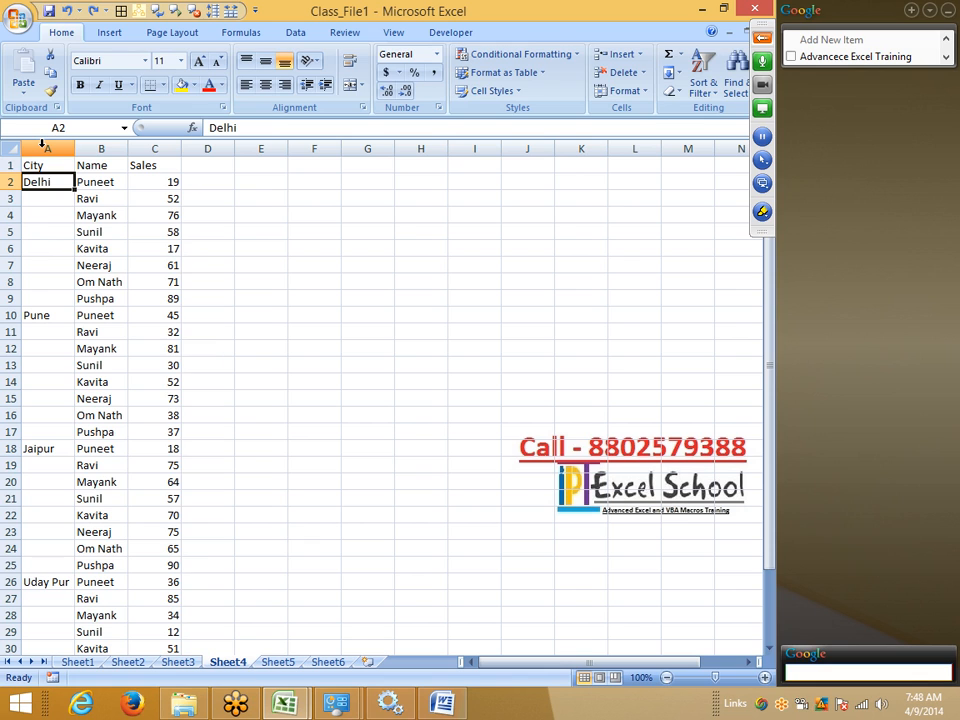
{"action": "key", "text": "F5"}
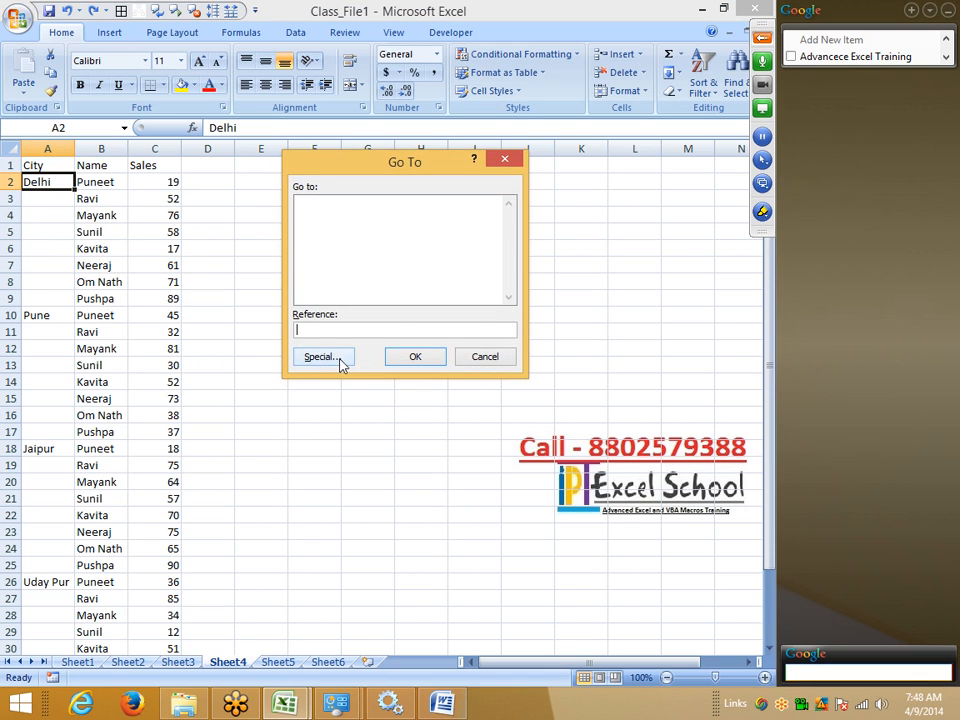
{"action": "left_click", "coordinate": [322, 357]}
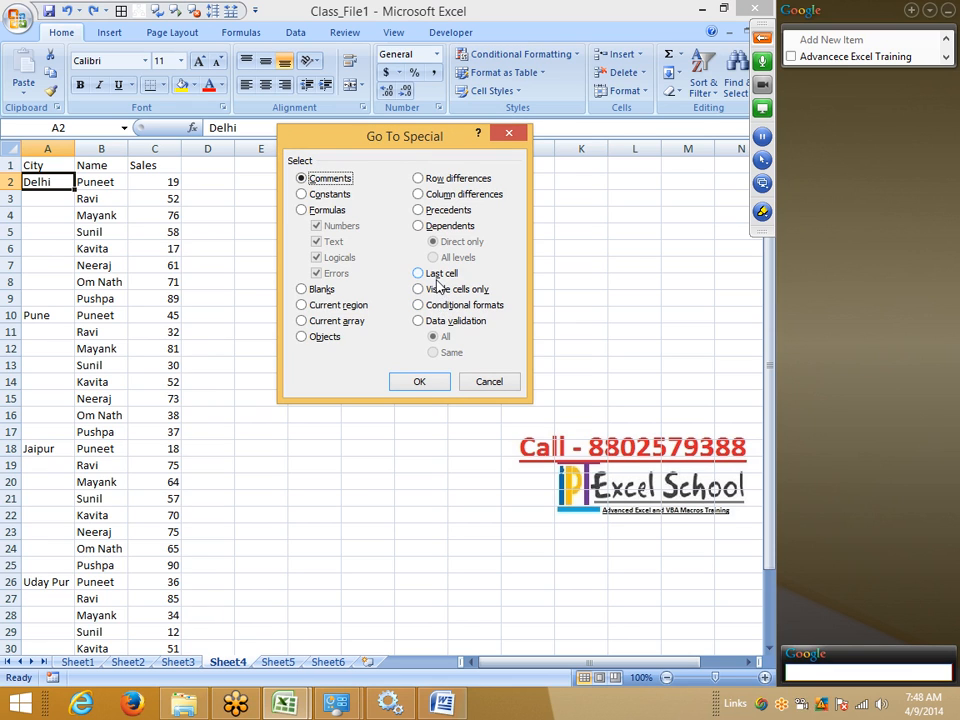
{"action": "left_click", "coordinate": [301, 289]}
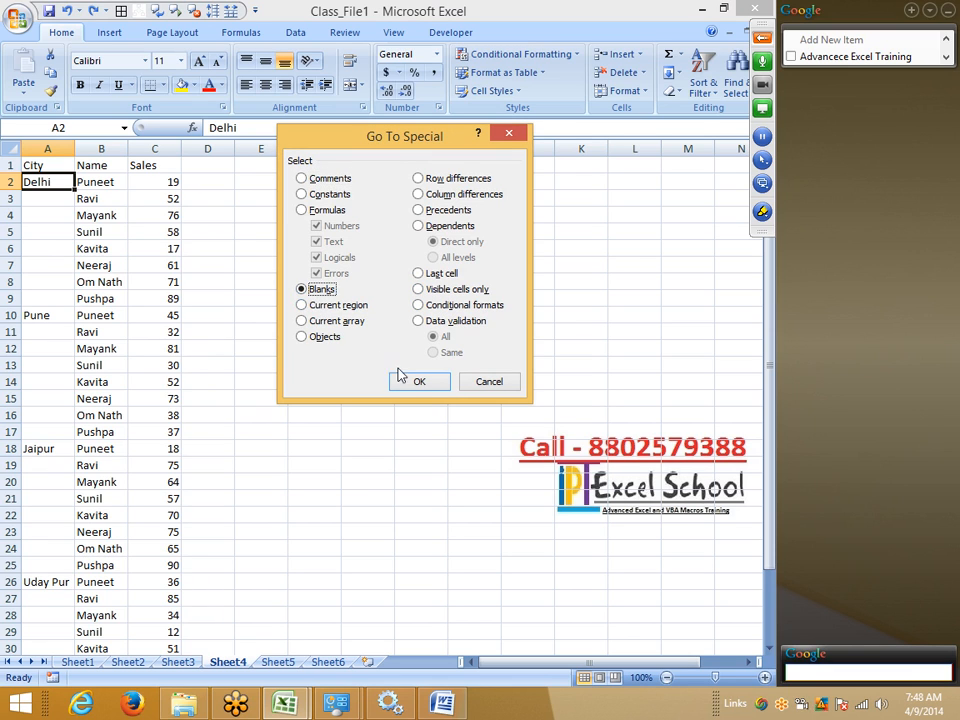
{"action": "left_click", "coordinate": [410, 379]}
Enter =A2 in all selected blank cells at once so each refers to the cell above, and check the table's last row.
{"action": "type", "text": "="}
{"action": "key", "text": "Up"}
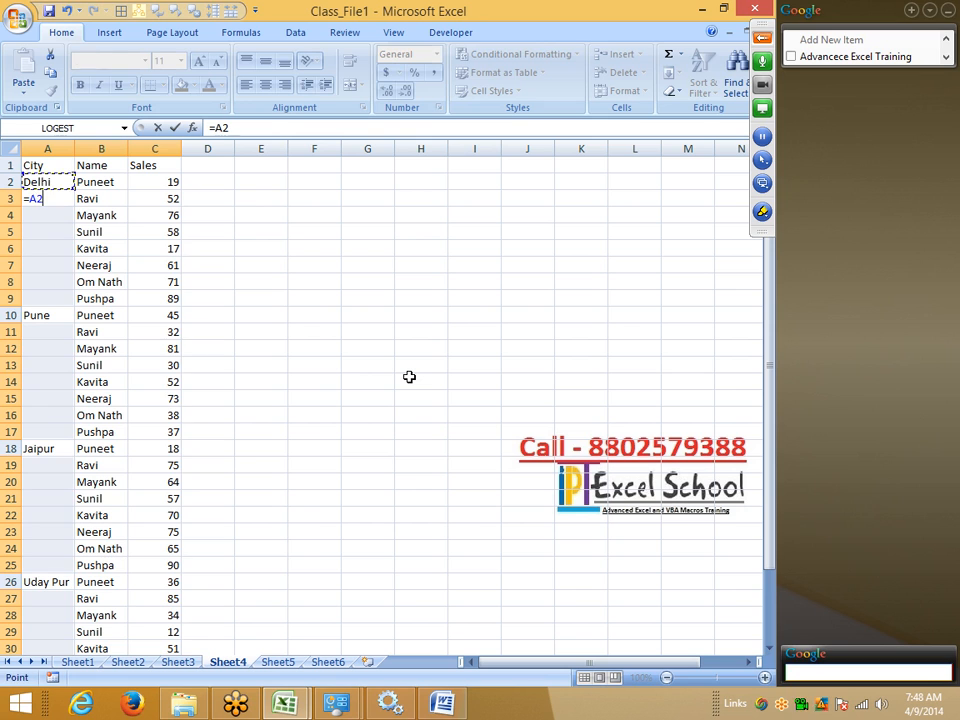
{"action": "key", "text": "ctrl+Return"}
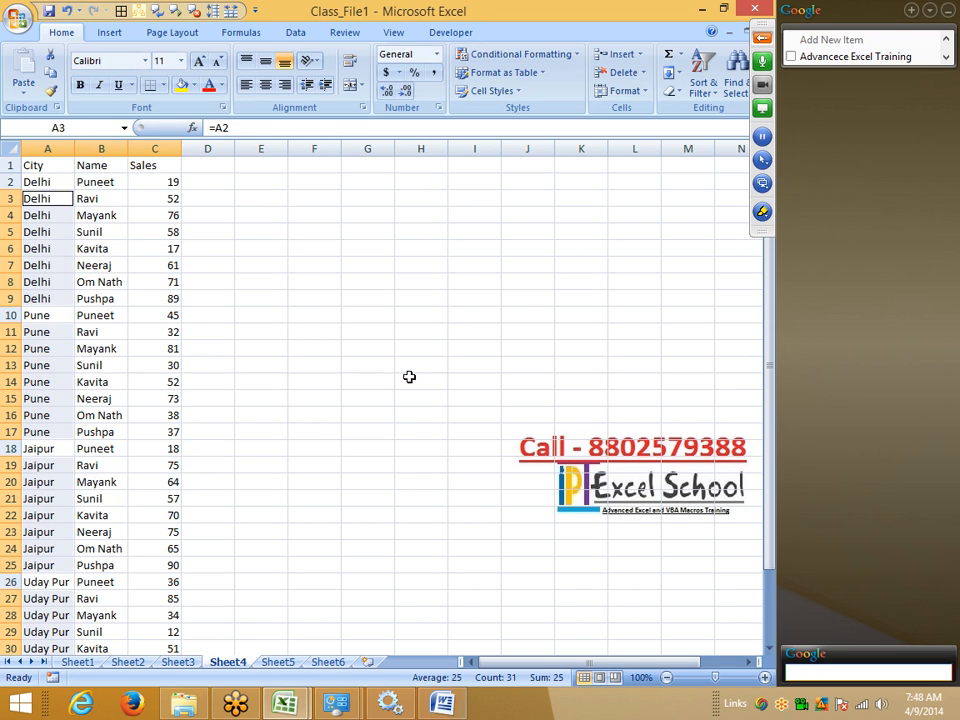
{"action": "key", "text": "Down"}
{"action": "key", "text": "Right"}
{"action": "key", "text": "Down"}
{"action": "key", "text": "Down"}
{"action": "key", "text": "ctrl+Down"}
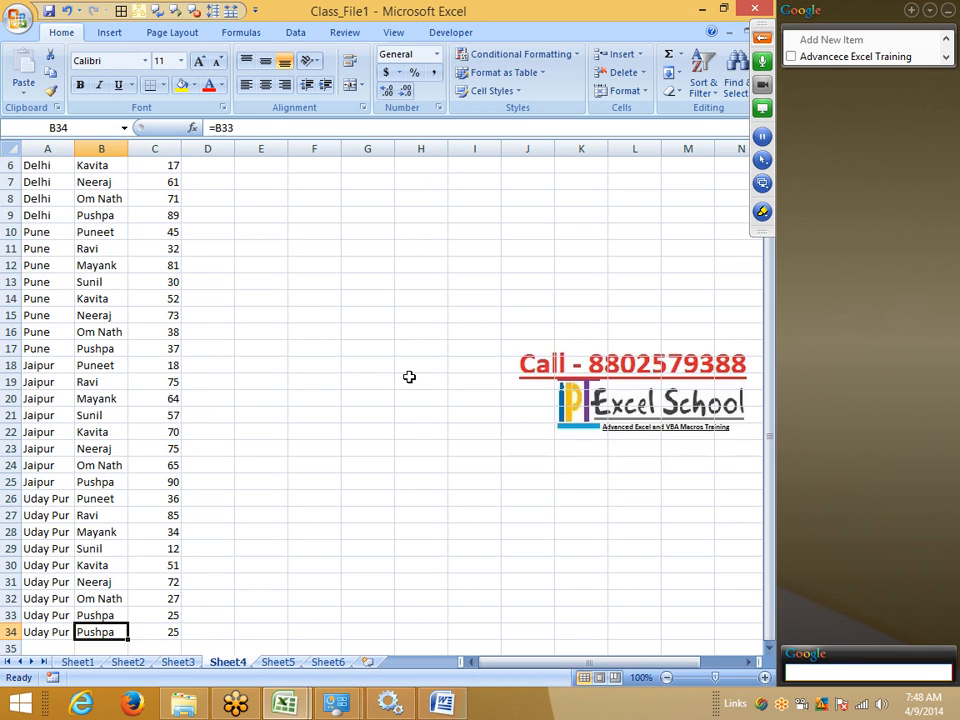
Undo the formula fill of the blank cells and make A3 the active cell.
{"action": "key", "text": "ctrl+z"}
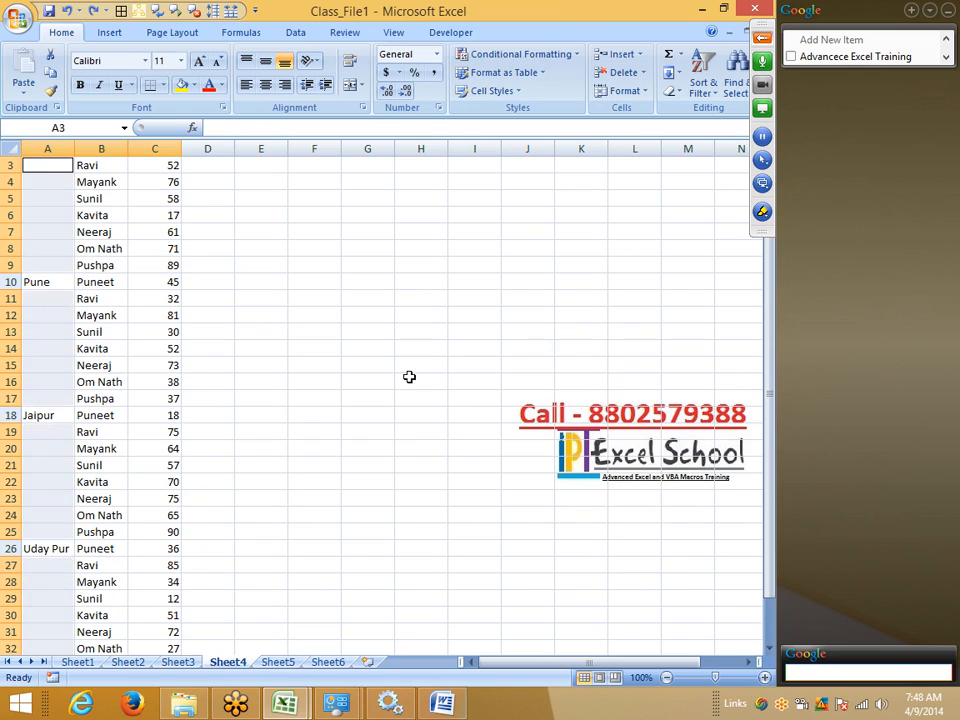
{"action": "key", "text": "Up"}
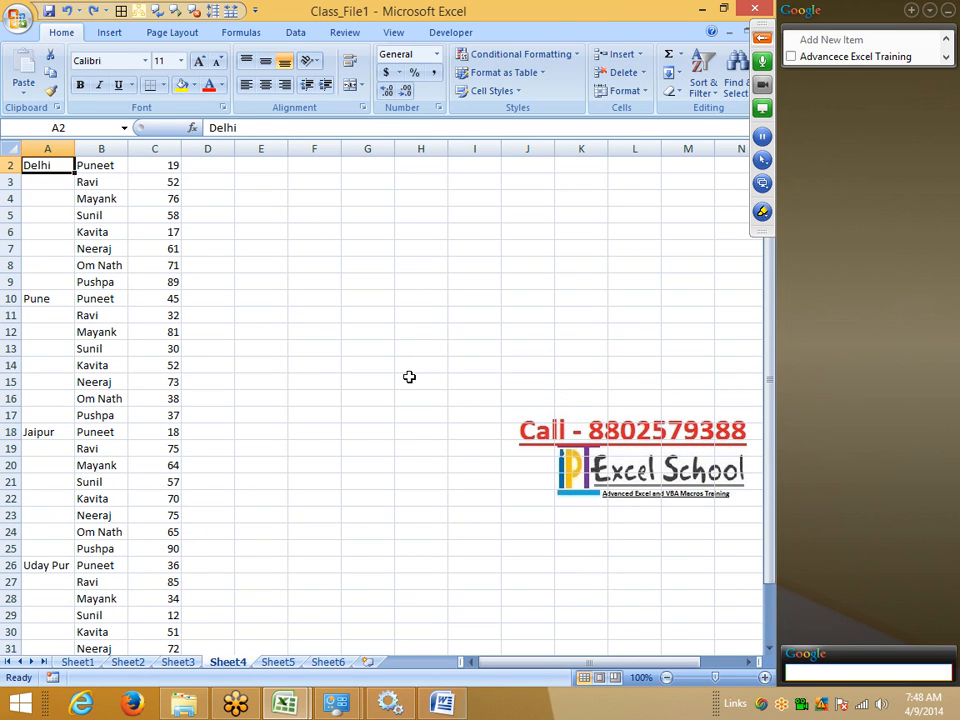
{"action": "key", "text": "Down"}
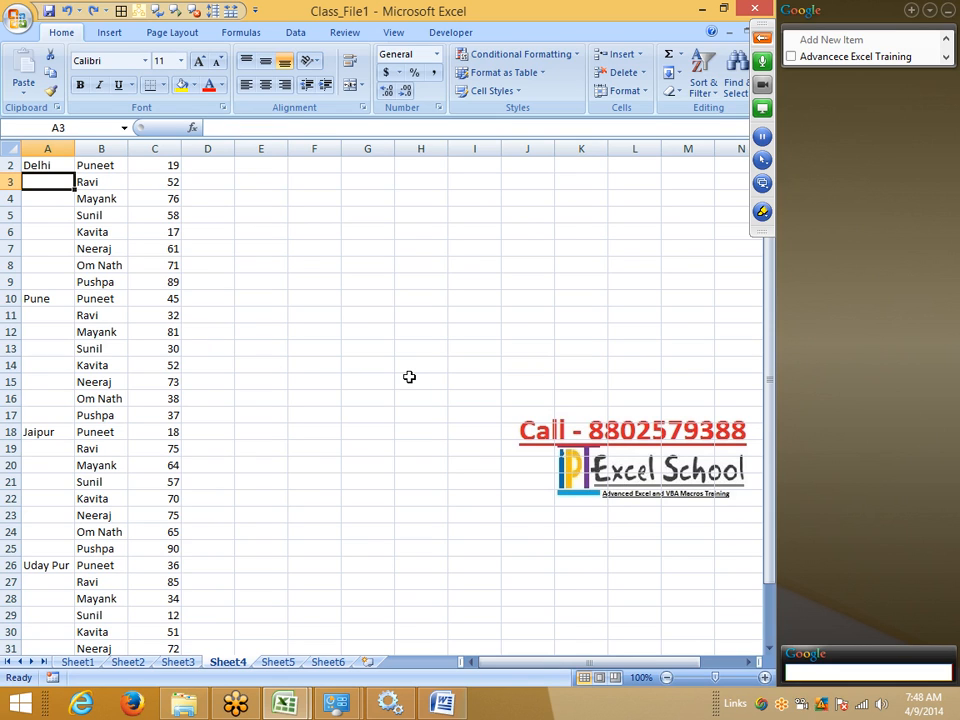
Select the table's blank cells using Go To Special with the Blanks option and fill them all with =A2.
{"action": "key", "text": "F5"}
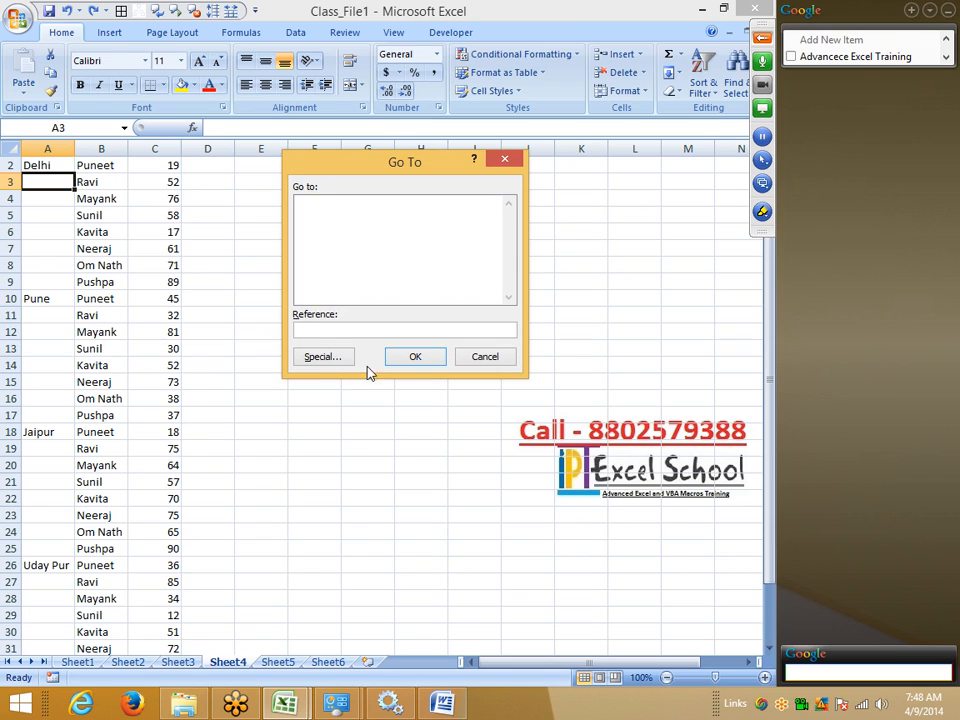
{"action": "left_click", "coordinate": [334, 361]}
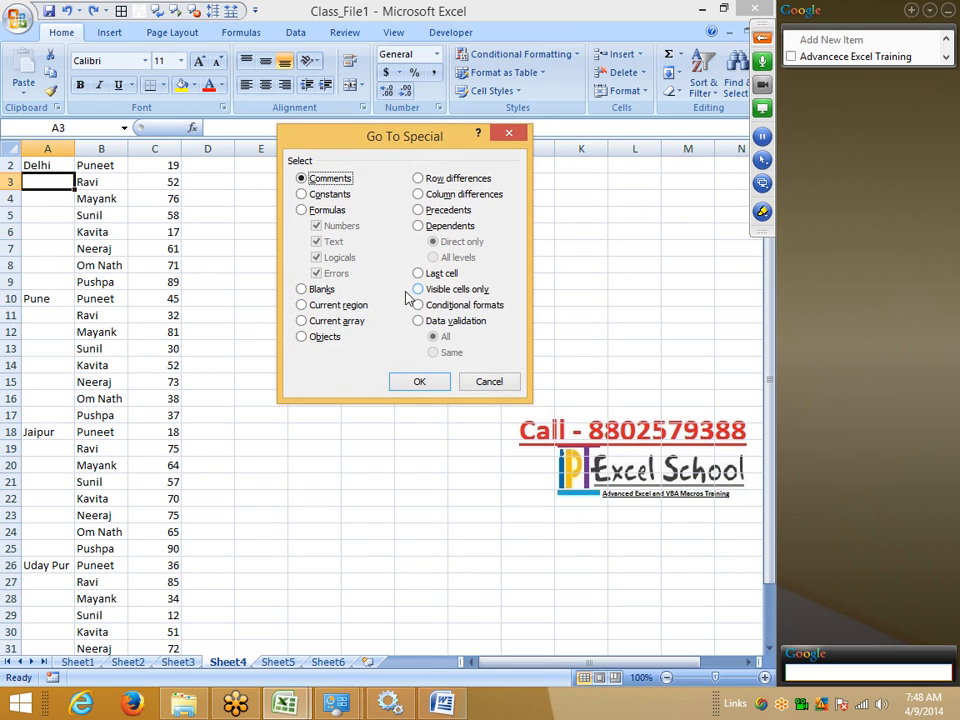
{"action": "left_click", "coordinate": [318, 291]}
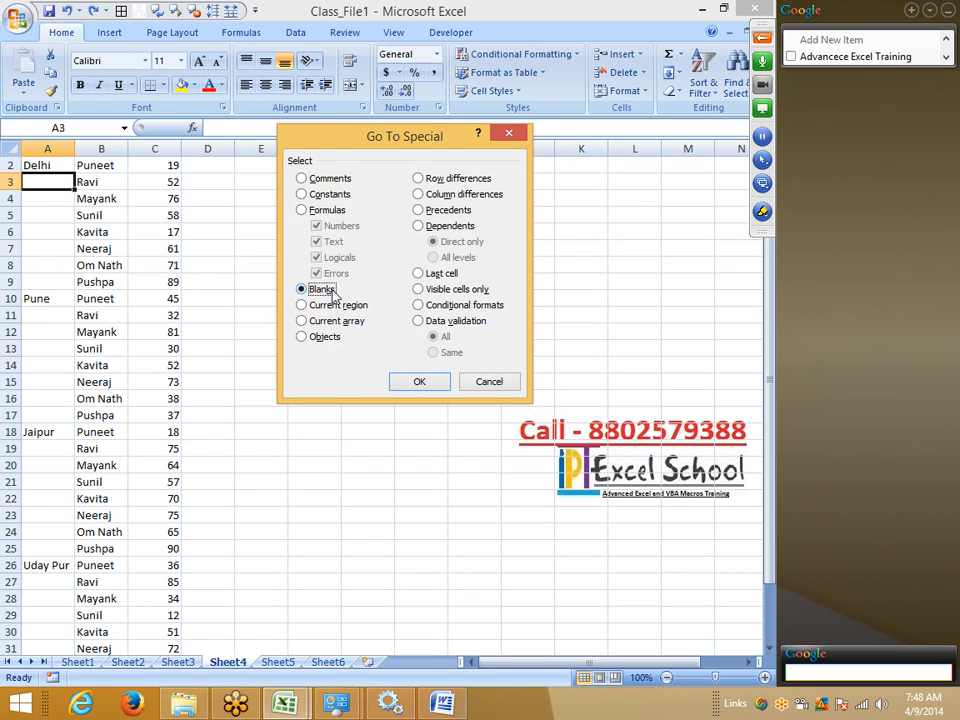
{"action": "left_click", "coordinate": [420, 382]}
{"action": "type", "text": "="}
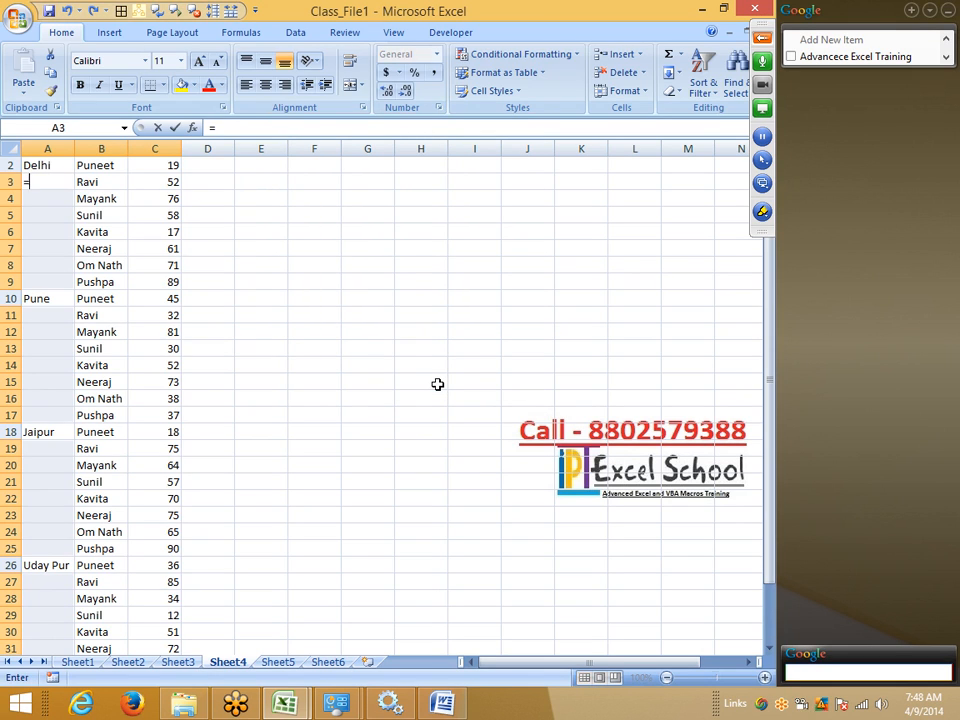
{"action": "key", "text": "Up"}
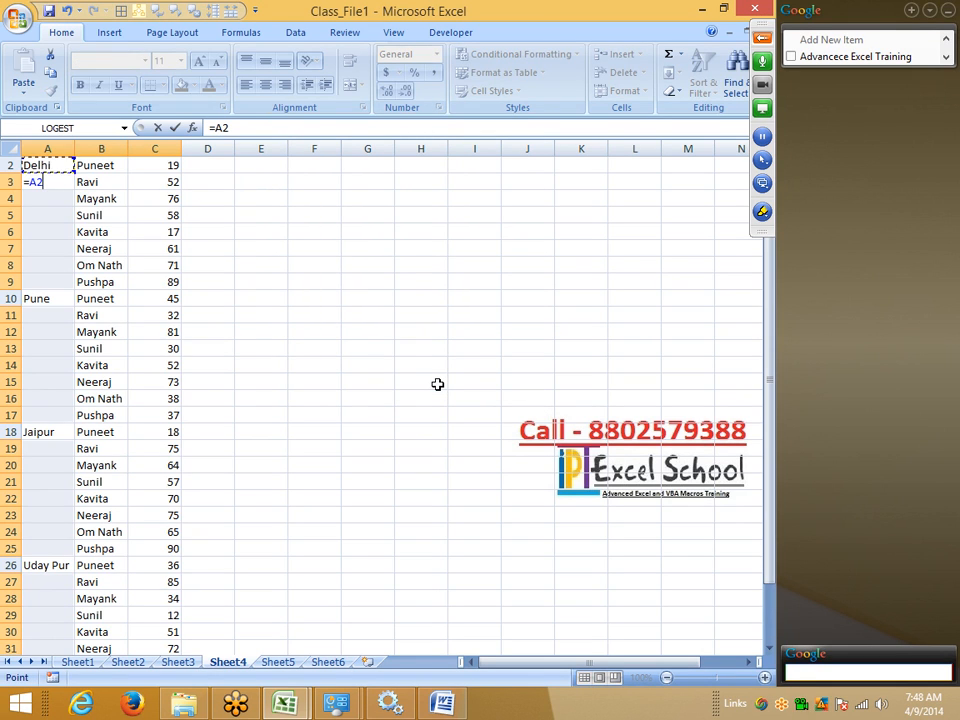
{"action": "key", "text": "ctrl+Return"}
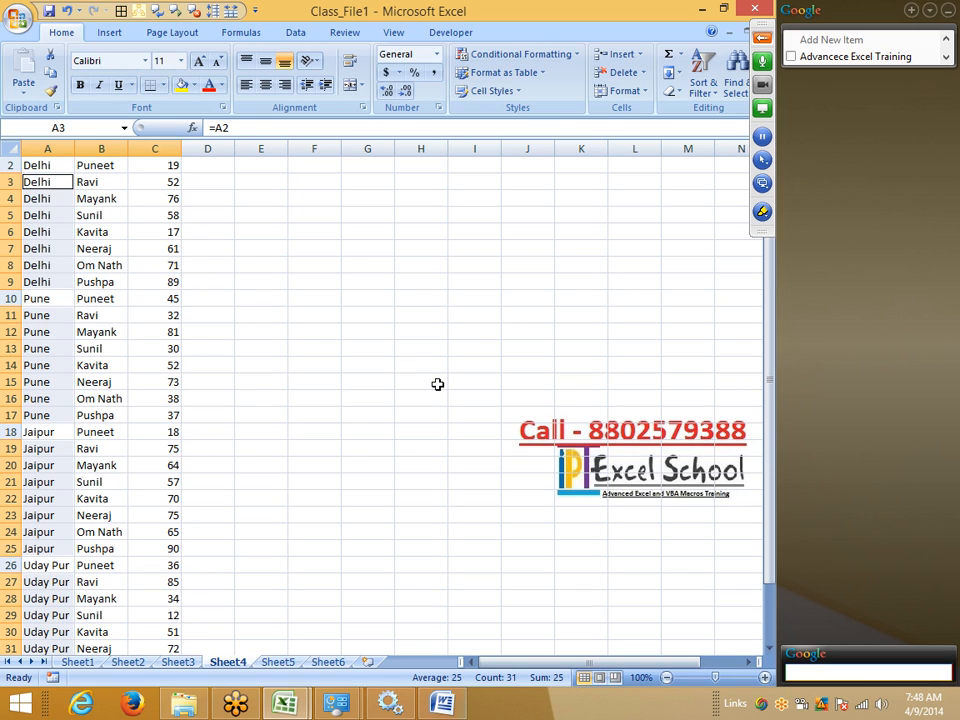
Select cells E3 to E11 and enter the sample text kjhdfk in all of them at once.
{"action": "key", "text": "Right"}
{"action": "key", "text": "Right"}
{"action": "key", "text": "Right"}
{"action": "key", "text": "Right"}
{"action": "key", "text": "shift+Down"}
{"action": "key", "text": "shift+Down"}
{"action": "key", "text": "shift+Down"}
{"action": "key", "text": "shift+Down"}
{"action": "key", "text": "shift+Down"}
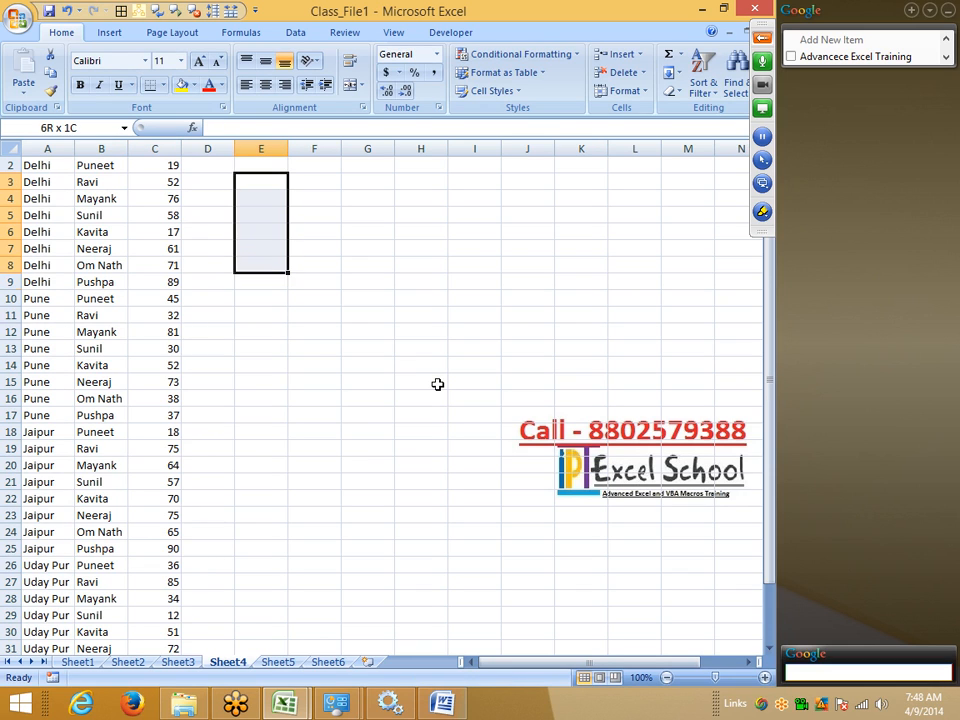
{"action": "key", "text": "shift+Down"}
{"action": "key", "text": "shift+Down"}
{"action": "key", "text": "shift+Down"}
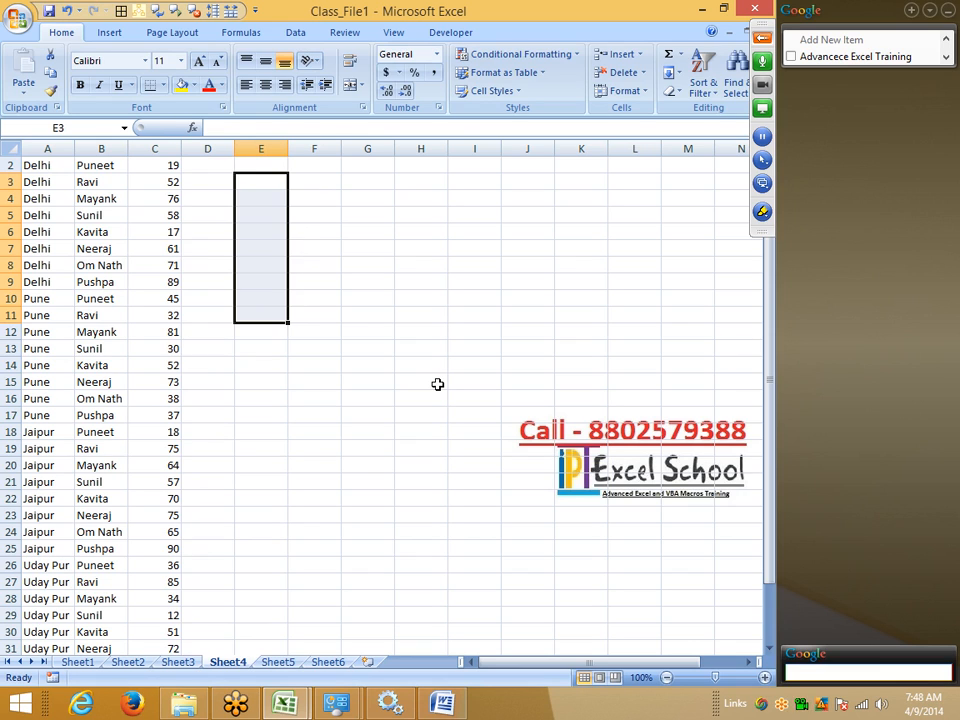
{"action": "type", "text": "kjhdfk"}
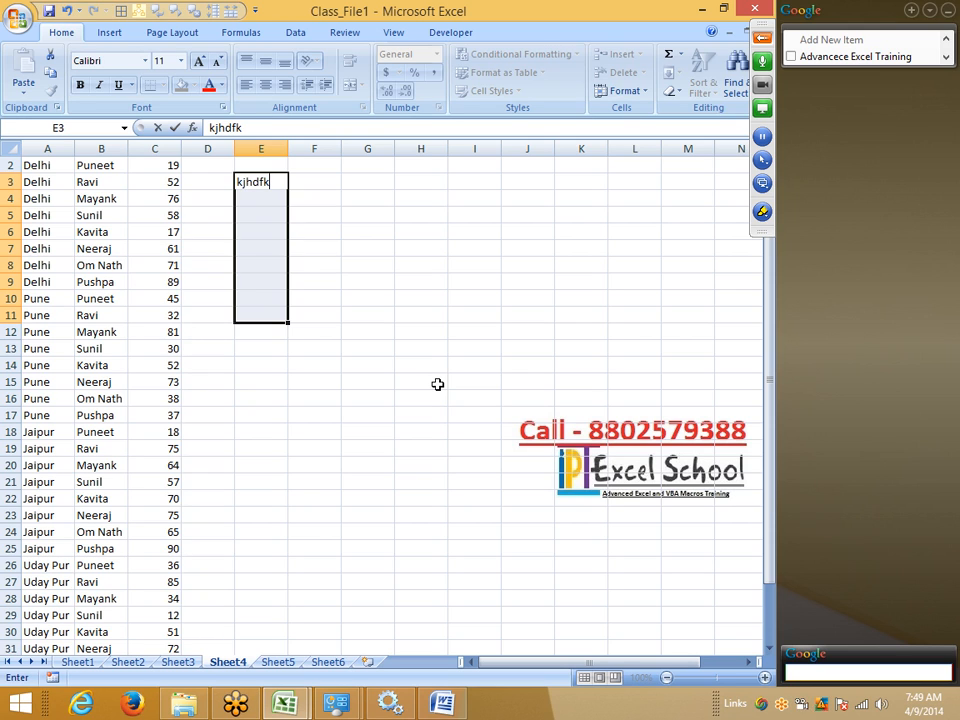
{"action": "key", "text": "ctrl+Return"}
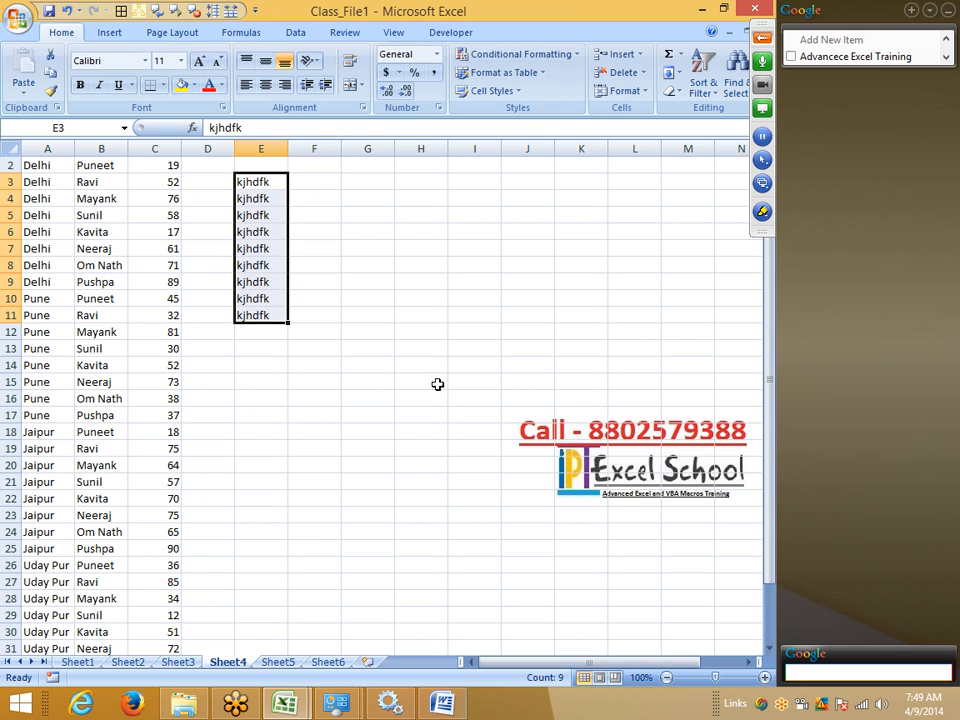
Clear the sample text from E3 to E11 and return to cell A3.
{"action": "key", "text": "Delete"}
{"action": "key", "text": "Left"}
{"action": "key", "text": "Left"}
{"action": "key", "text": "Left"}
{"action": "key", "text": "Left"}
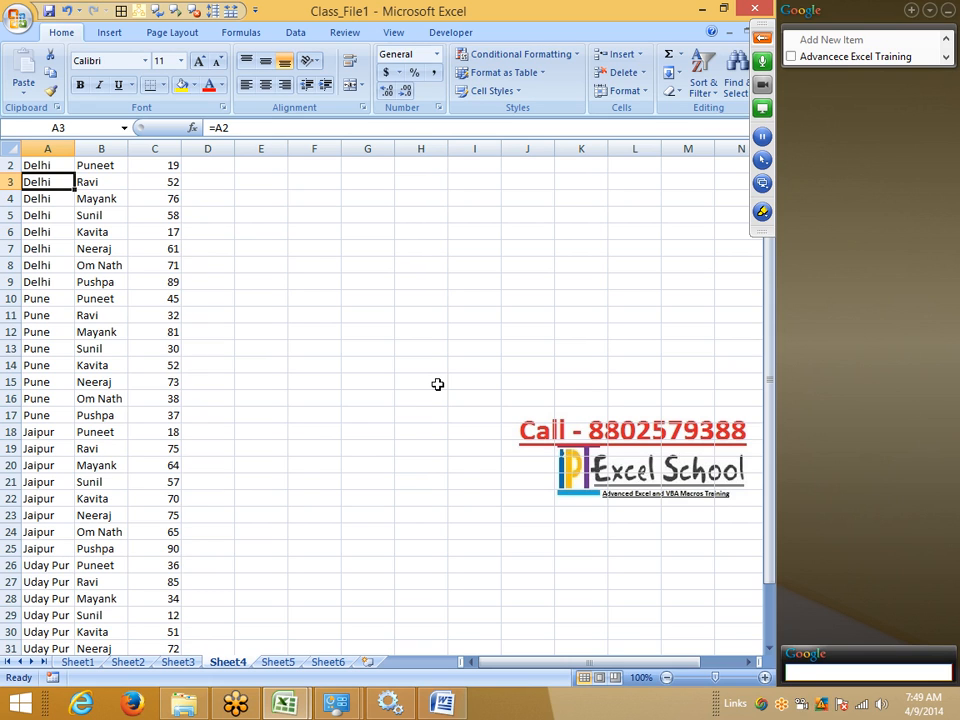
Undo the clearing, the sample text entry and the formula fill of the blank city cells.
{"action": "key", "text": "ctrl+z"}
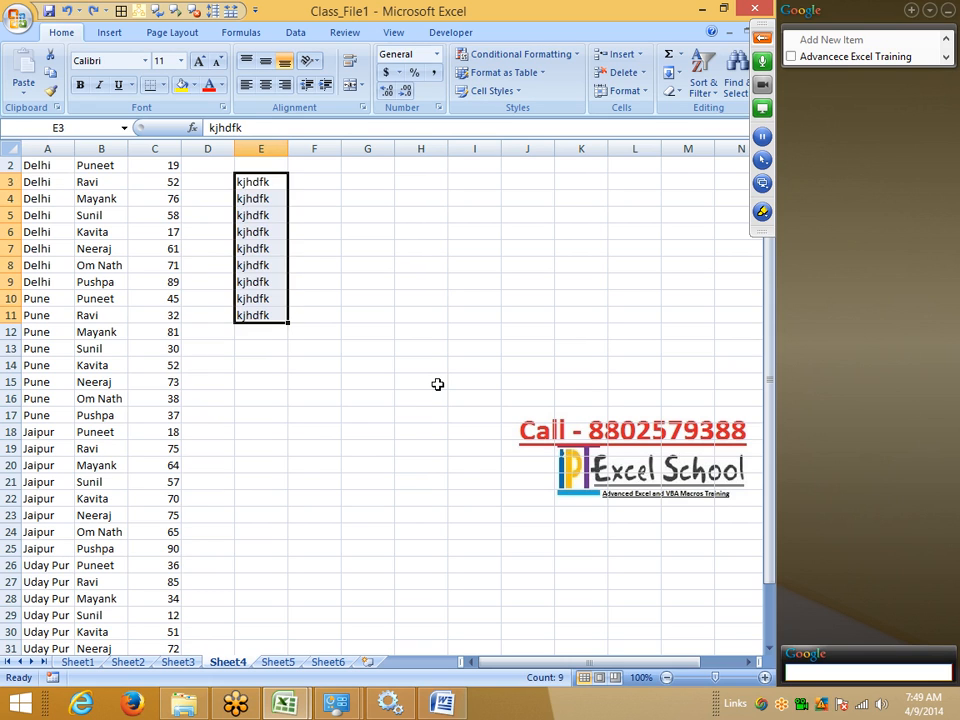
{"action": "key", "text": "ctrl+z"}
{"action": "key", "text": "ctrl+z"}
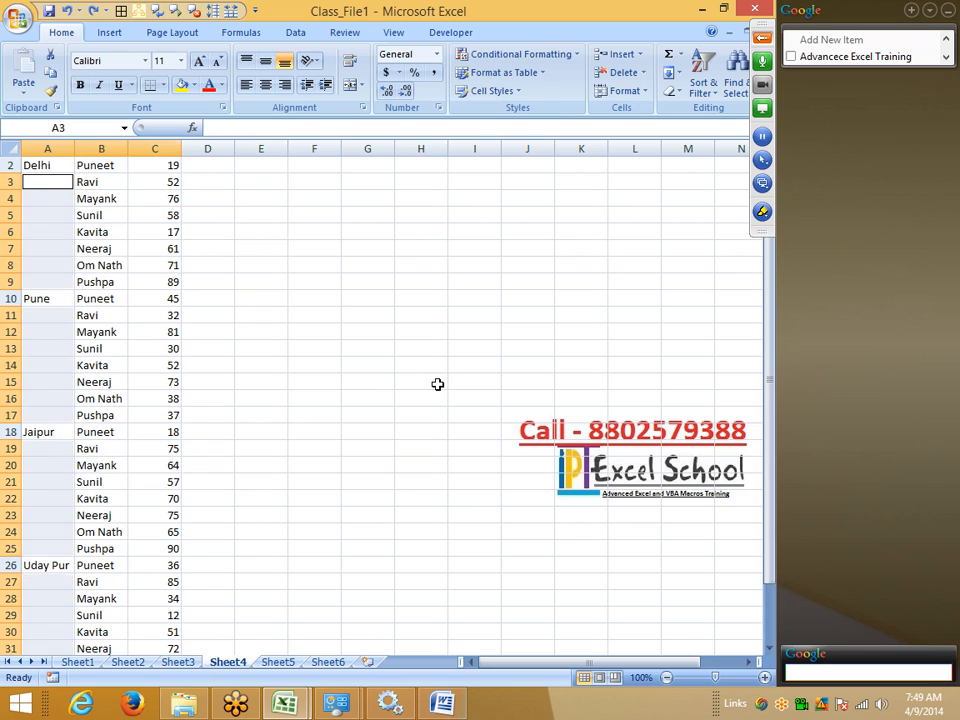
Insert an empty column before the City column.
{"action": "key", "text": "ctrl+space"}
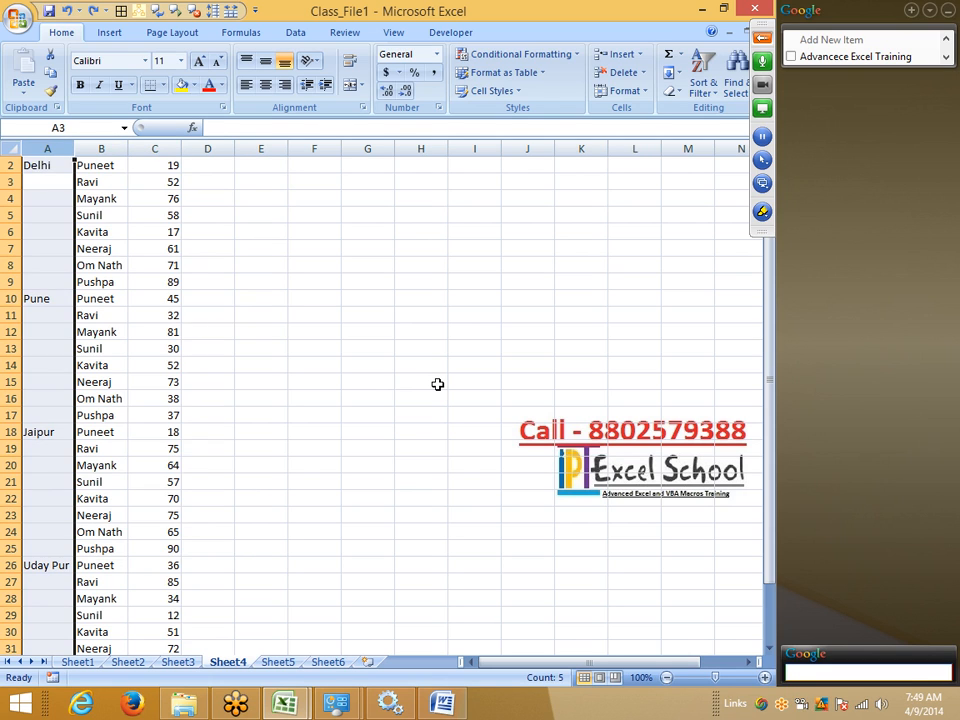
{"action": "key", "text": "Up"}
{"action": "key", "text": "ctrl+space"}
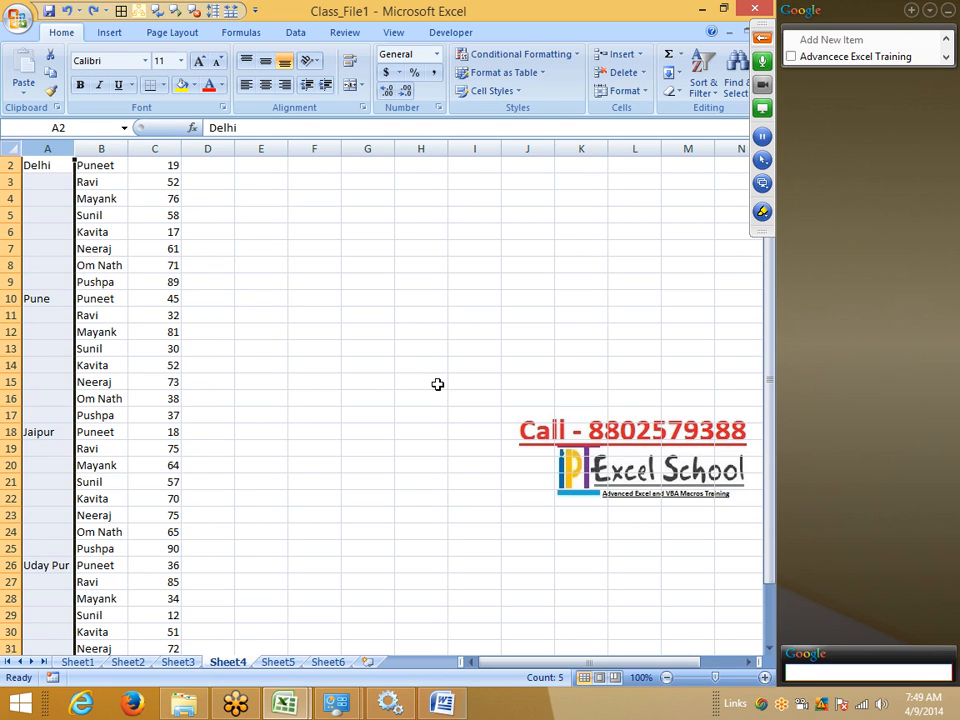
{"action": "key", "text": "ctrl+shift+plus"}
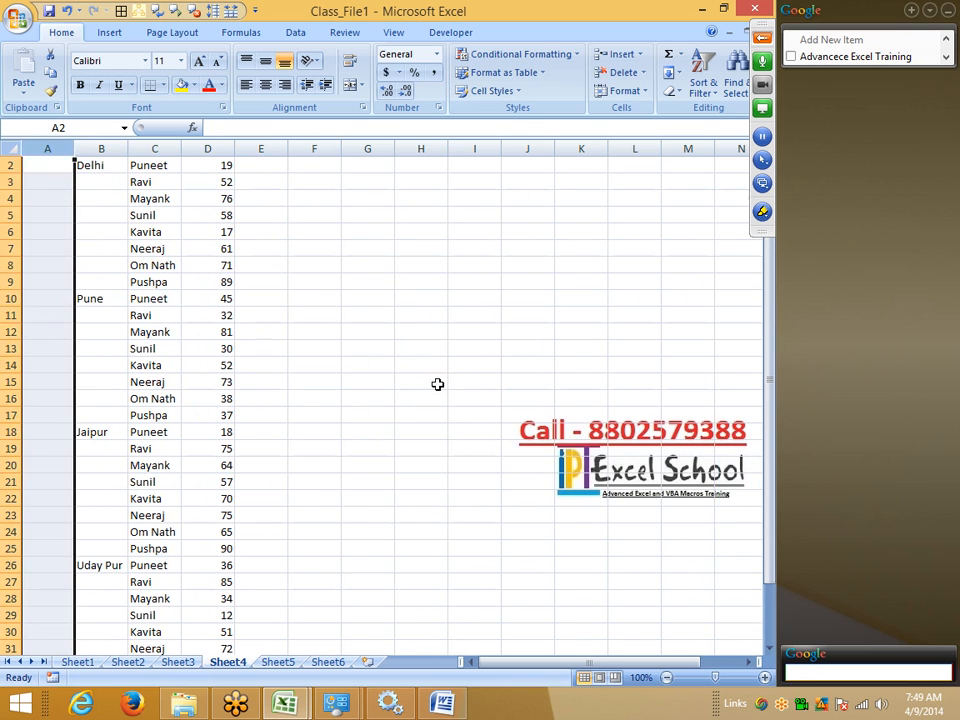
Enter the formula =IF(B2=0,A1,B2) in cell A2 of the new column.
{"action": "key", "text": "ctrl+Home"}
{"action": "key", "text": "Down"}
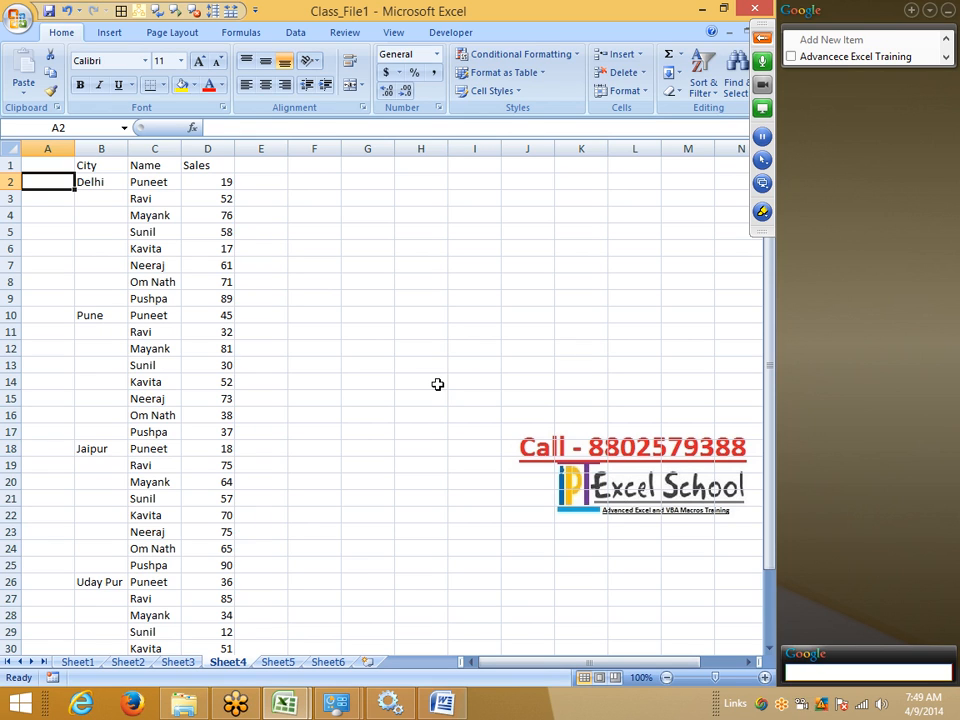
{"action": "type", "text": "=if"}
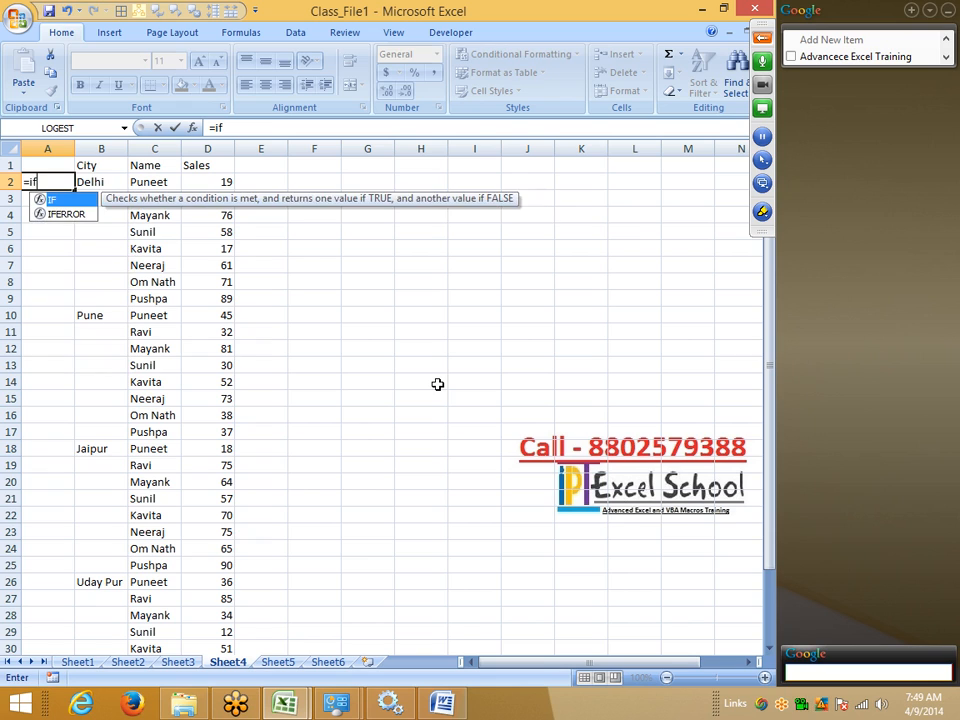
{"action": "key", "text": "Tab"}
{"action": "key", "text": "Right"}
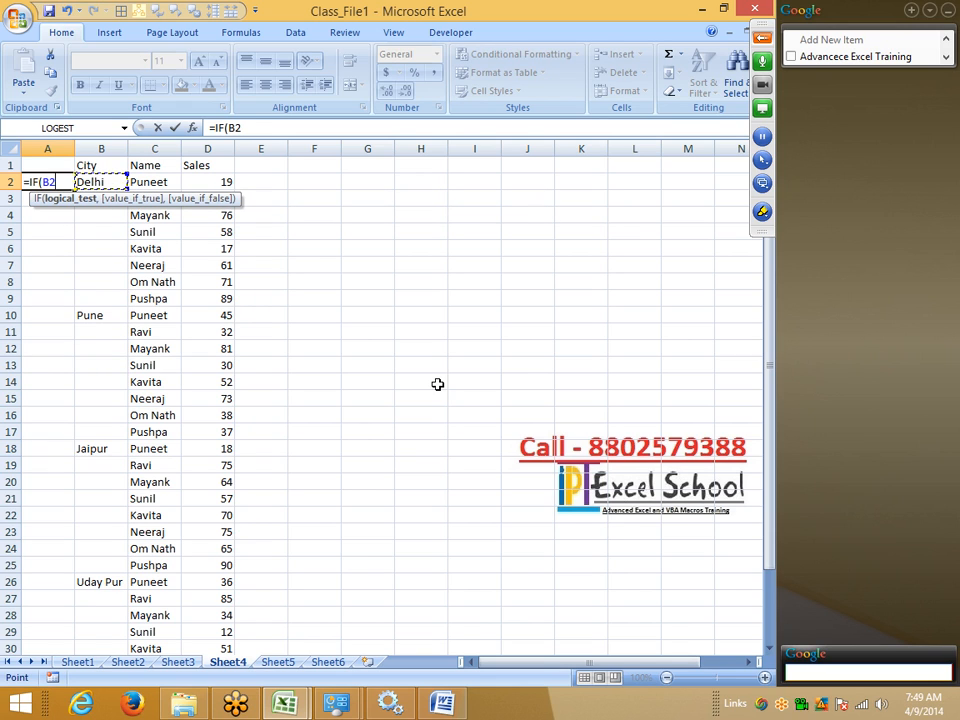
{"action": "type", "text": "=0,"}
{"action": "key", "text": "Up"}
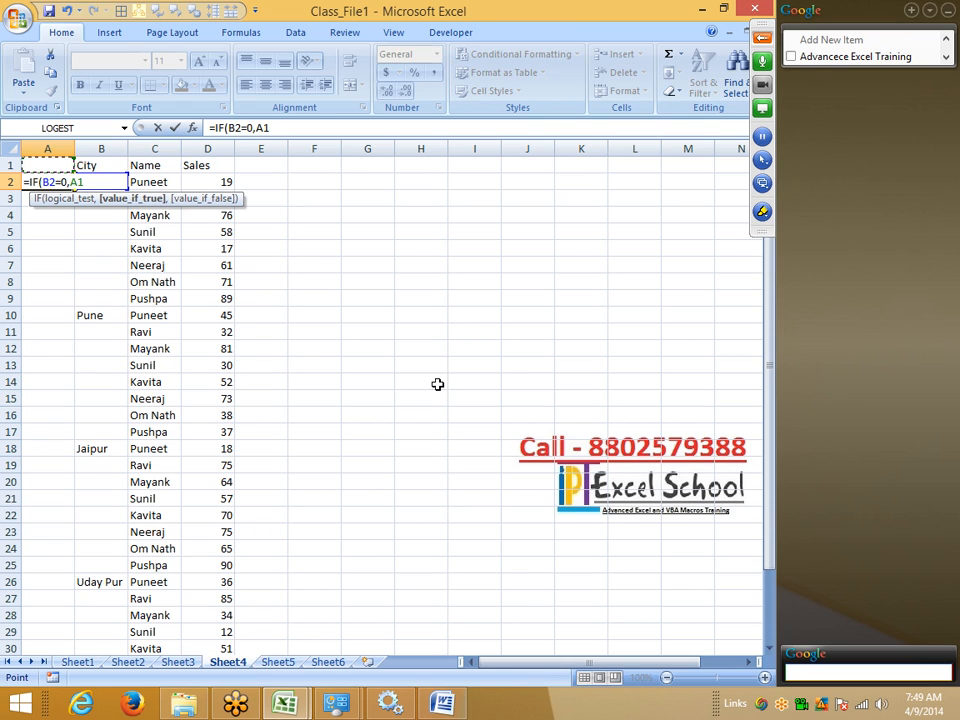
{"action": "type", "text": ","}
{"action": "key", "text": "Right"}
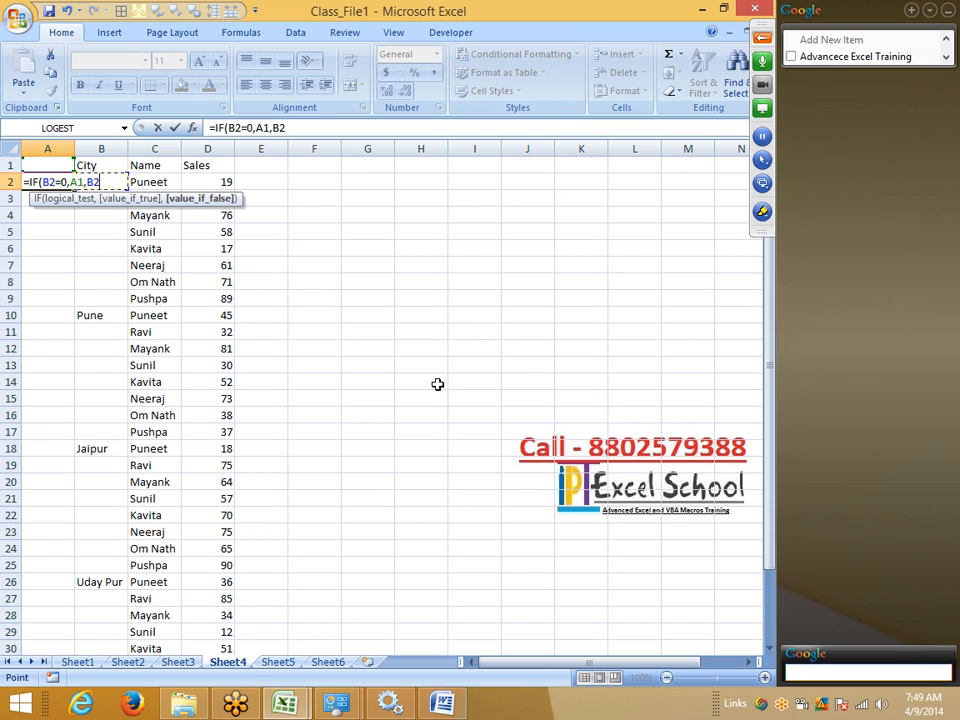
{"action": "key", "text": "Return"}
Fill the IF formula from A2 down to A33, the table's last row, and return to A2.
{"action": "key", "text": "Right"}
{"action": "key", "text": "Right"}
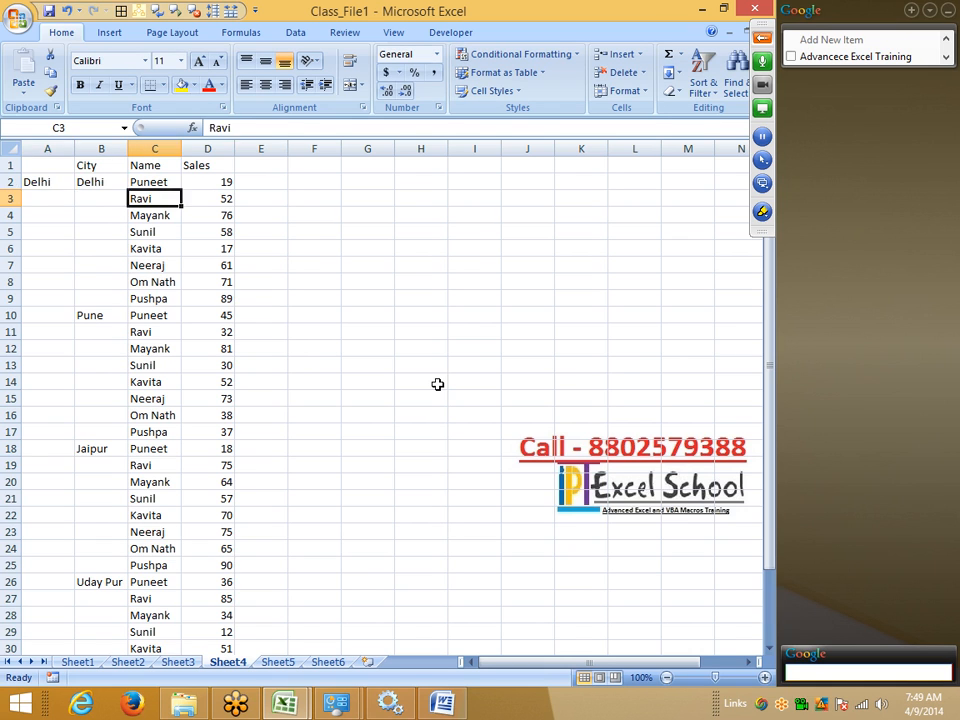
{"action": "key", "text": "ctrl+Down"}
{"action": "key", "text": "Left"}
{"action": "key", "text": "Left"}
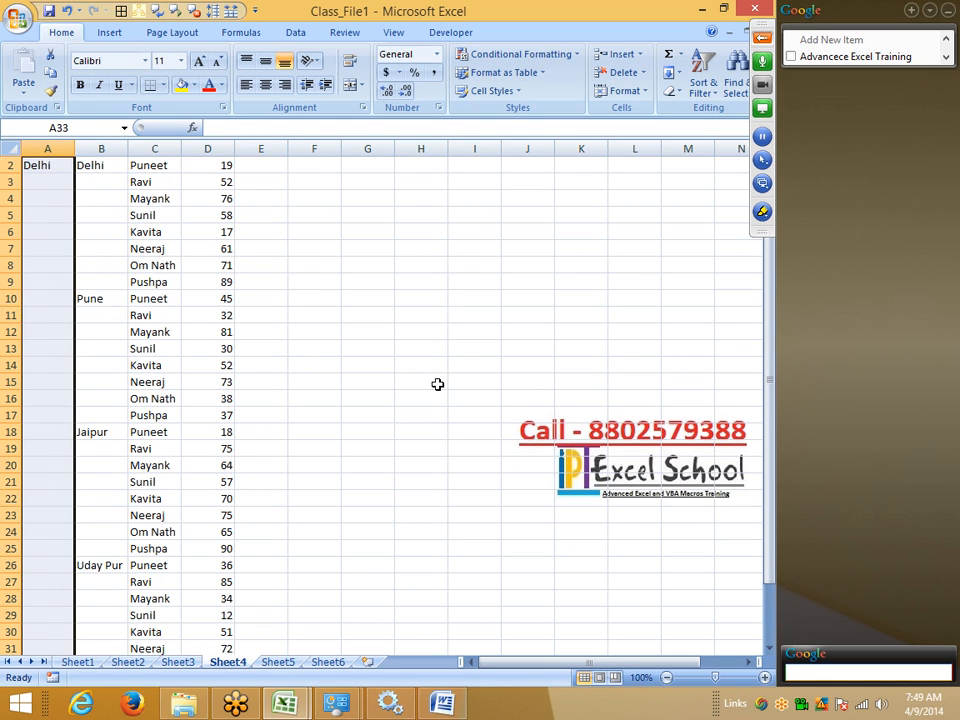
{"action": "key", "text": "ctrl+d"}
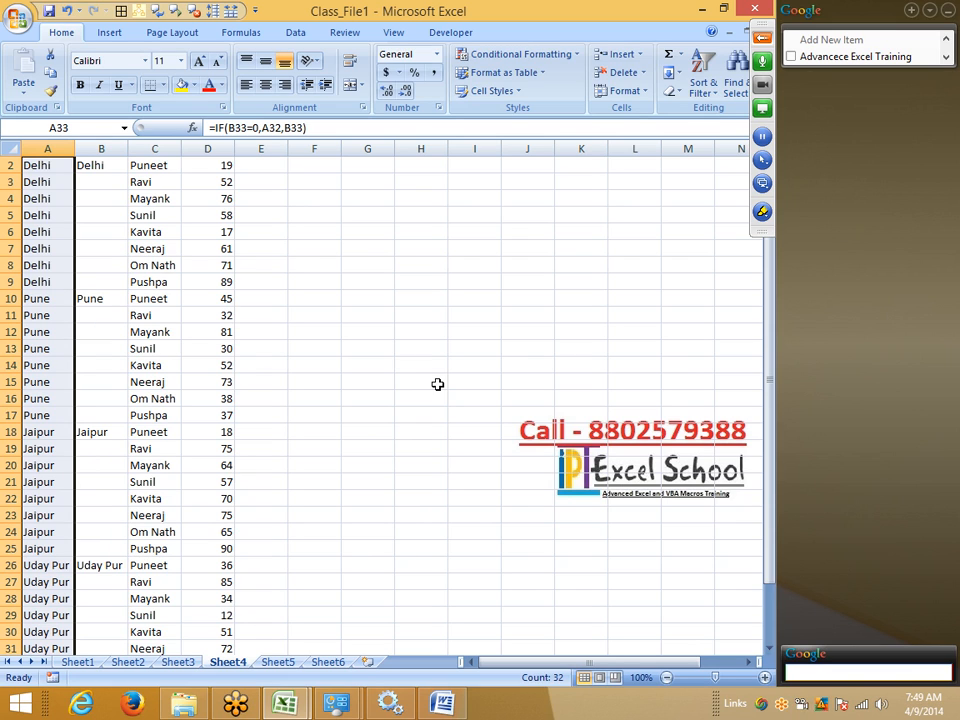
{"action": "key", "text": "ctrl+Up"}
{"action": "key", "text": "Down"}
{"action": "key", "text": "Up"}
{"action": "key", "text": "Up"}
{"action": "key", "text": "Down"}
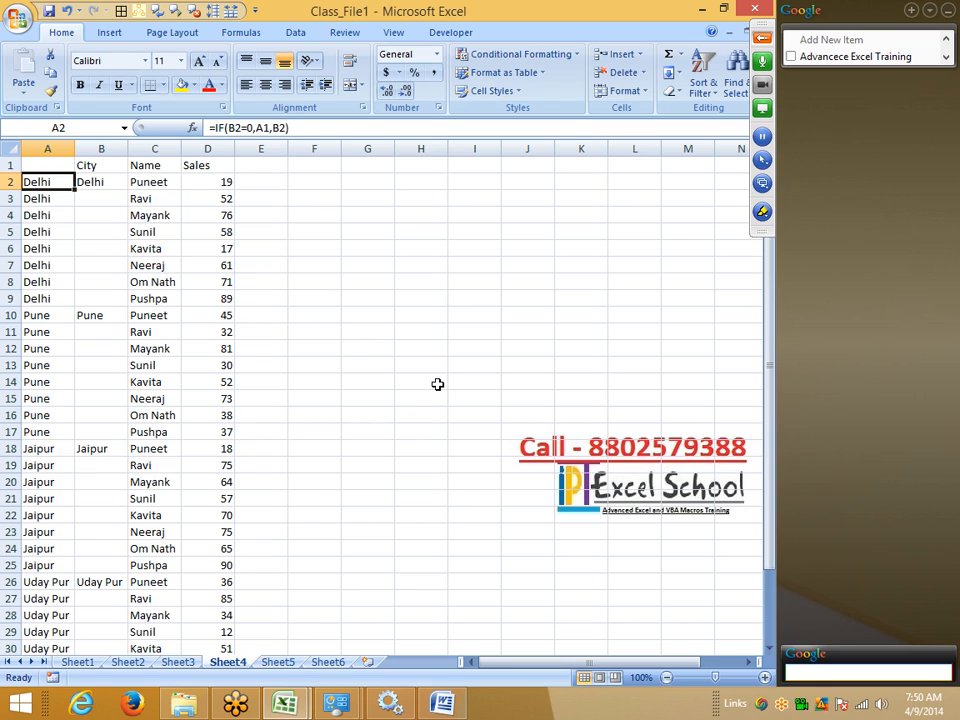
Start an IF formula in cell E2 with the test D2>50 and D2*20% as the value if true.
{"action": "key", "text": "Right"}
{"action": "key", "text": "Right"}
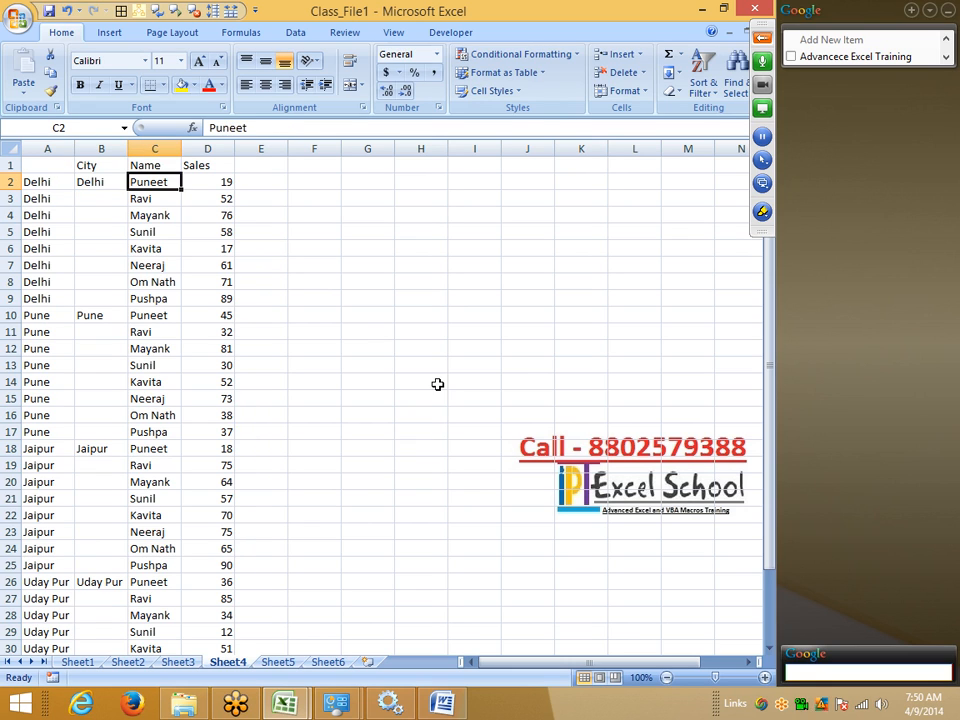
{"action": "key", "text": "Left"}
{"action": "key", "text": "Right"}
{"action": "key", "text": "Right"}
{"action": "key", "text": "Right"}
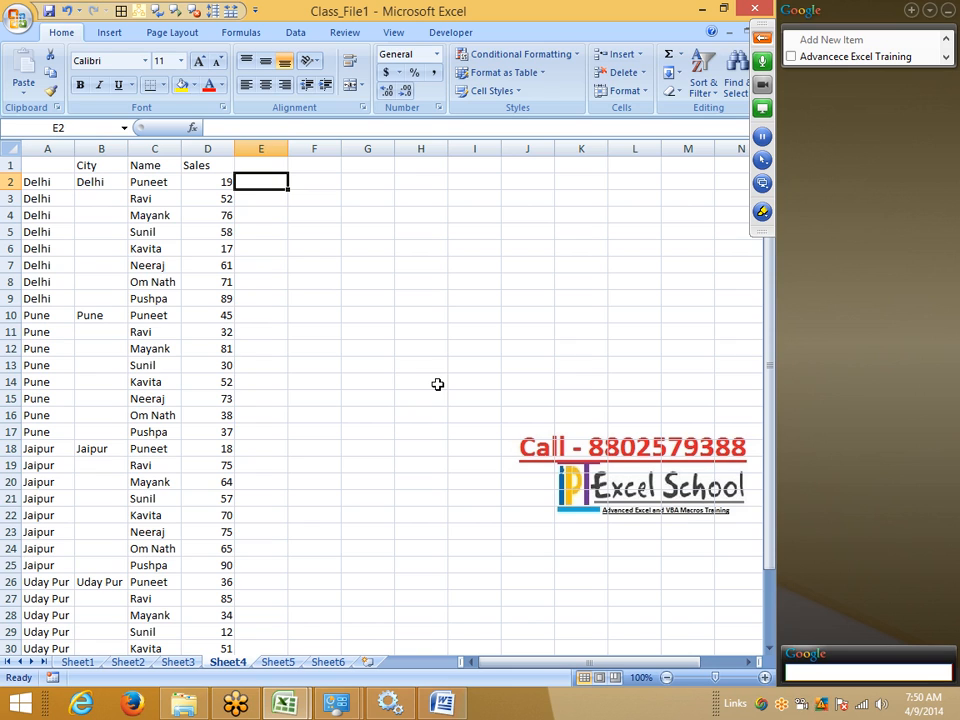
{"action": "type", "text": "=IF("}
{"action": "key", "text": "Left"}
{"action": "type", "text": ">50"}
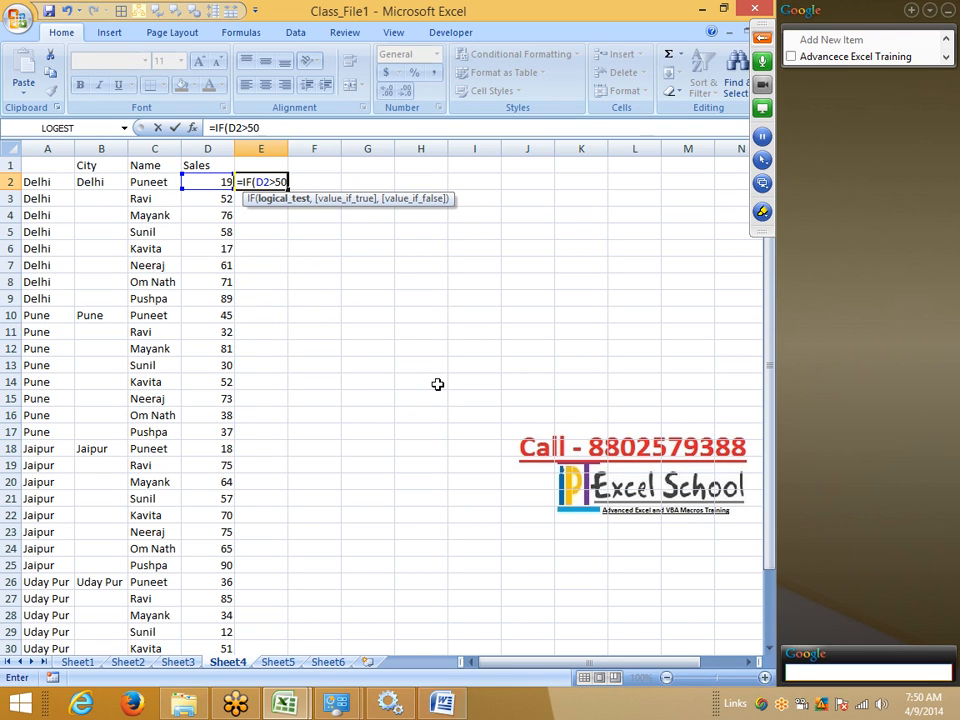
{"action": "type", "text": ","}
{"action": "key", "text": "Left"}
{"action": "type", "text": "*20%"}
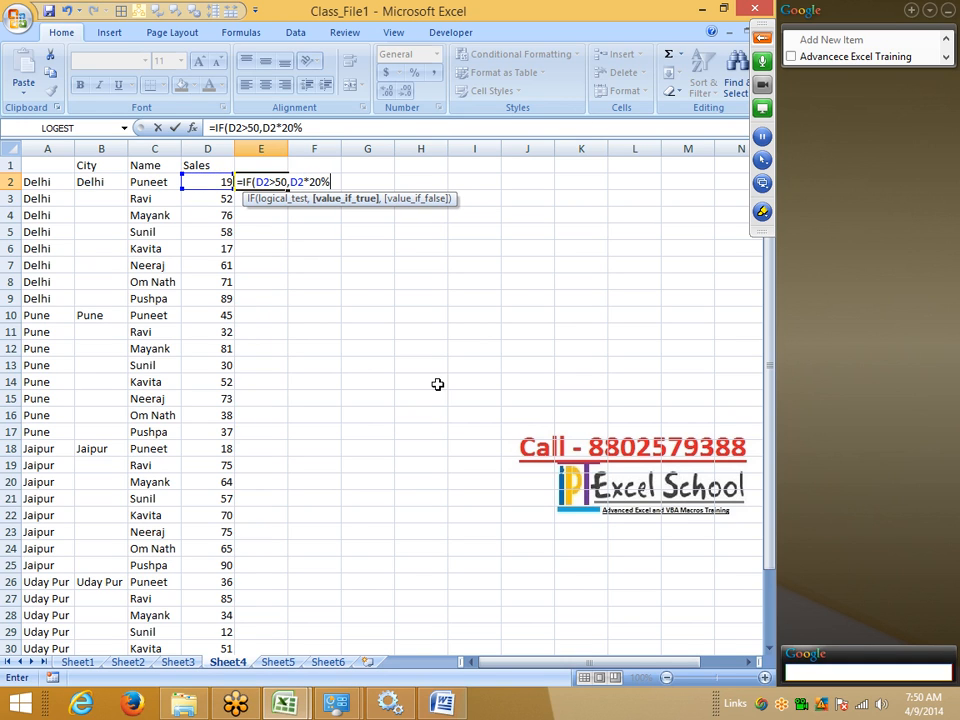
Extend the IF formula's value if true in E2 to ((D2*20%)+D2), keeping the addition inside its own parentheses.
{"action": "left_click", "coordinate": [262, 127]}
{"action": "type", "text": "("}
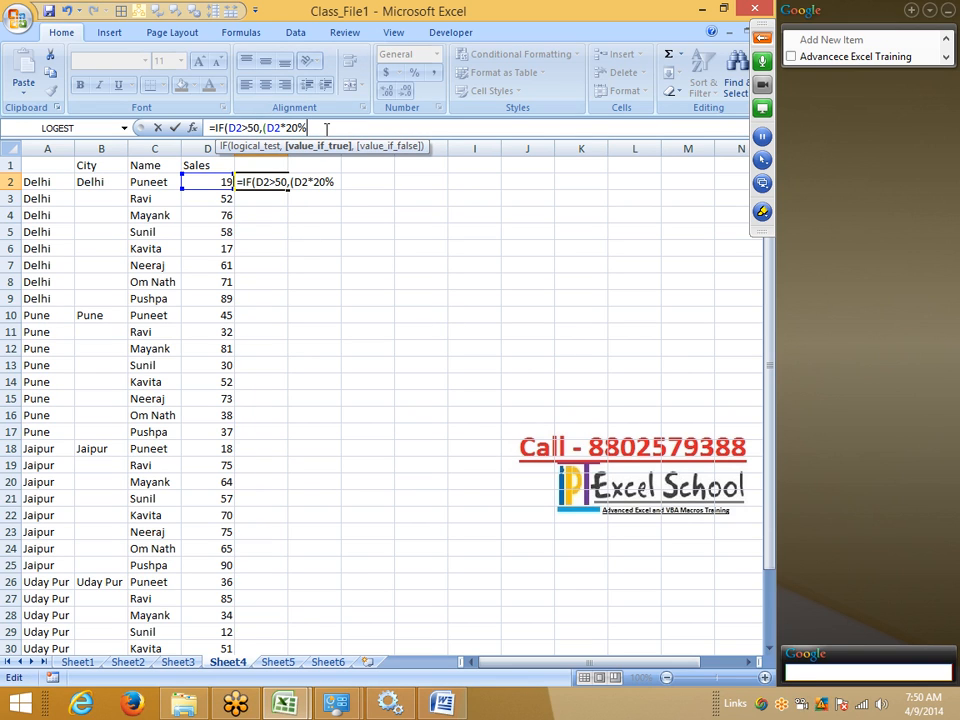
{"action": "type", "text": ")+"}
{"action": "left_click", "coordinate": [224, 181]}
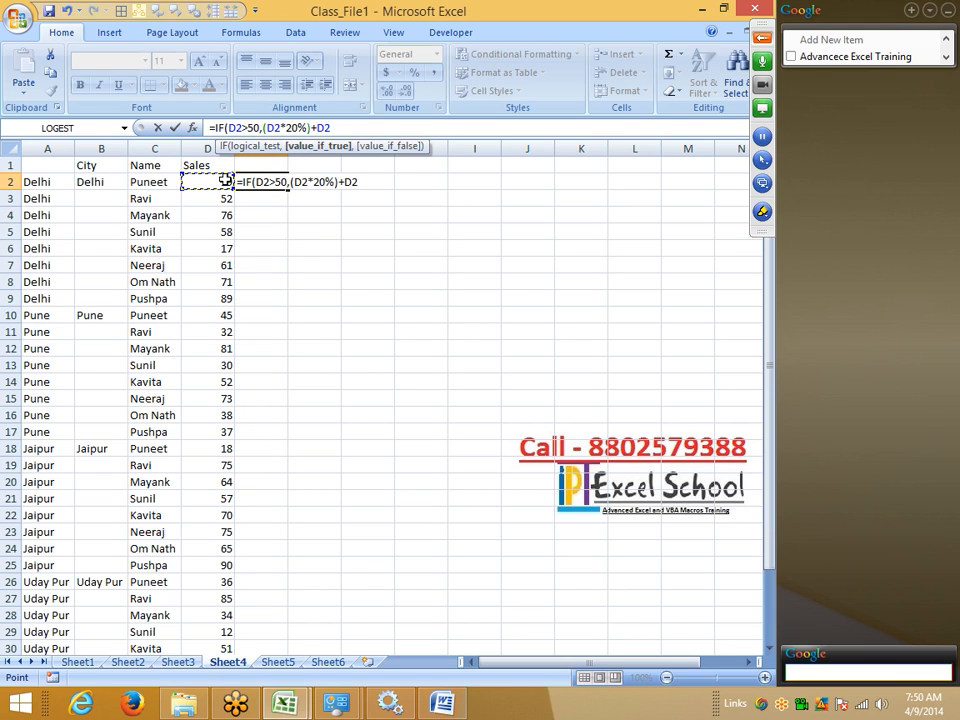
{"action": "type", "text": ")"}
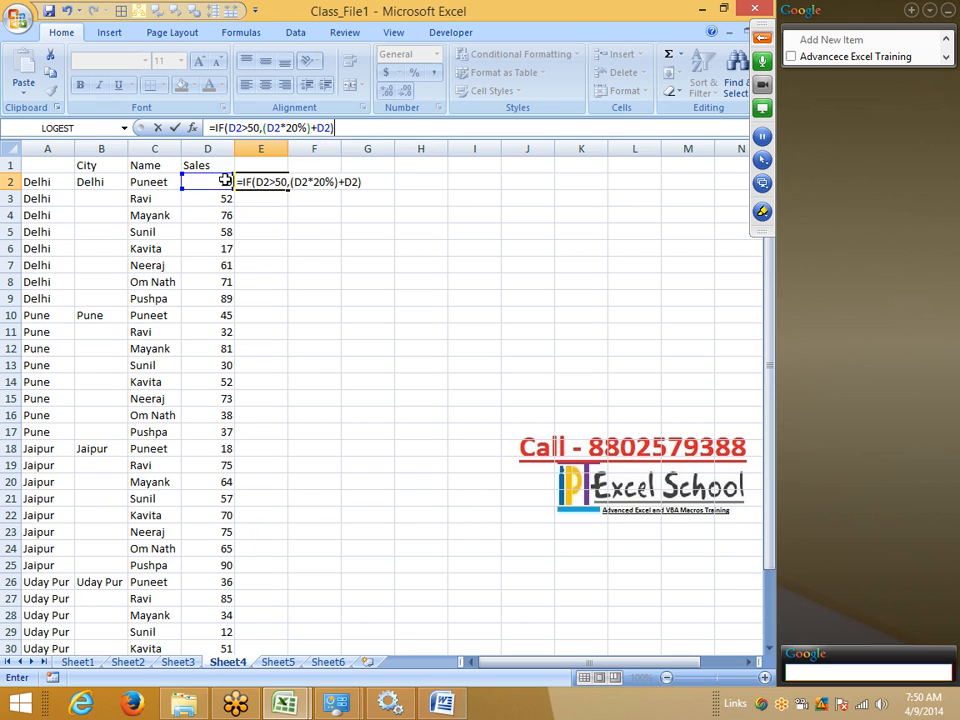
{"action": "left_click", "coordinate": [264, 128]}
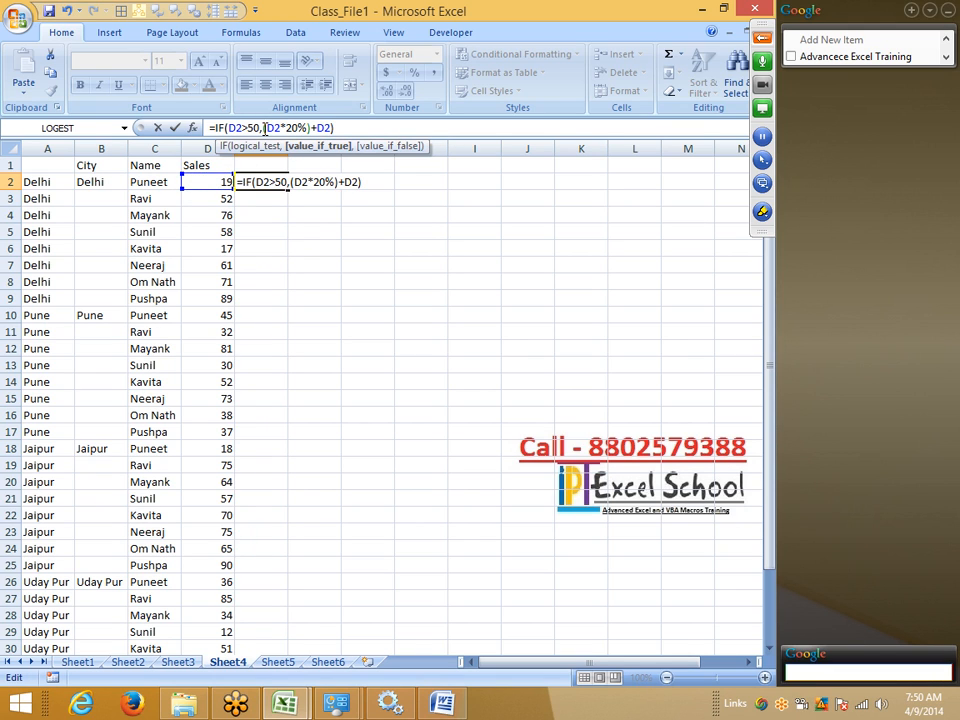
{"action": "type", "text": "("}
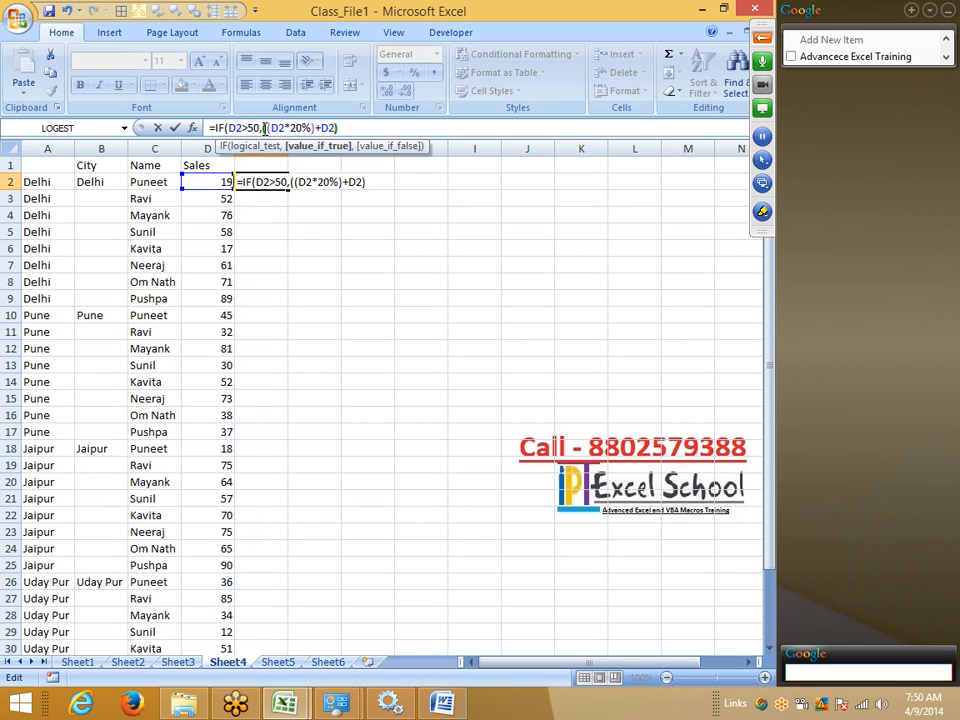
Multiply the value-if-true expression by 50% and enclose the product in parentheses, giving (((D2*20%)+D2)*50%).
{"action": "left_click", "coordinate": [350, 127]}
{"action": "type", "text": "*50%"}
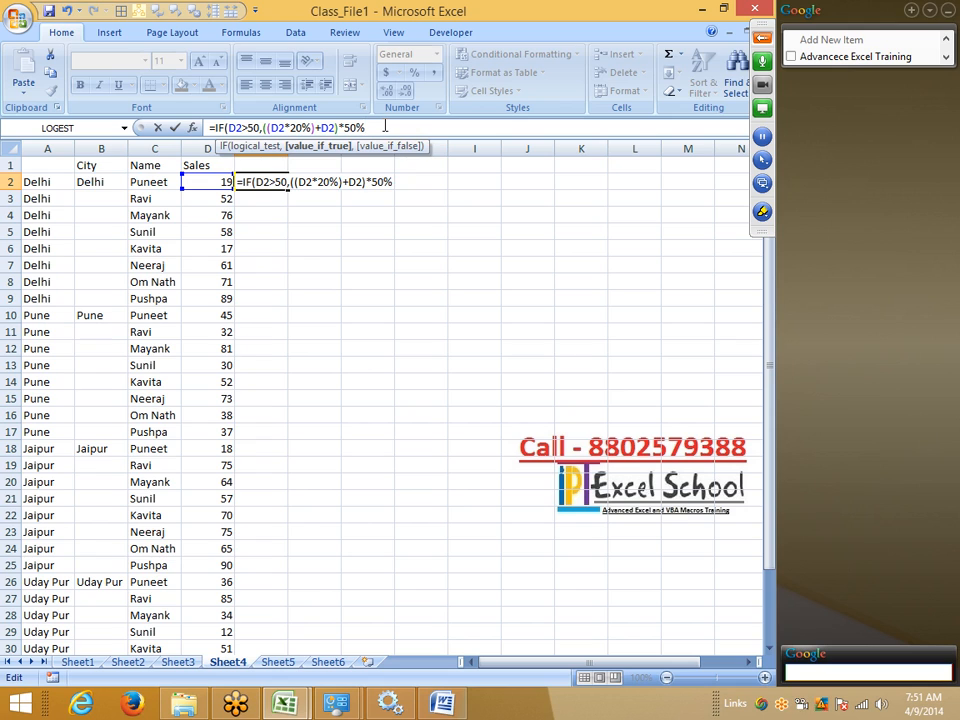
{"action": "type", "text": ")"}
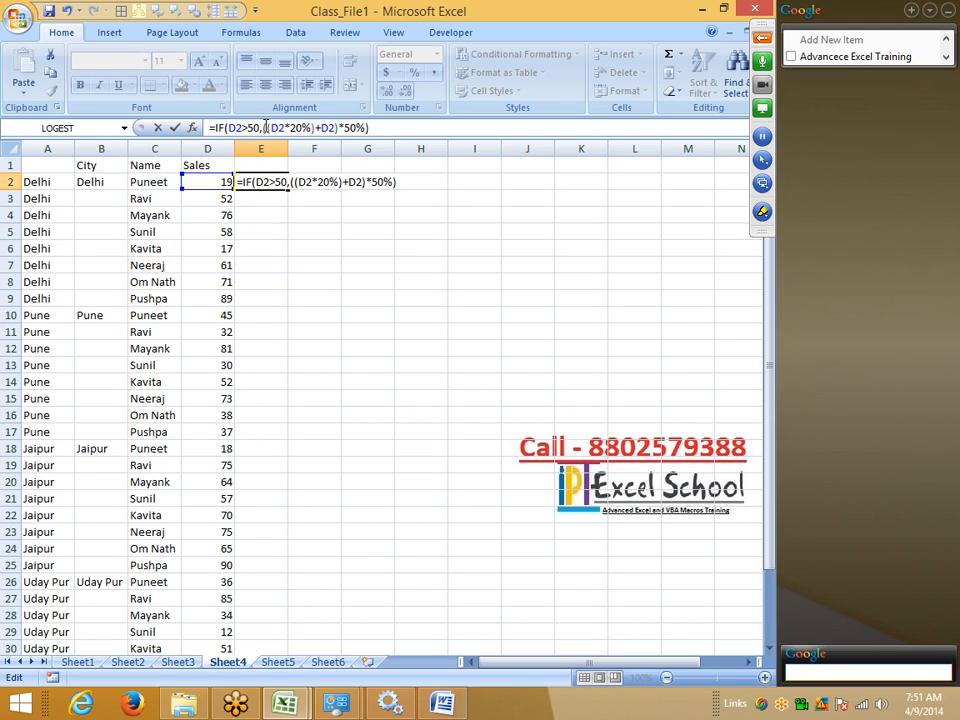
{"action": "left_click", "coordinate": [266, 127]}
{"action": "type", "text": "("}
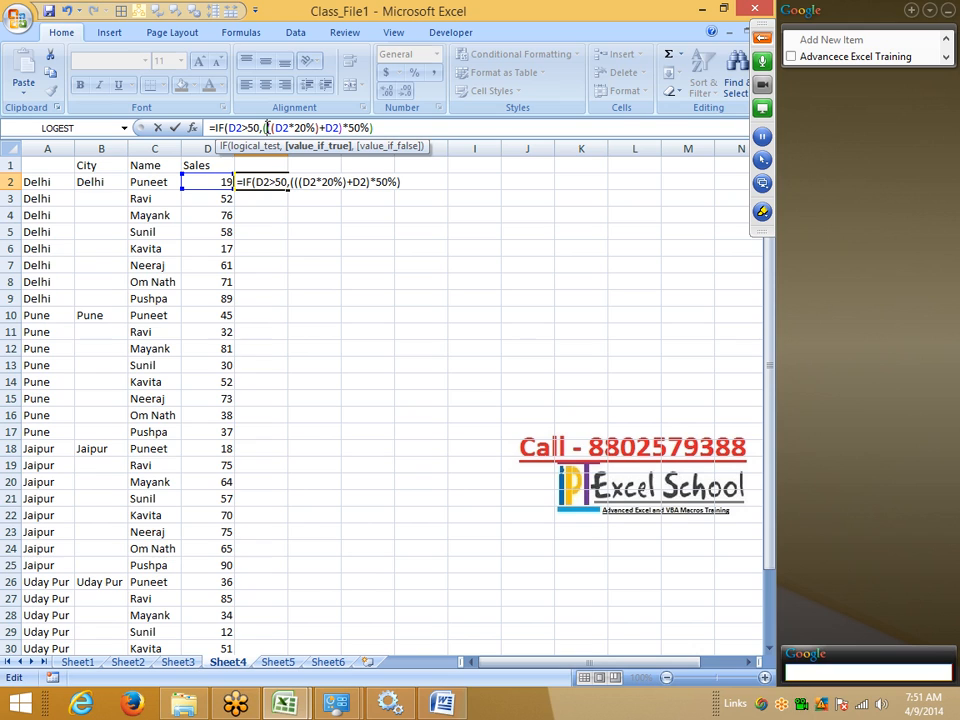
Add D2 to the value if true, set the value if false to 0, and enter the formula in E2 with its closing parenthesis.
{"action": "left_click", "coordinate": [399, 130]}
{"action": "type", "text": "+"}
{"action": "left_click", "coordinate": [205, 182]}
{"action": "type", "text": ","}
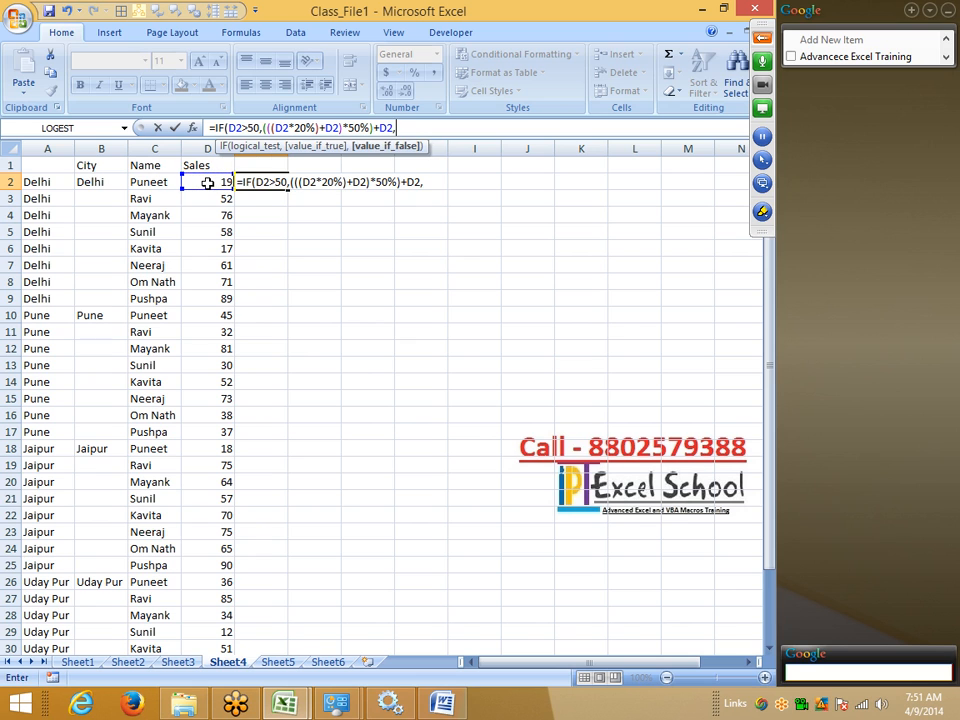
{"action": "type", "text": "0"}
{"action": "key", "text": "Return"}
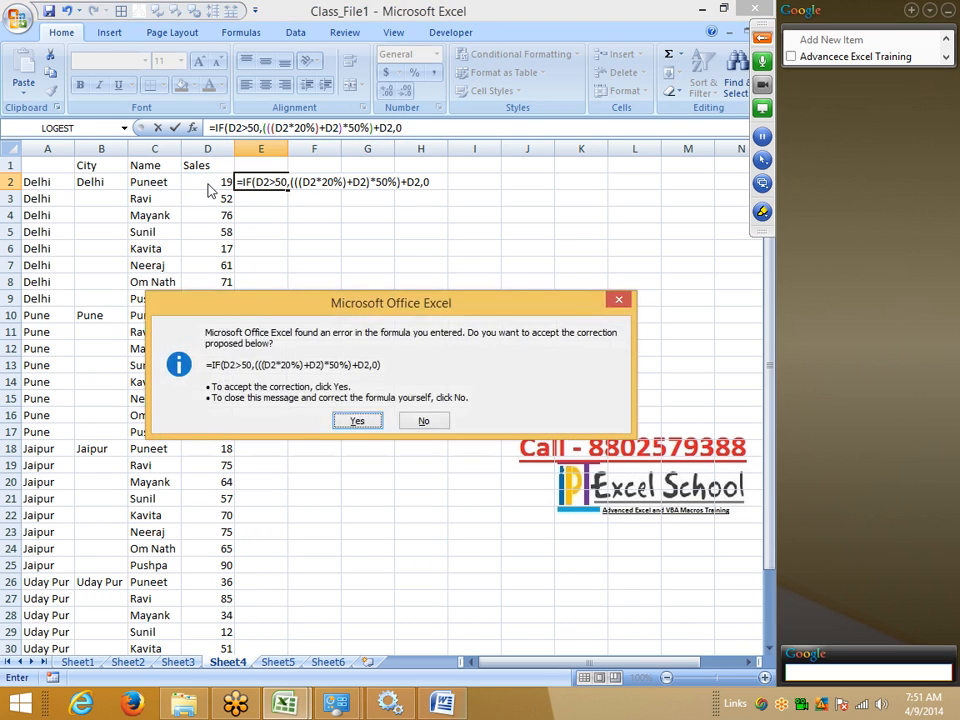
{"action": "key", "text": "Return"}
{"action": "key", "text": "Up"}
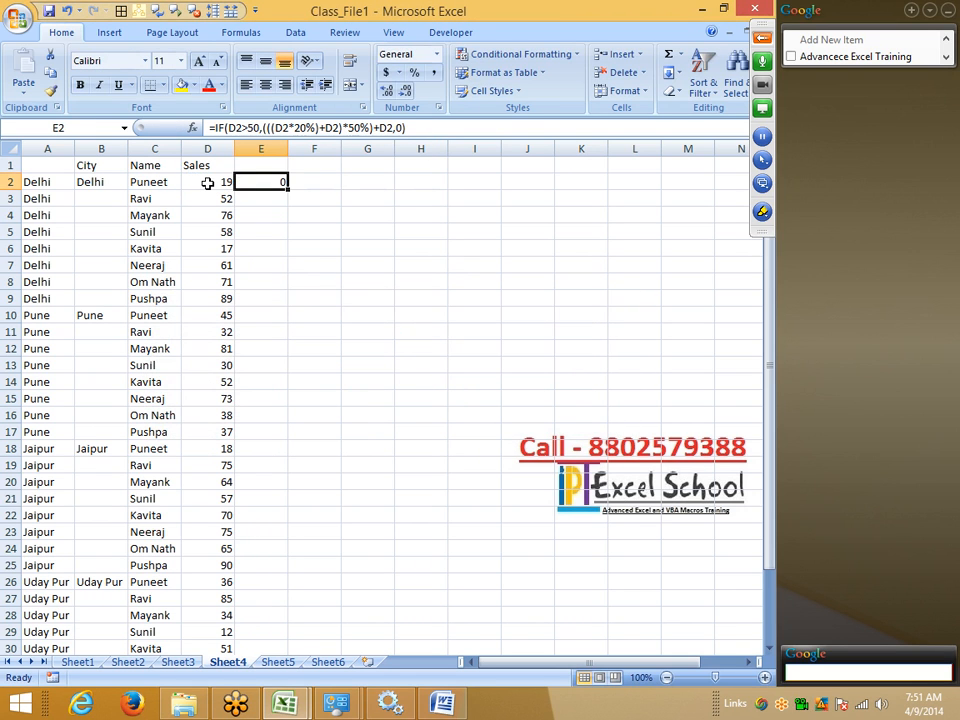
Fill the IF formula from E2 down to E33, the last row of the table.
{"action": "double_click", "coordinate": [288, 186]}
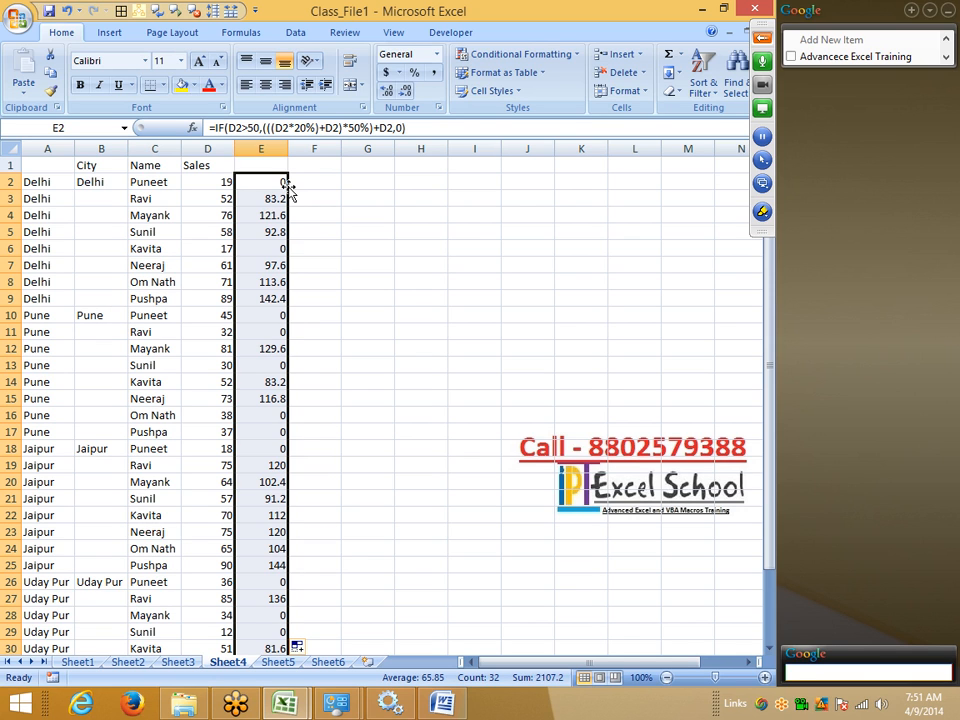
{"action": "left_click", "coordinate": [630, 410]}
{"action": "scroll", "coordinate": [604, 348], "scroll_direction": "down", "scroll_amount": 6}
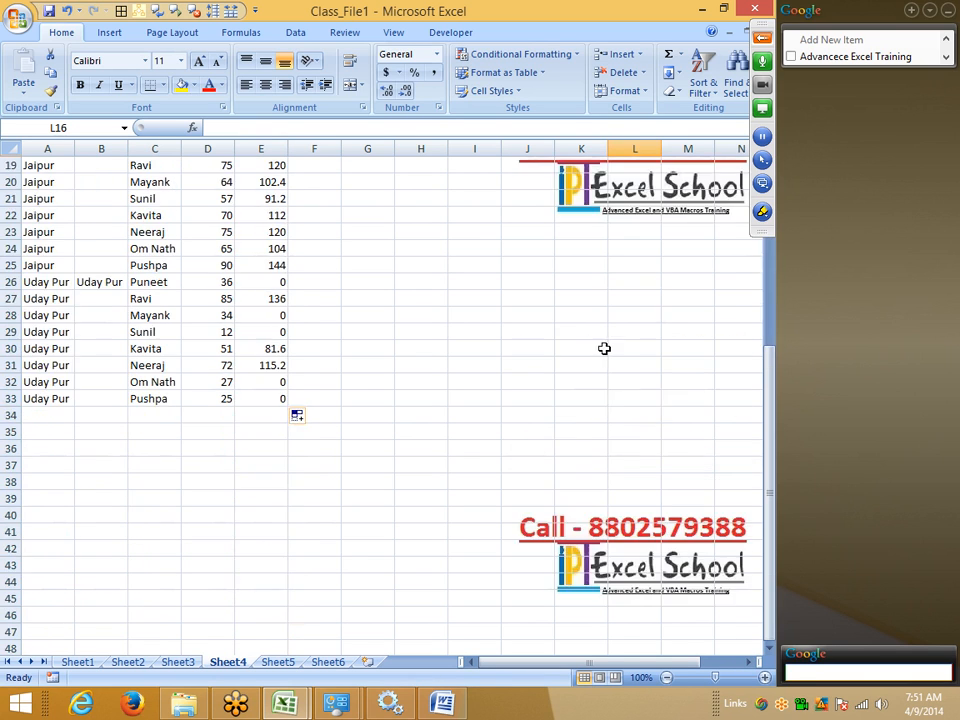
{"action": "scroll", "coordinate": [604, 348], "scroll_direction": "up", "scroll_amount": 5}
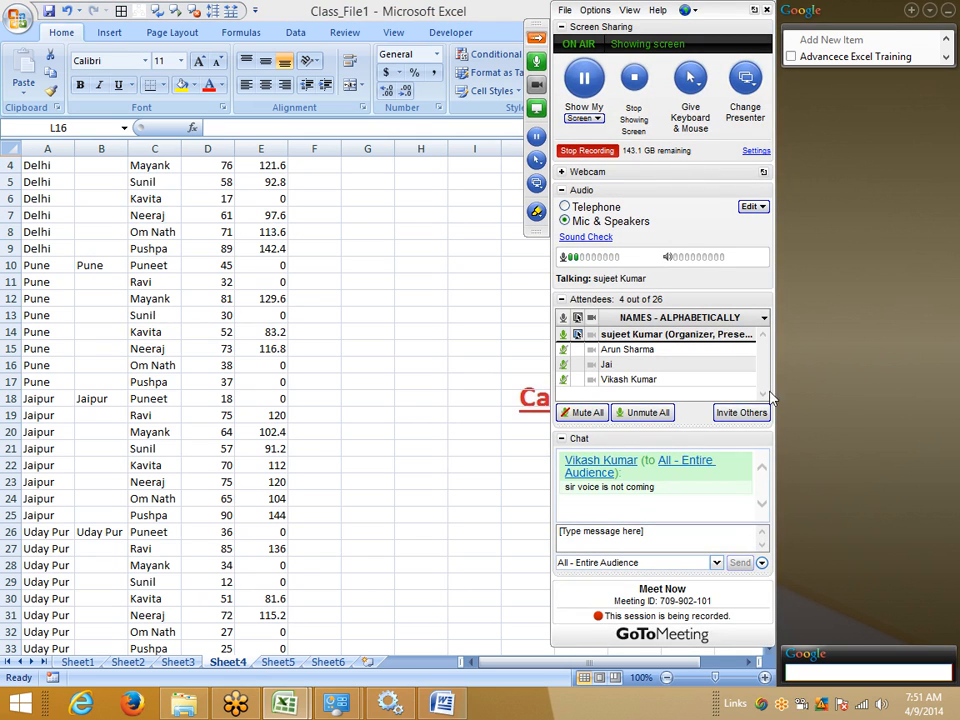
Stop the session recording in GoToMeeting.
{"action": "left_click", "coordinate": [836, 263]}
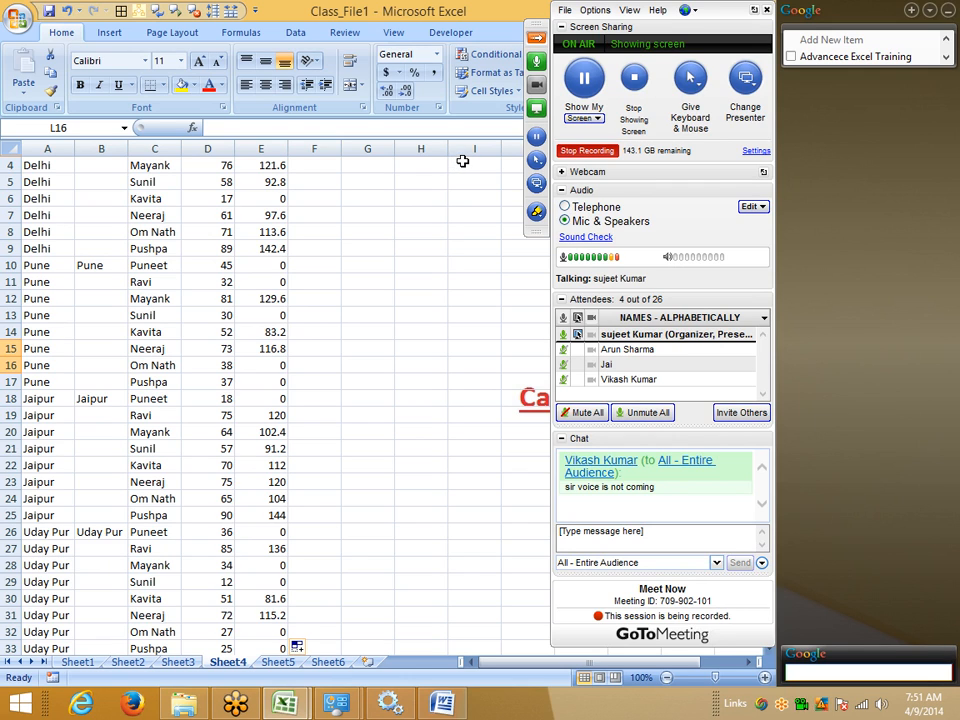
{"action": "left_click", "coordinate": [598, 151]}
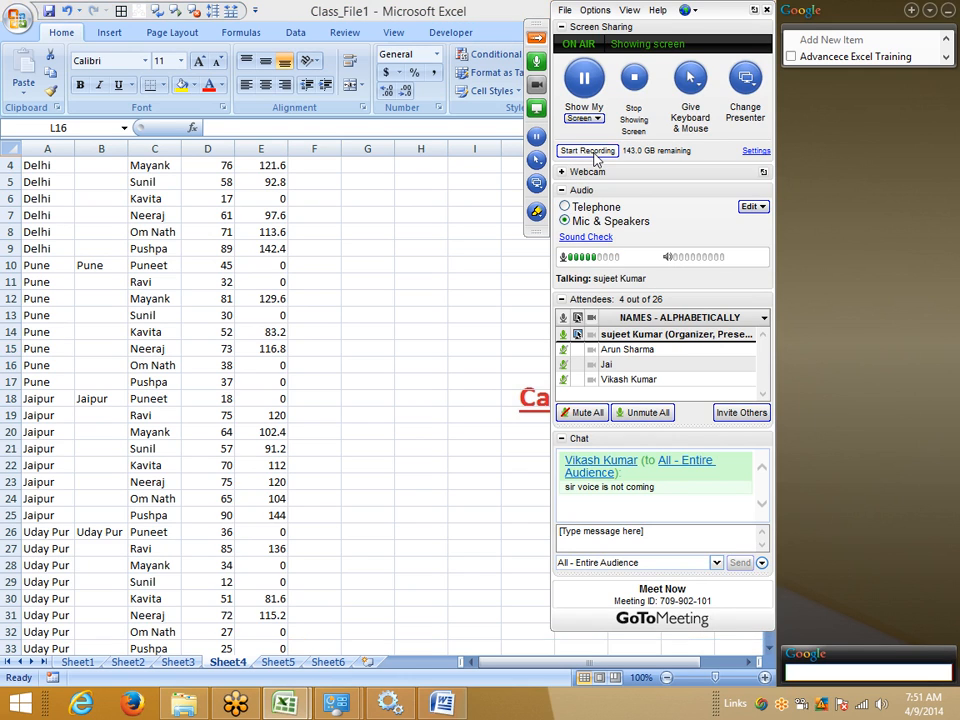